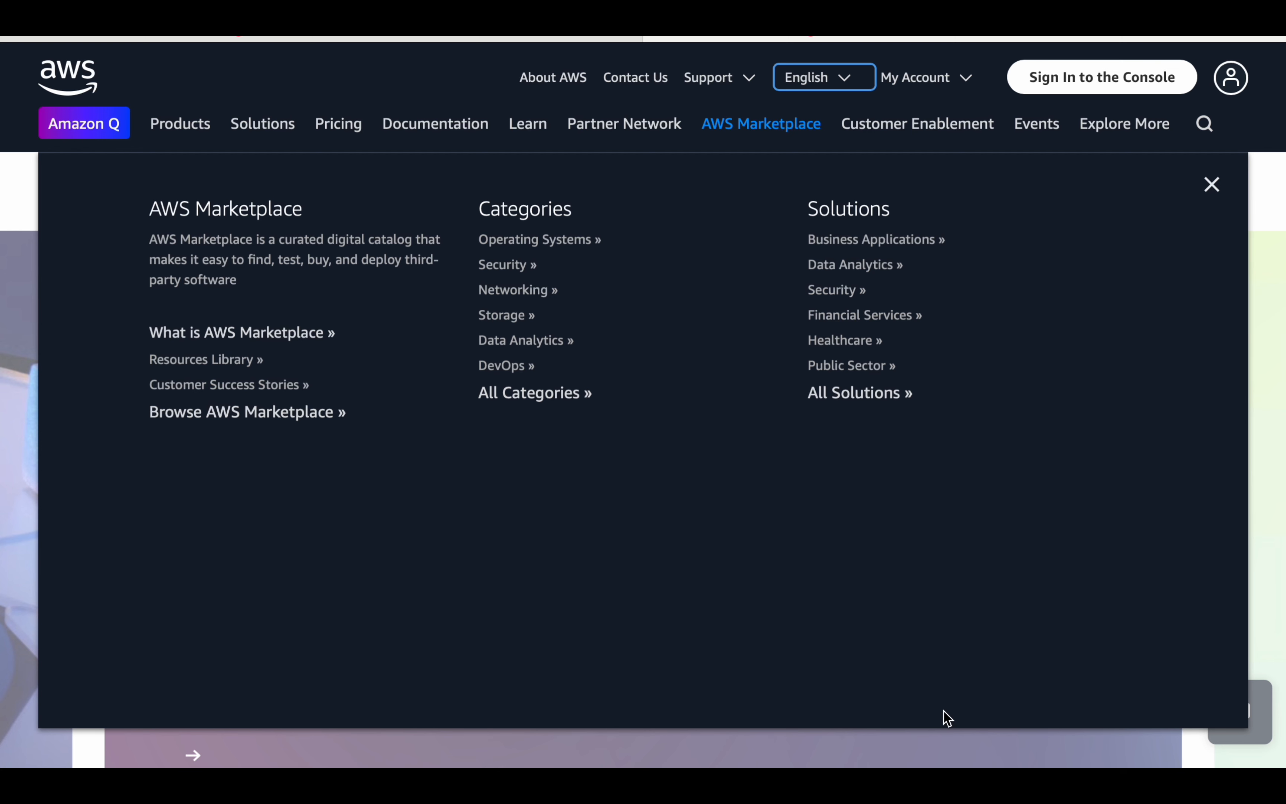
Step: Dismiss the AWS Marketplace menu so the re:Inforce 2025 homepage banner shows
{"action": "left_click", "coordinate": [966, 735]}
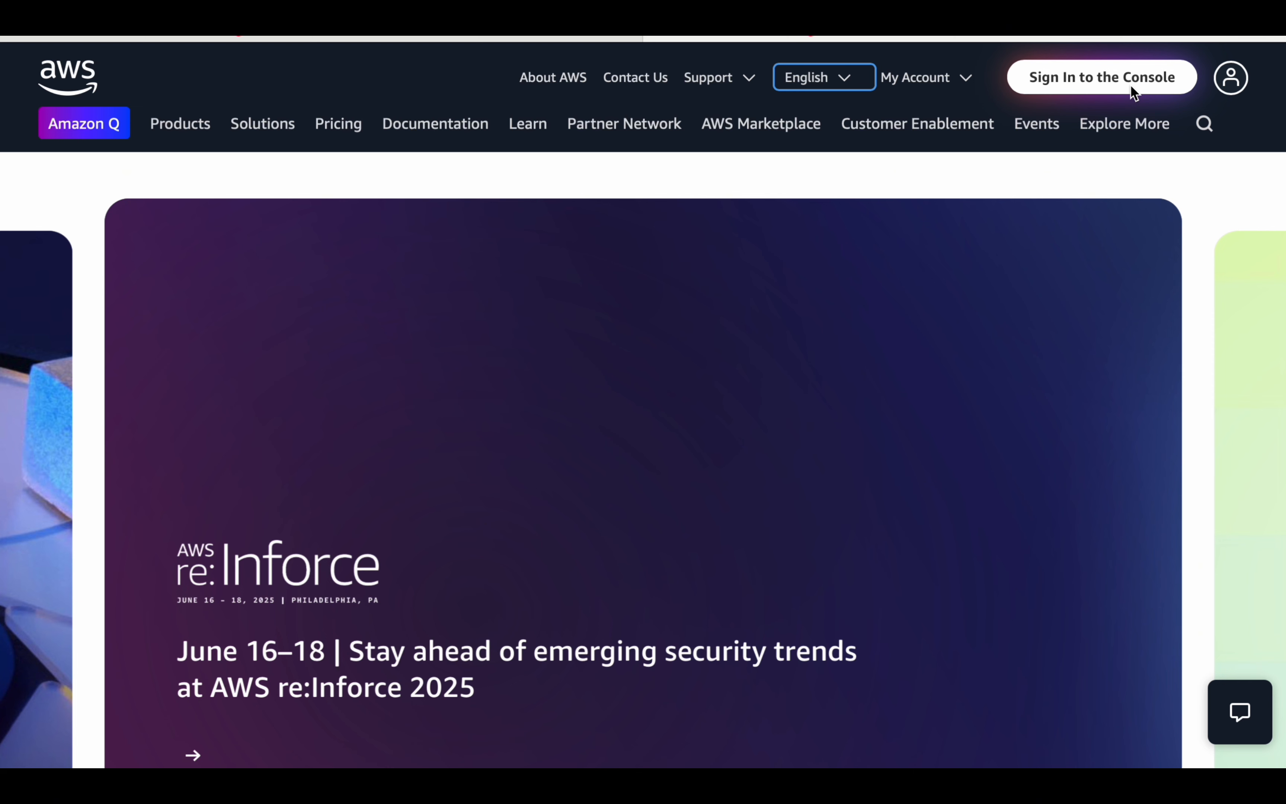
Step: Open the AWS Management Console IAM user sign-in page in a new tab
{"action": "left_click", "coordinate": [1131, 85]}
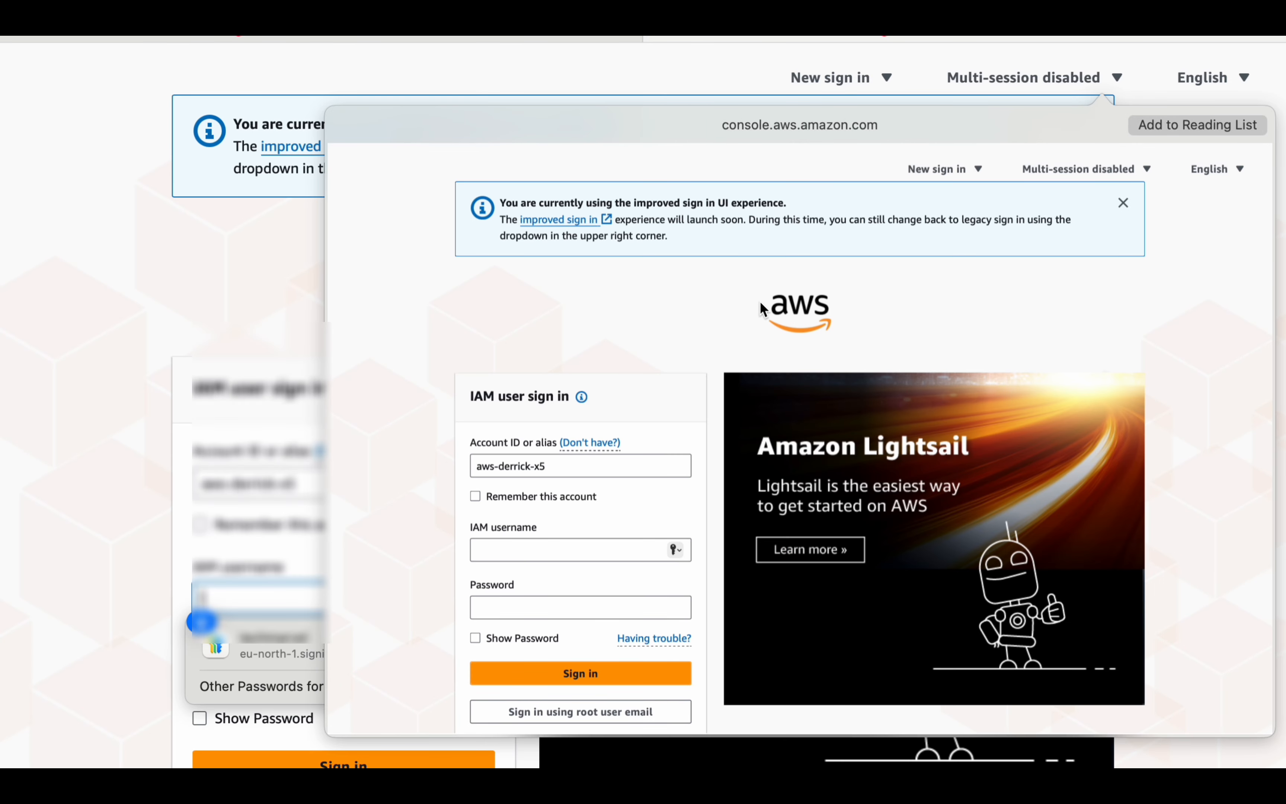
{"action": "left_click", "coordinate": [487, 301]}
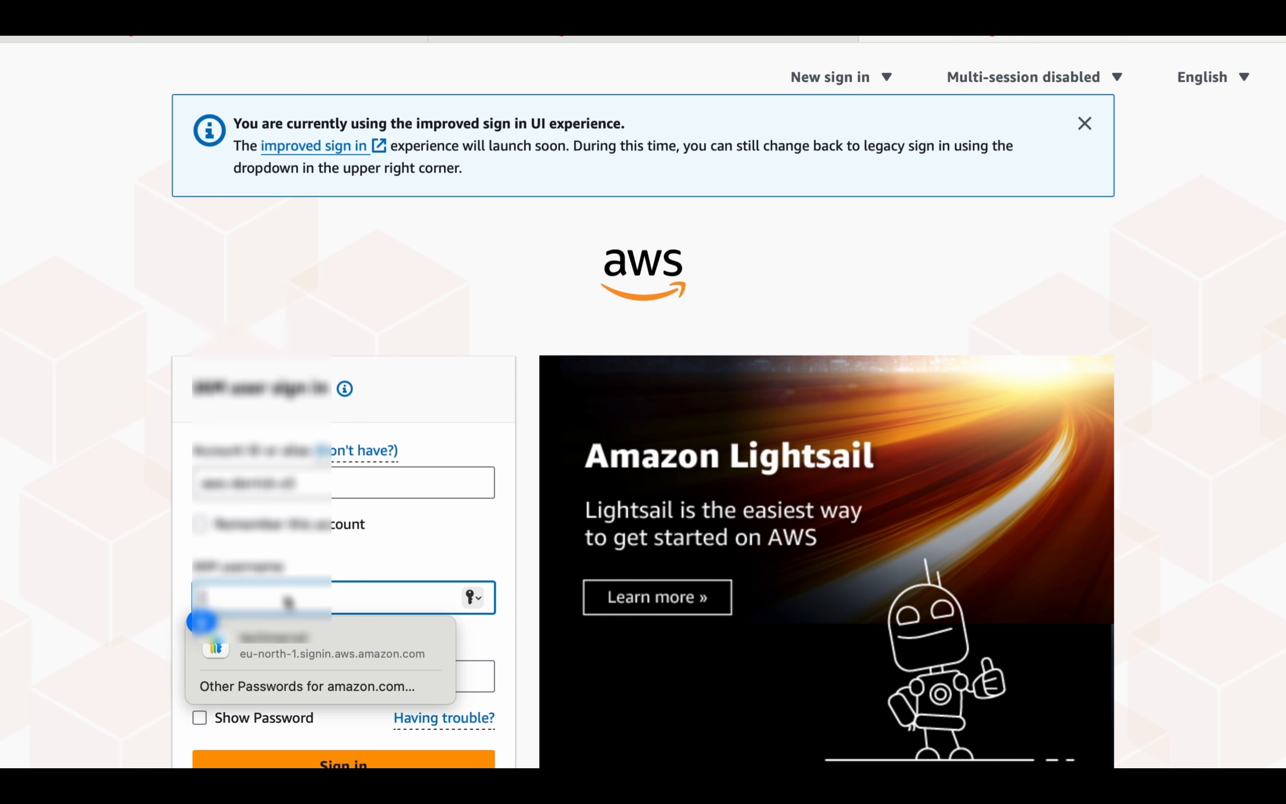
{"action": "scroll", "coordinate": [288, 600], "scroll_direction": "down", "scroll_amount": 1}
{"action": "scroll", "coordinate": [287, 601], "scroll_direction": "down", "scroll_amount": 2}
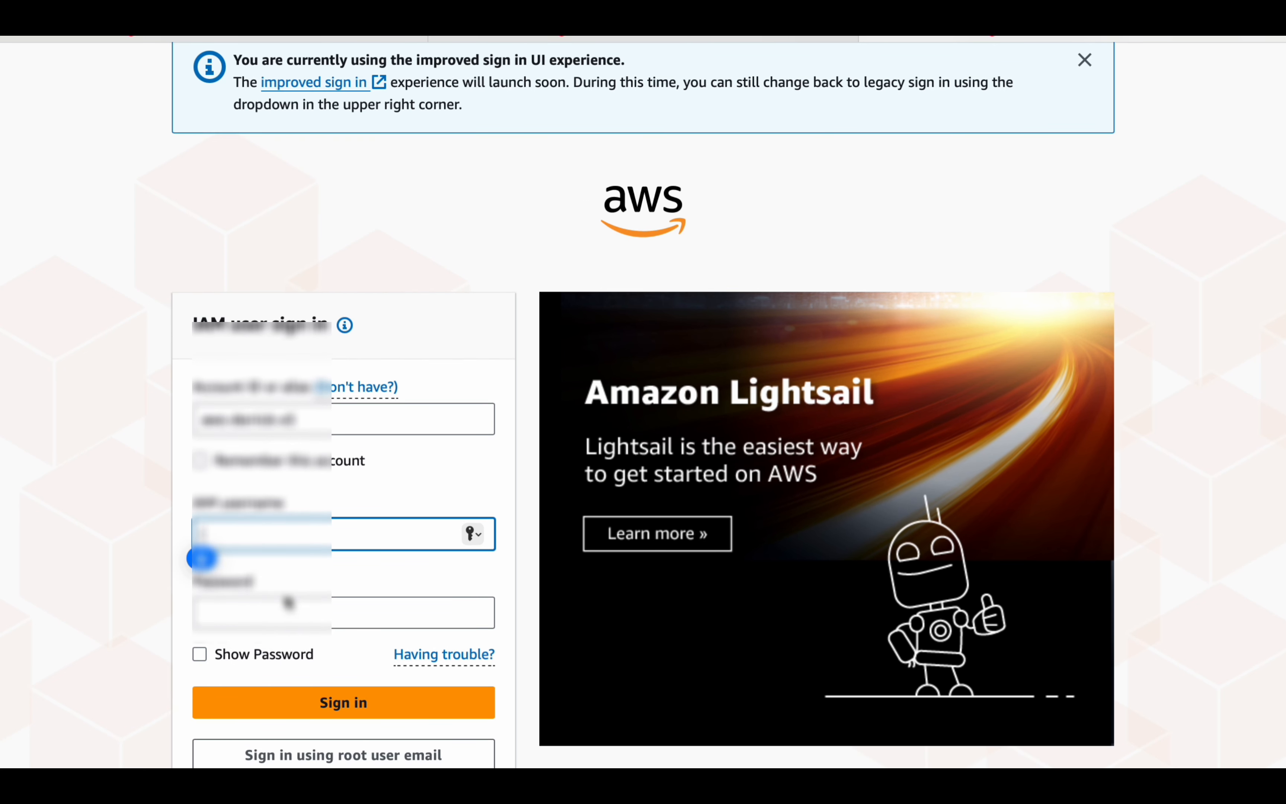
Step: Enter the IAM username and paste the saved password into the password field
{"action": "type", "text": "TeCH"}
{"action": "key", "text": "BackSpace"}
{"action": "key", "text": "BackSpace"}
{"action": "key", "text": "BackSpace"}
{"action": "key", "text": "BackSpace"}
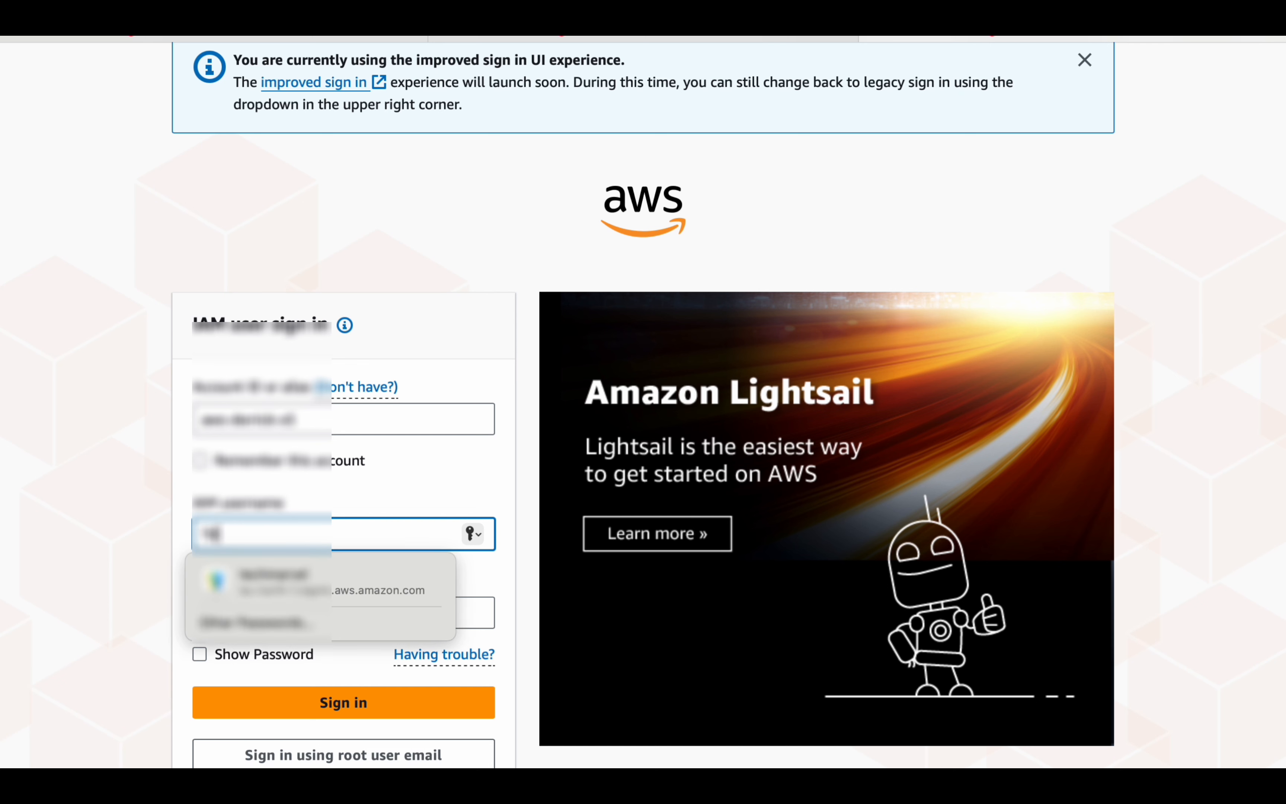
{"action": "type", "text": "techmarvel"}
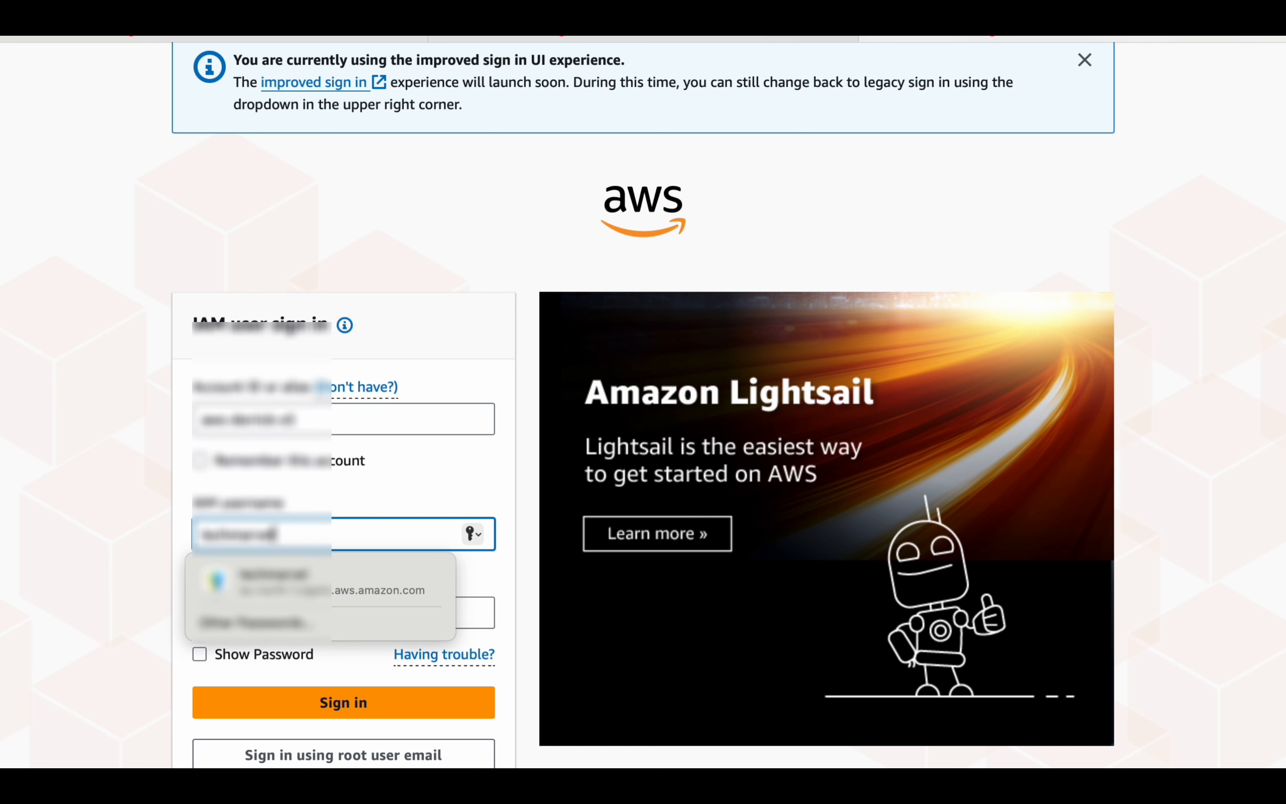
{"action": "scroll", "coordinate": [330, 563], "scroll_direction": "down", "scroll_amount": 3}
{"action": "left_click", "coordinate": [342, 525]}
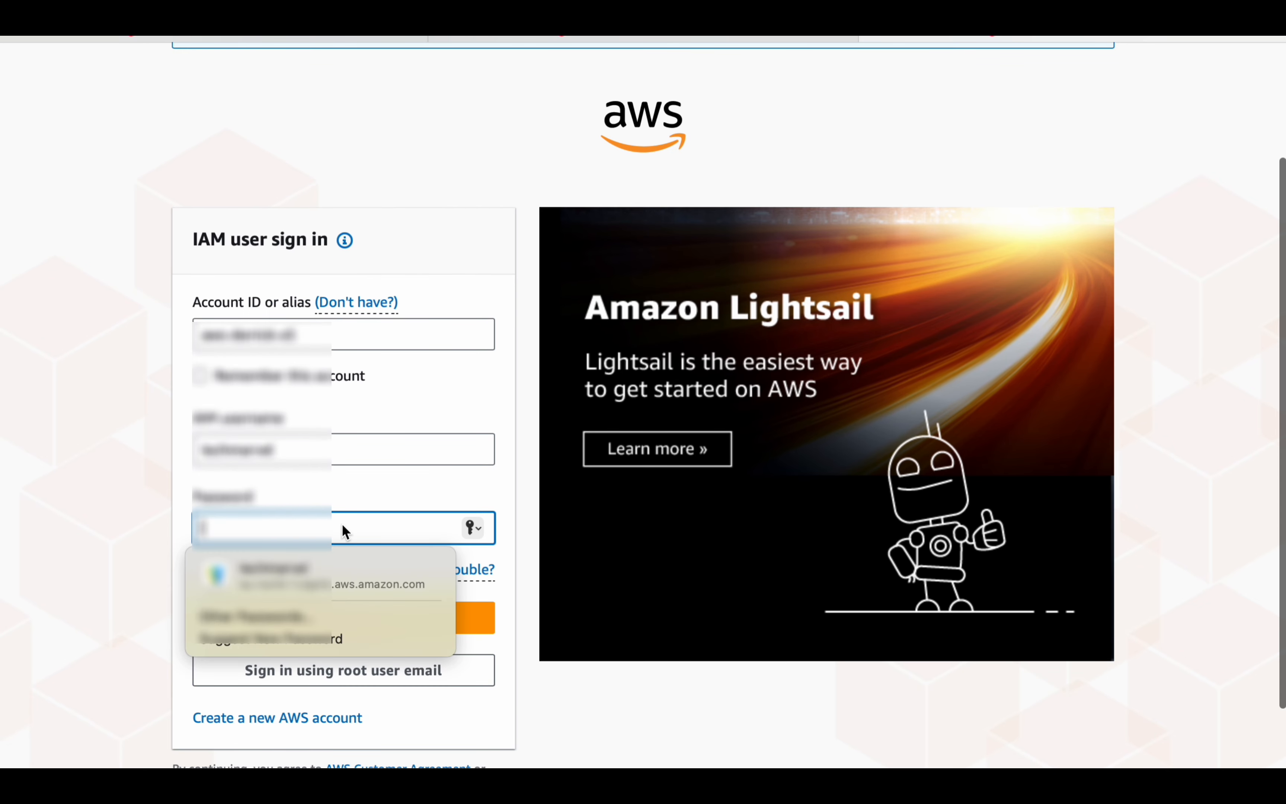
{"action": "key", "text": "super+v"}
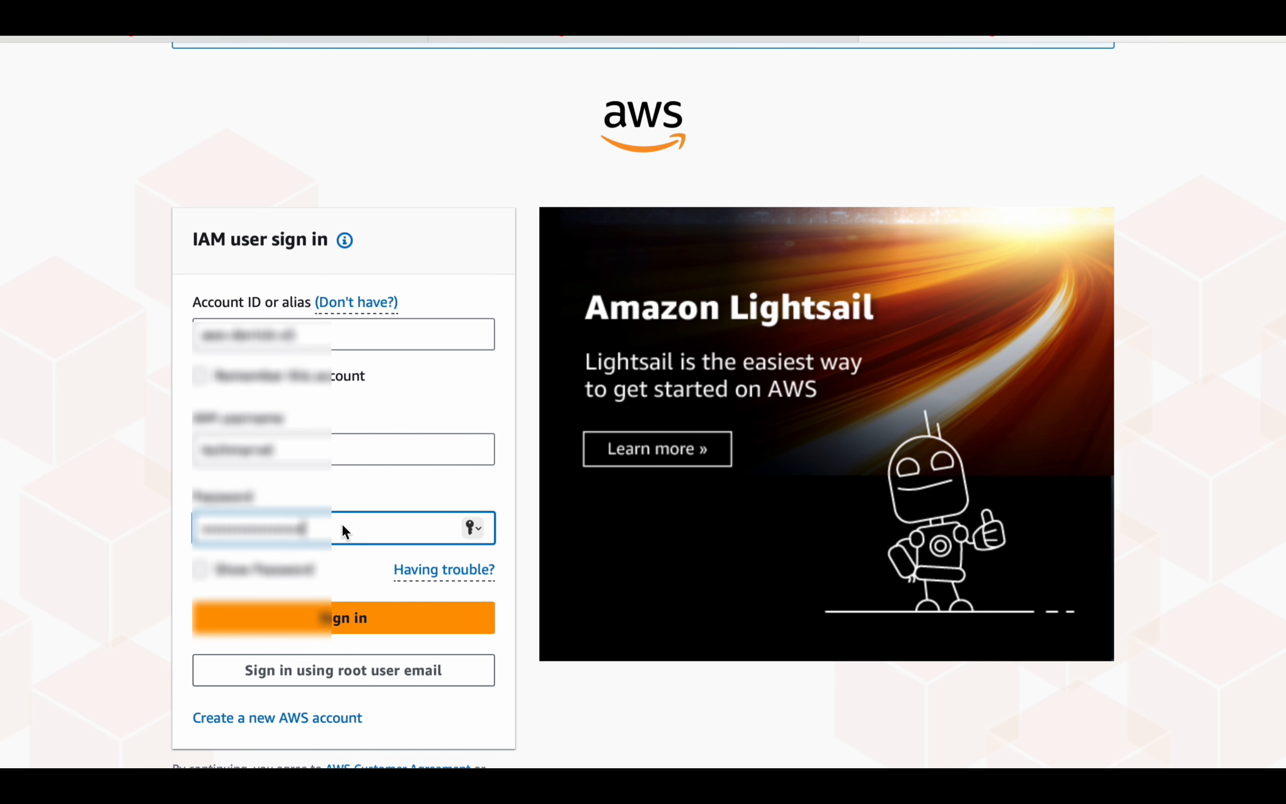
Step: Submit the username and password, then enter the six-digit MFA code and sign in
{"action": "left_click", "coordinate": [330, 621]}
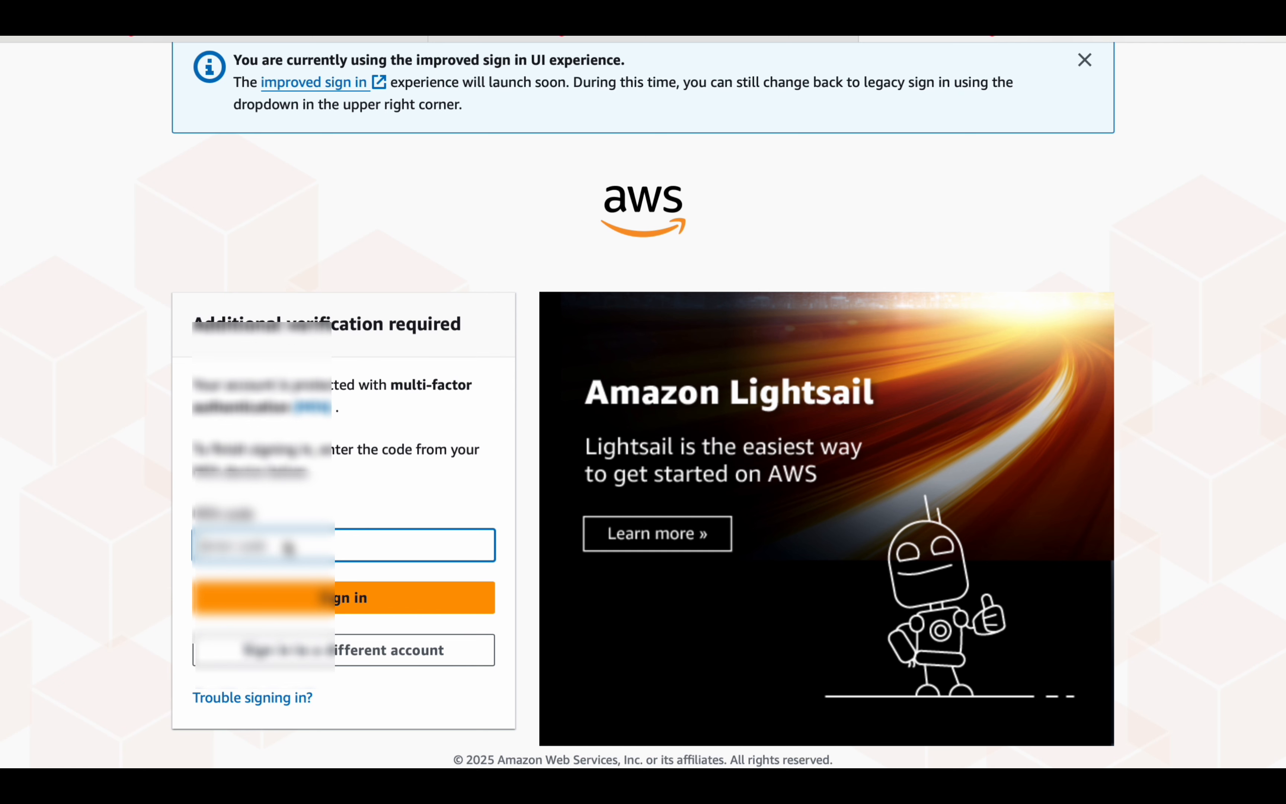
{"action": "type", "text": "*"}
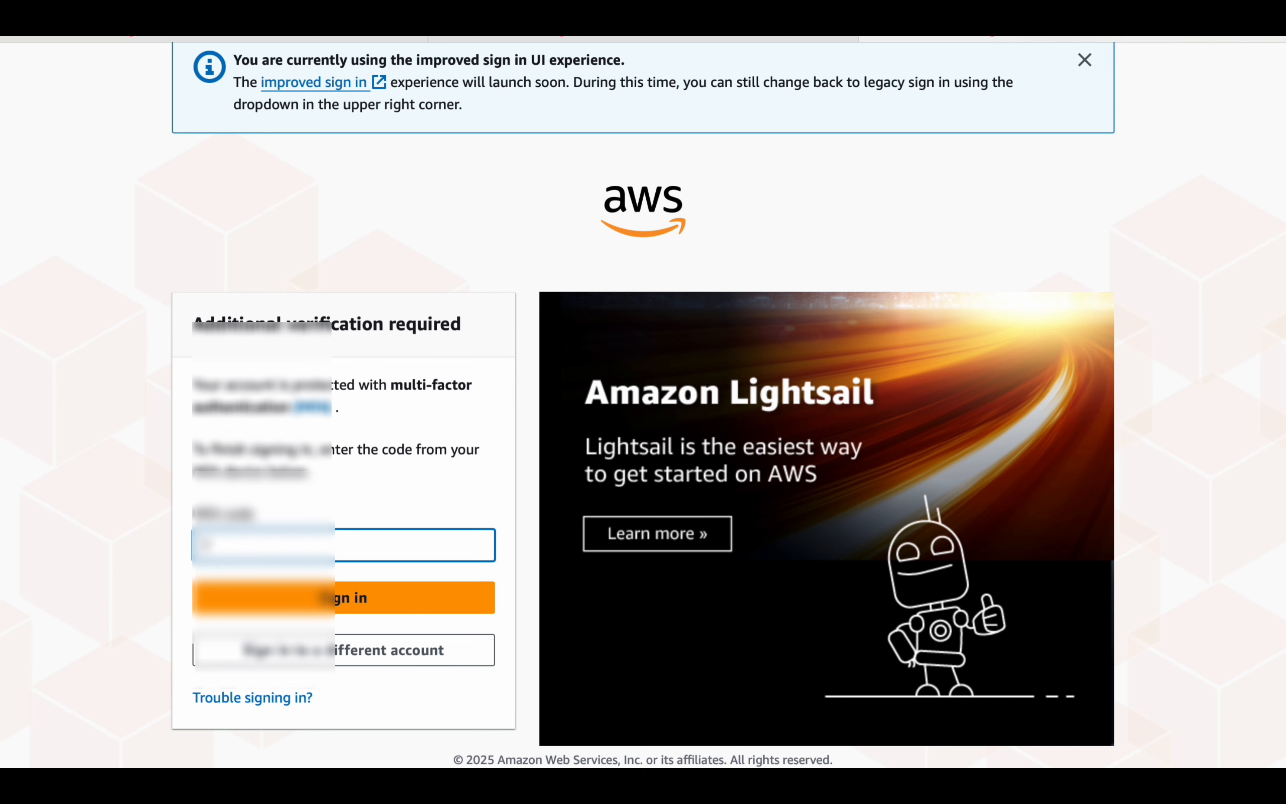
{"action": "type", "text": "*****"}
{"action": "left_click", "coordinate": [316, 605]}
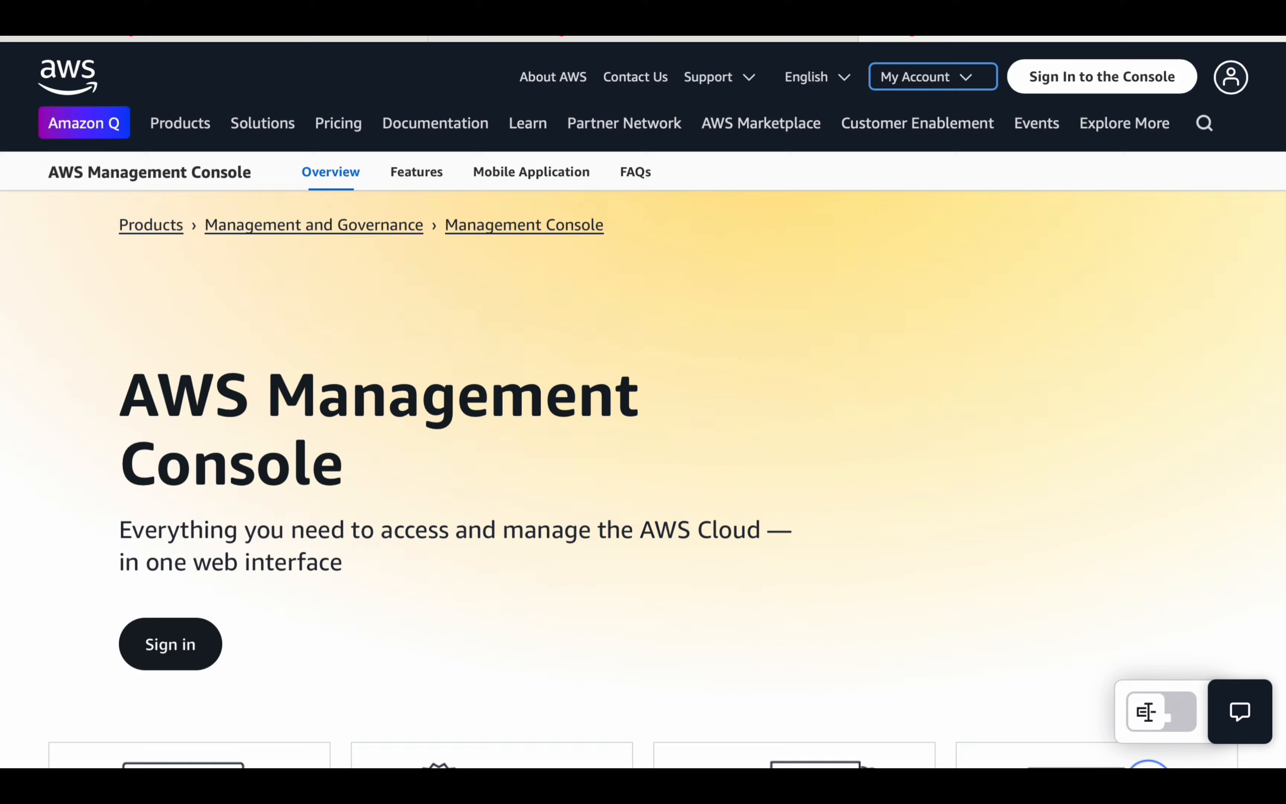
Step: Return to the AWS console page and go to the console sign-in page
{"action": "left_click", "coordinate": [763, 37]}
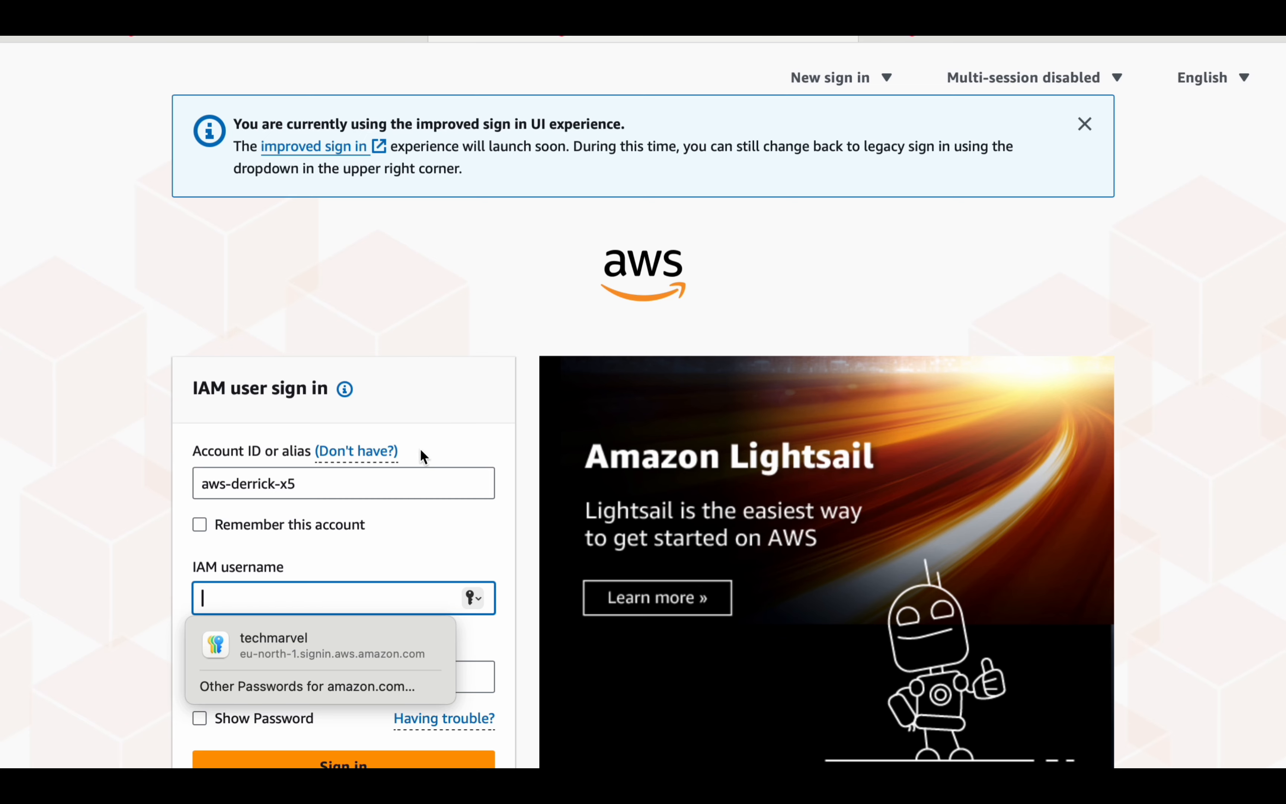
{"action": "left_click", "coordinate": [1060, 41]}
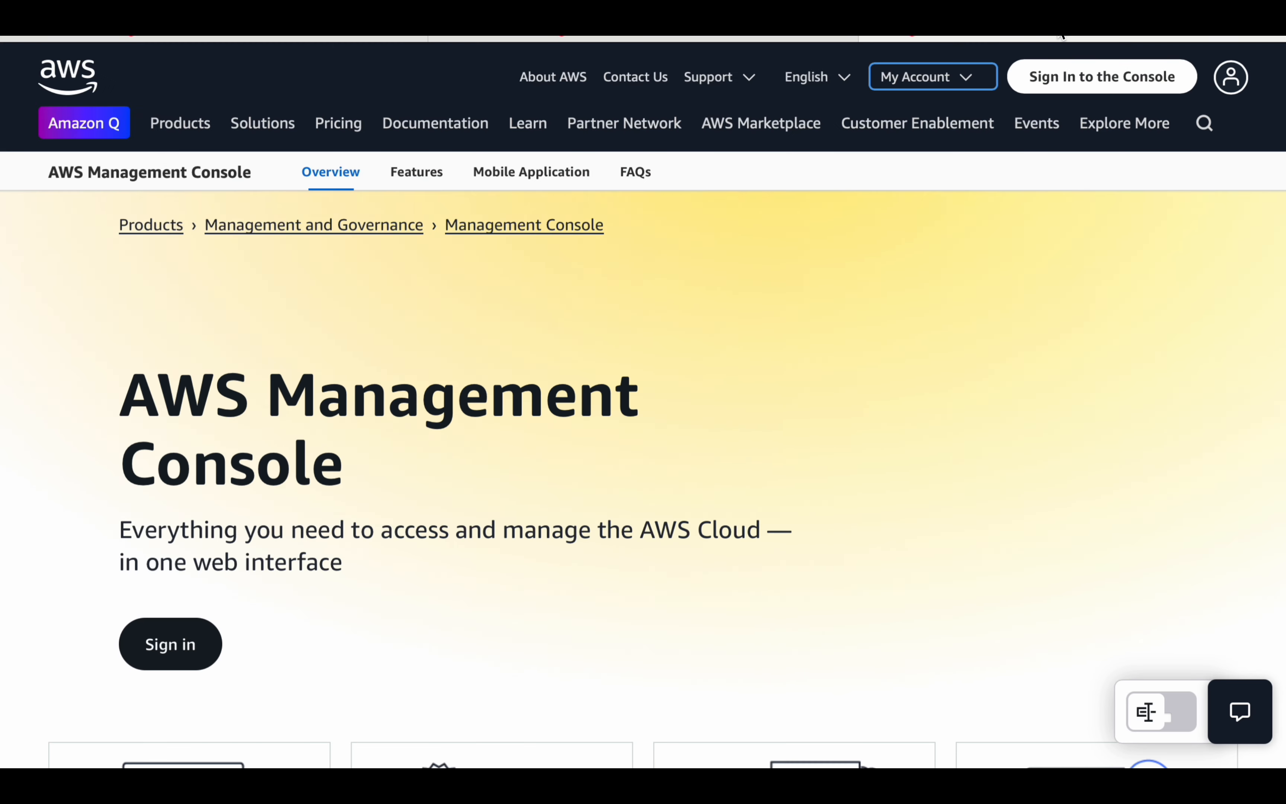
{"action": "left_click", "coordinate": [1085, 77]}
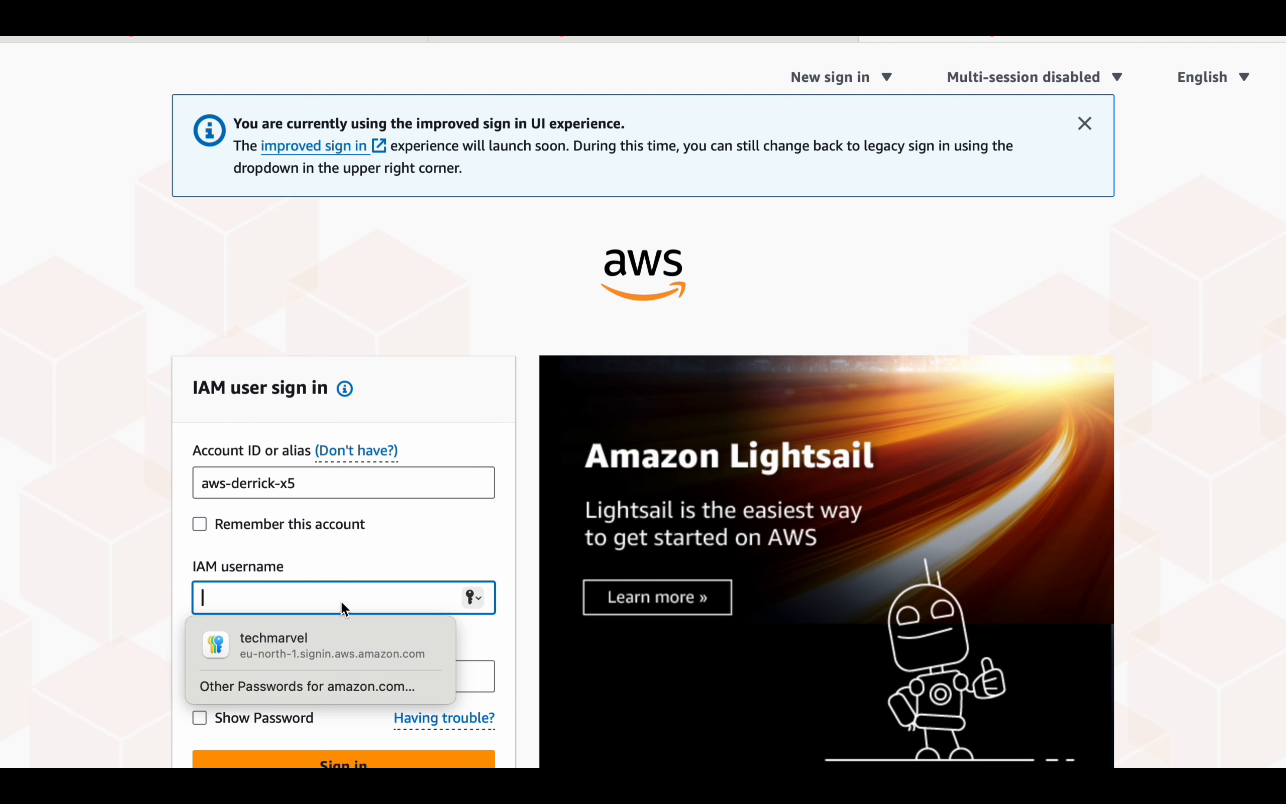
Step: Sign in with the saved IAM login and submit a fresh MFA code
{"action": "left_click", "coordinate": [340, 640]}
{"action": "left_click", "coordinate": [360, 760]}
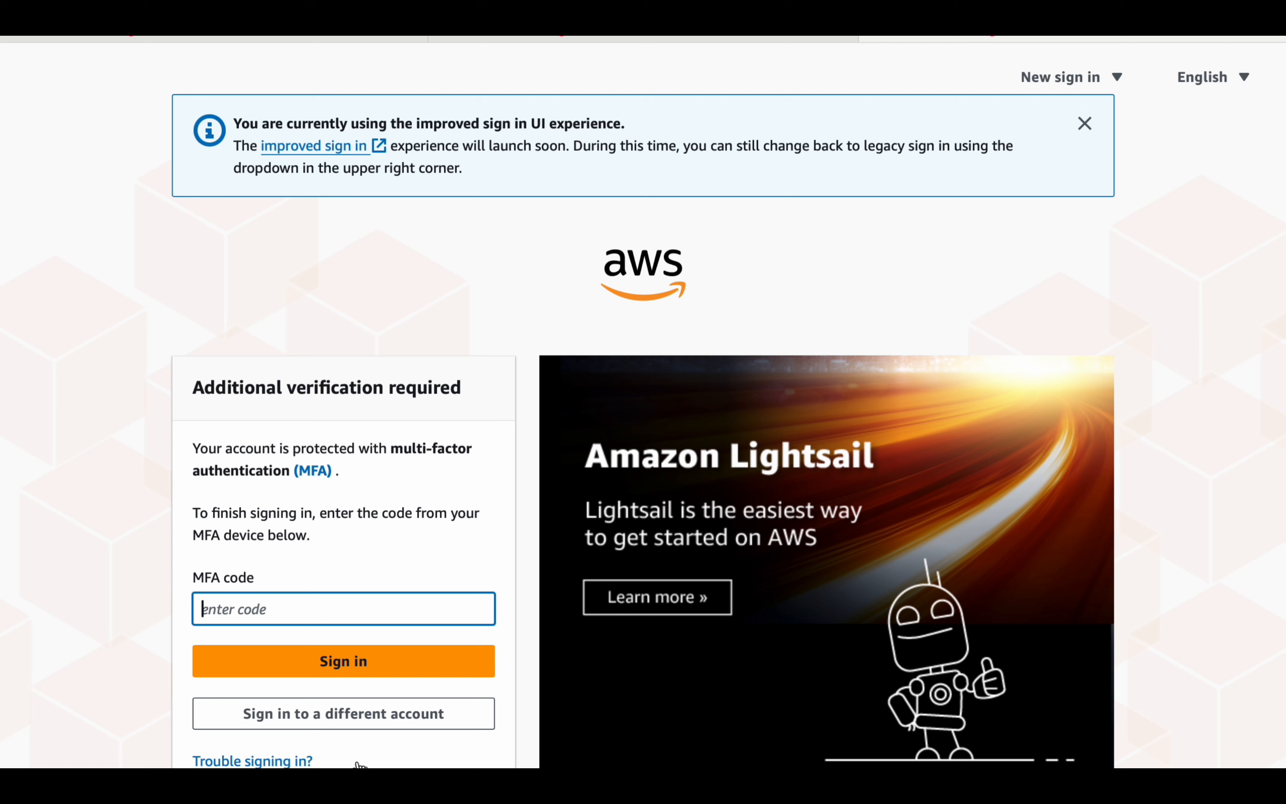
{"action": "left_click", "coordinate": [280, 673]}
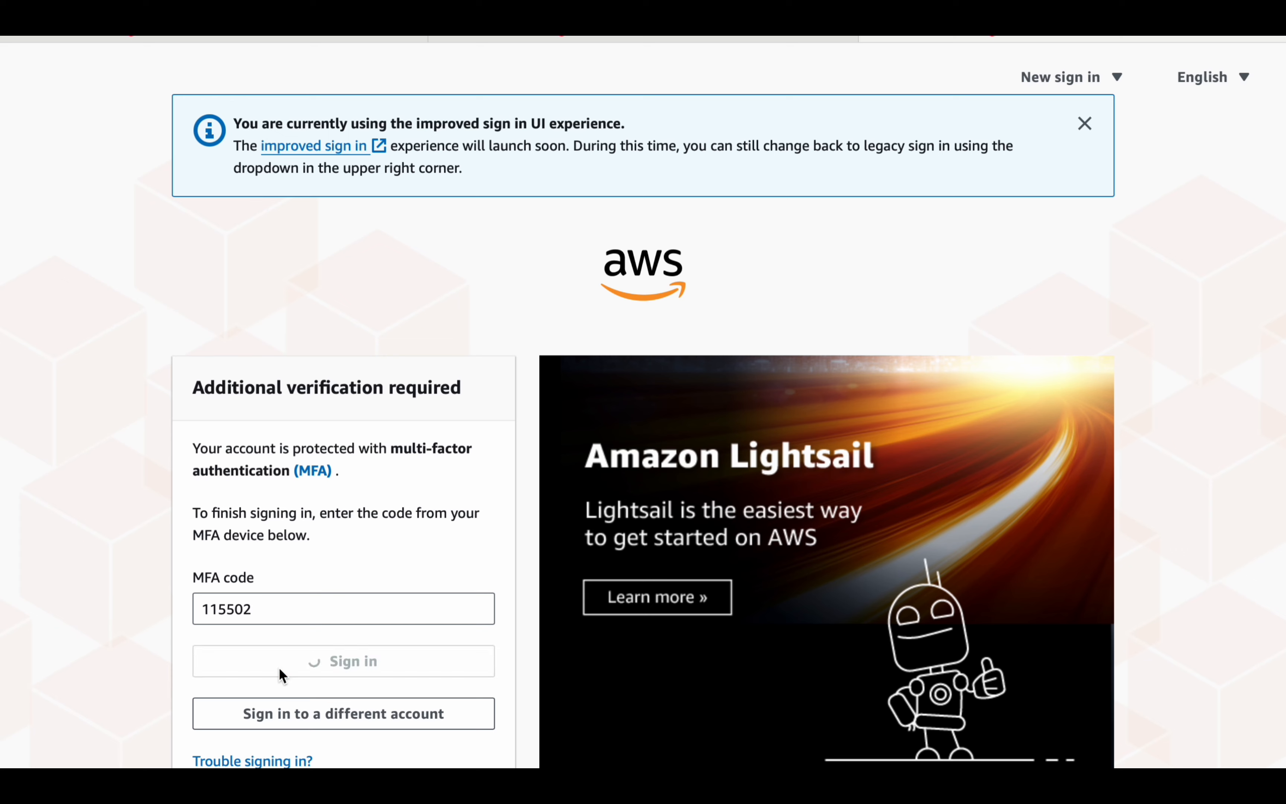
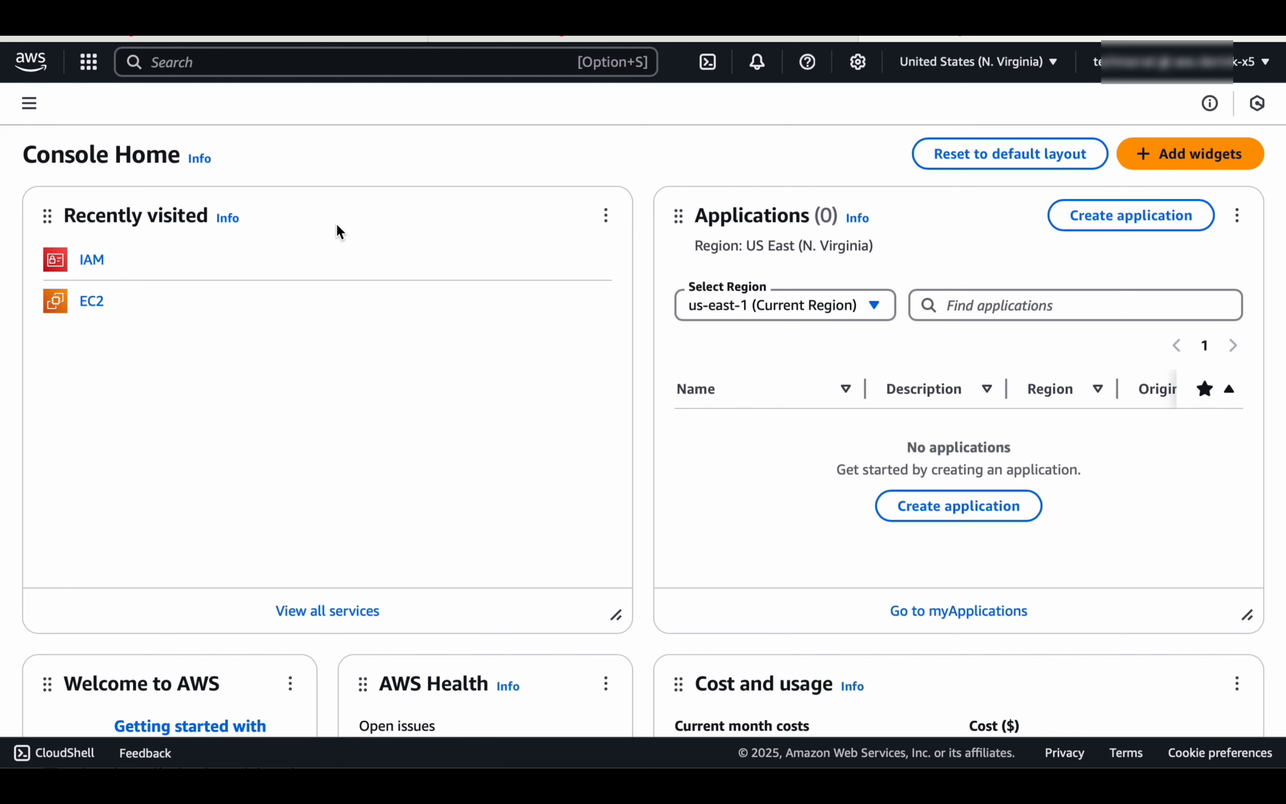
Step: Search for IAM in the console search bar and open the IAM service
{"action": "left_click", "coordinate": [257, 66]}
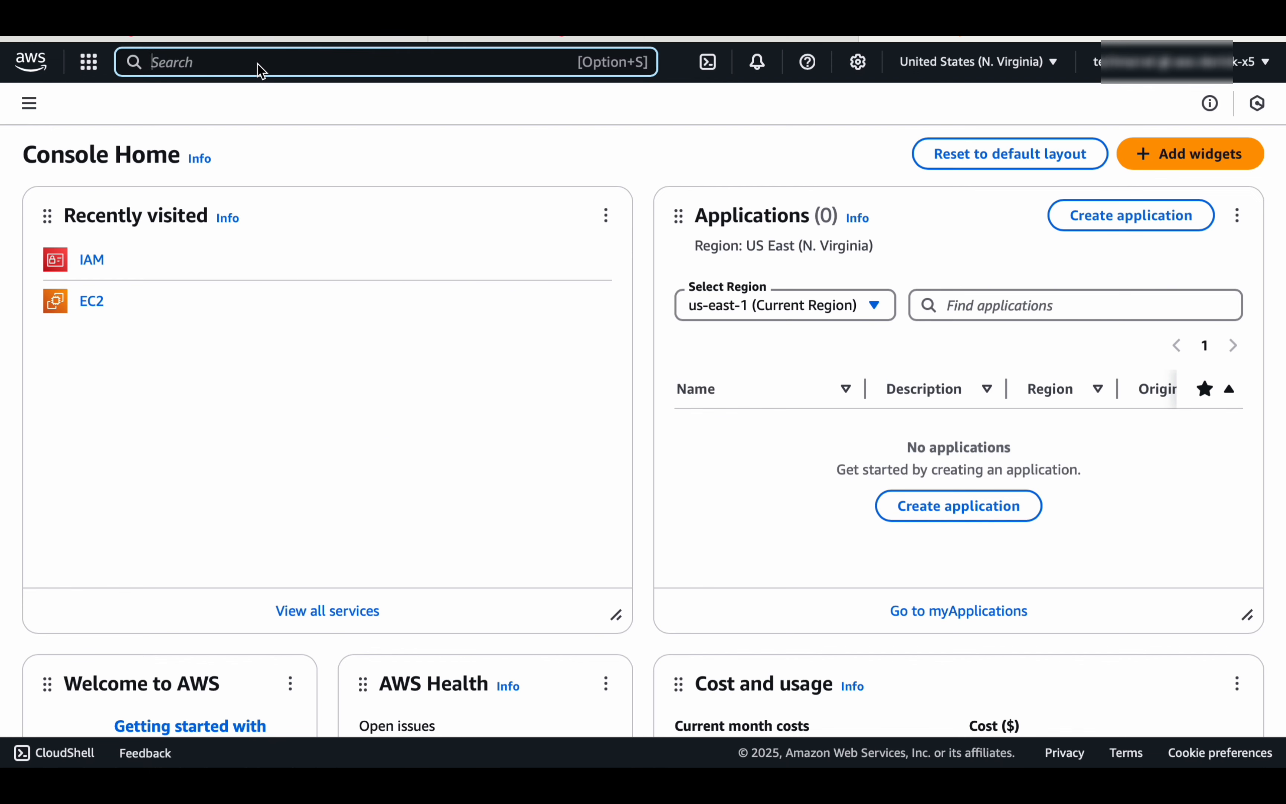
{"action": "type", "text": "IAM"}
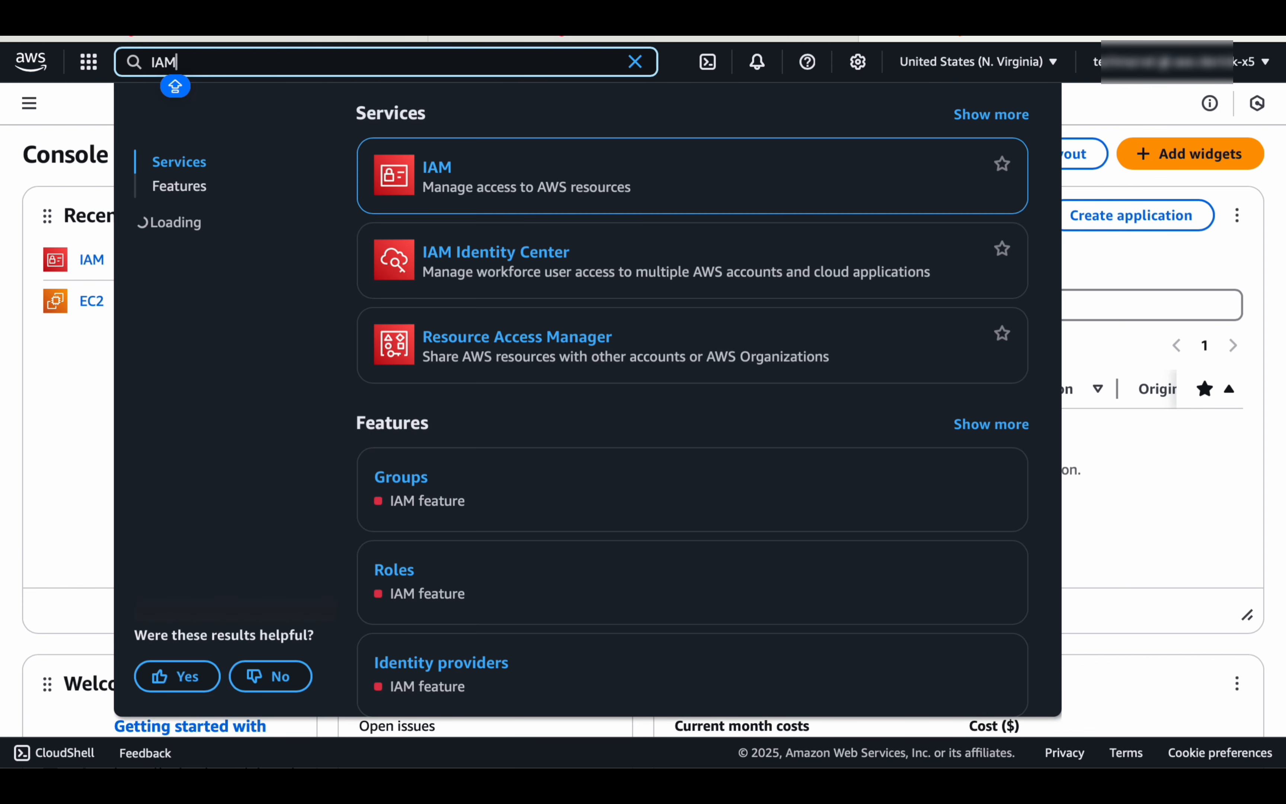
{"action": "left_click", "coordinate": [443, 167]}
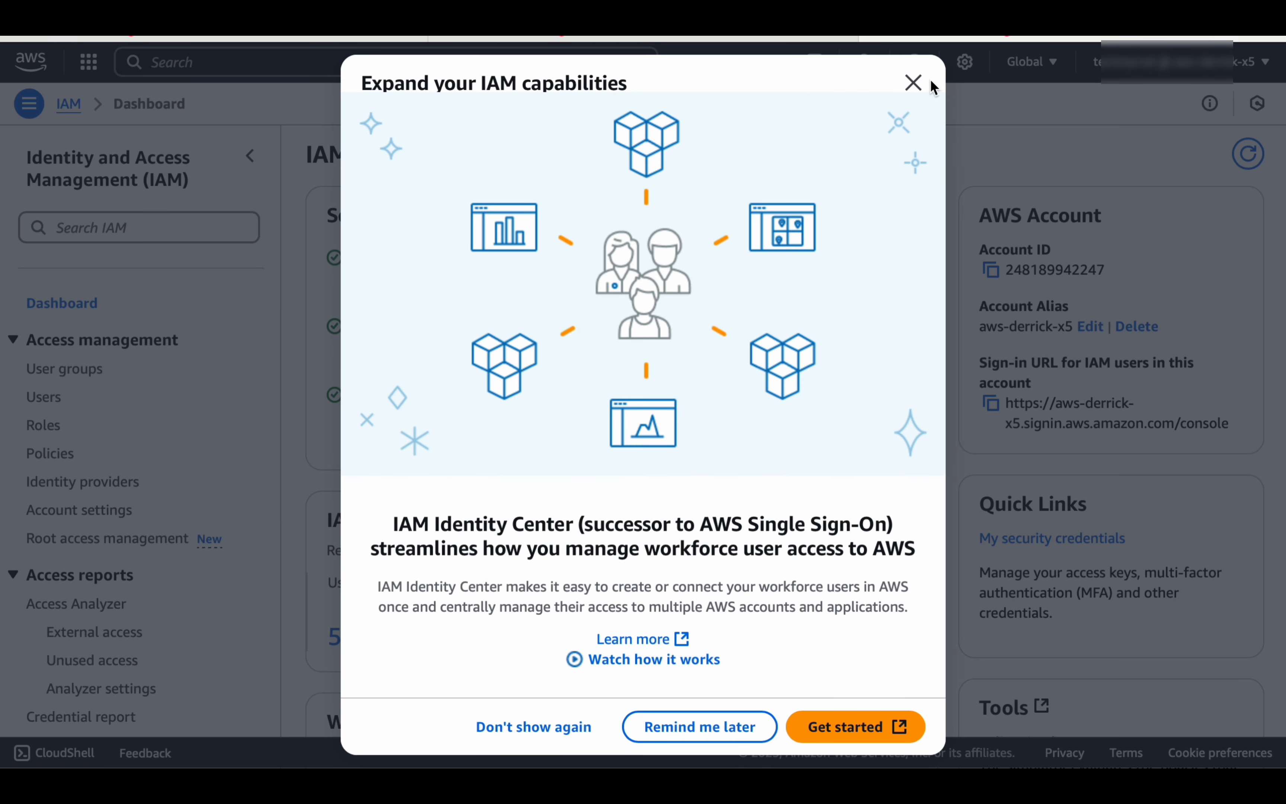
Step: Dismiss the Identity Center popup and start a new user from the Users page
{"action": "left_click", "coordinate": [915, 85]}
{"action": "scroll", "coordinate": [495, 259], "scroll_direction": "down", "scroll_amount": 1}
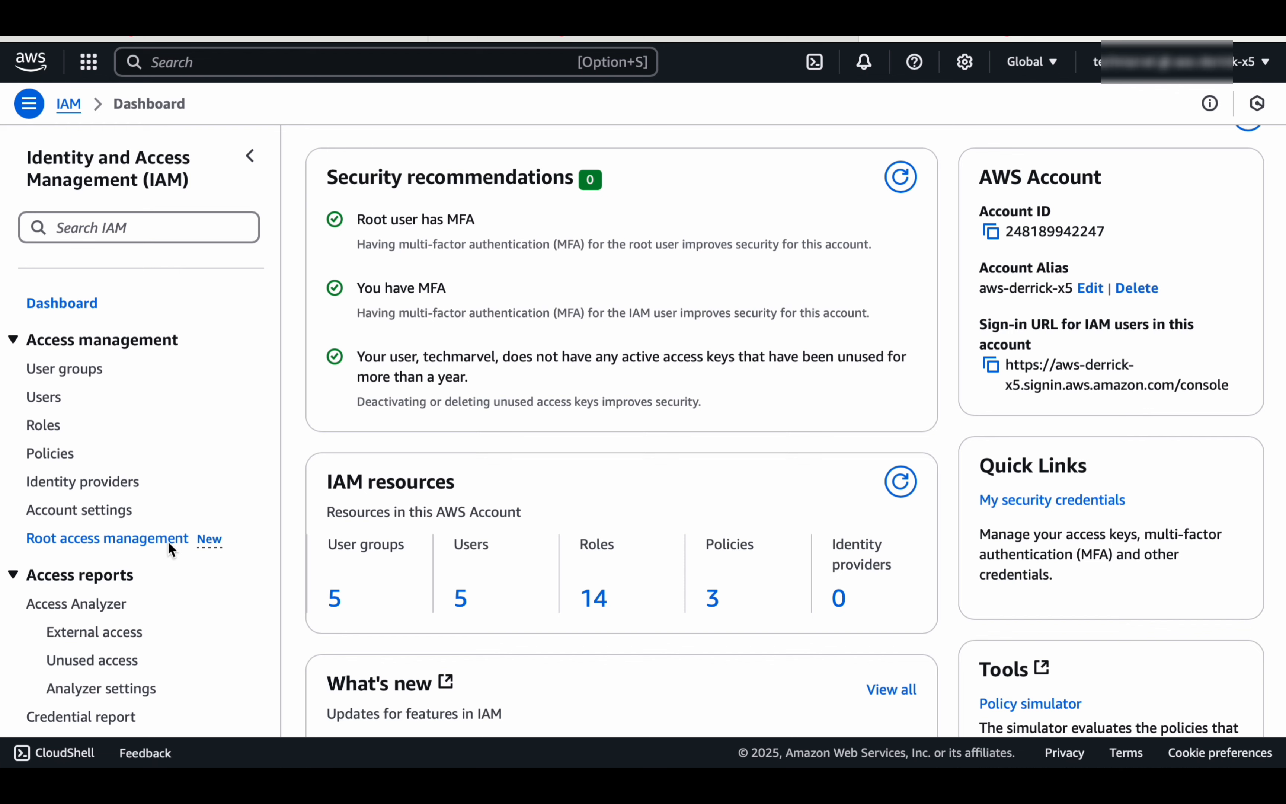
{"action": "left_click", "coordinate": [45, 398]}
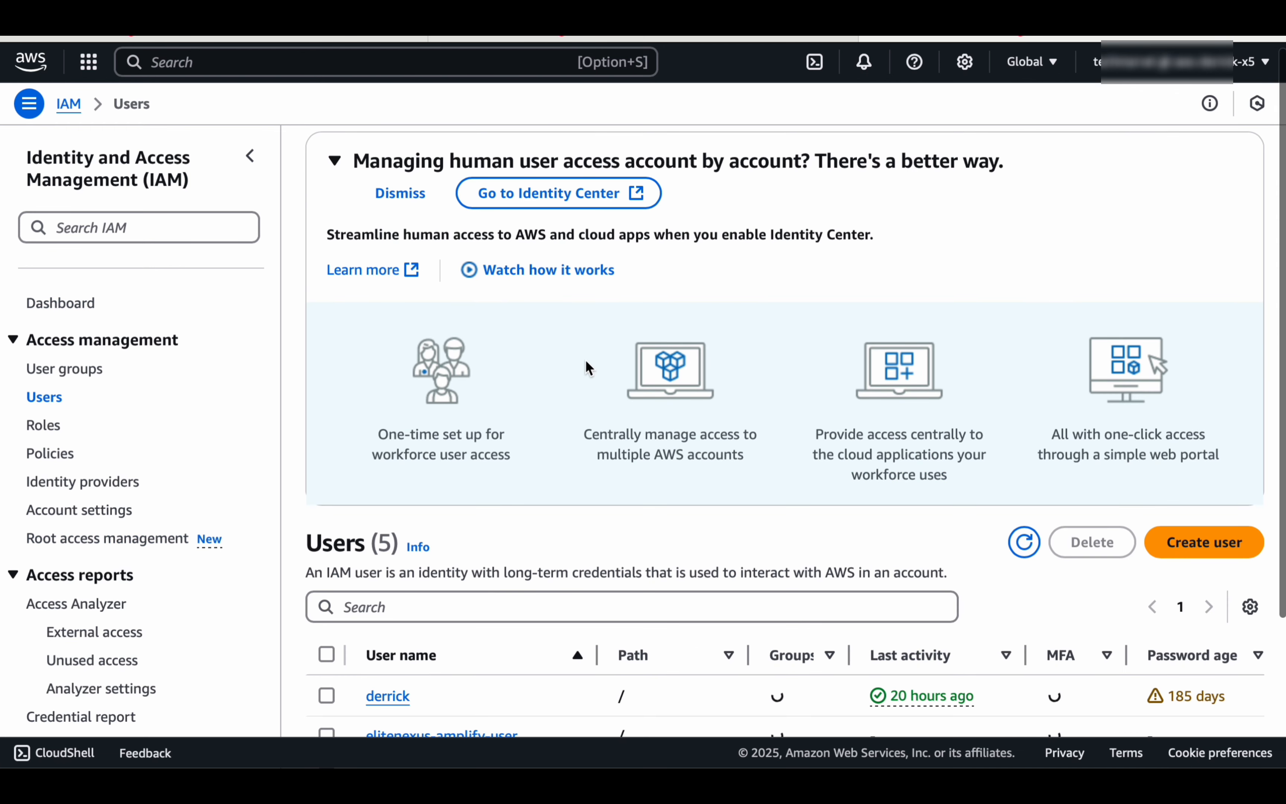
{"action": "left_click", "coordinate": [1209, 545]}
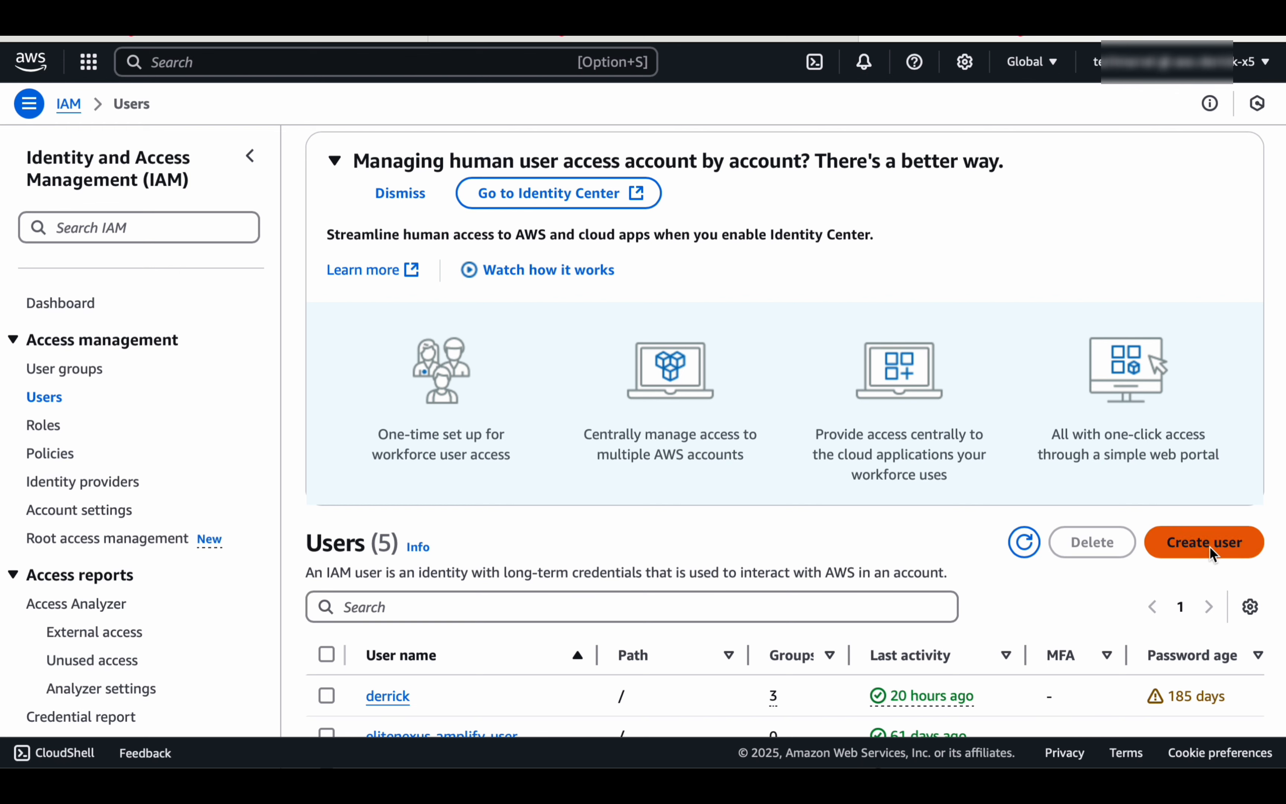
{"action": "left_click", "coordinate": [543, 320]}
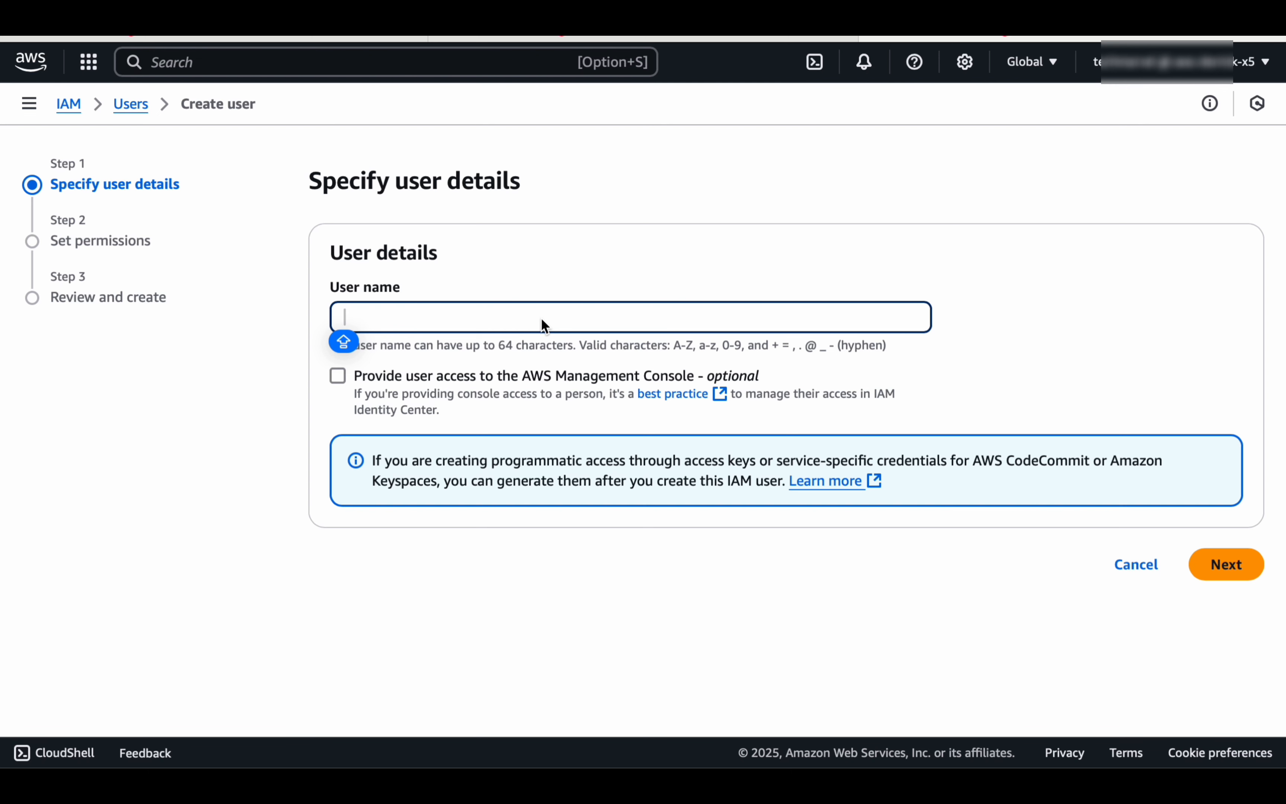
Step: Enter the new user's name and enable AWS Management Console access
{"action": "type", "text": "Alex"}
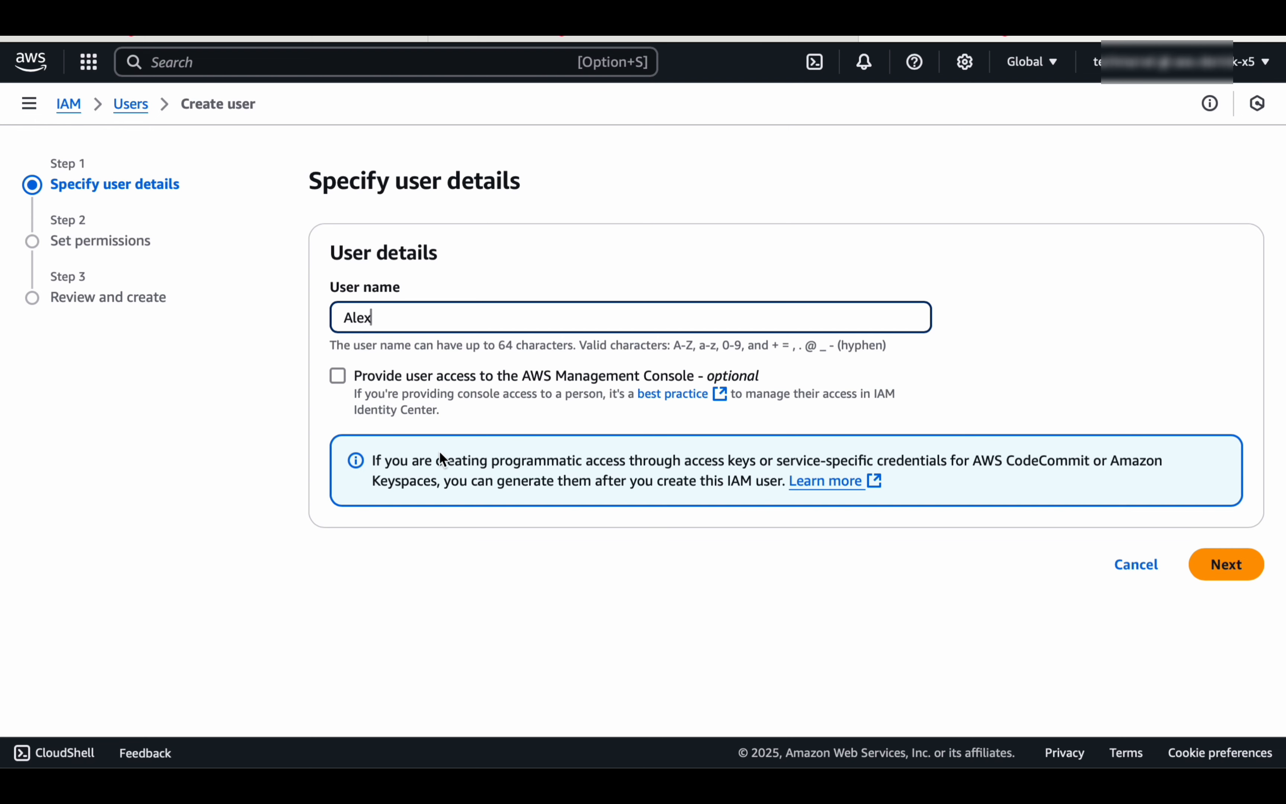
{"action": "left_click", "coordinate": [340, 375]}
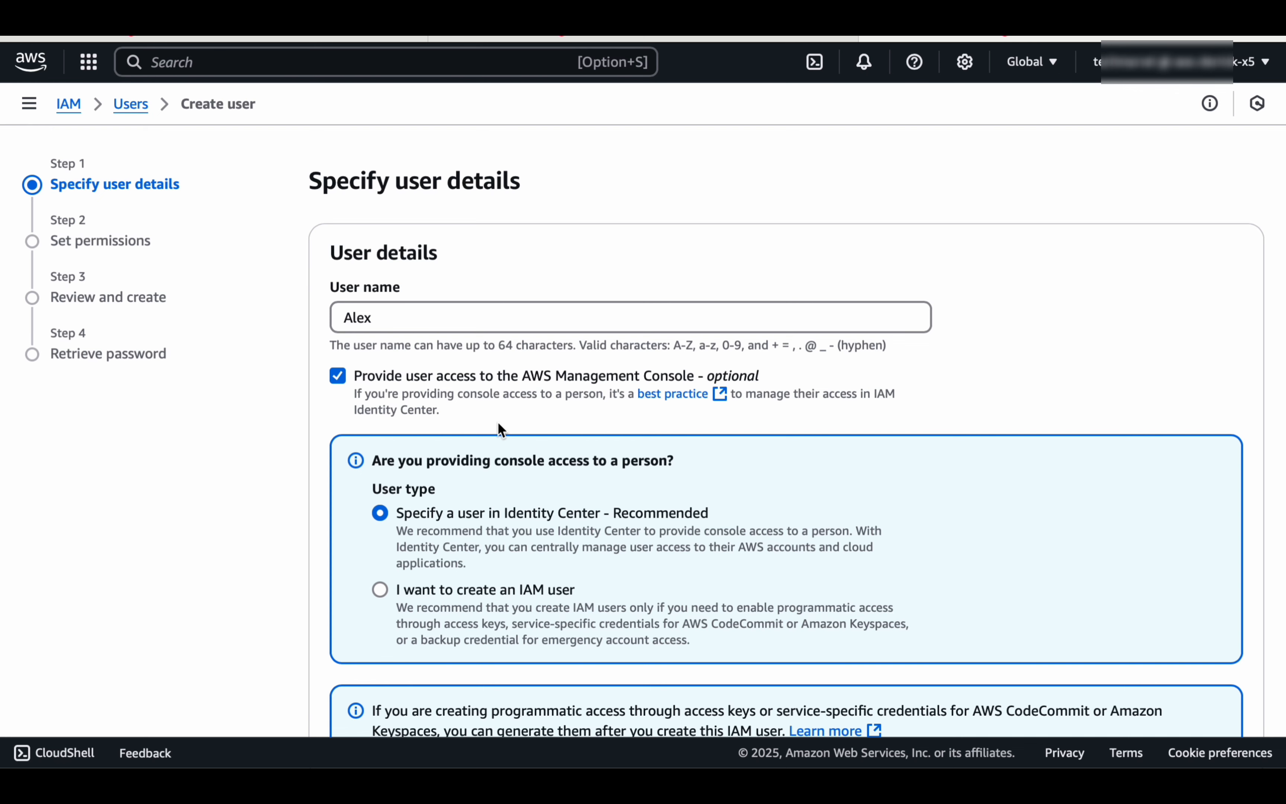
Step: Choose 'I want to create an IAM user' and the Custom password option
{"action": "scroll", "coordinate": [498, 425], "scroll_direction": "down", "scroll_amount": 3}
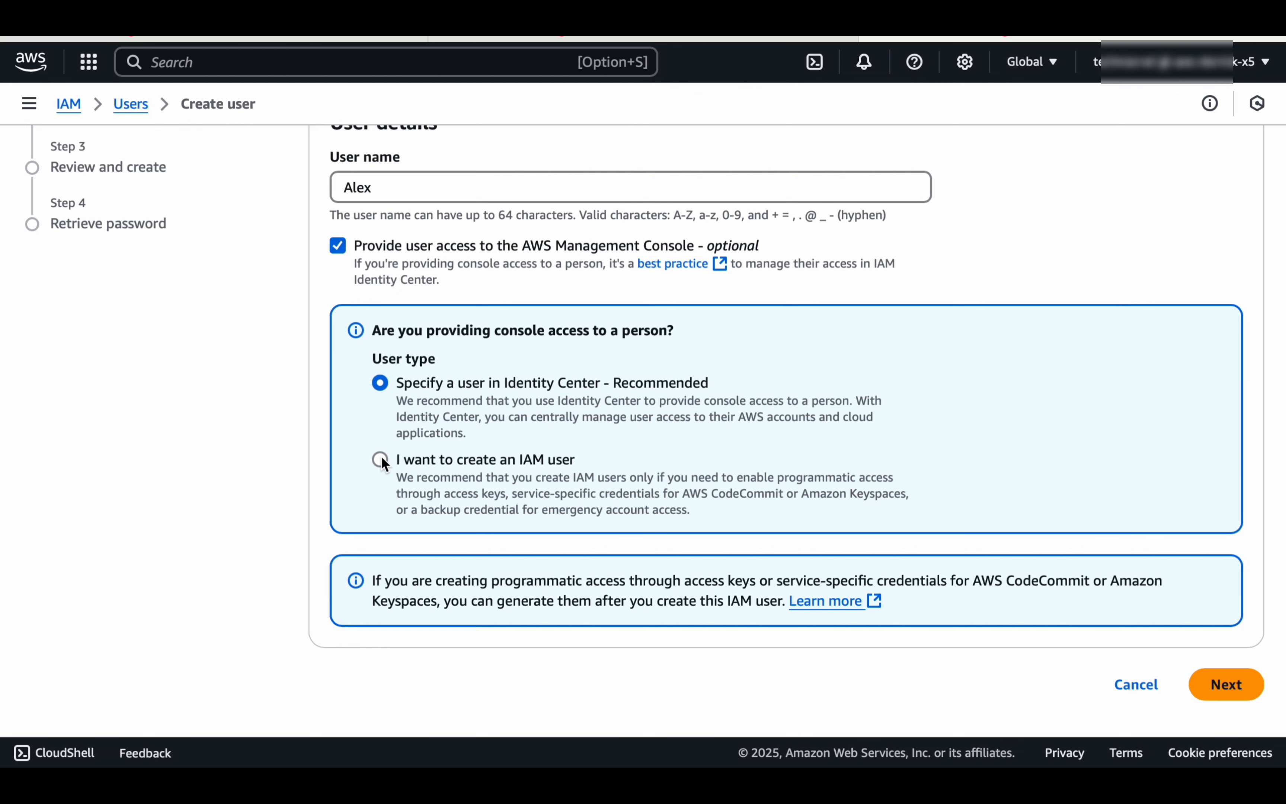
{"action": "left_click", "coordinate": [380, 459]}
{"action": "scroll", "coordinate": [493, 485], "scroll_direction": "down", "scroll_amount": 2}
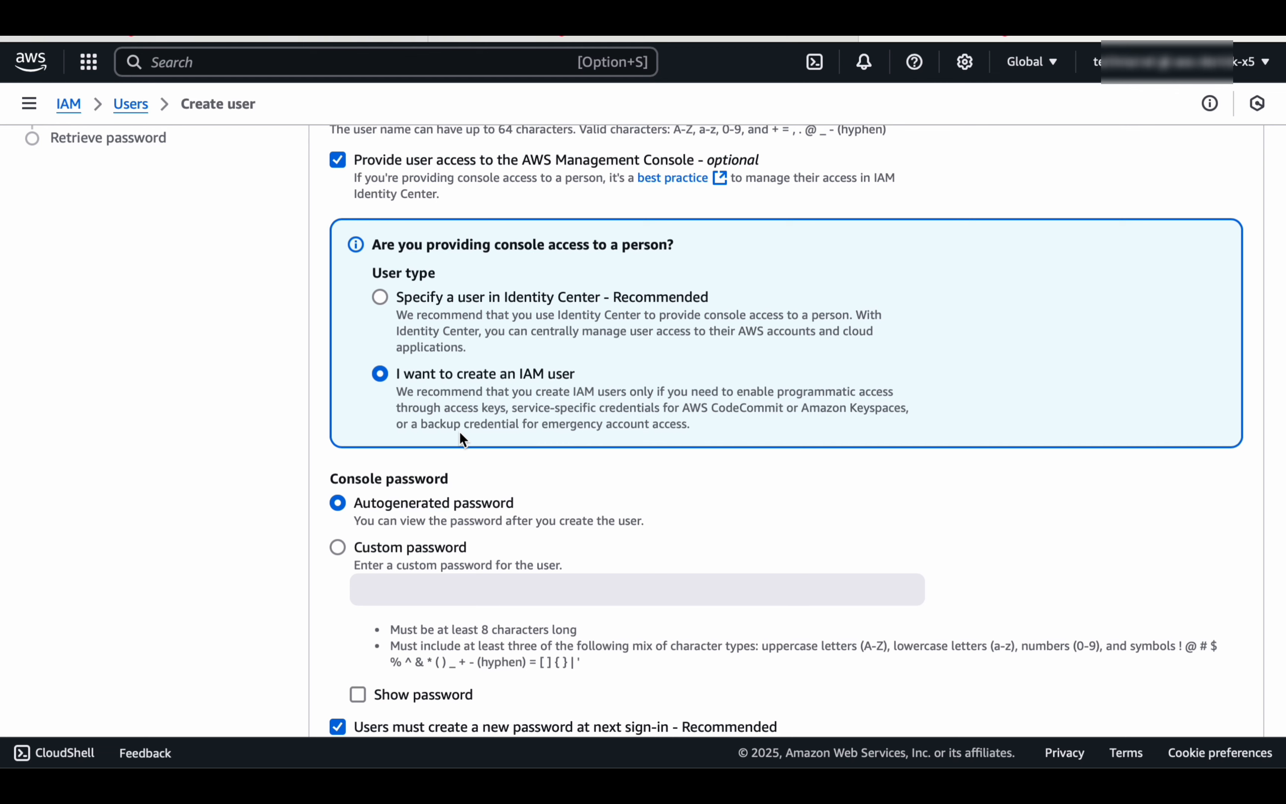
{"action": "scroll", "coordinate": [460, 435], "scroll_direction": "down", "scroll_amount": 1}
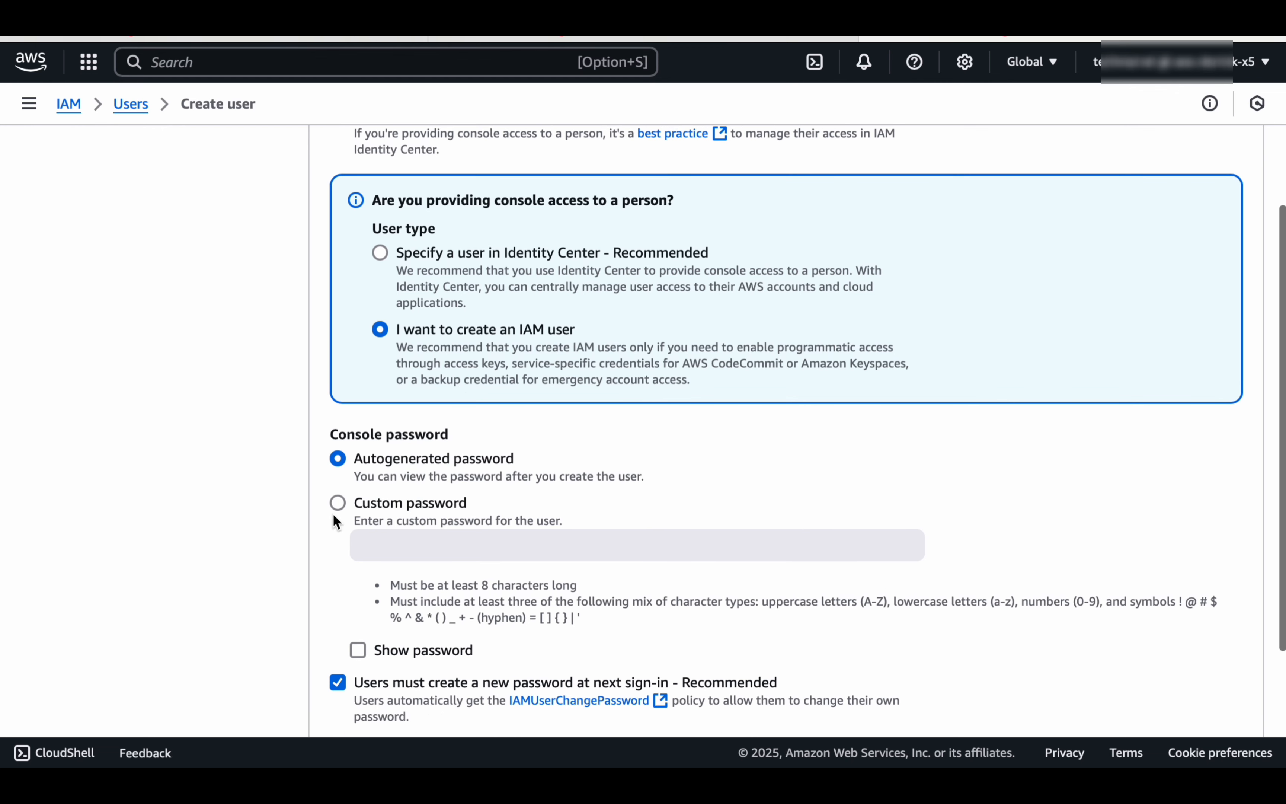
{"action": "left_click", "coordinate": [338, 505]}
Step: Enter the custom console password and turn off the forced reset at next sign-in
{"action": "scroll", "coordinate": [509, 490], "scroll_direction": "down", "scroll_amount": 1}
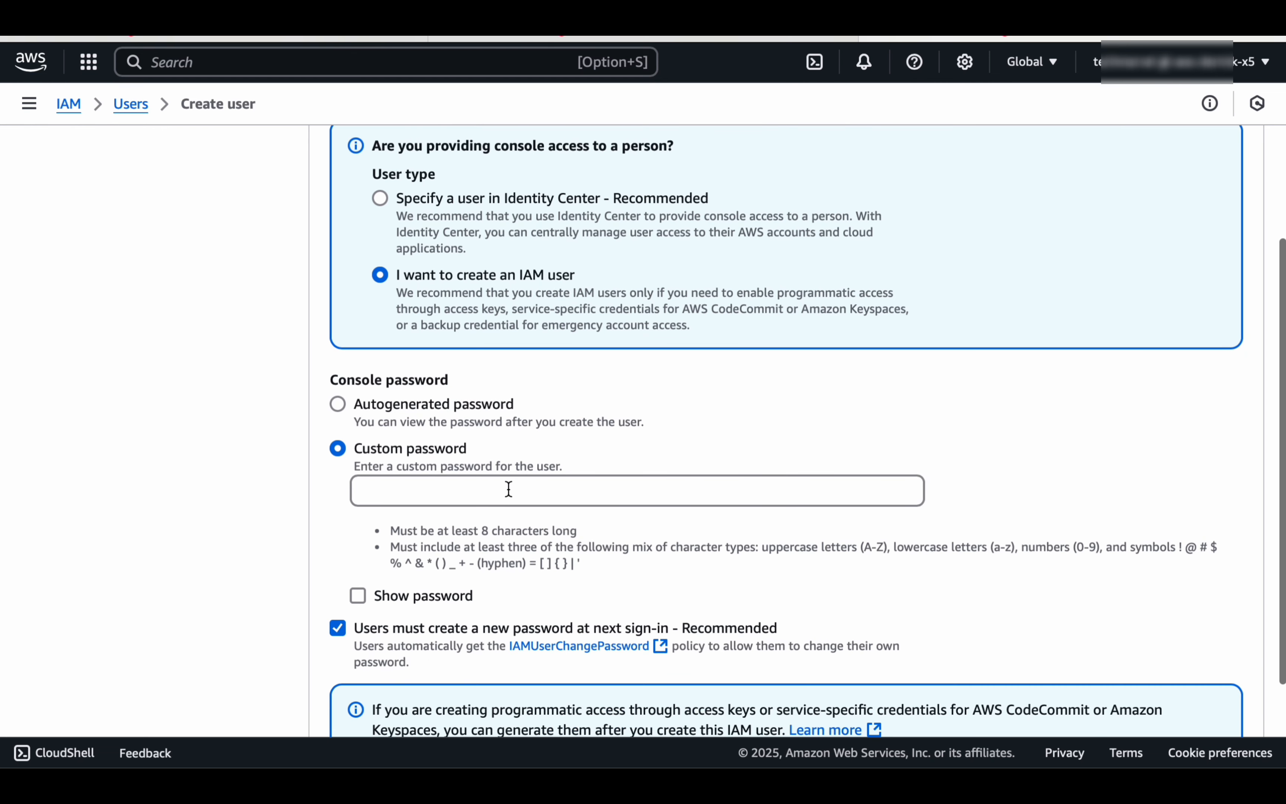
{"action": "left_click", "coordinate": [509, 490]}
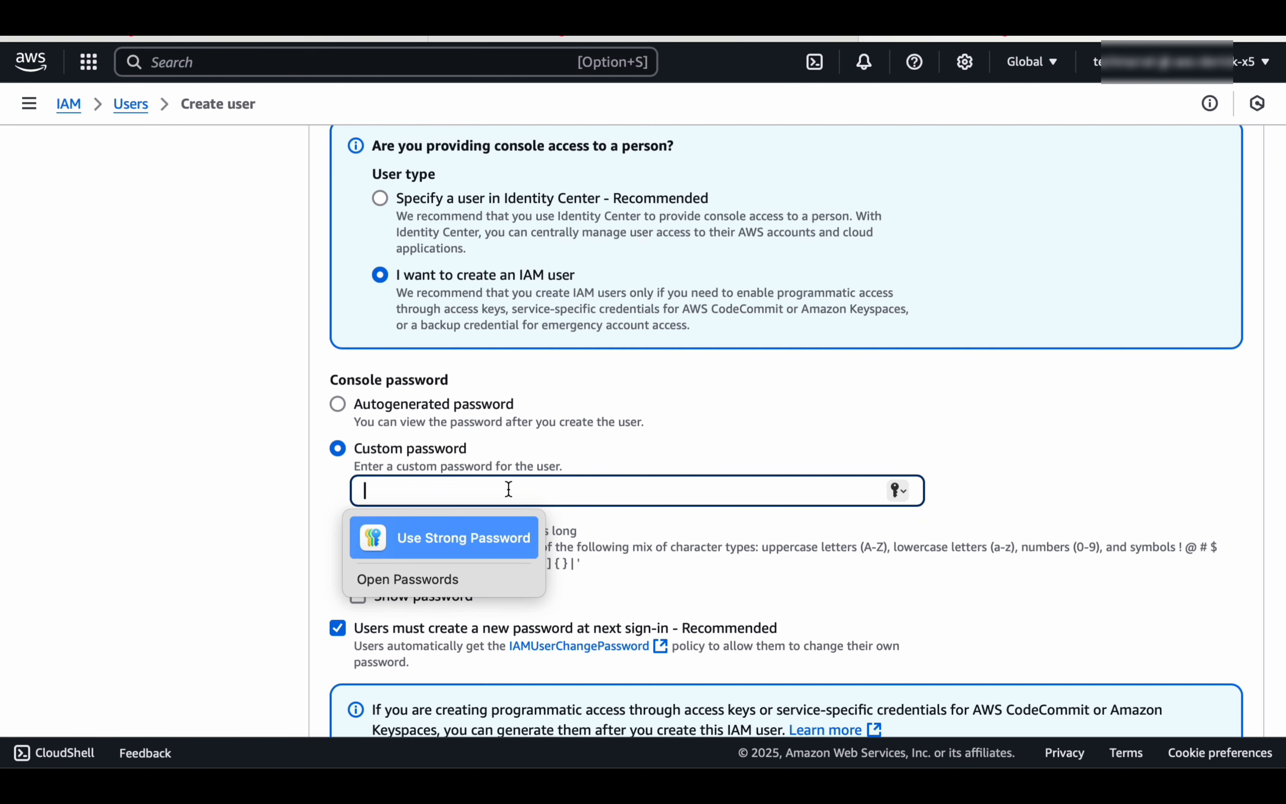
{"action": "type", "text": "••••"}
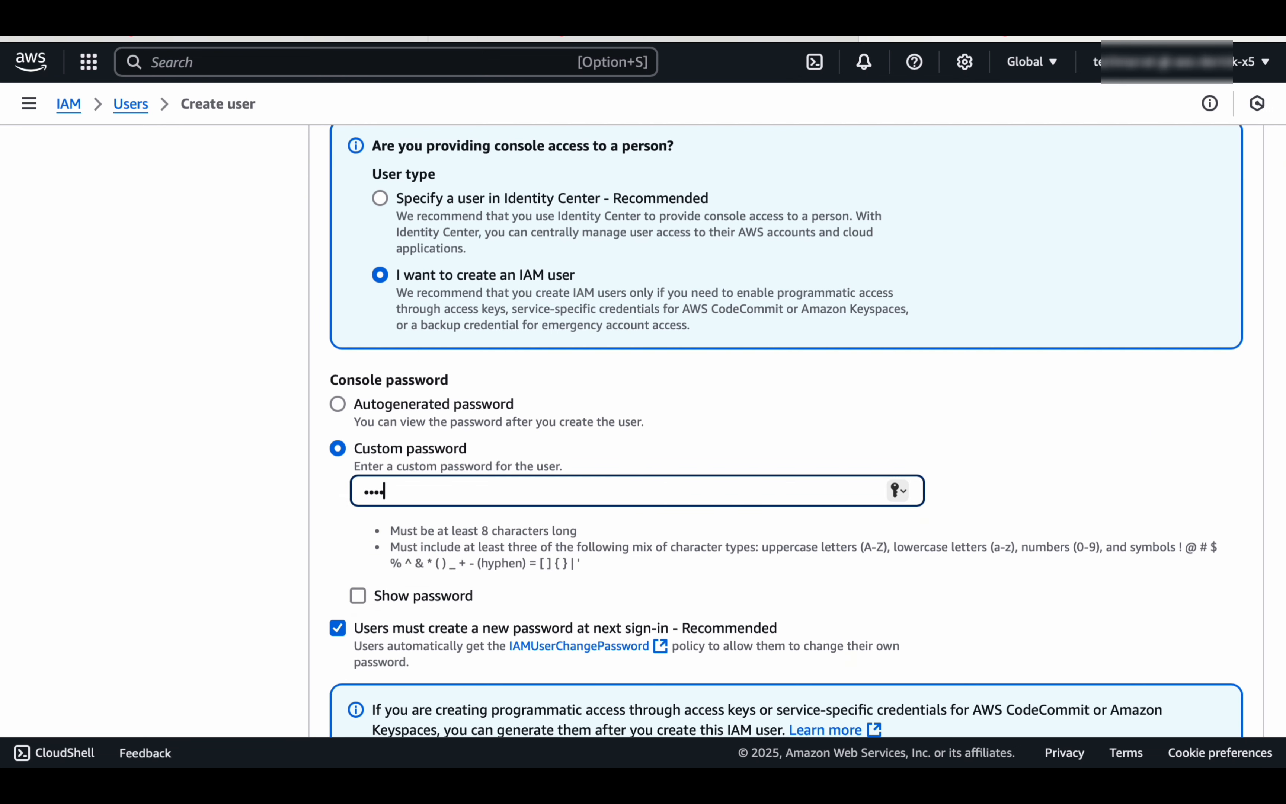
{"action": "type", "text": "••••••••••"}
{"action": "key", "text": "BackSpace"}
{"action": "key", "text": "BackSpace"}
{"action": "key", "text": "BackSpace"}
{"action": "key", "text": "BackSpace"}
{"action": "key", "text": "BackSpace"}
{"action": "key", "text": "BackSpace"}
{"action": "key", "text": "BackSpace"}
{"action": "key", "text": "BackSpace"}
{"action": "key", "text": "BackSpace"}
{"action": "key", "text": "BackSpace"}
{"action": "key", "text": "BackSpace"}
{"action": "key", "text": "BackSpace"}
{"action": "key", "text": "BackSpace"}
{"action": "key", "text": "BackSpace"}
{"action": "type", "text": "••••••••••••••"}
{"action": "scroll", "coordinate": [496, 560], "scroll_direction": "down", "scroll_amount": 3}
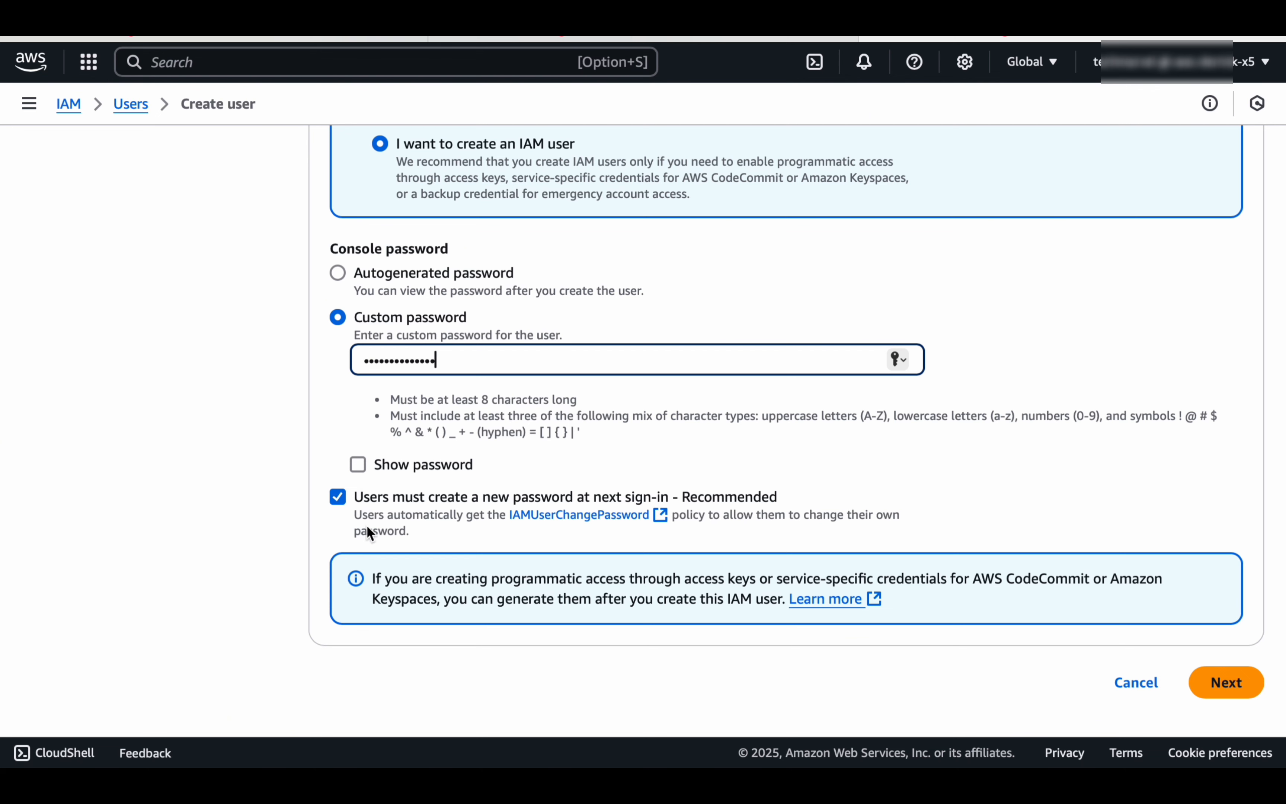
{"action": "left_click", "coordinate": [341, 499]}
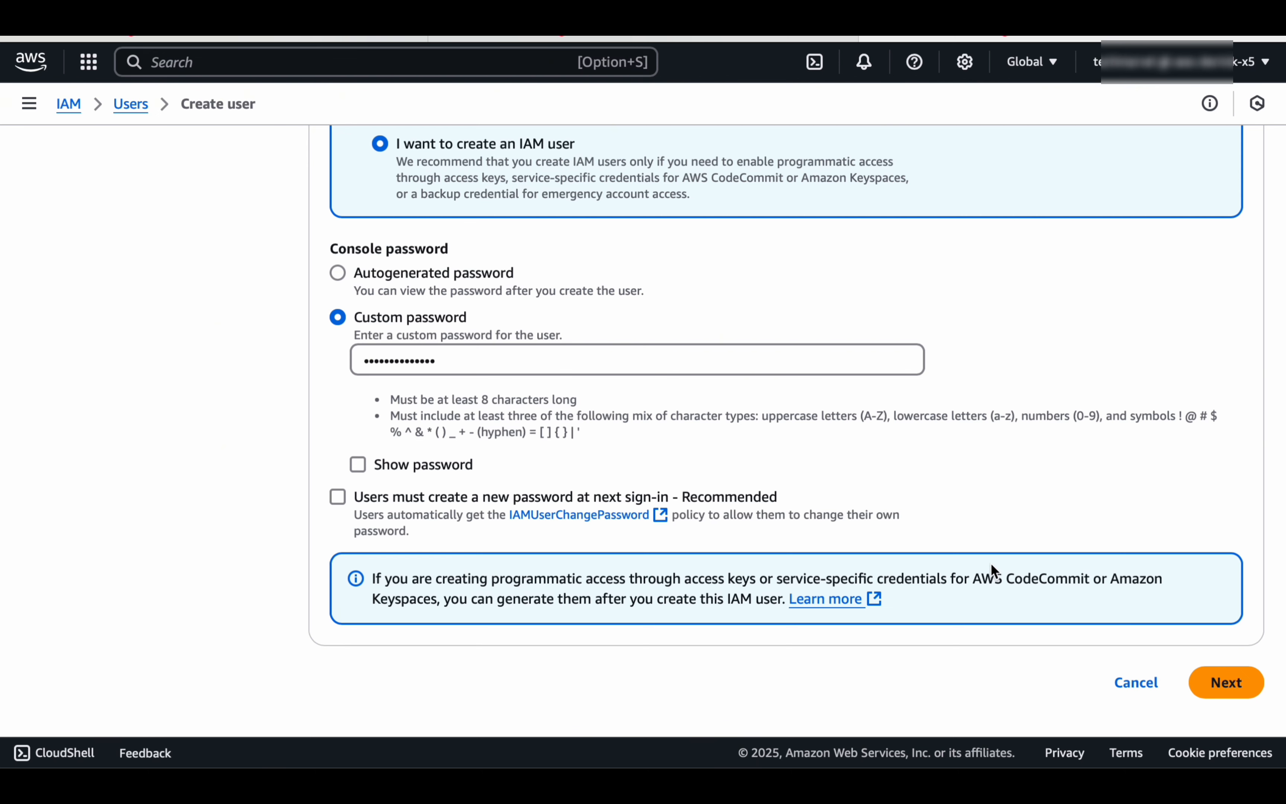
Step: Skip adding the user to any group and continue to the review page
{"action": "left_click", "coordinate": [1226, 682]}
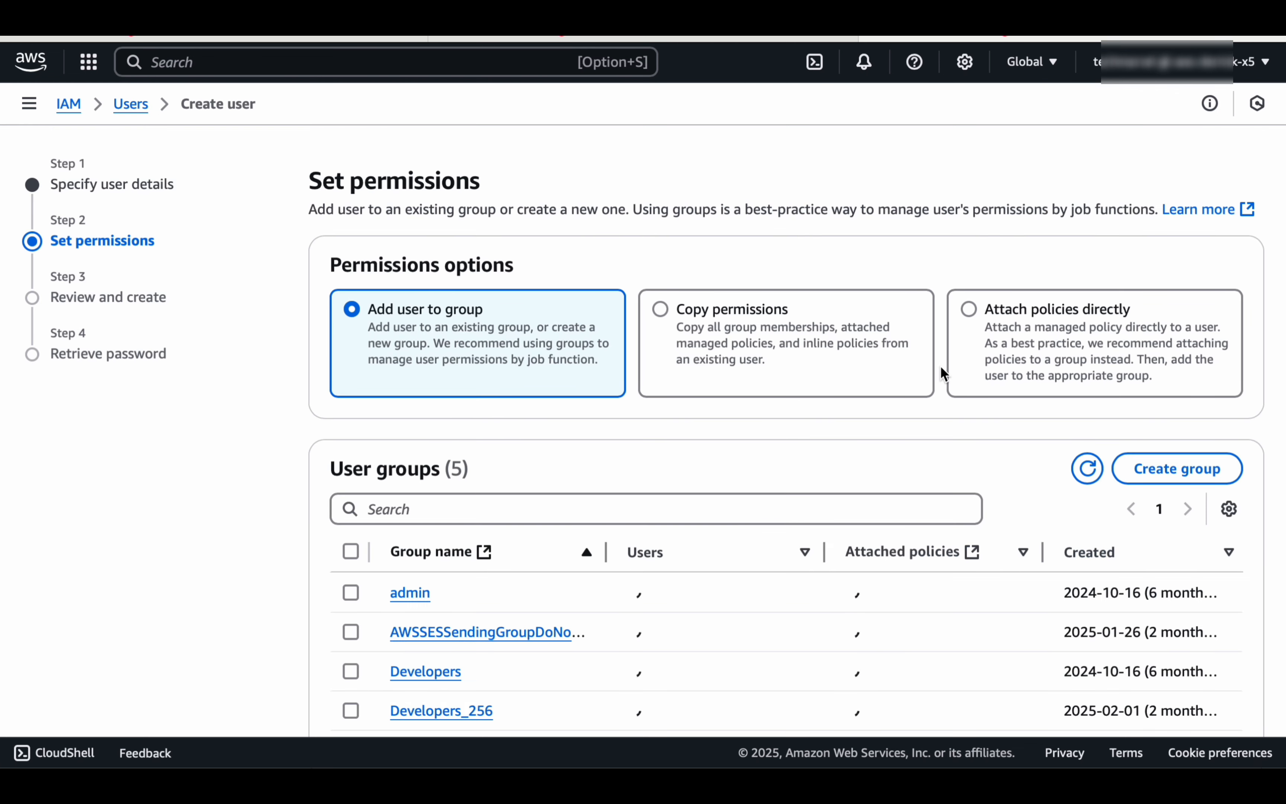
{"action": "scroll", "coordinate": [916, 426], "scroll_direction": "down", "scroll_amount": 5}
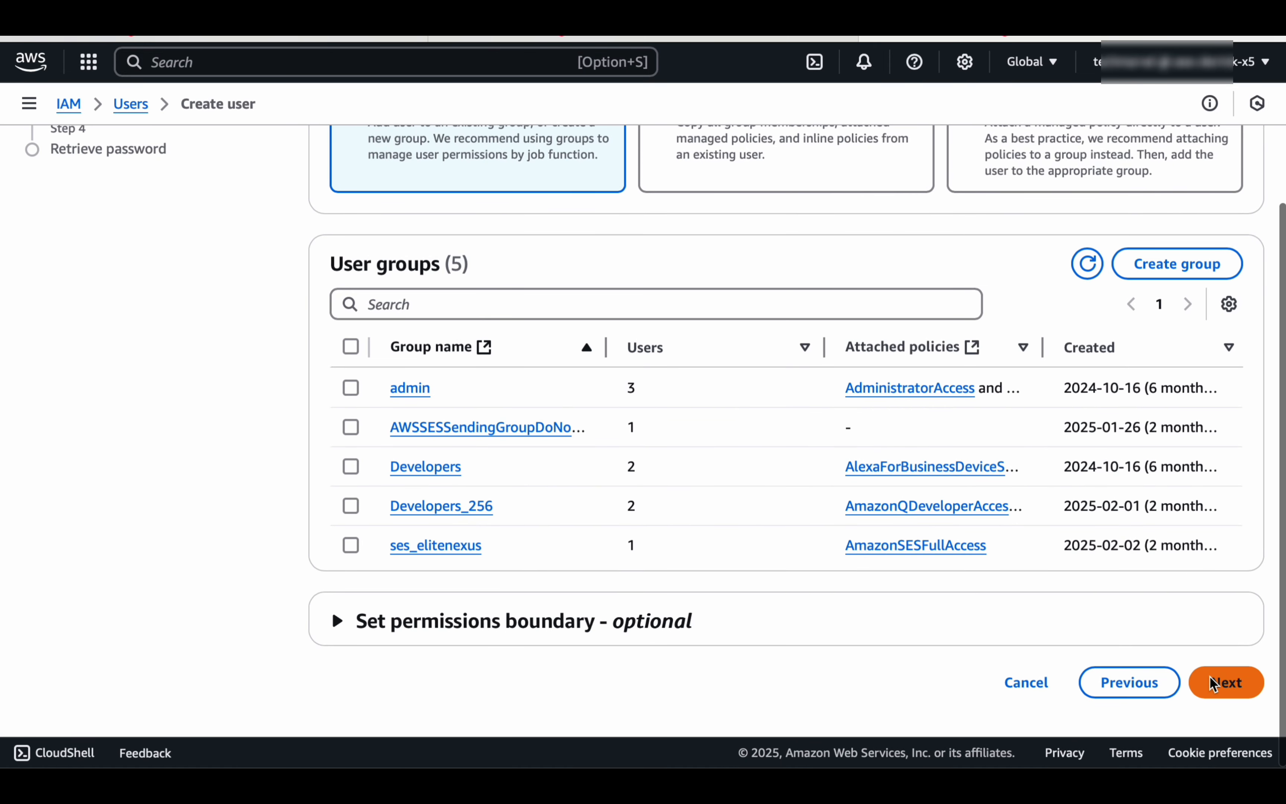
{"action": "left_click", "coordinate": [1209, 679]}
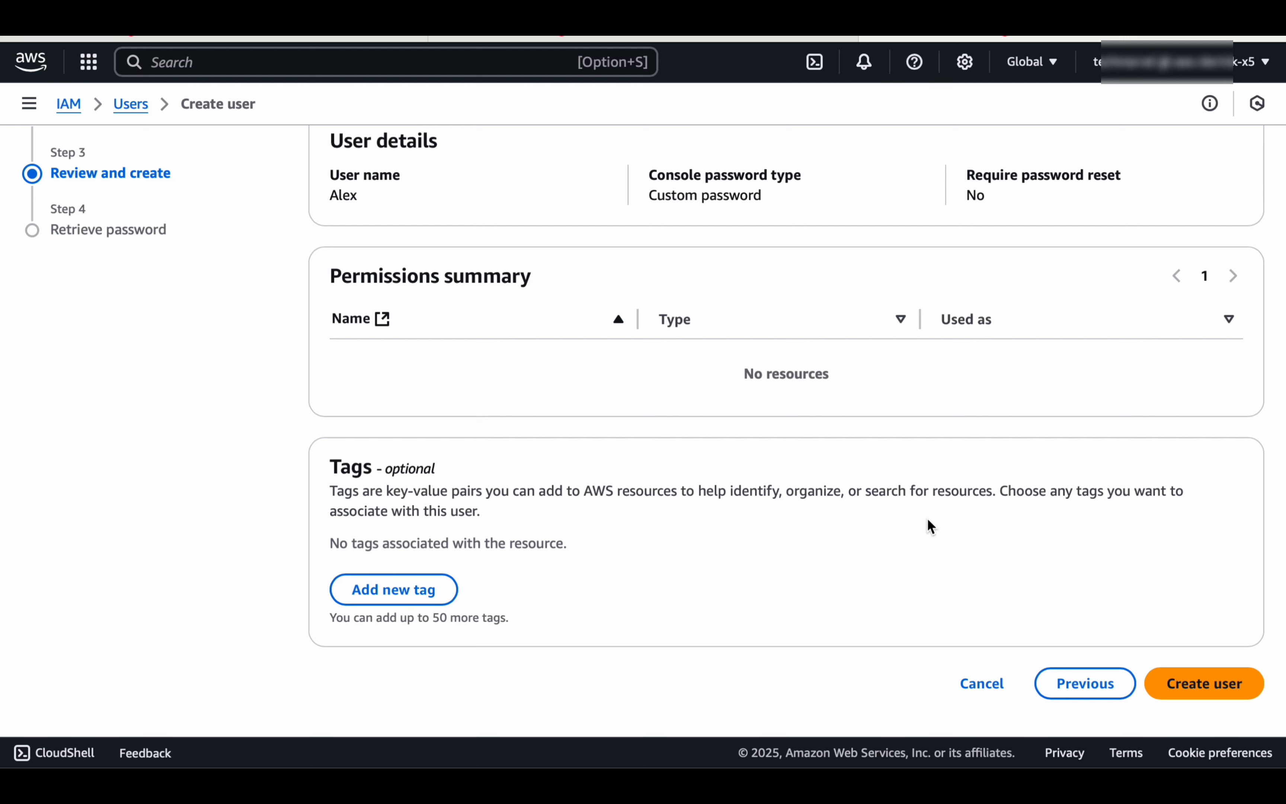
{"action": "scroll", "coordinate": [927, 518], "scroll_direction": "down", "scroll_amount": 1}
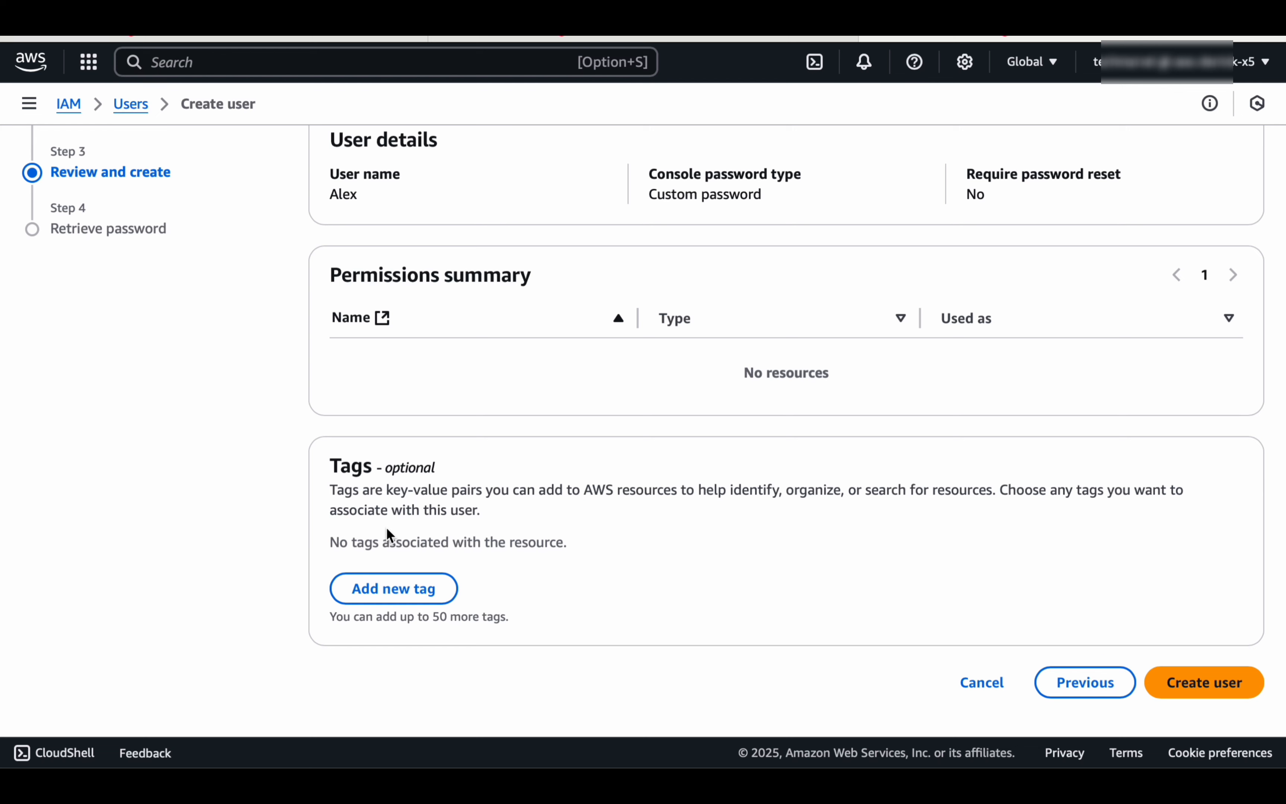
Step: Add the tag key Dev-Team with value Developers and create the user
{"action": "left_click", "coordinate": [397, 587]}
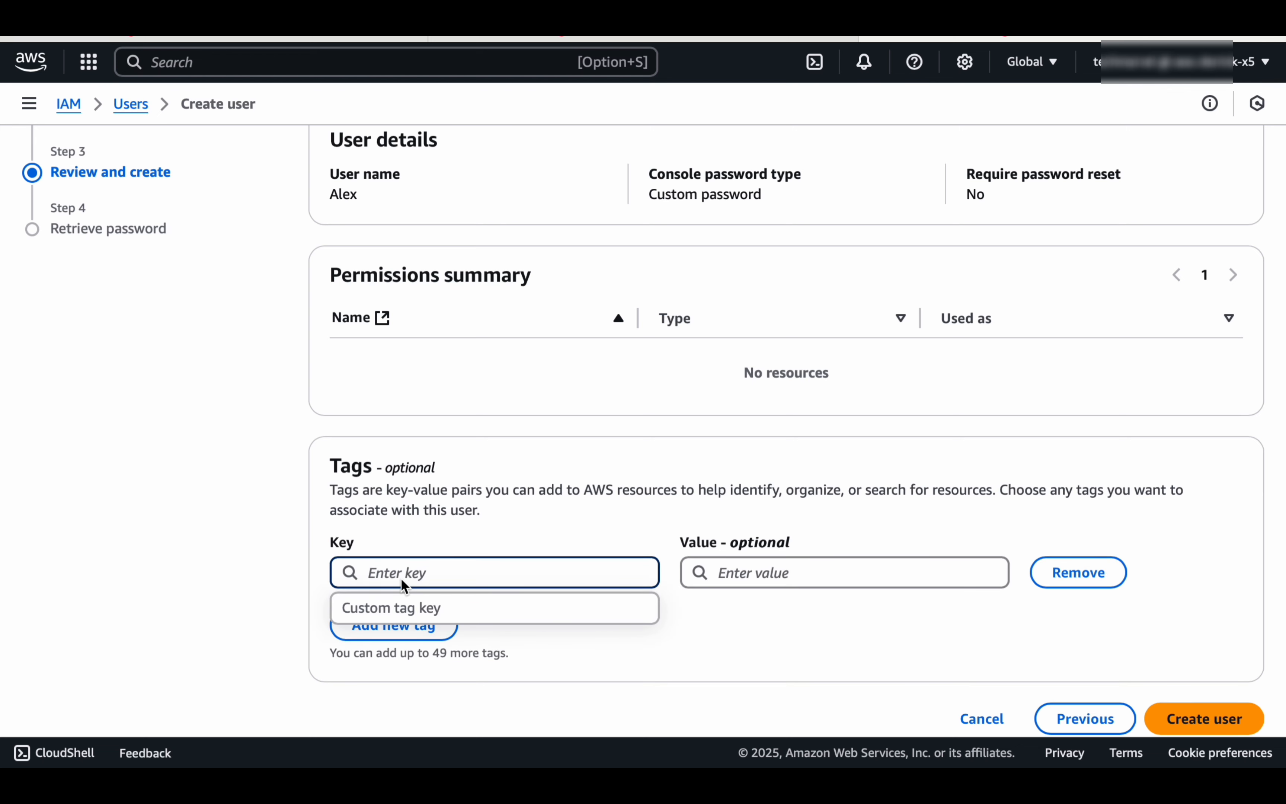
{"action": "type", "text": "Dev"}
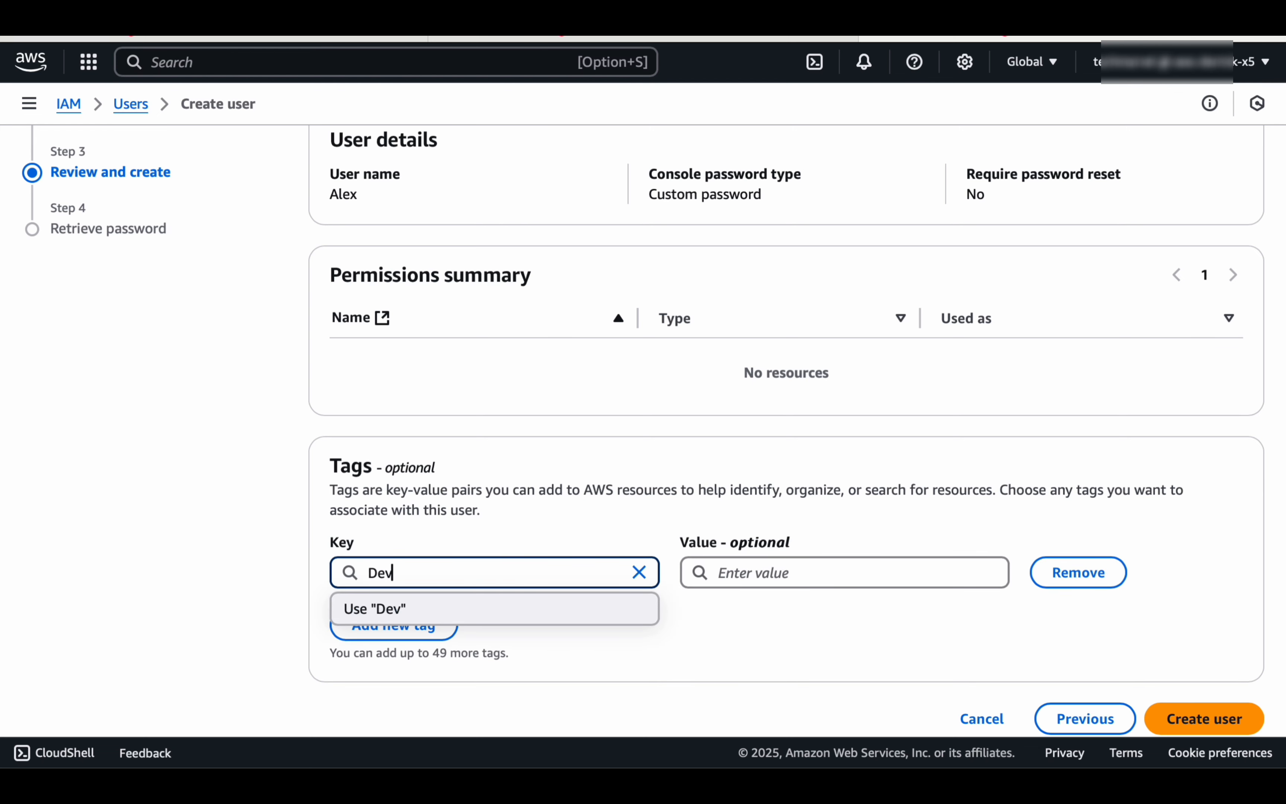
{"action": "type", "text": "-Team"}
{"action": "left_click", "coordinate": [727, 572]}
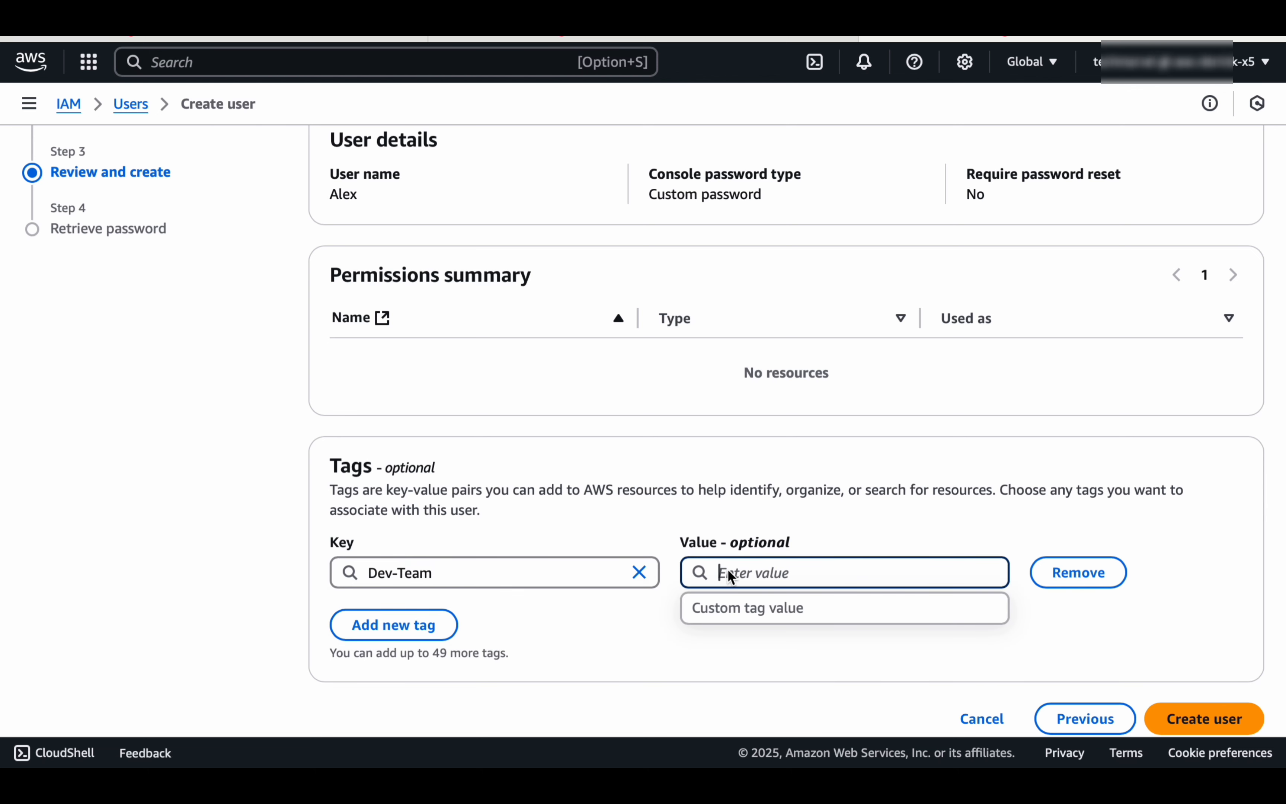
{"action": "type", "text": "D"}
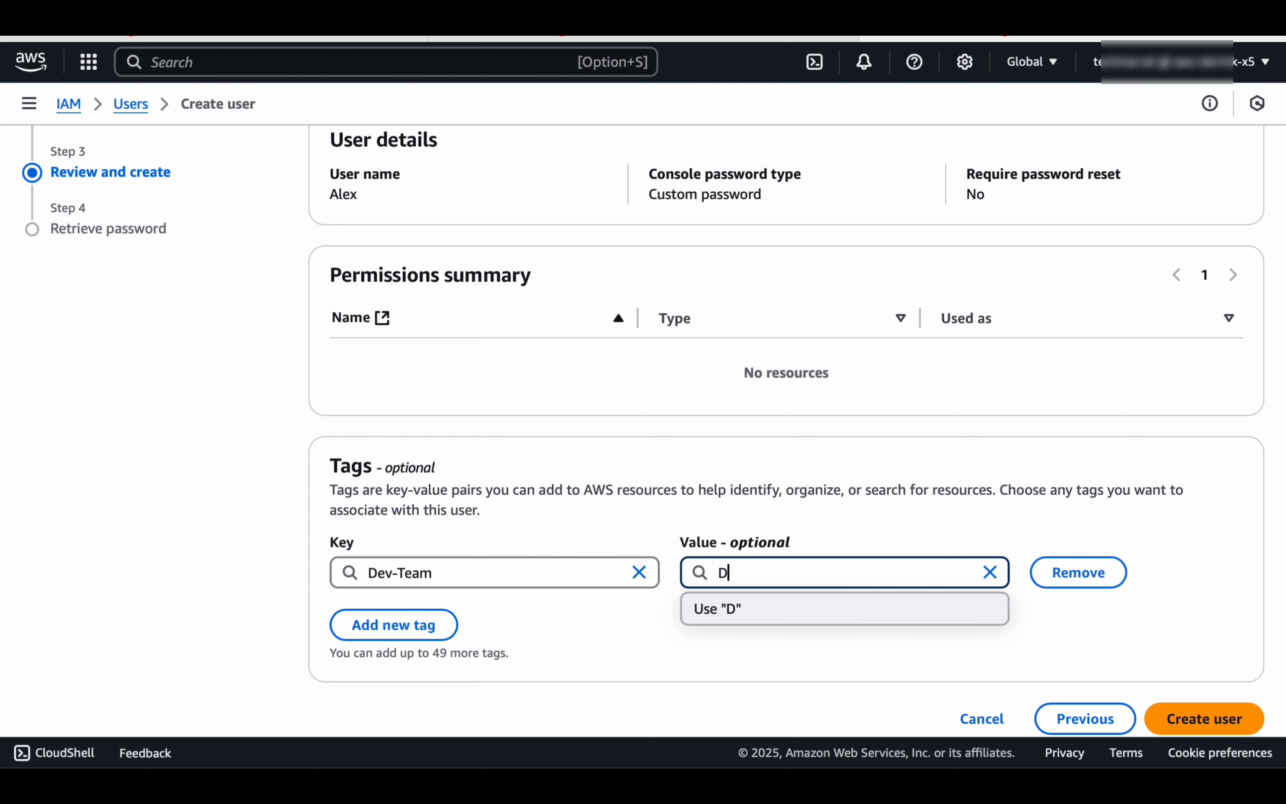
{"action": "type", "text": "evelopers"}
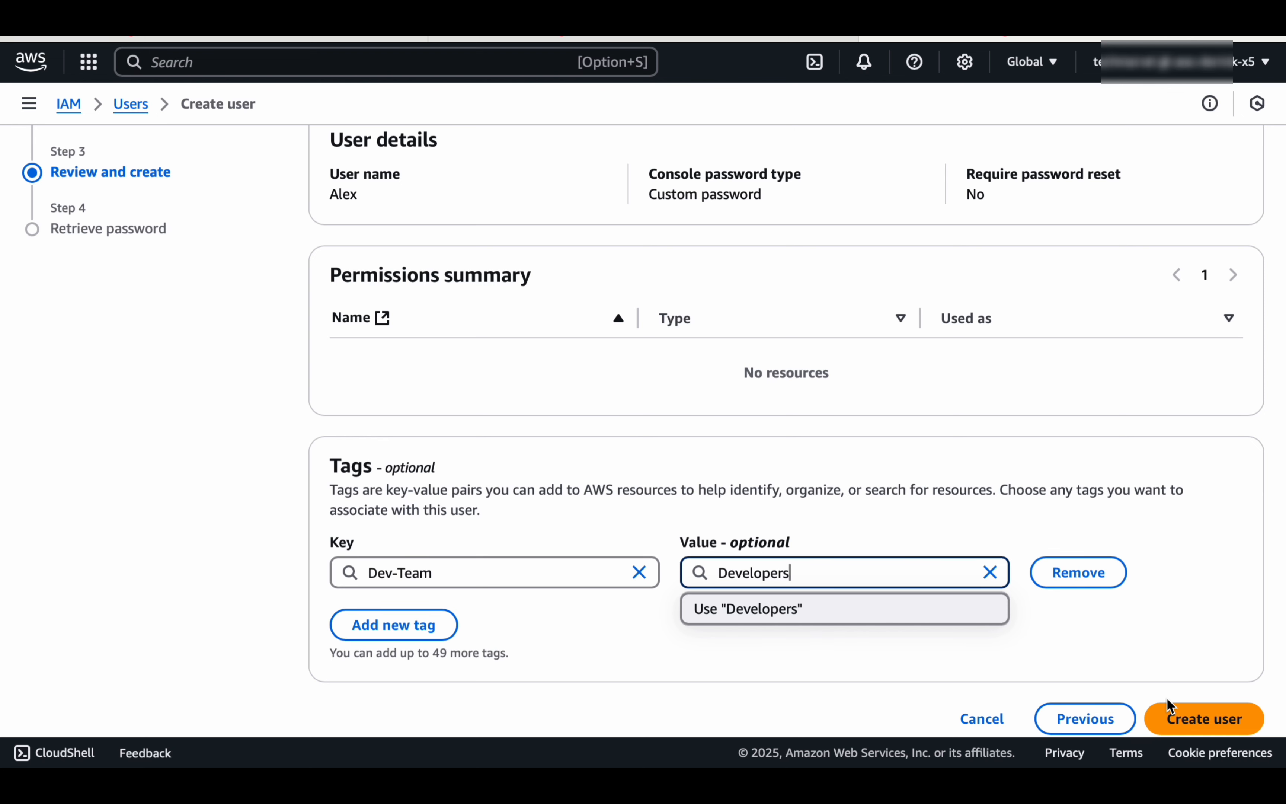
{"action": "scroll", "coordinate": [1169, 654], "scroll_direction": "down", "scroll_amount": 1}
{"action": "left_click", "coordinate": [1169, 662]}
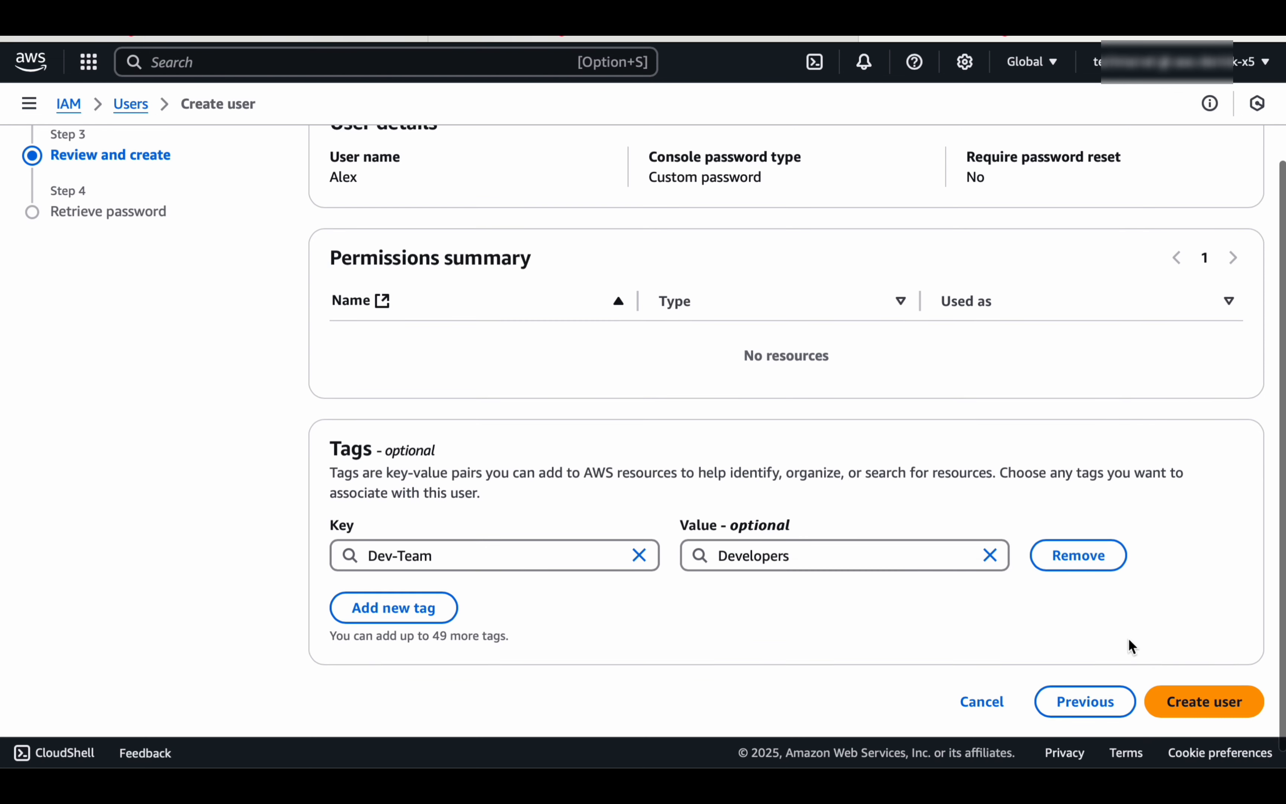
{"action": "left_click", "coordinate": [1182, 703]}
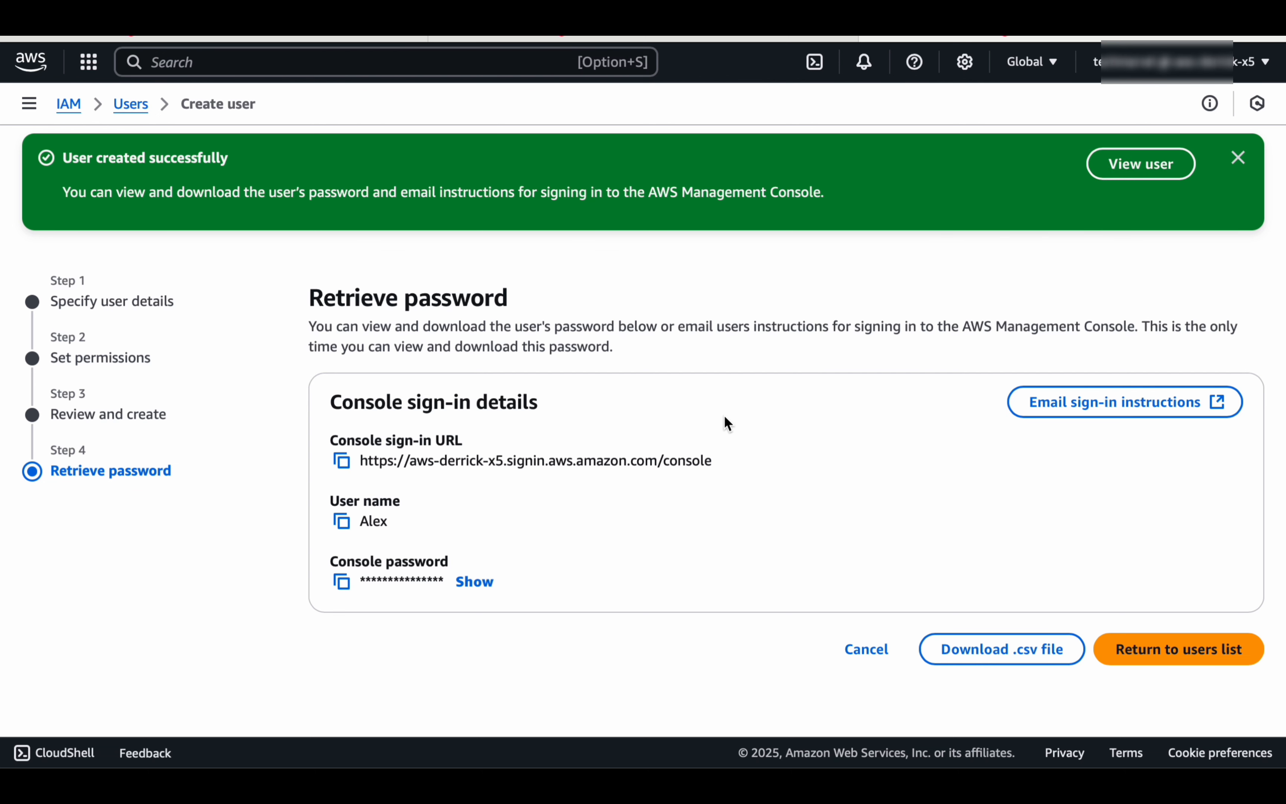
Step: Open the new user's details page, continuing past the password retrieval prompt
{"action": "left_click", "coordinate": [1124, 163]}
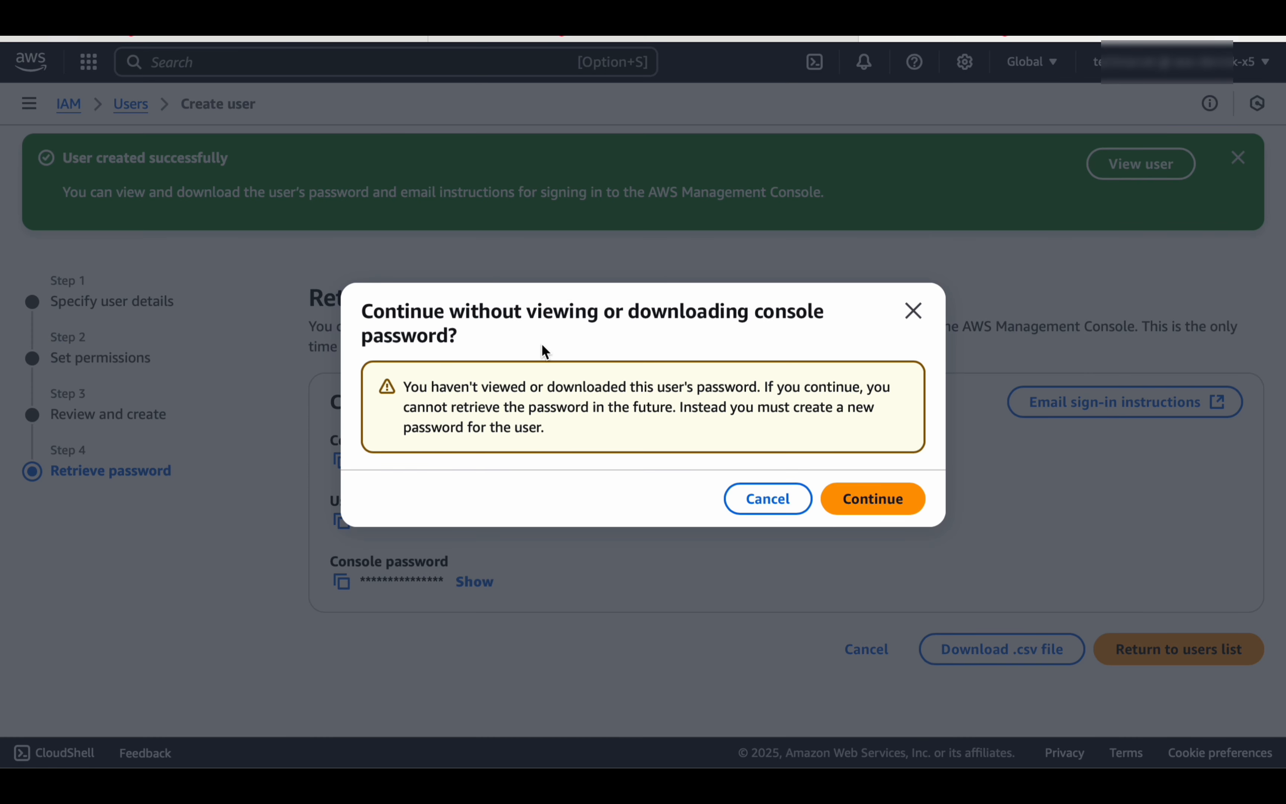
{"action": "left_click", "coordinate": [913, 314]}
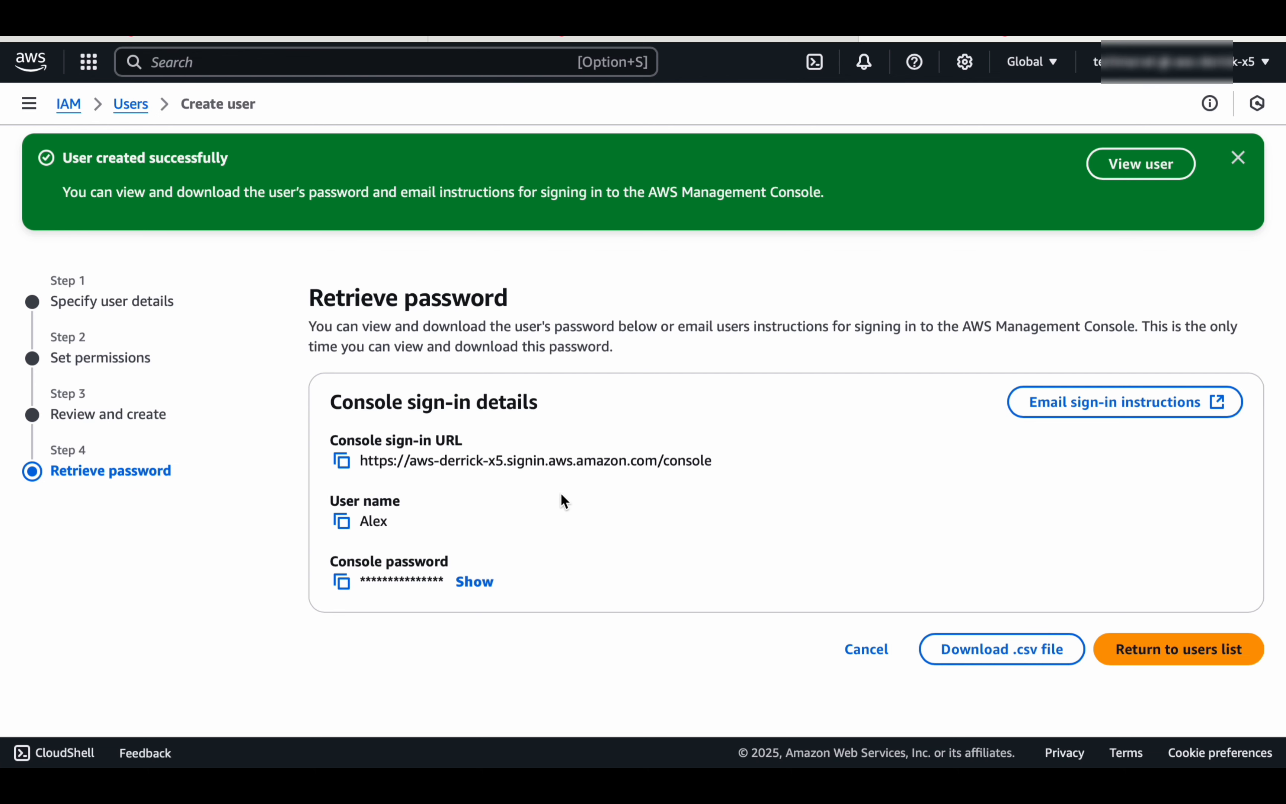
{"action": "left_click", "coordinate": [1130, 163]}
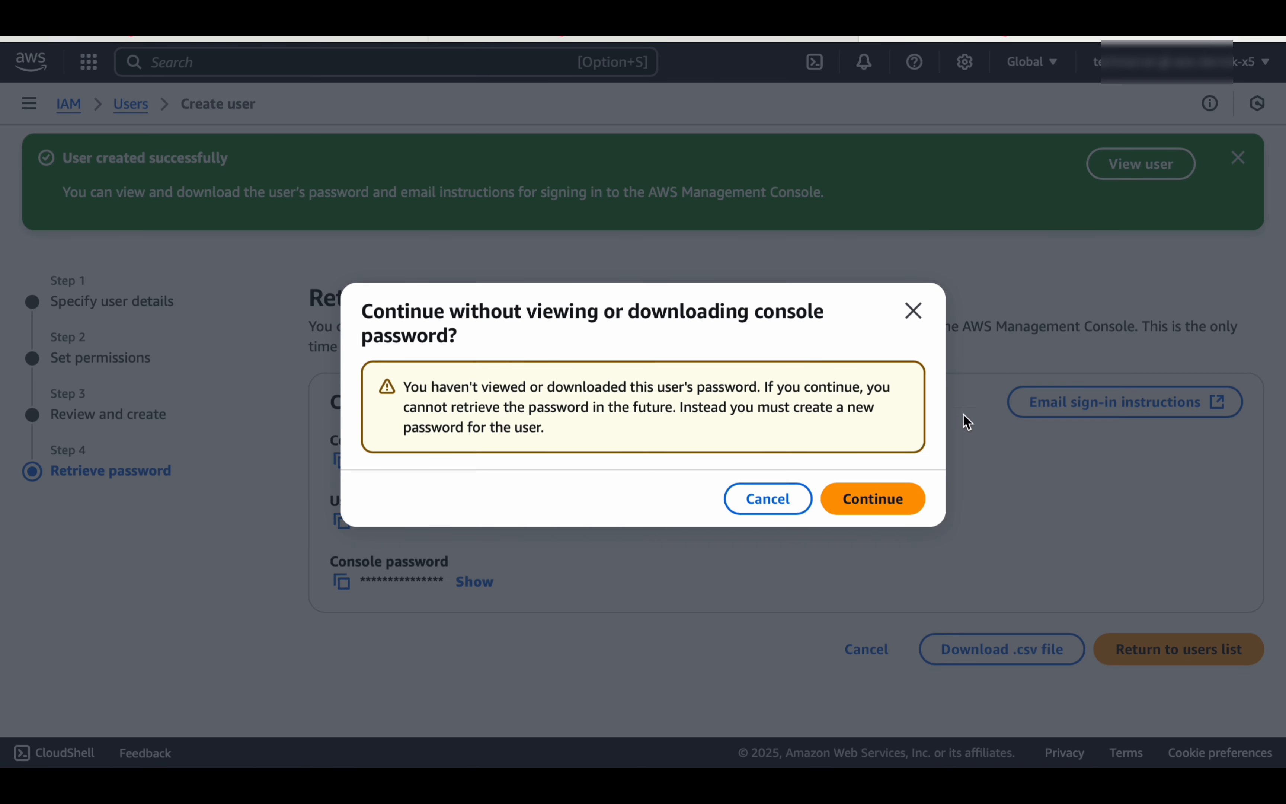
{"action": "left_click", "coordinate": [895, 499]}
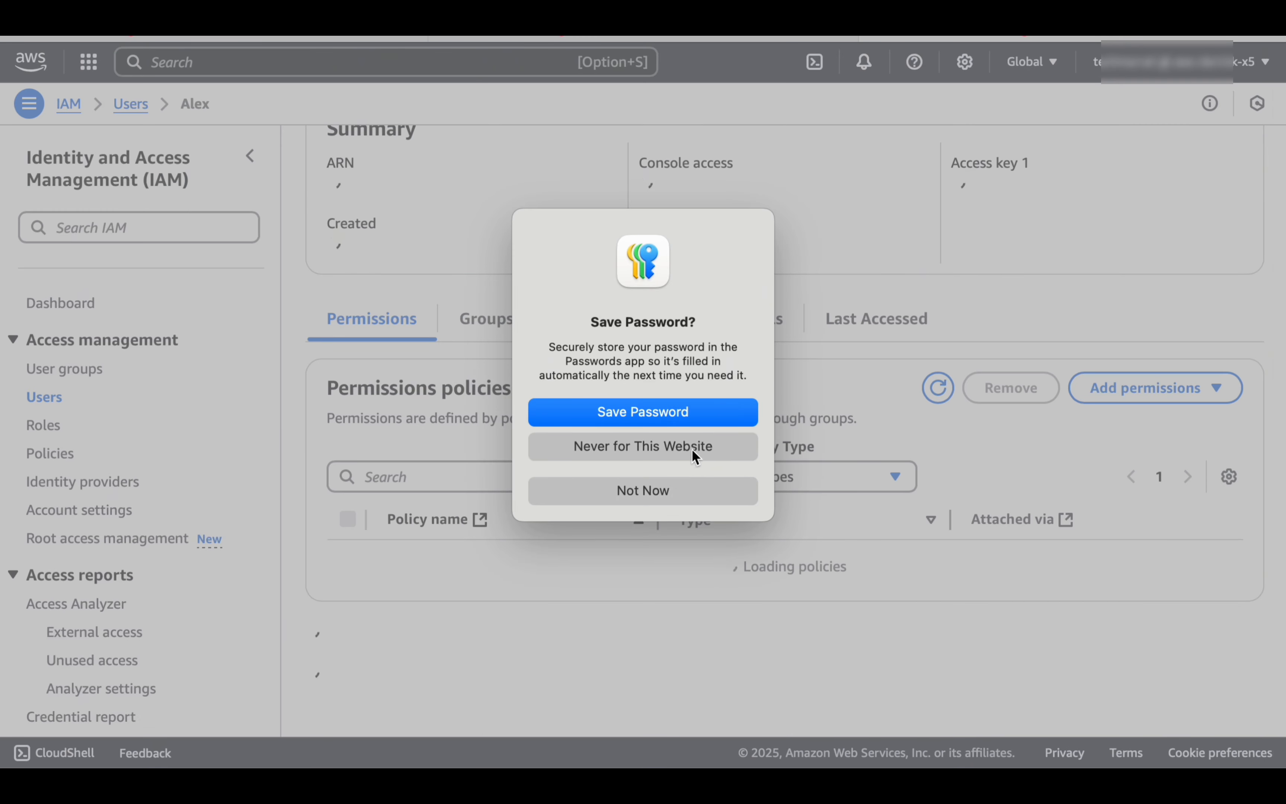
Step: Decline saving the password in Safari, check the empty Permissions tab, and return to Users
{"action": "left_click", "coordinate": [675, 492]}
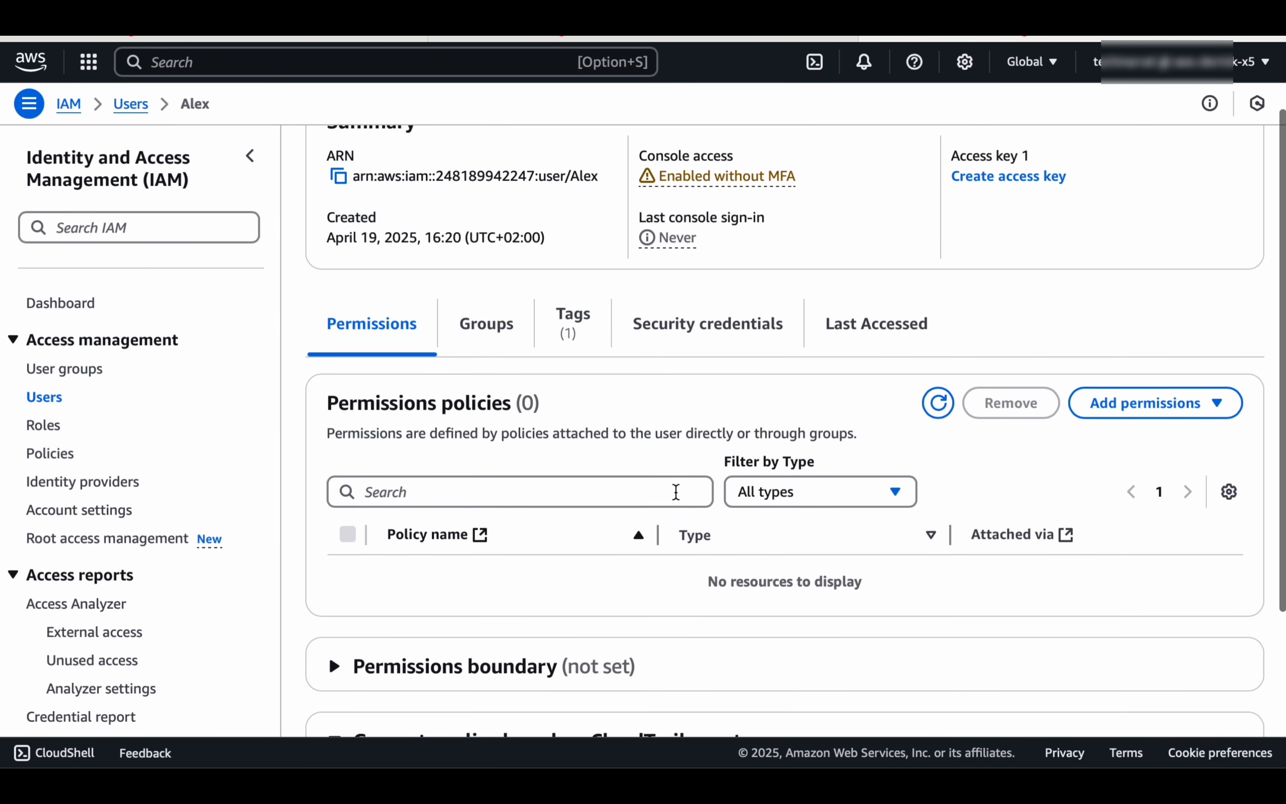
{"action": "scroll", "coordinate": [676, 492], "scroll_direction": "up", "scroll_amount": 3}
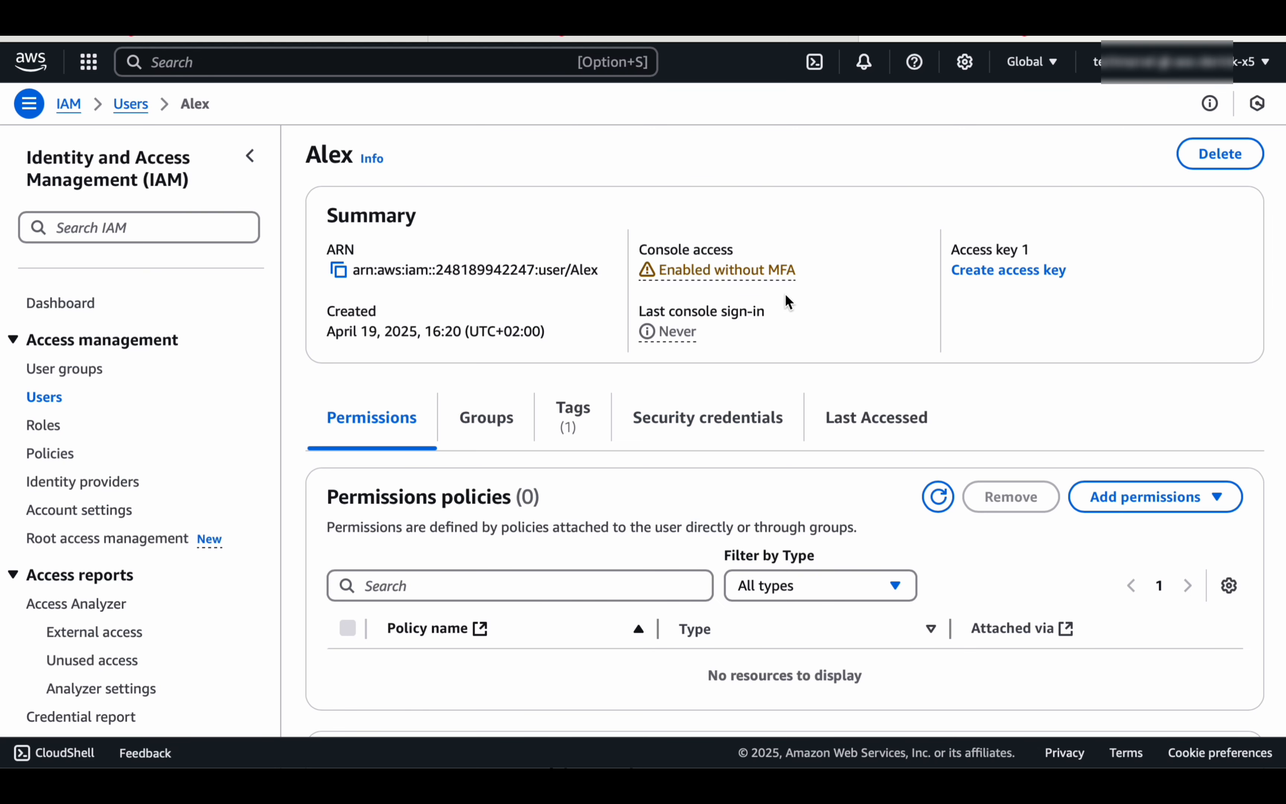
{"action": "scroll", "coordinate": [850, 296], "scroll_direction": "down", "scroll_amount": 1}
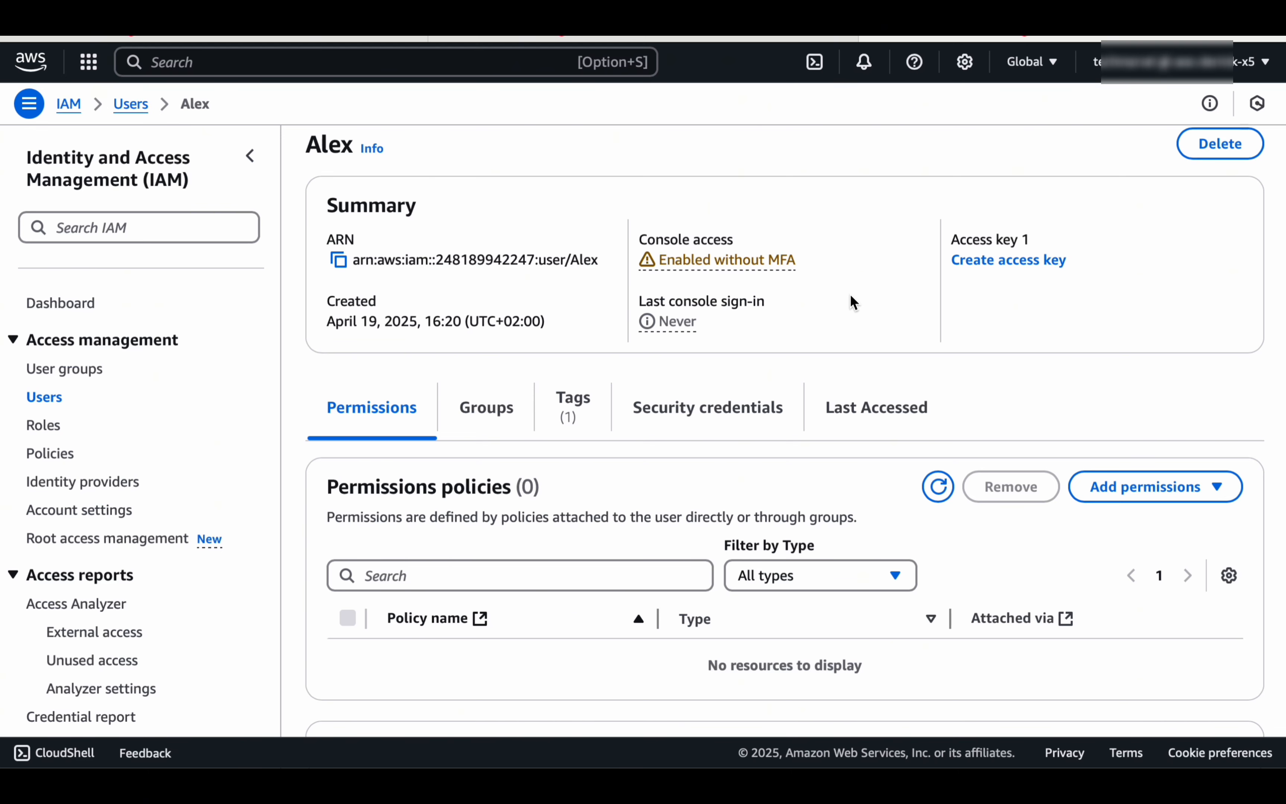
{"action": "left_click", "coordinate": [49, 399]}
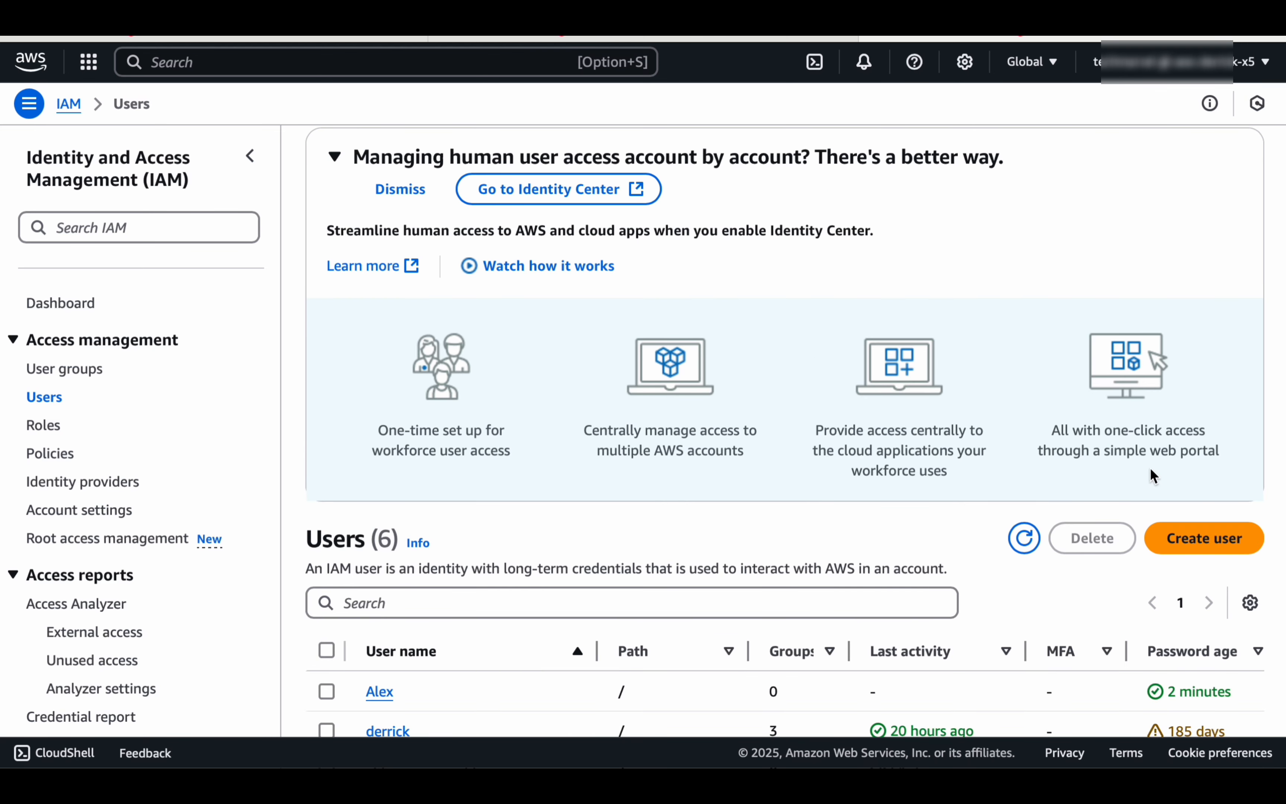
Step: Start a second new user, enter its capitalised name, and enable console access
{"action": "left_click", "coordinate": [1188, 544]}
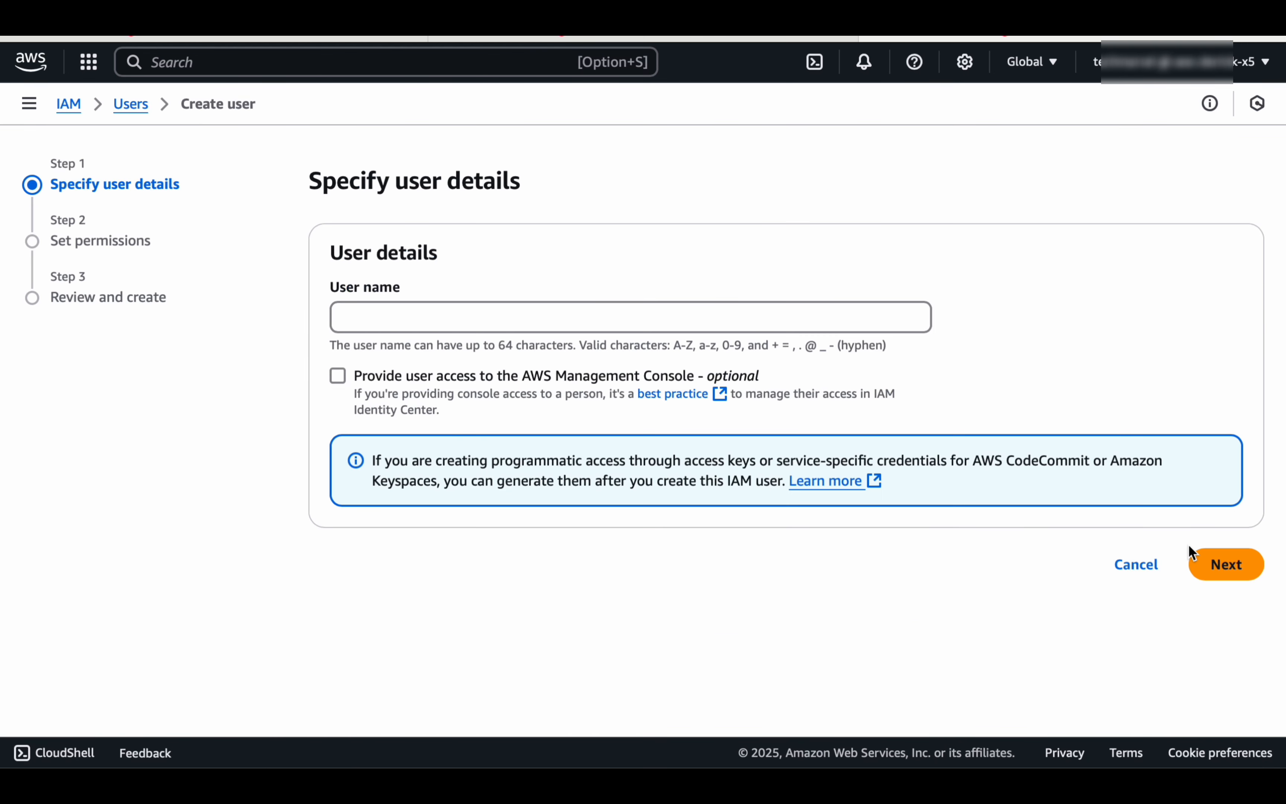
{"action": "left_click", "coordinate": [689, 322]}
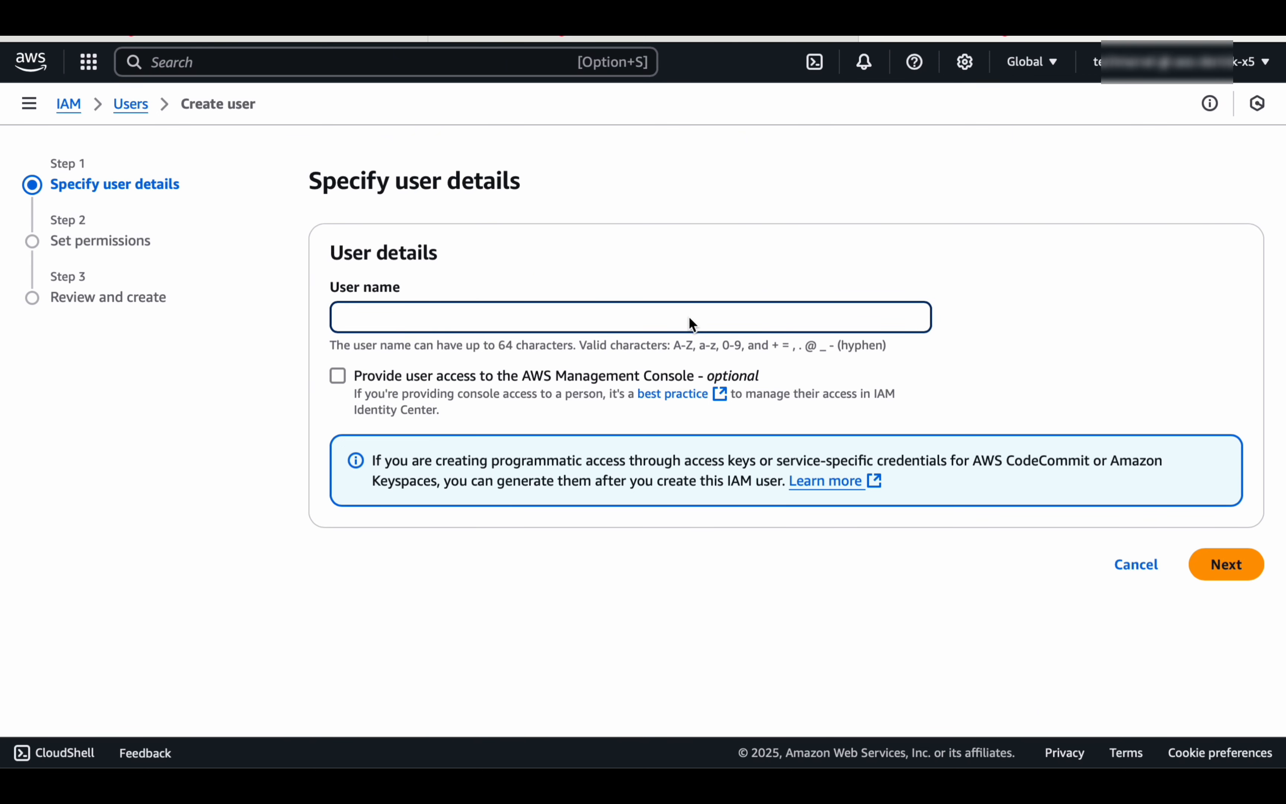
{"action": "key", "text": "Caps_Lock"}
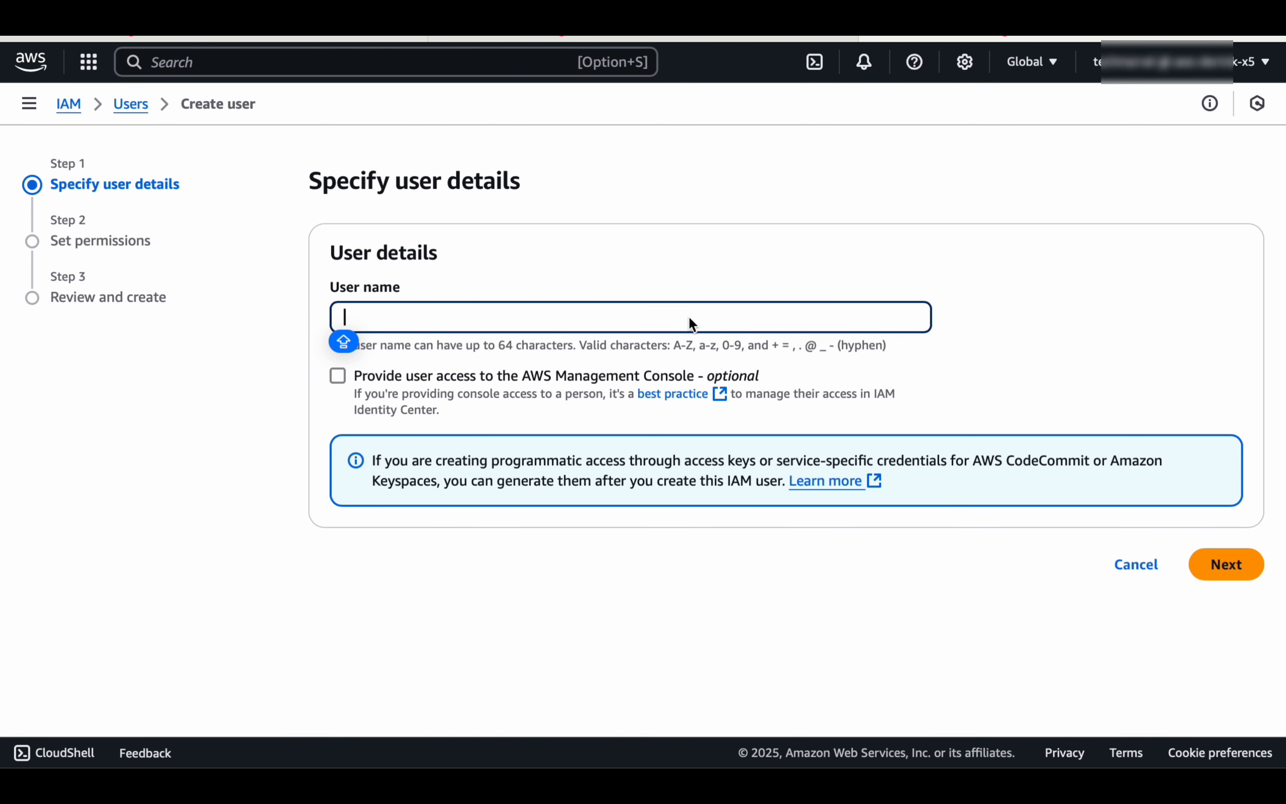
{"action": "type", "text": "M"}
{"action": "key", "text": "Caps_Lock"}
{"action": "type", "text": "aya"}
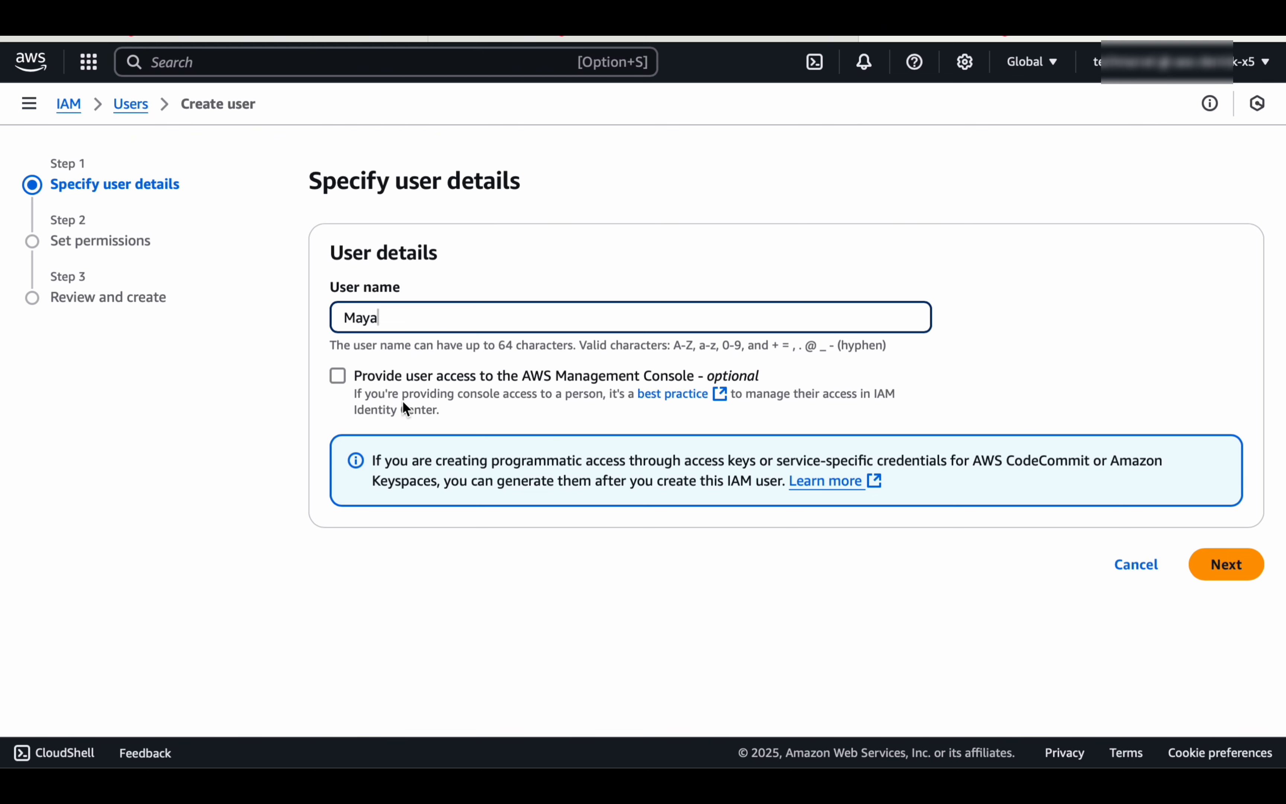
{"action": "left_click", "coordinate": [337, 376]}
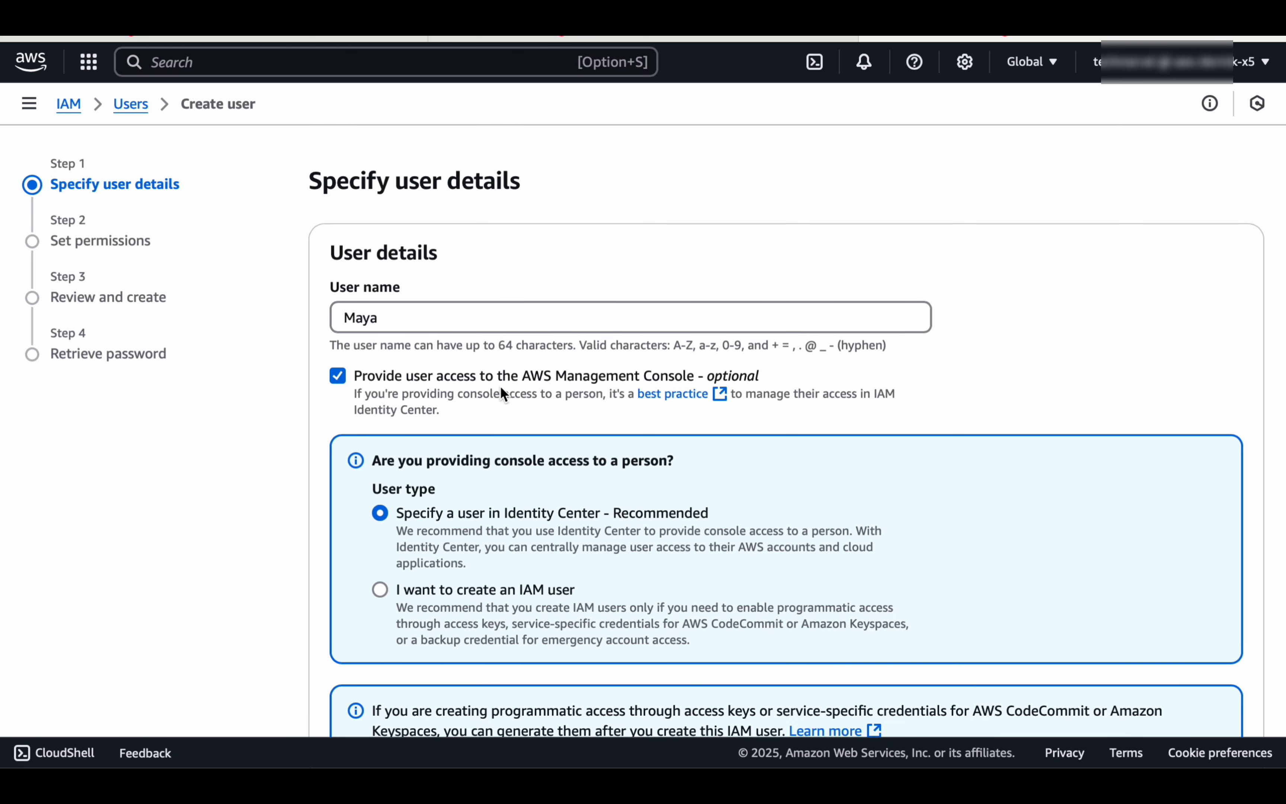
Step: Choose the plain IAM user type and the Custom password option
{"action": "scroll", "coordinate": [474, 394], "scroll_direction": "down", "scroll_amount": 3}
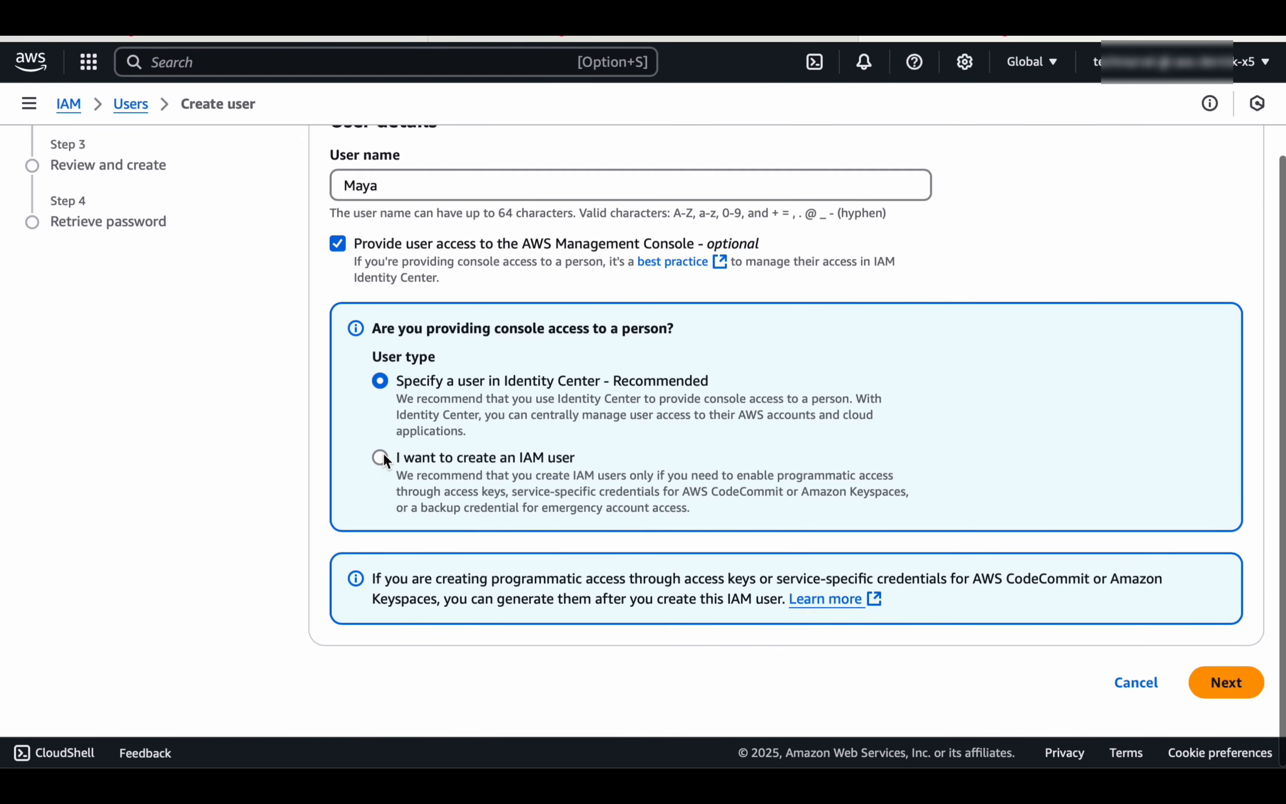
{"action": "left_click", "coordinate": [380, 457]}
{"action": "scroll", "coordinate": [533, 478], "scroll_direction": "down", "scroll_amount": 2}
{"action": "scroll", "coordinate": [533, 476], "scroll_direction": "down", "scroll_amount": 2}
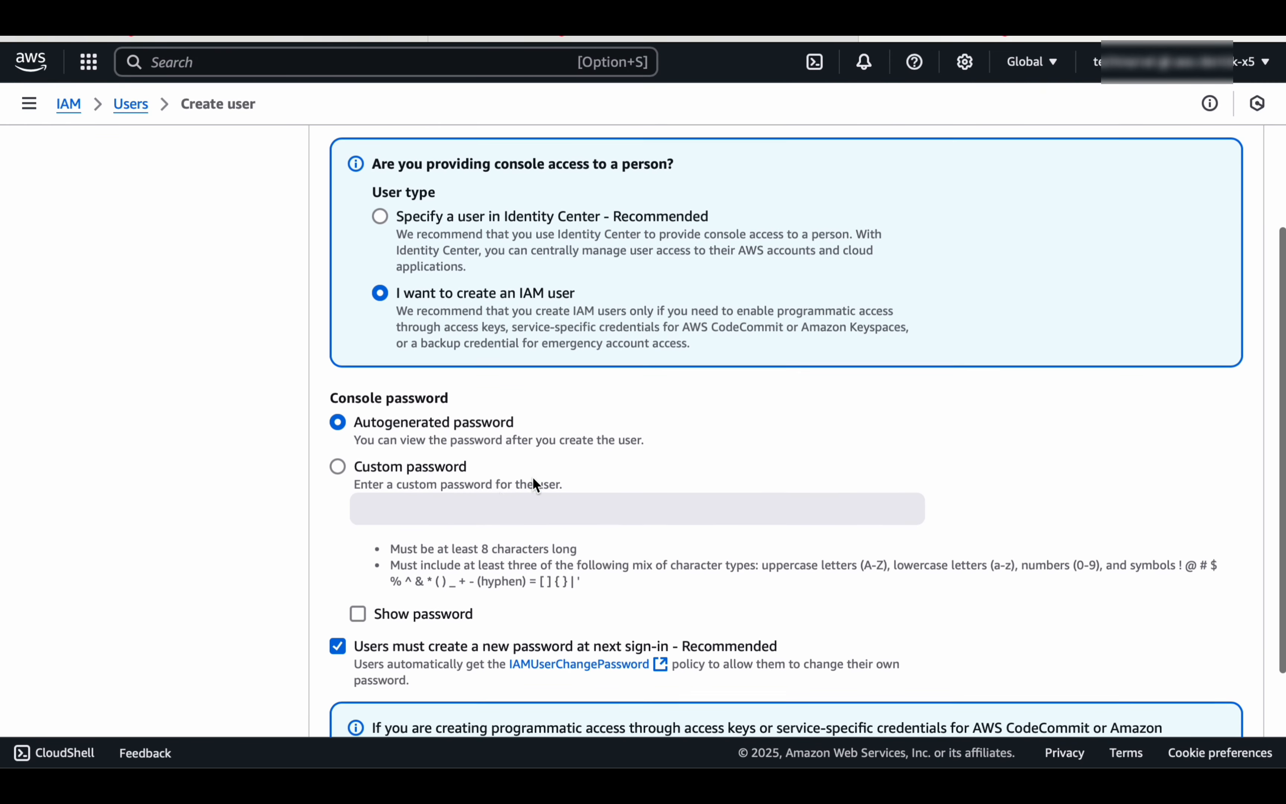
{"action": "left_click", "coordinate": [337, 462]}
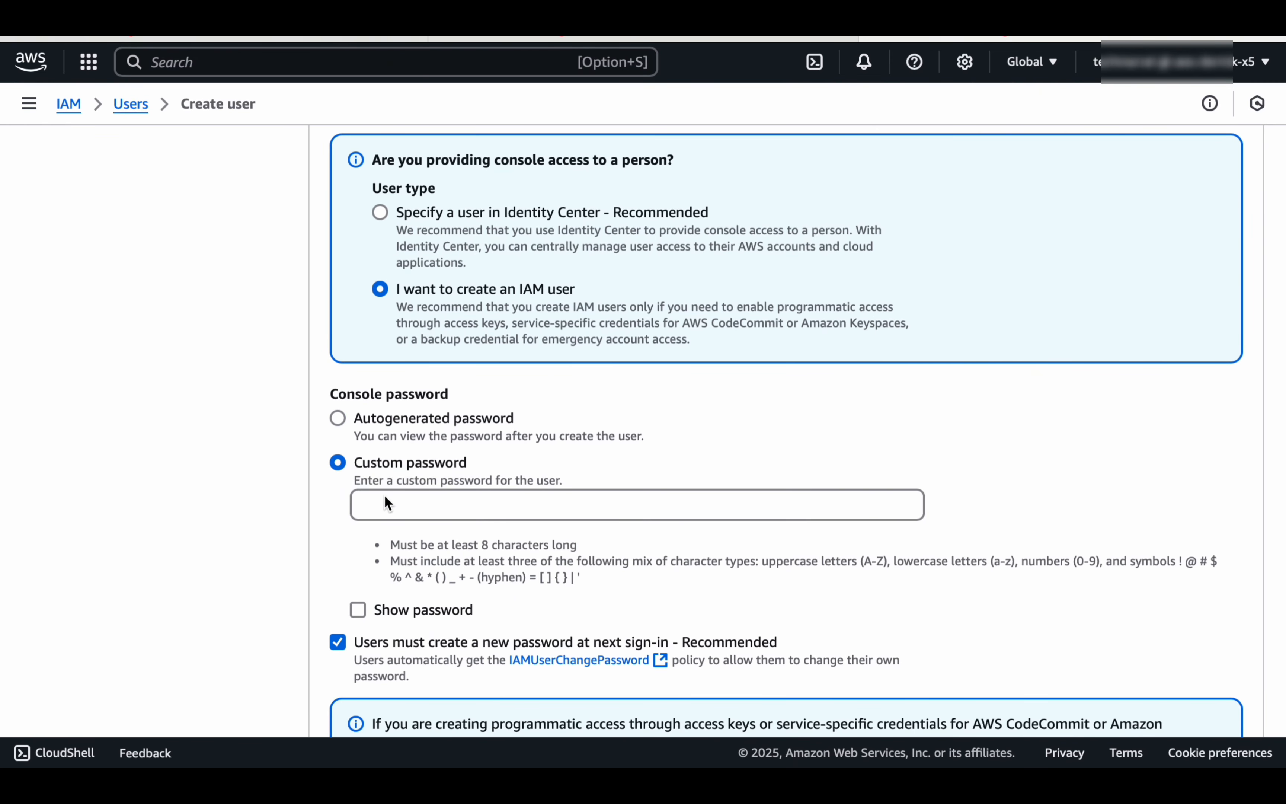
Step: Enter the custom password, disable the reset at next sign-in, and continue to permissions
{"action": "left_click", "coordinate": [396, 511]}
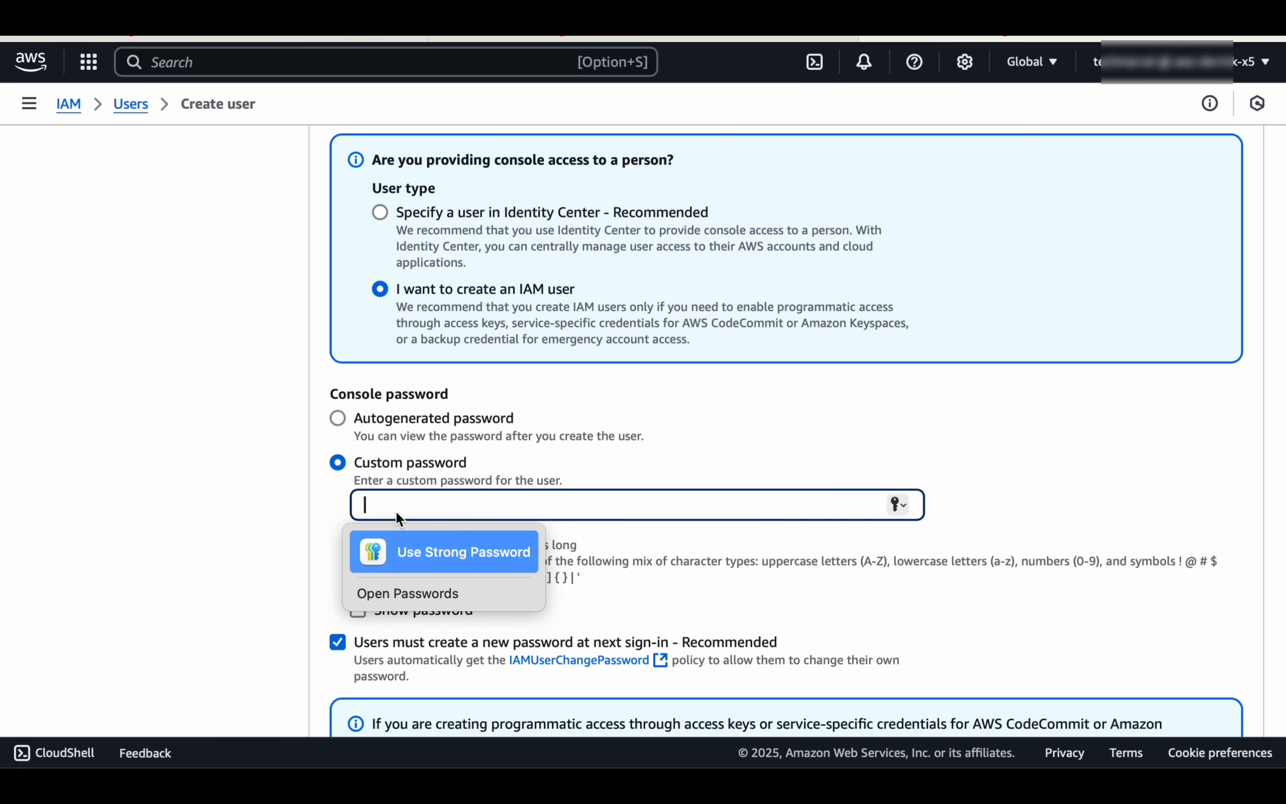
{"action": "type", "text": "•••••••"}
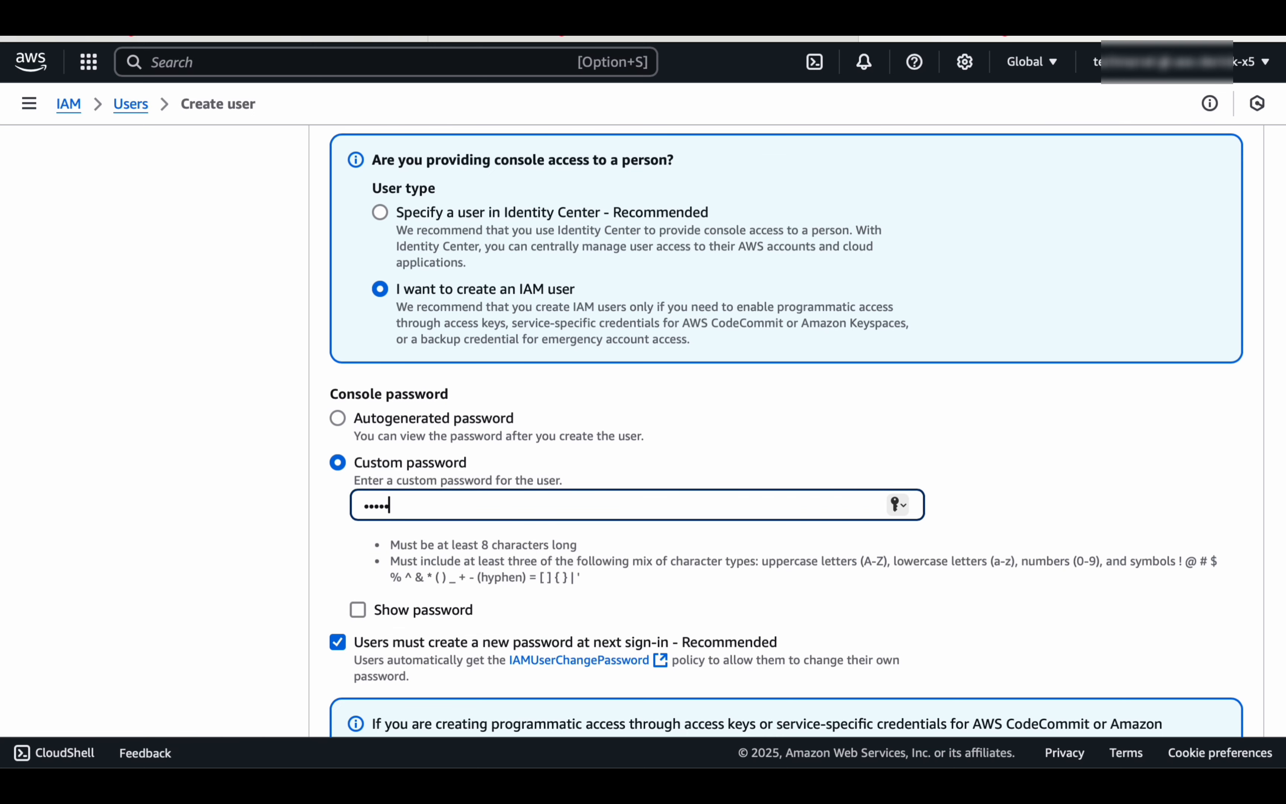
{"action": "key", "text": "BackSpace"}
{"action": "key", "text": "BackSpace"}
{"action": "key", "text": "BackSpace"}
{"action": "key", "text": "BackSpace"}
{"action": "key", "text": "BackSpace"}
{"action": "key", "text": "BackSpace"}
{"action": "key", "text": "BackSpace"}
{"action": "type", "text": "•••••"}
{"action": "key", "text": "Caps_Lock"}
{"action": "type", "text": "••••••••"}
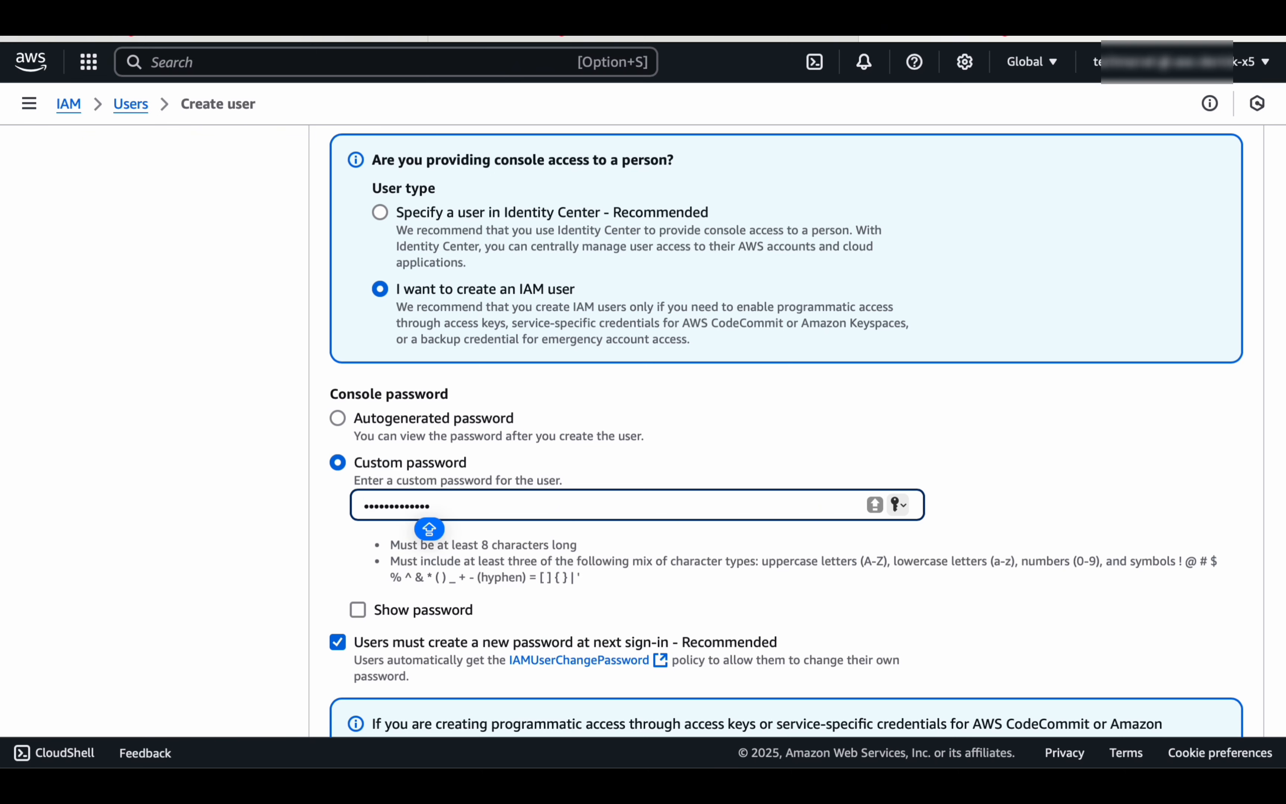
{"action": "scroll", "coordinate": [473, 567], "scroll_direction": "down", "scroll_amount": 2}
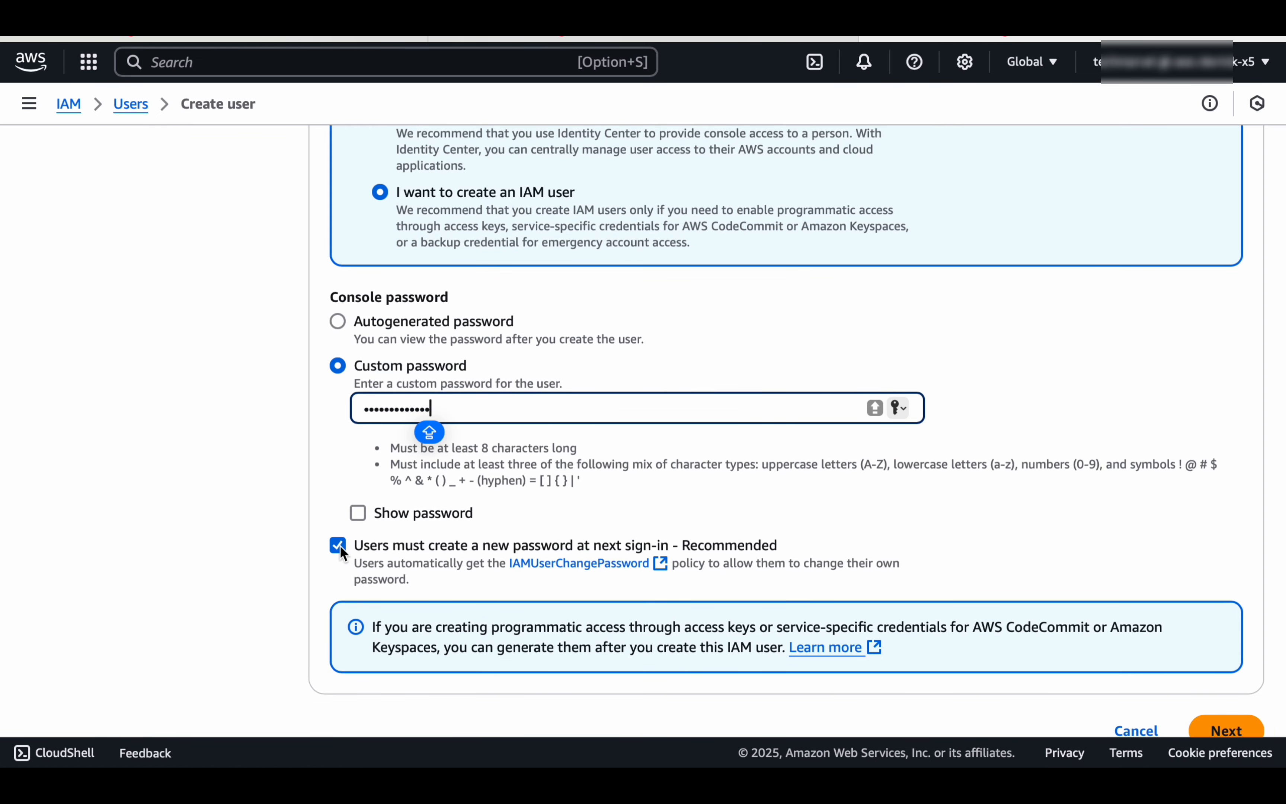
{"action": "left_click", "coordinate": [339, 545]}
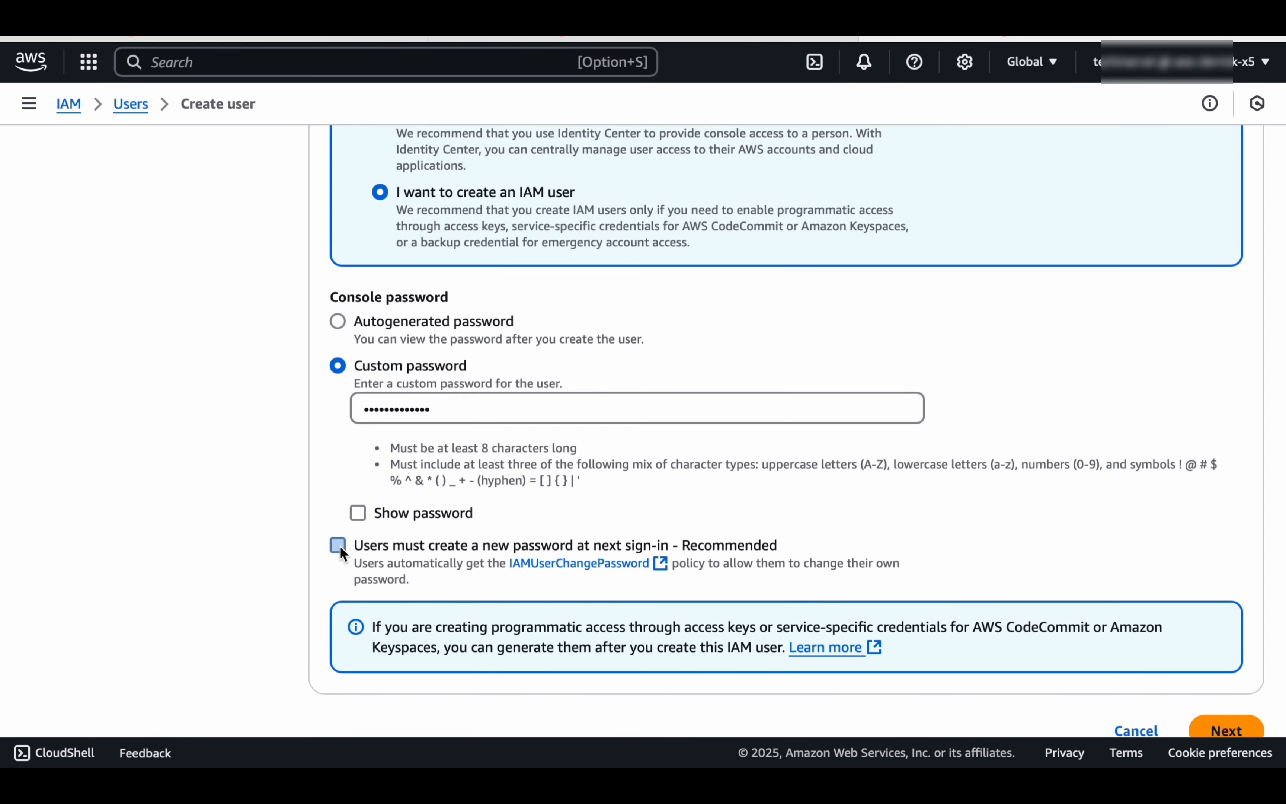
{"action": "scroll", "coordinate": [871, 446], "scroll_direction": "down", "scroll_amount": 1}
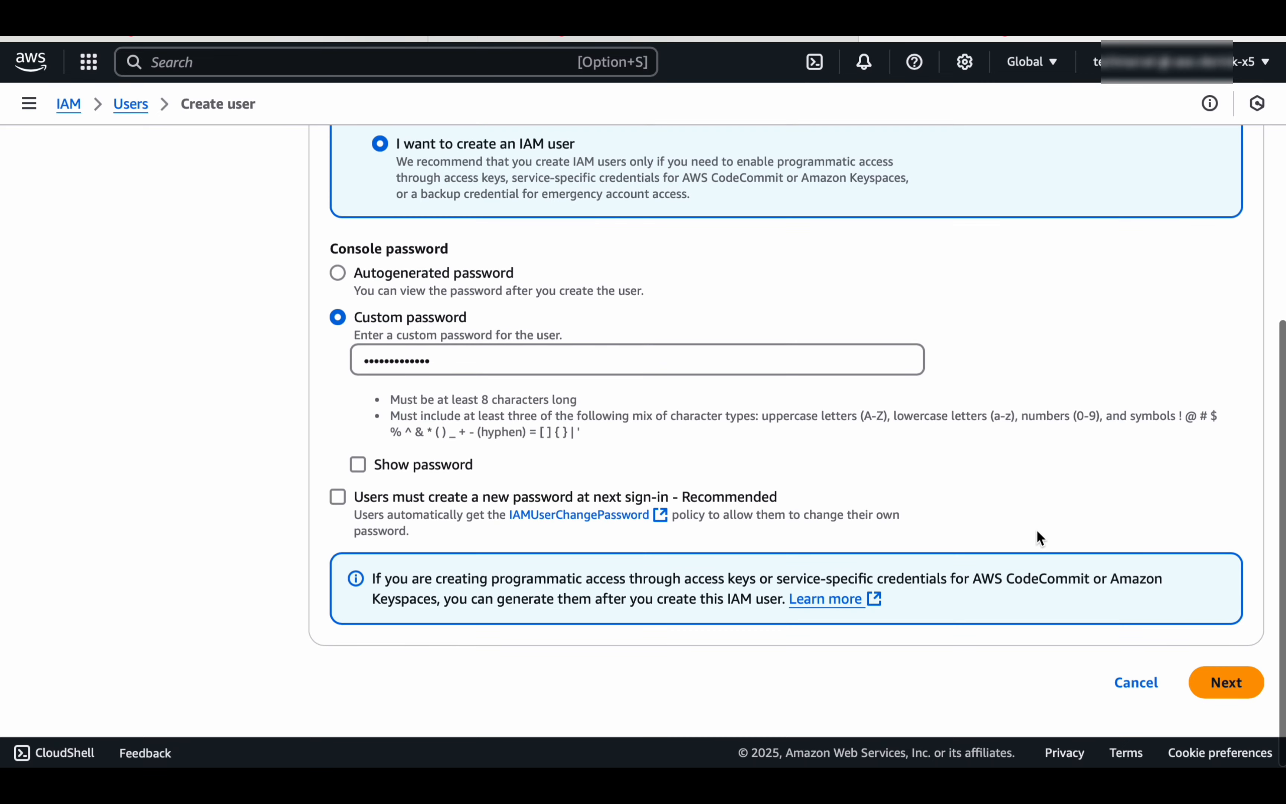
{"action": "left_click", "coordinate": [1221, 686]}
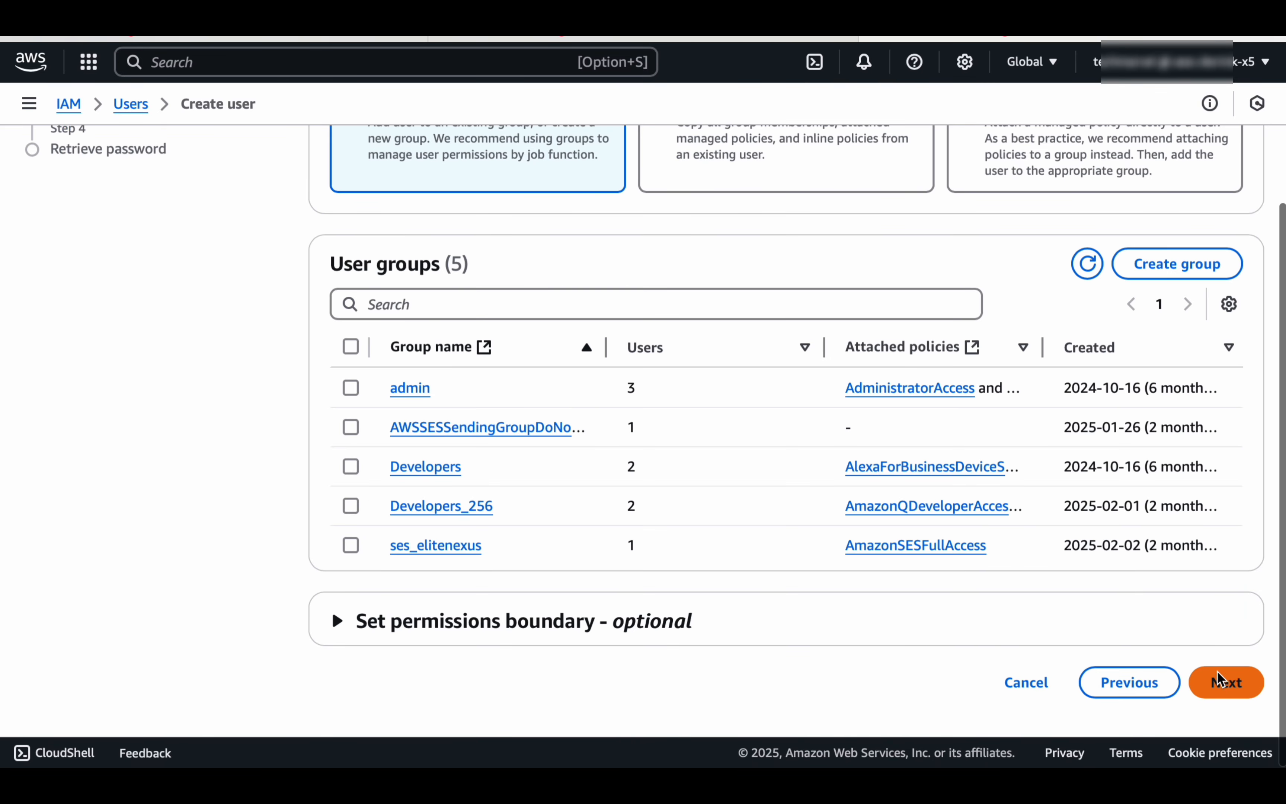
Step: Skip group permissions and add the tag Dev-Team with value Developers
{"action": "scroll", "coordinate": [1136, 611], "scroll_direction": "down", "scroll_amount": 4}
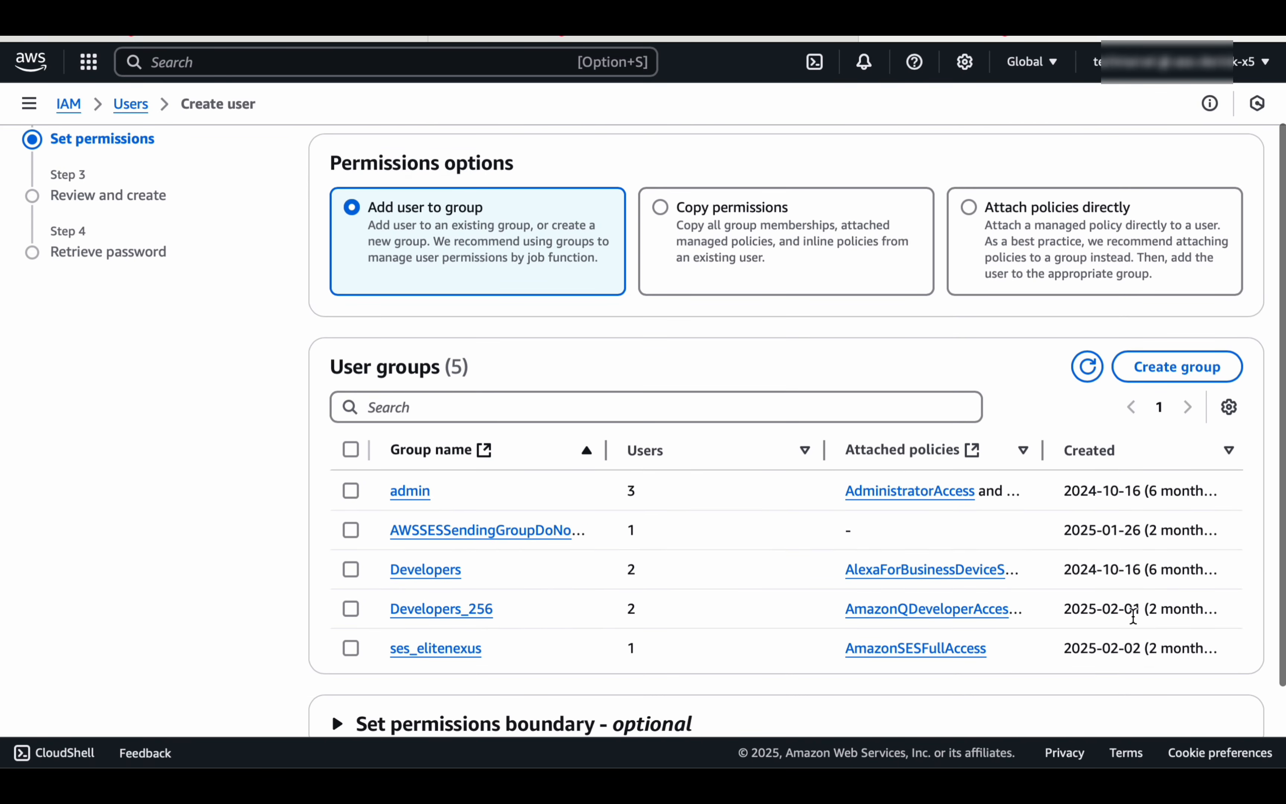
{"action": "left_click", "coordinate": [1241, 684]}
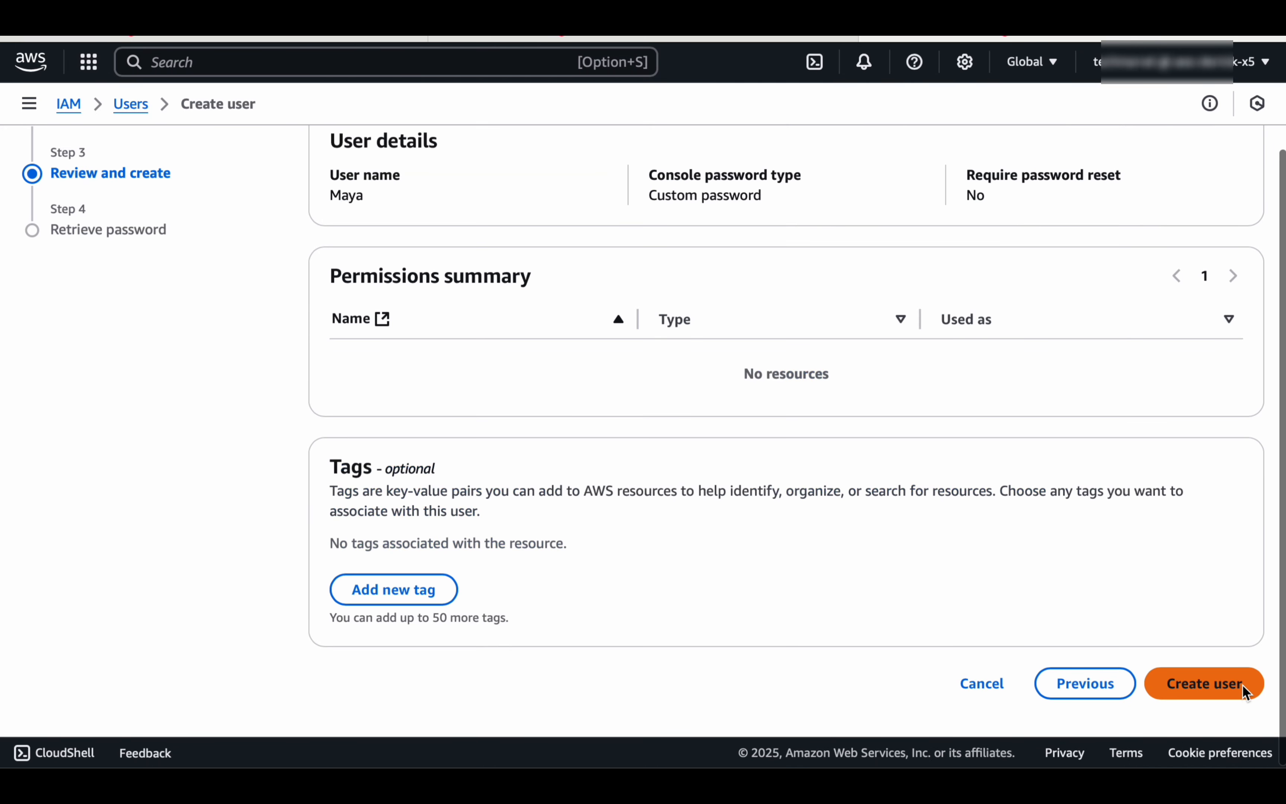
{"action": "left_click", "coordinate": [421, 588]}
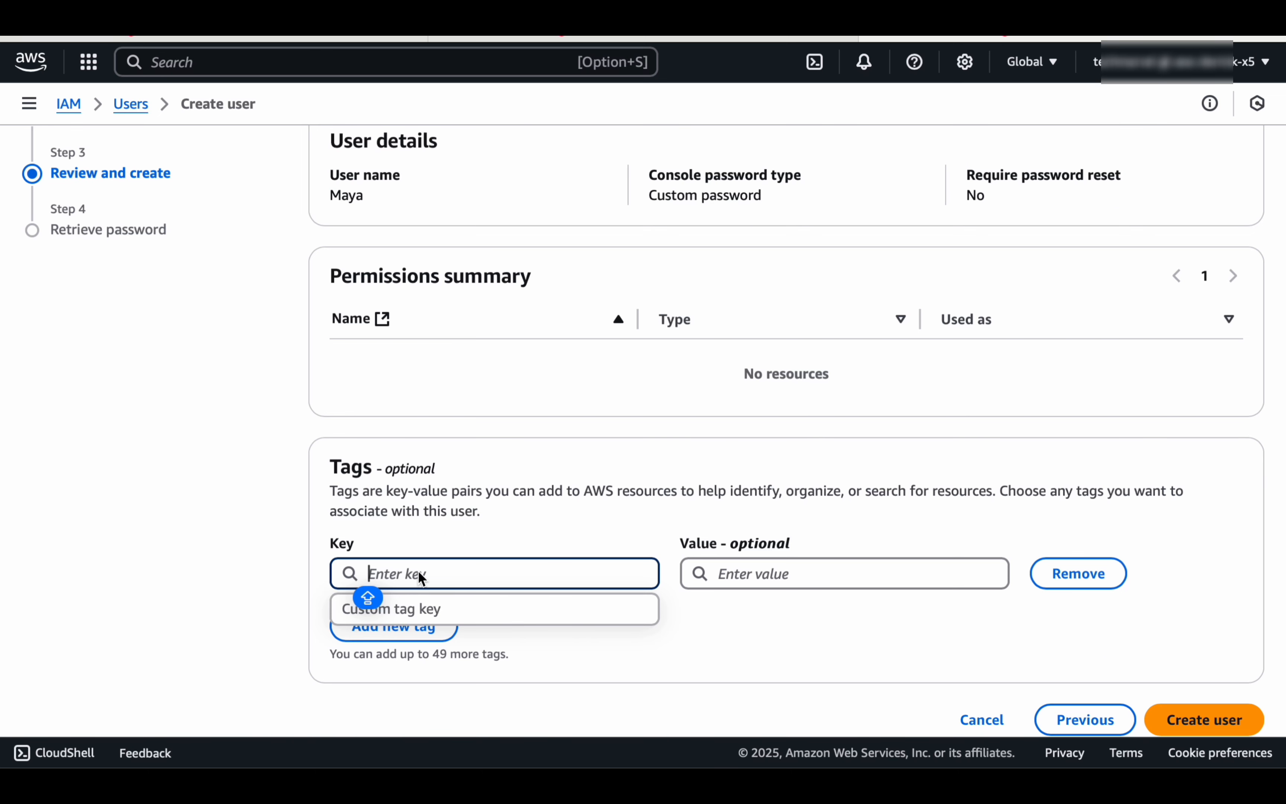
{"action": "type", "text": "D"}
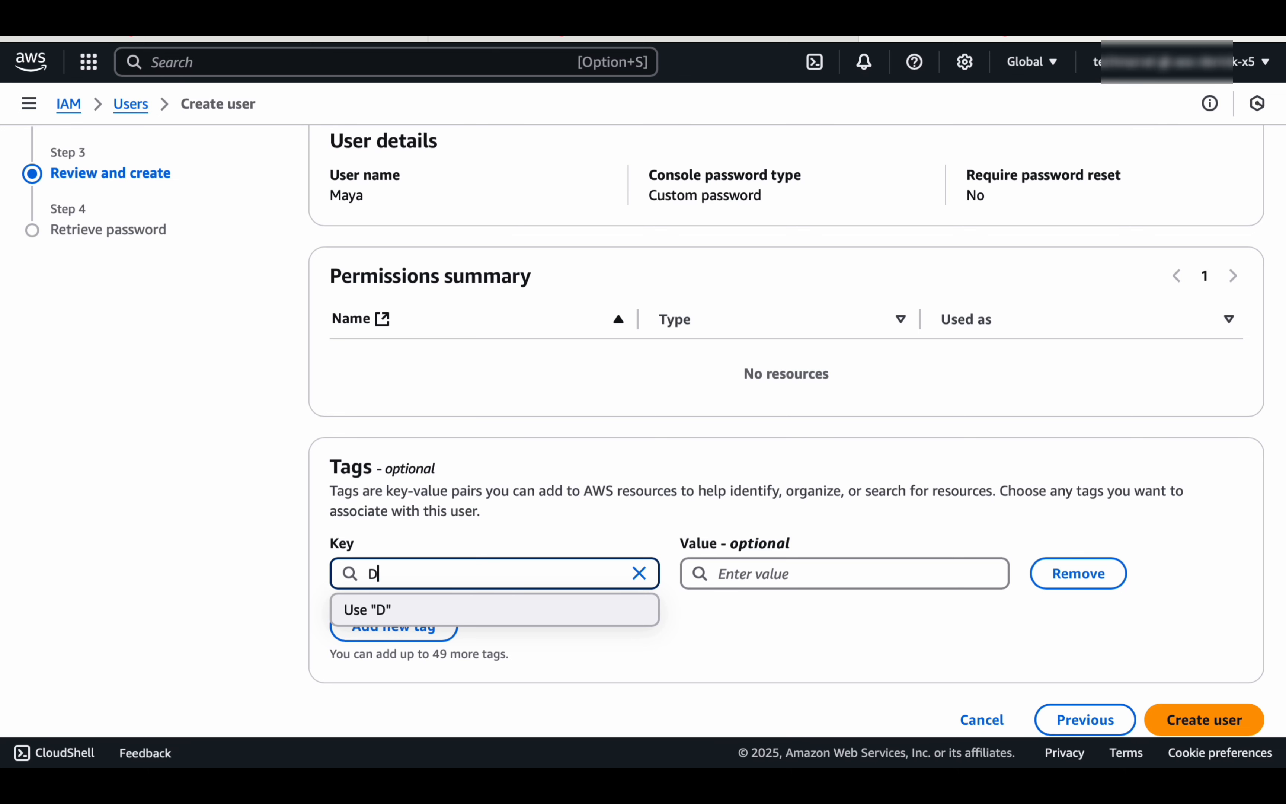
{"action": "type", "text": "ev-Team"}
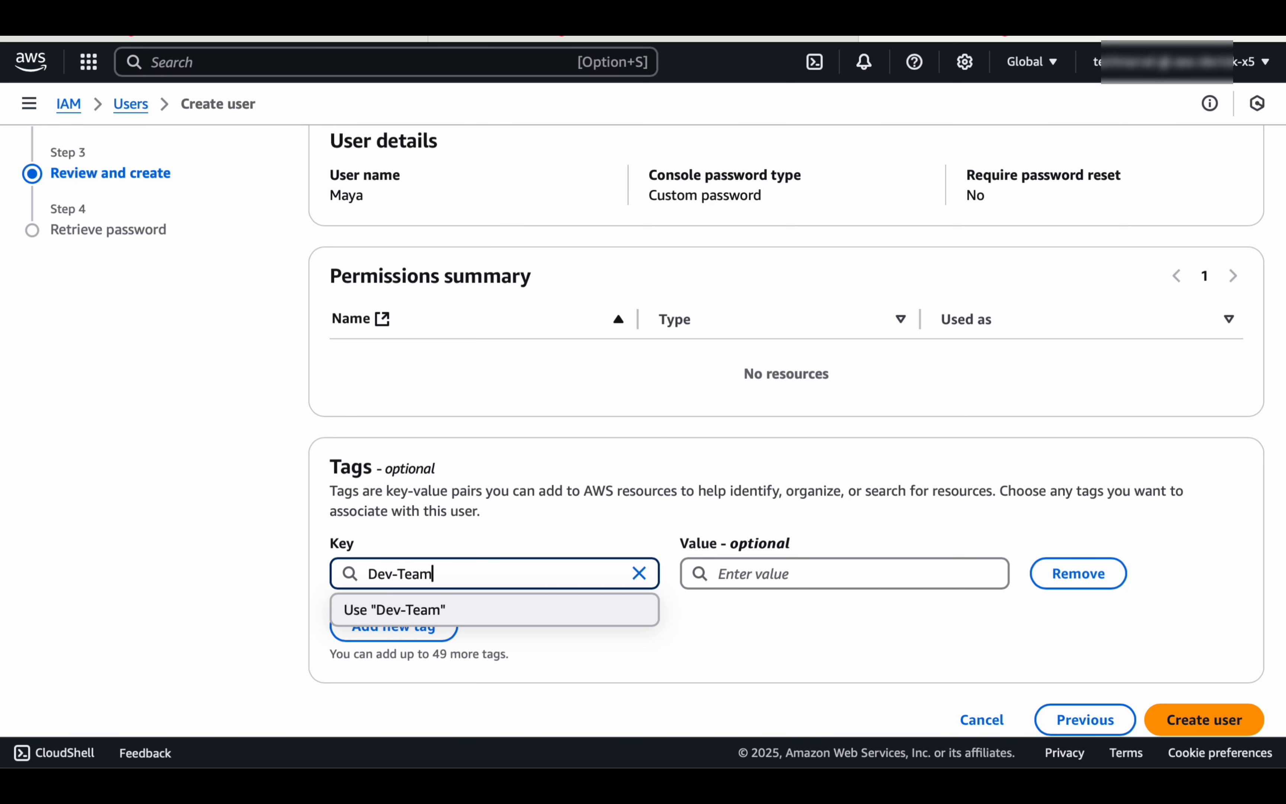
{"action": "left_click", "coordinate": [766, 577]}
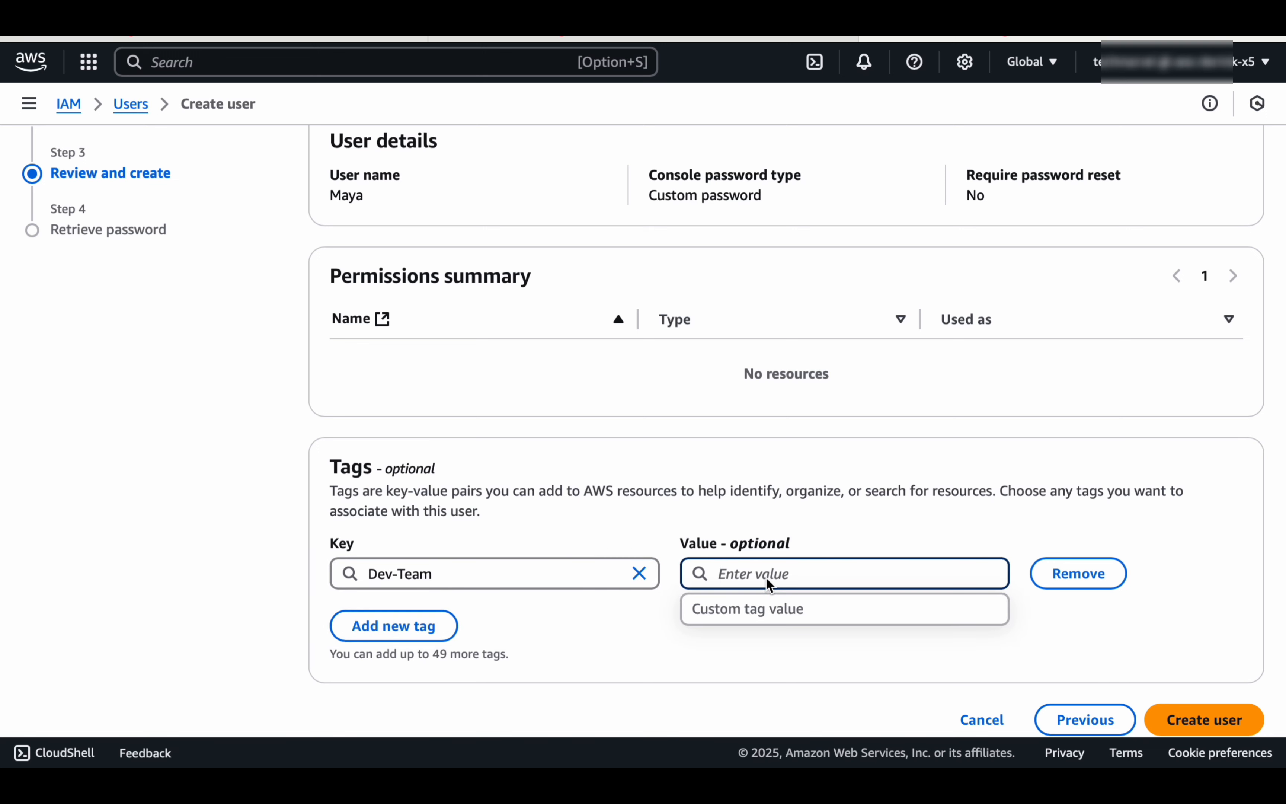
{"action": "type", "text": "D"}
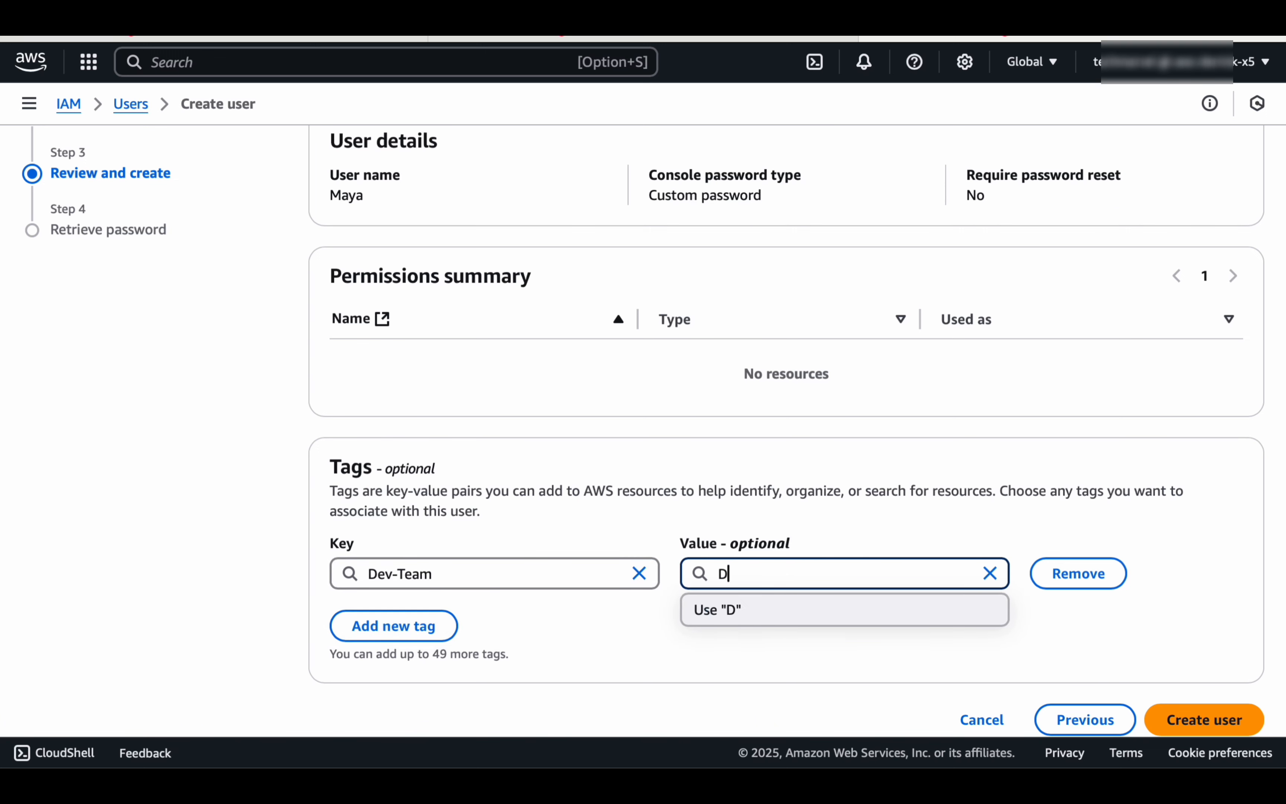
{"action": "type", "text": "evelopers"}
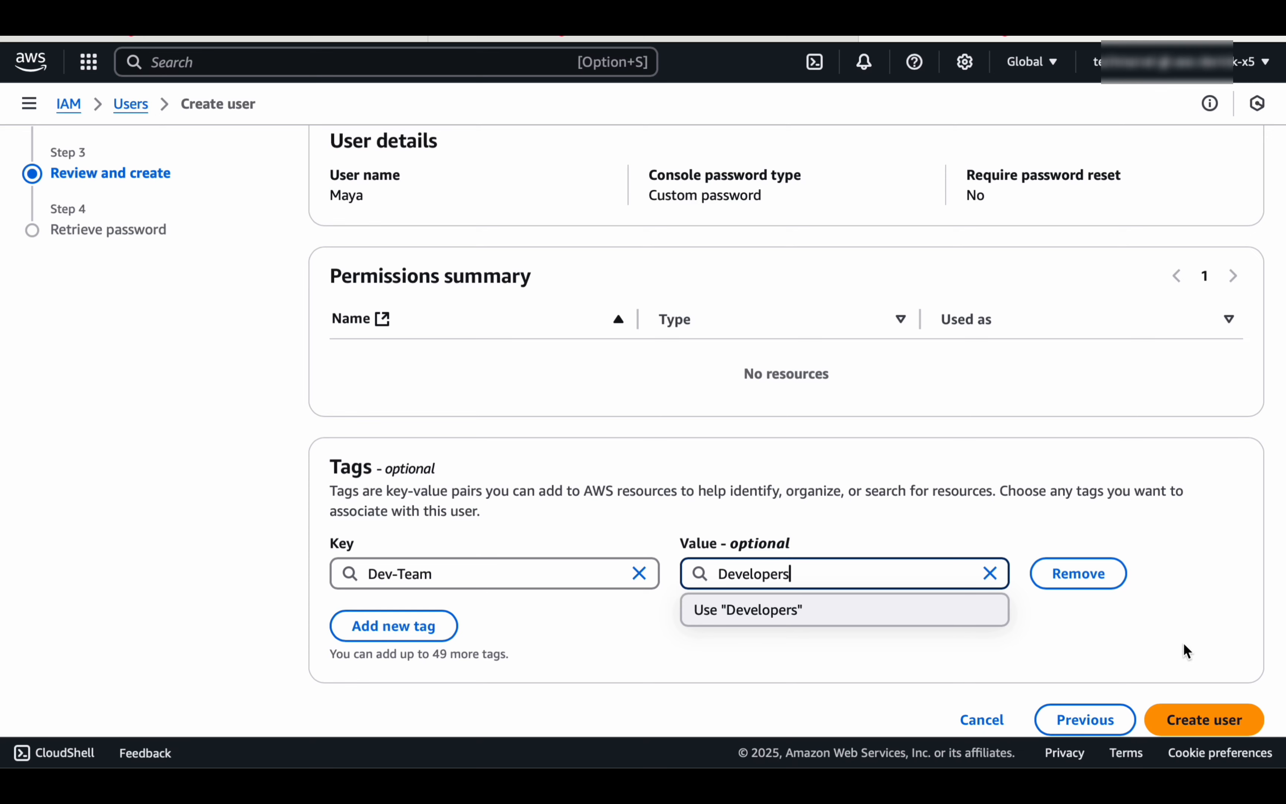
Step: Create the second user and open its details page
{"action": "scroll", "coordinate": [1183, 637], "scroll_direction": "down", "scroll_amount": 1}
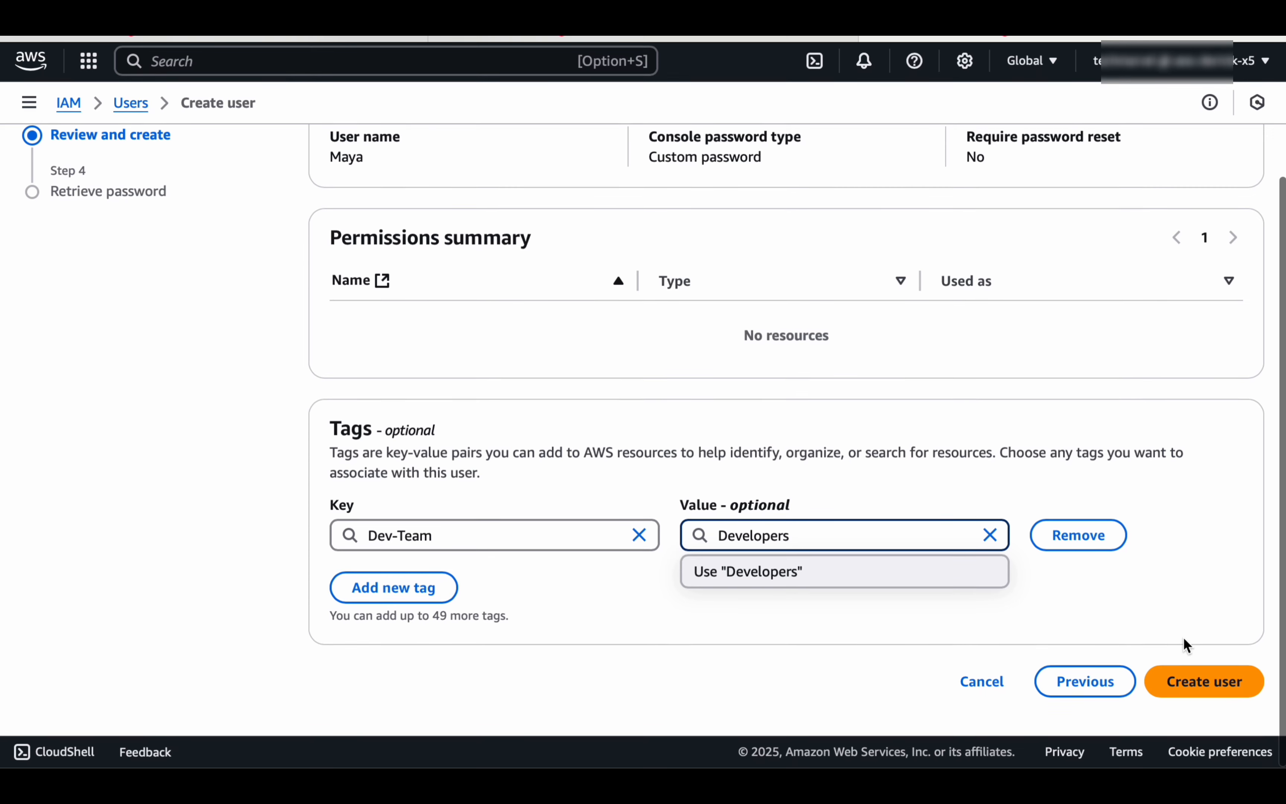
{"action": "left_click", "coordinate": [1202, 692]}
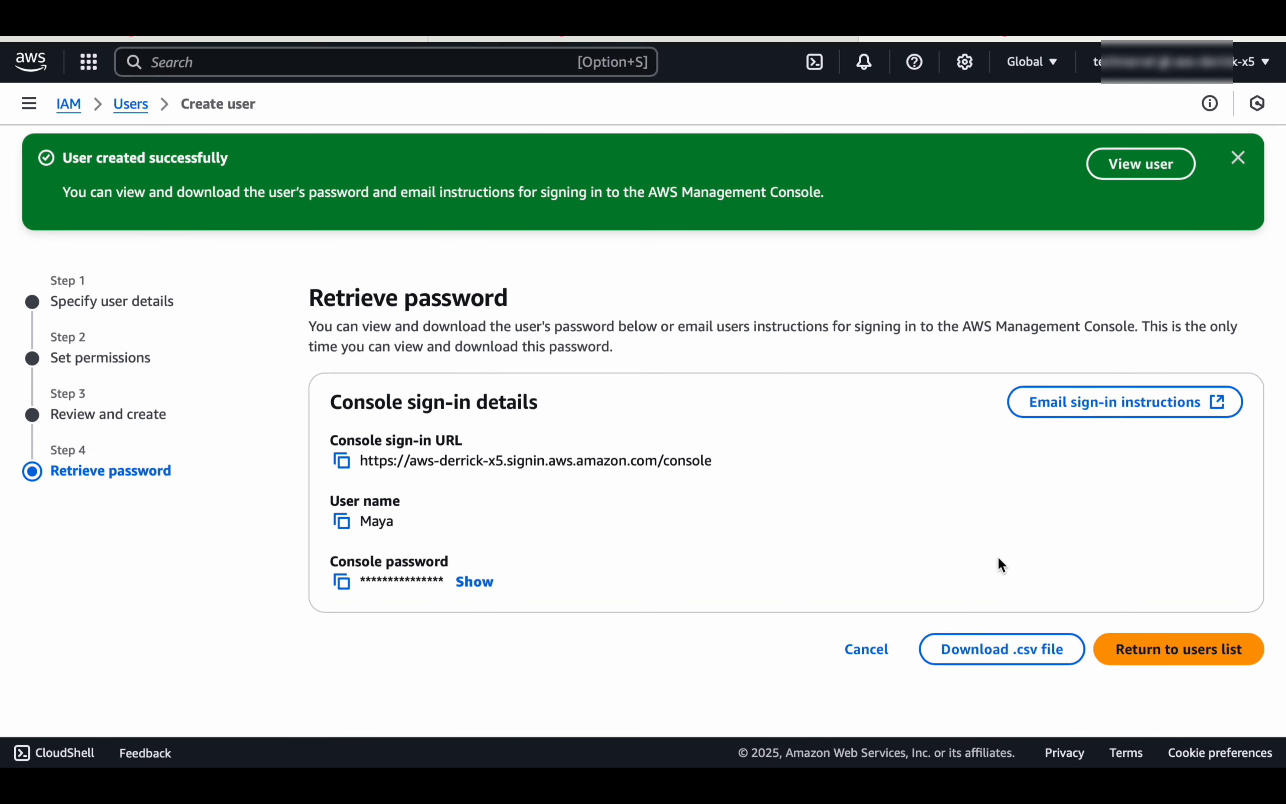
{"action": "left_click", "coordinate": [1149, 175]}
Step: Skip the password view, decline saving it, dismiss the success banner, and return to Users
{"action": "left_click", "coordinate": [876, 505]}
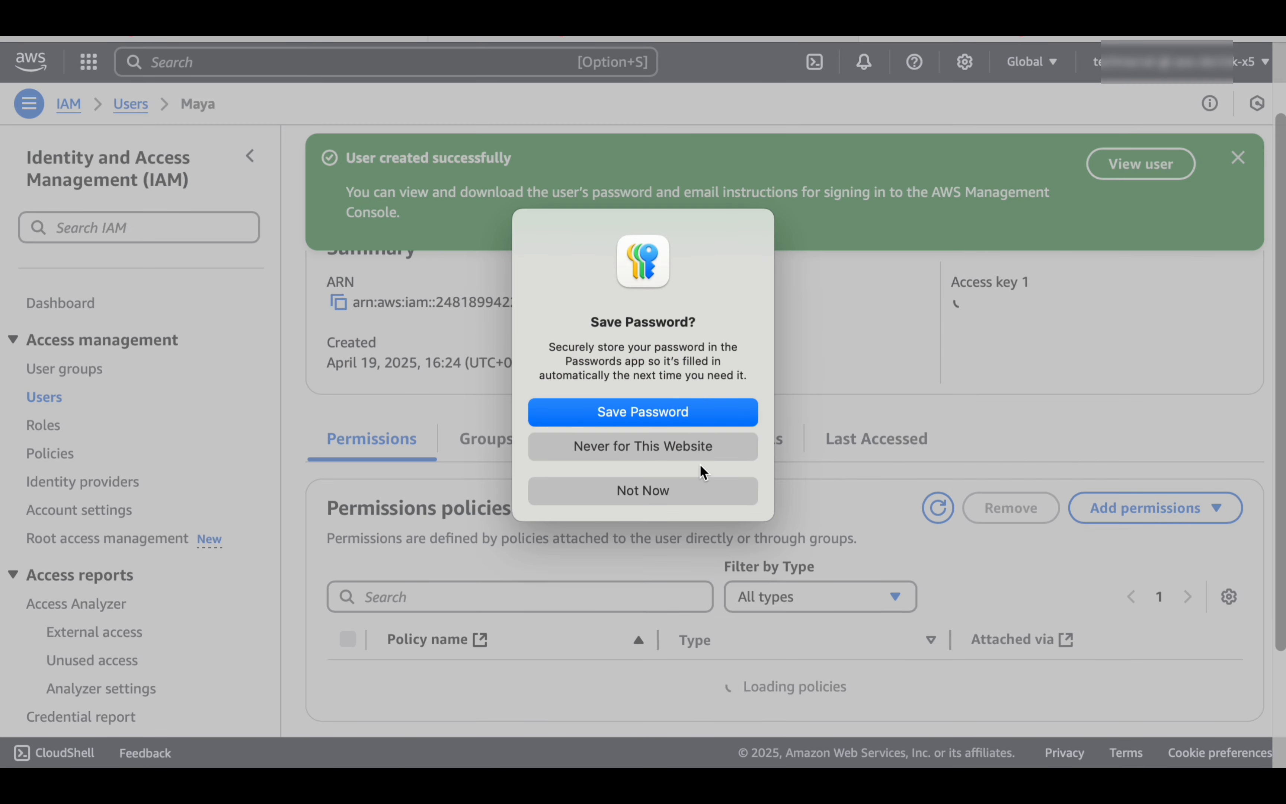
{"action": "left_click", "coordinate": [661, 495]}
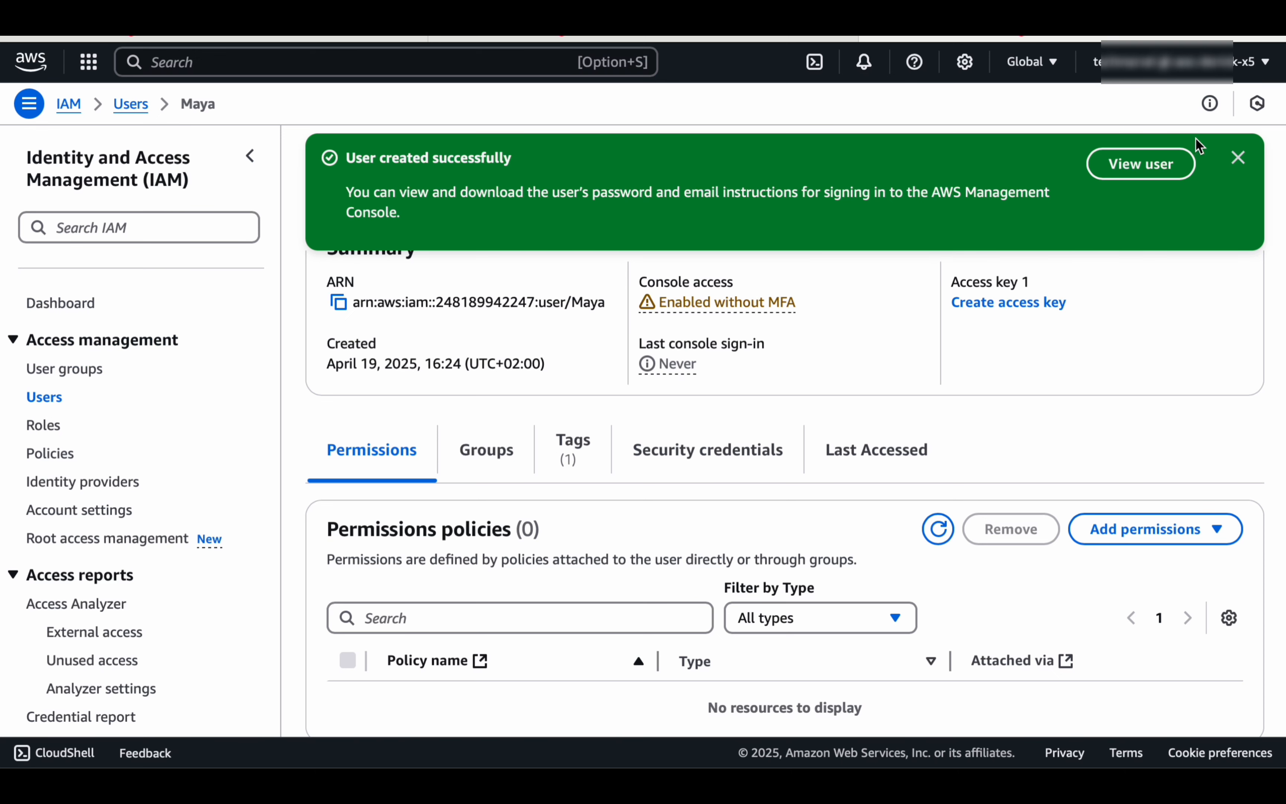
{"action": "left_click", "coordinate": [1238, 158]}
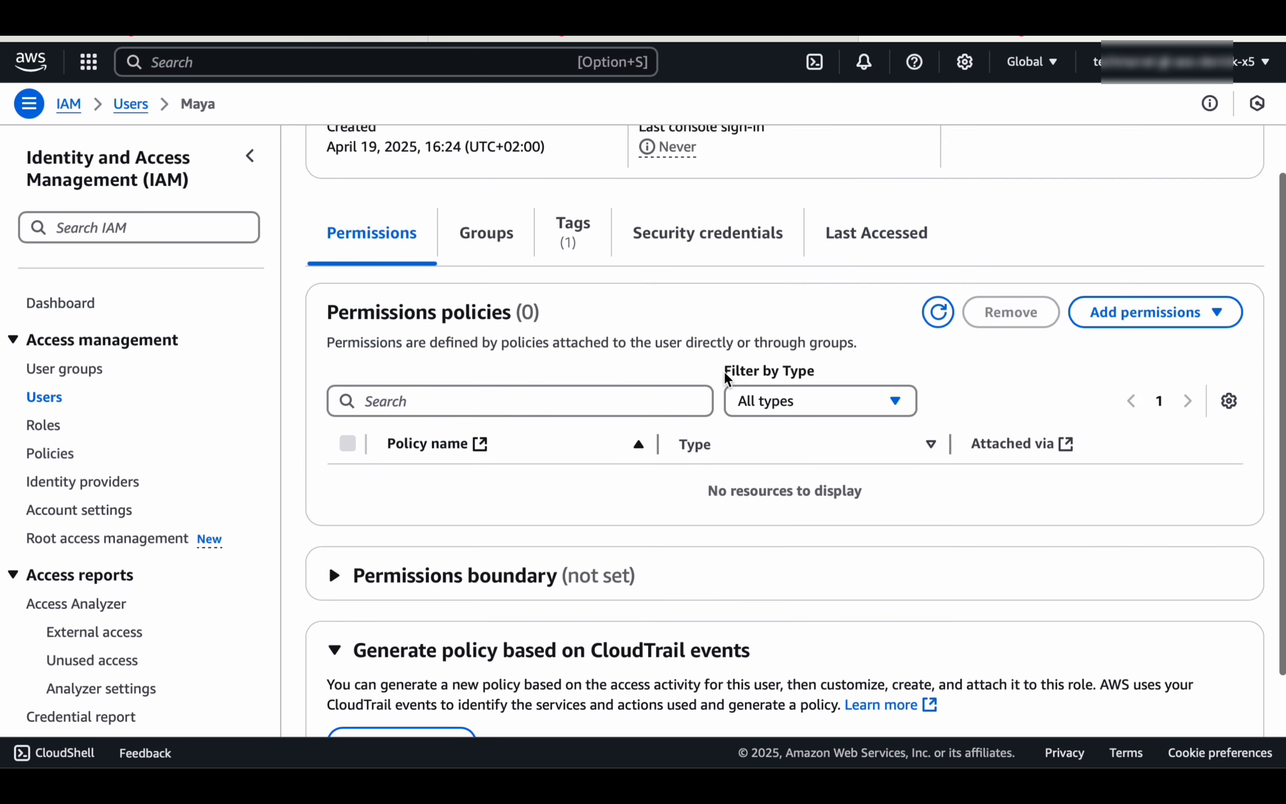
{"action": "left_click", "coordinate": [57, 399]}
{"action": "scroll", "coordinate": [1104, 506], "scroll_direction": "down", "scroll_amount": 3}
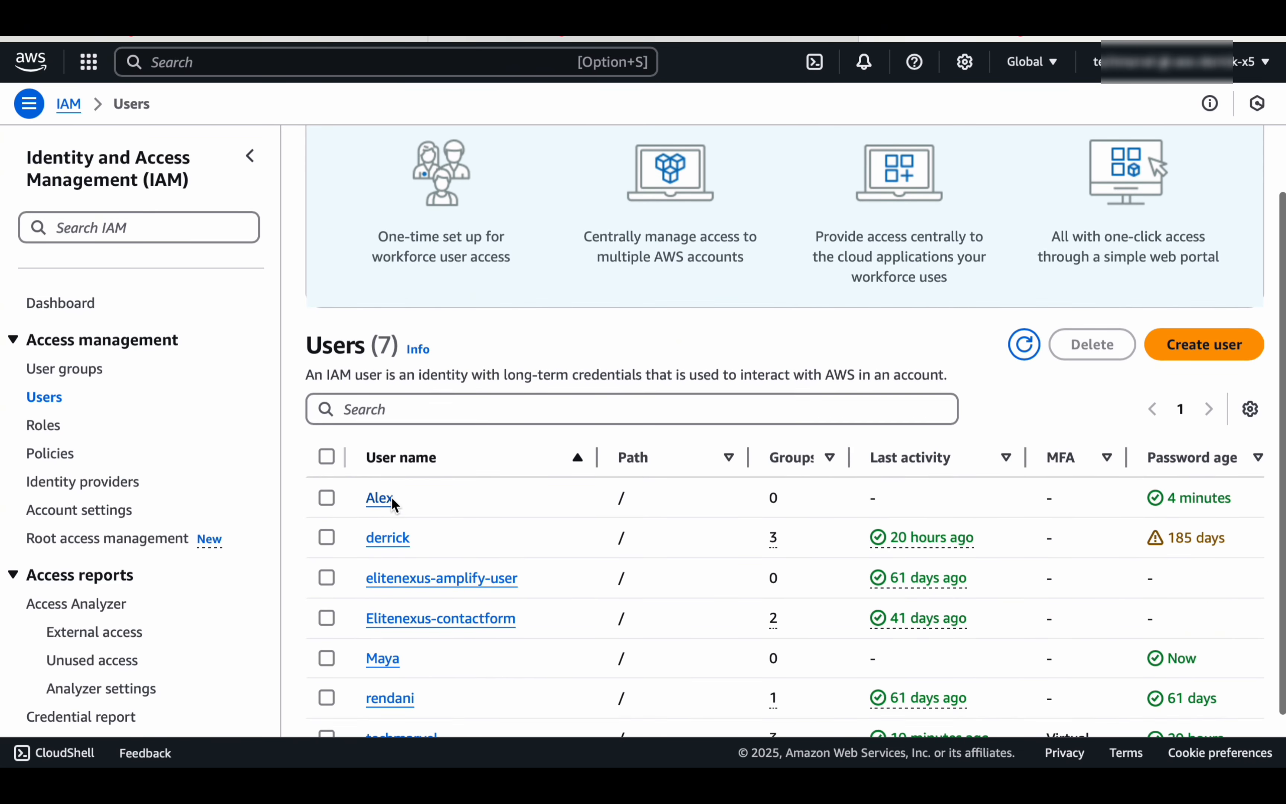
{"action": "scroll", "coordinate": [847, 460], "scroll_direction": "up", "scroll_amount": 3}
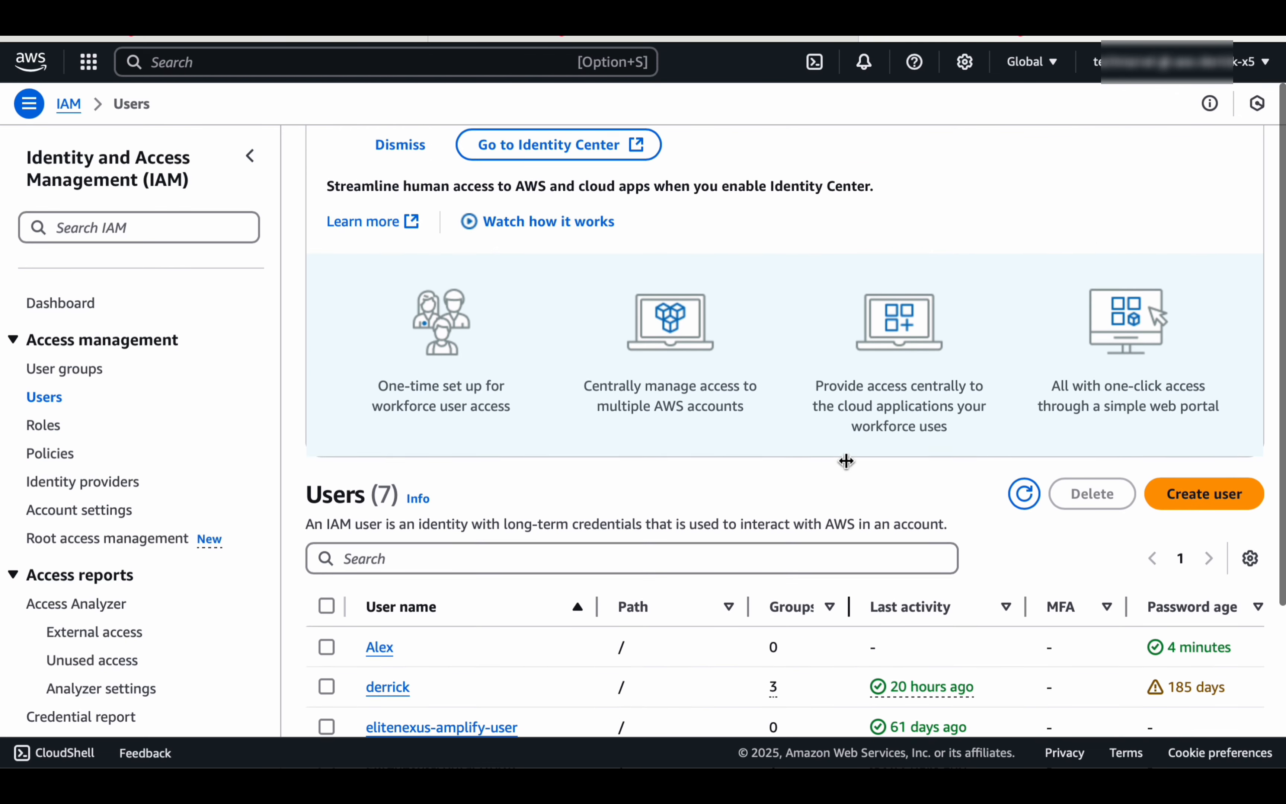
Step: Start a new IAM user, enter the user's name and enable console access
{"action": "left_click", "coordinate": [1220, 510]}
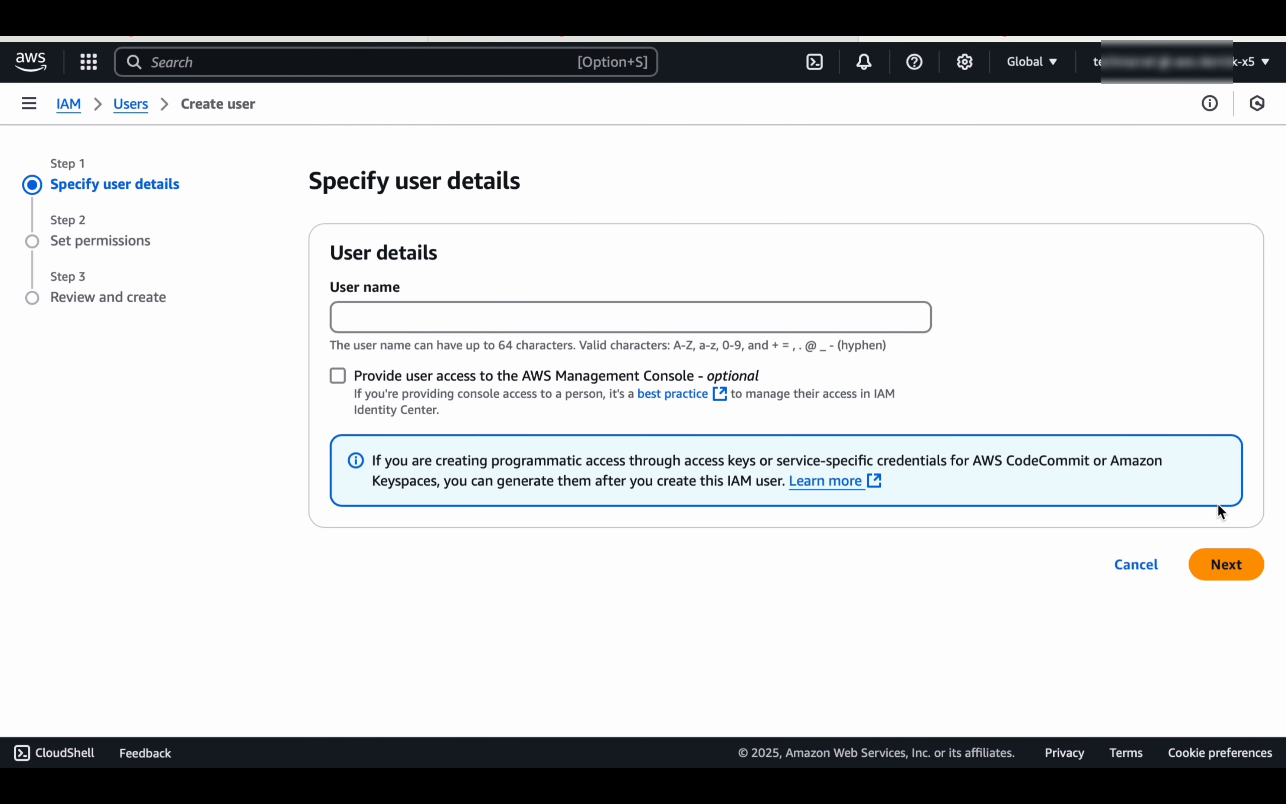
{"action": "left_click", "coordinate": [610, 316]}
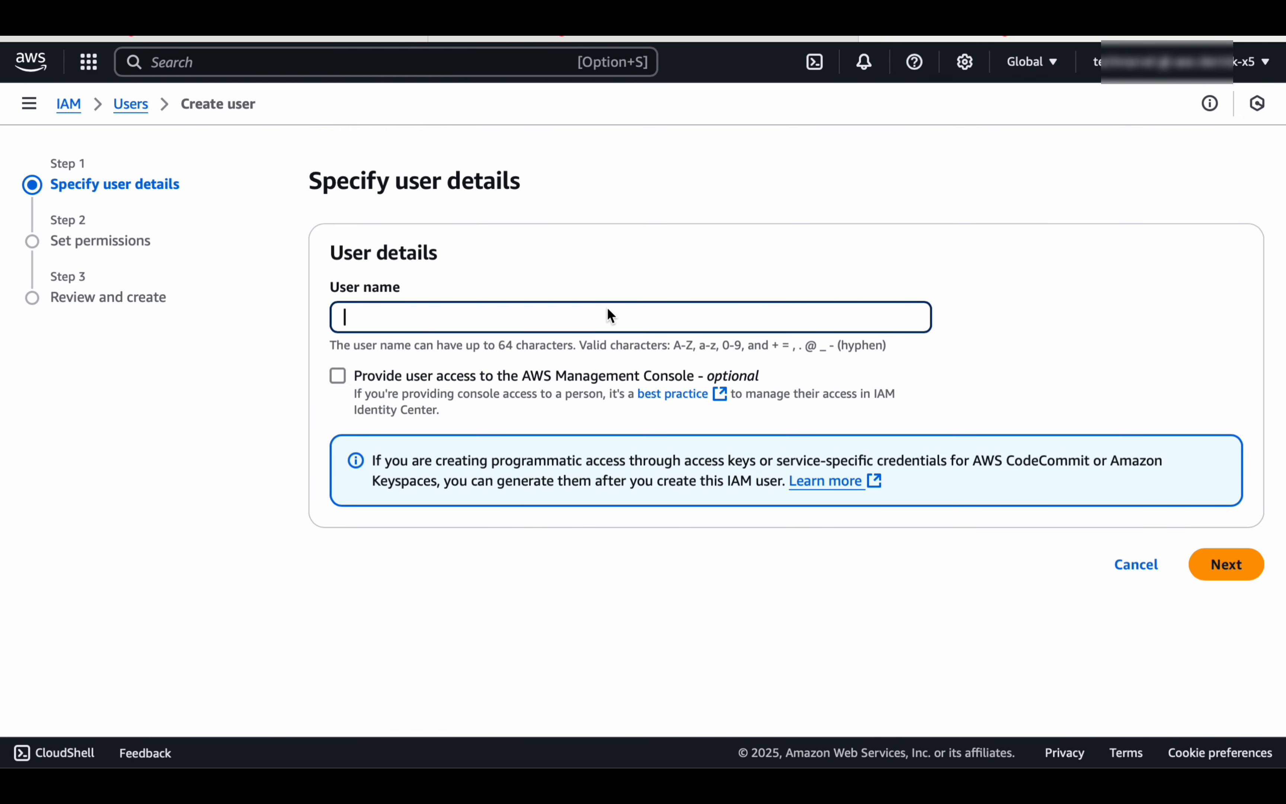
{"action": "type", "text": "Carlos"}
{"action": "left_click", "coordinate": [339, 376]}
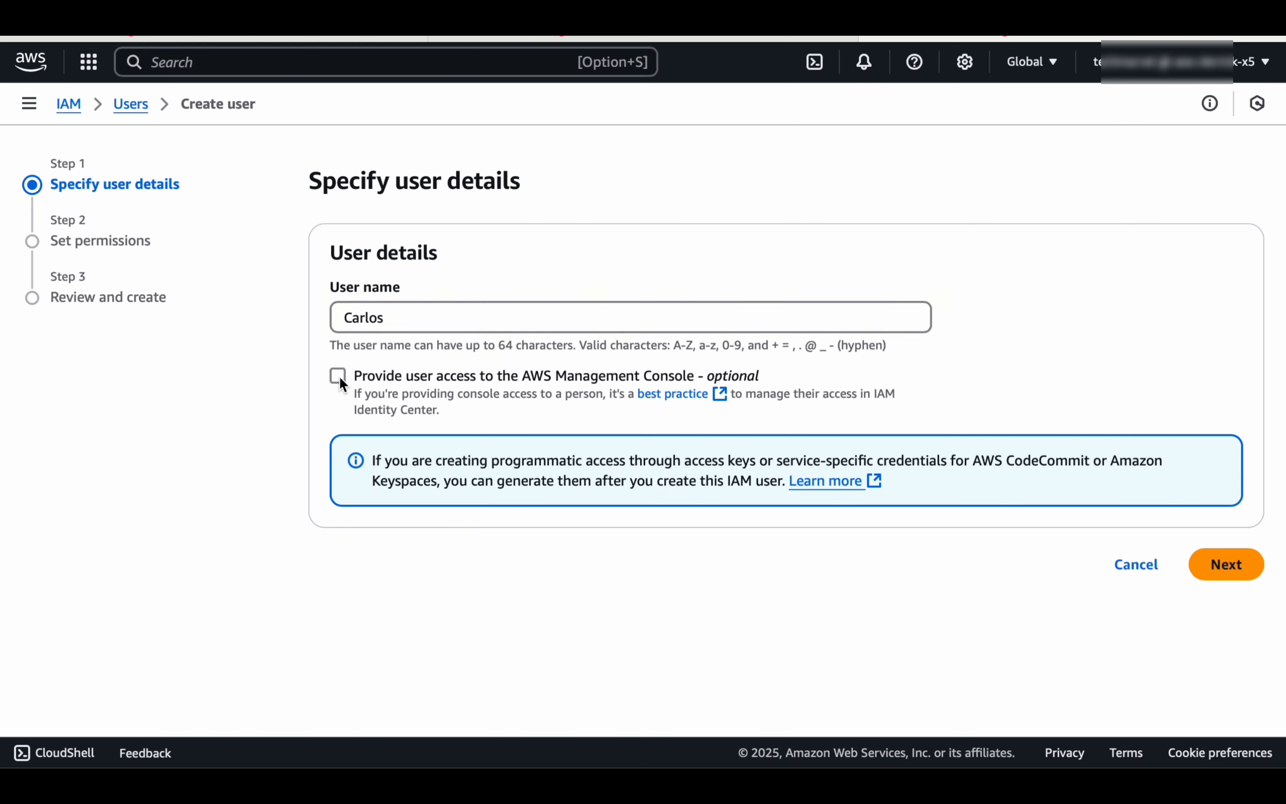
{"action": "scroll", "coordinate": [340, 376], "scroll_direction": "down", "scroll_amount": 2}
{"action": "scroll", "coordinate": [340, 376], "scroll_direction": "down", "scroll_amount": 2}
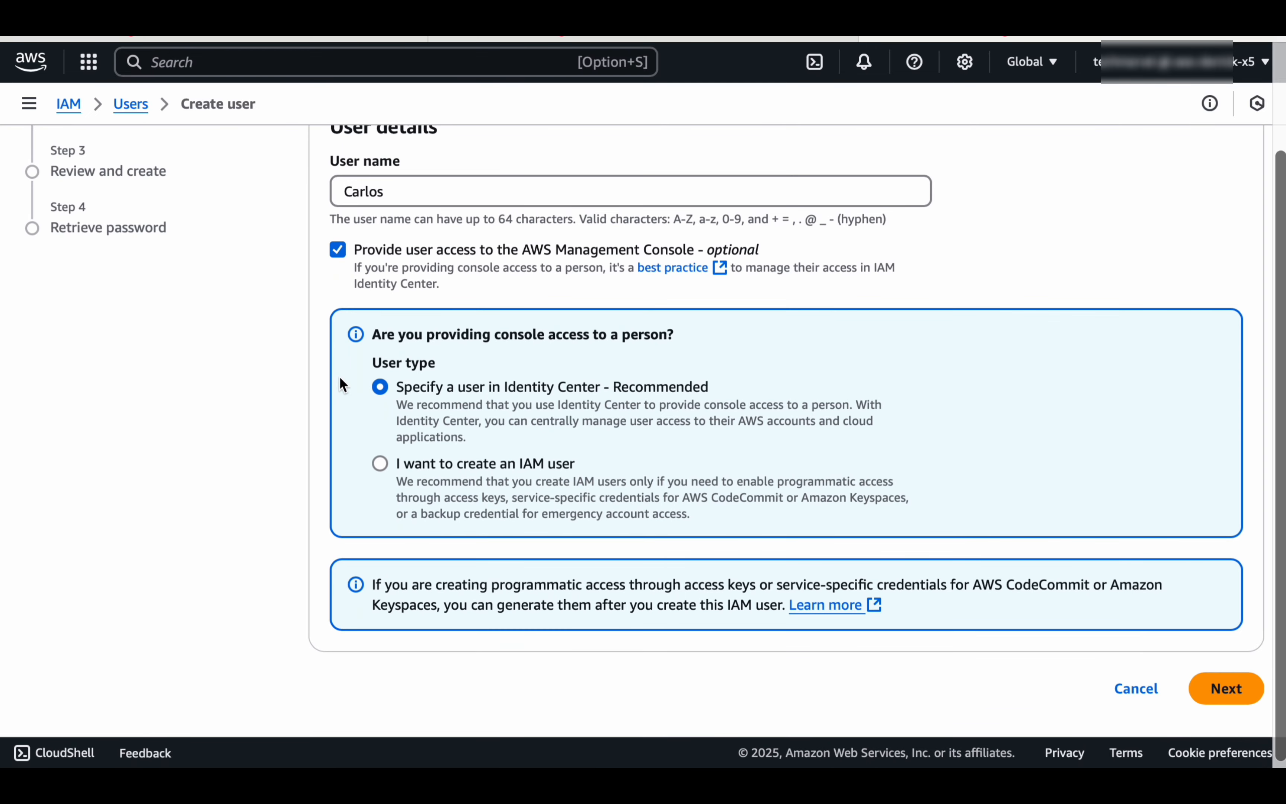
{"action": "scroll", "coordinate": [340, 378], "scroll_direction": "down", "scroll_amount": 1}
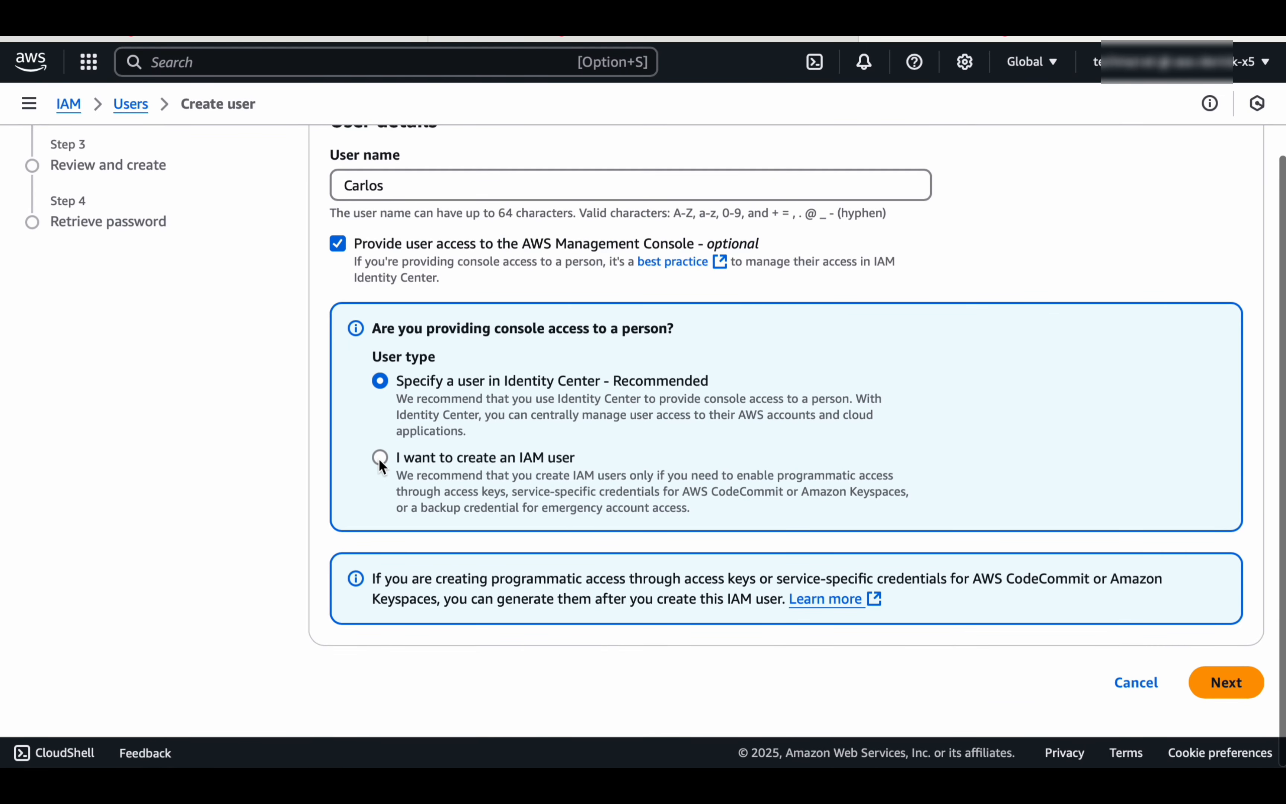
Step: Make it an IAM user with a custom password and no reset required at next sign-in
{"action": "left_click", "coordinate": [379, 458]}
{"action": "scroll", "coordinate": [518, 479], "scroll_direction": "down", "scroll_amount": 2}
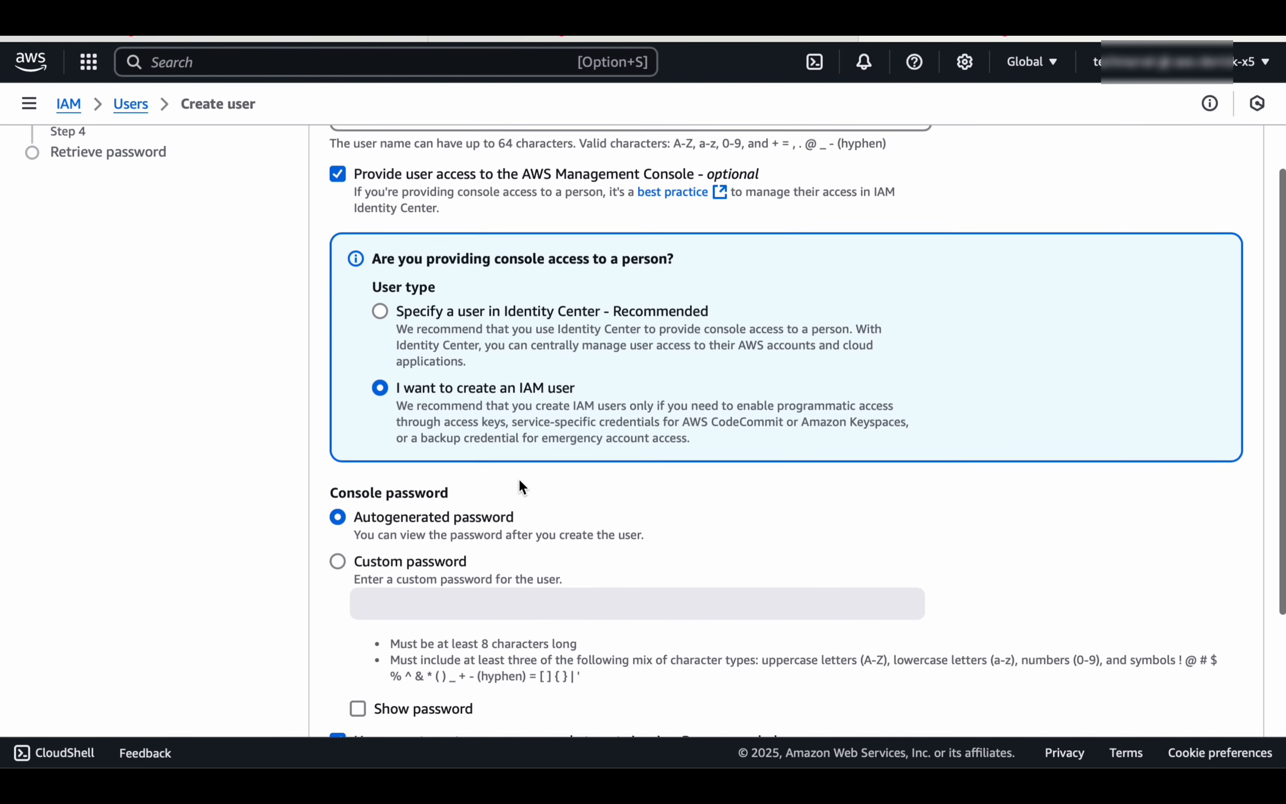
{"action": "scroll", "coordinate": [522, 485], "scroll_direction": "down", "scroll_amount": 3}
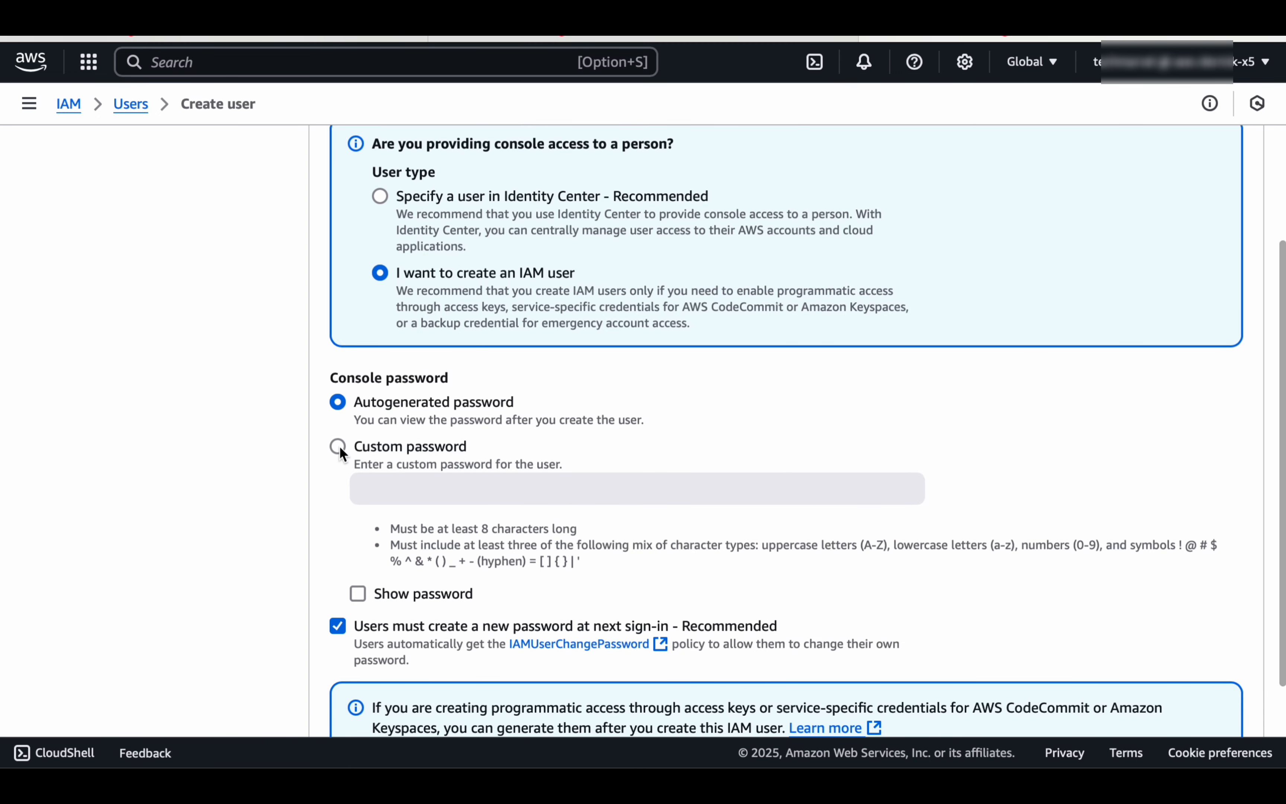
{"action": "left_click", "coordinate": [339, 446]}
{"action": "scroll", "coordinate": [436, 449], "scroll_direction": "down", "scroll_amount": 1}
{"action": "left_click", "coordinate": [458, 449]}
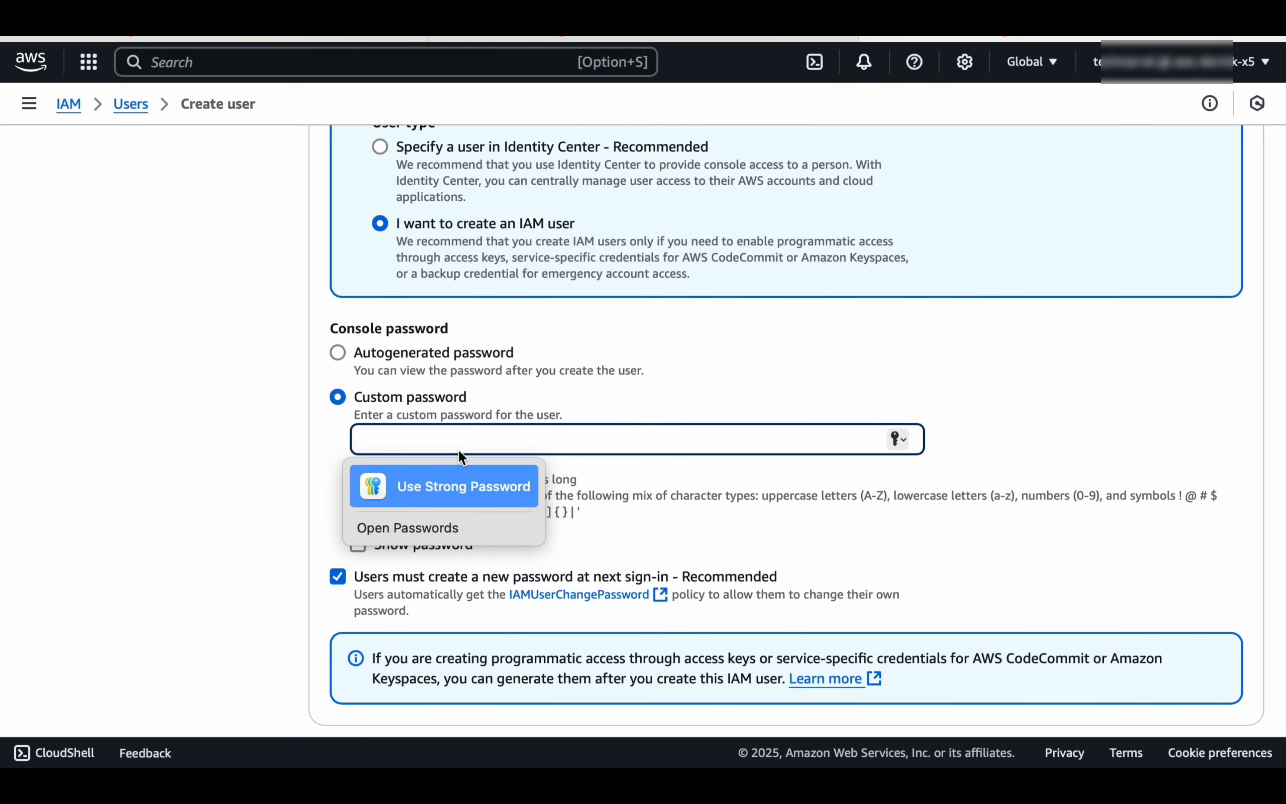
{"action": "type", "text": "•••••••••"}
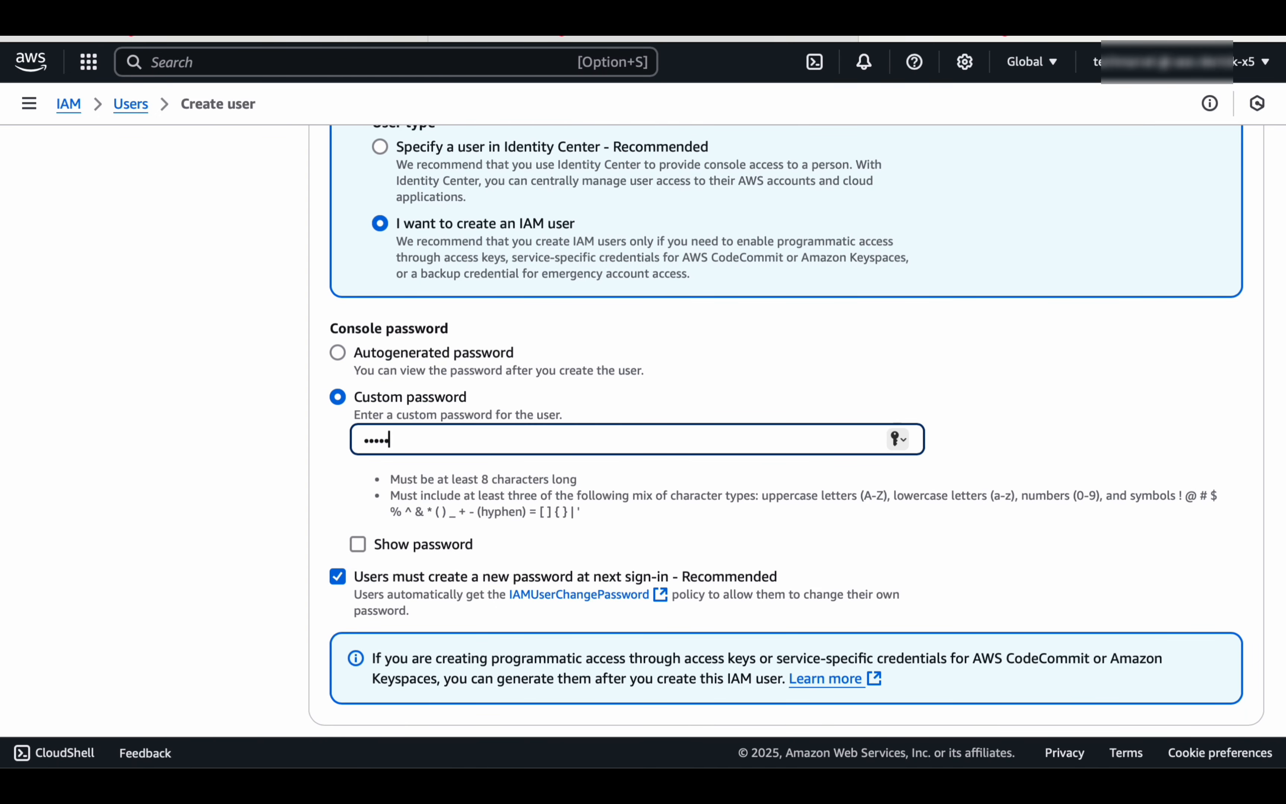
{"action": "type", "text": "•••••"}
{"action": "left_click", "coordinate": [340, 579]}
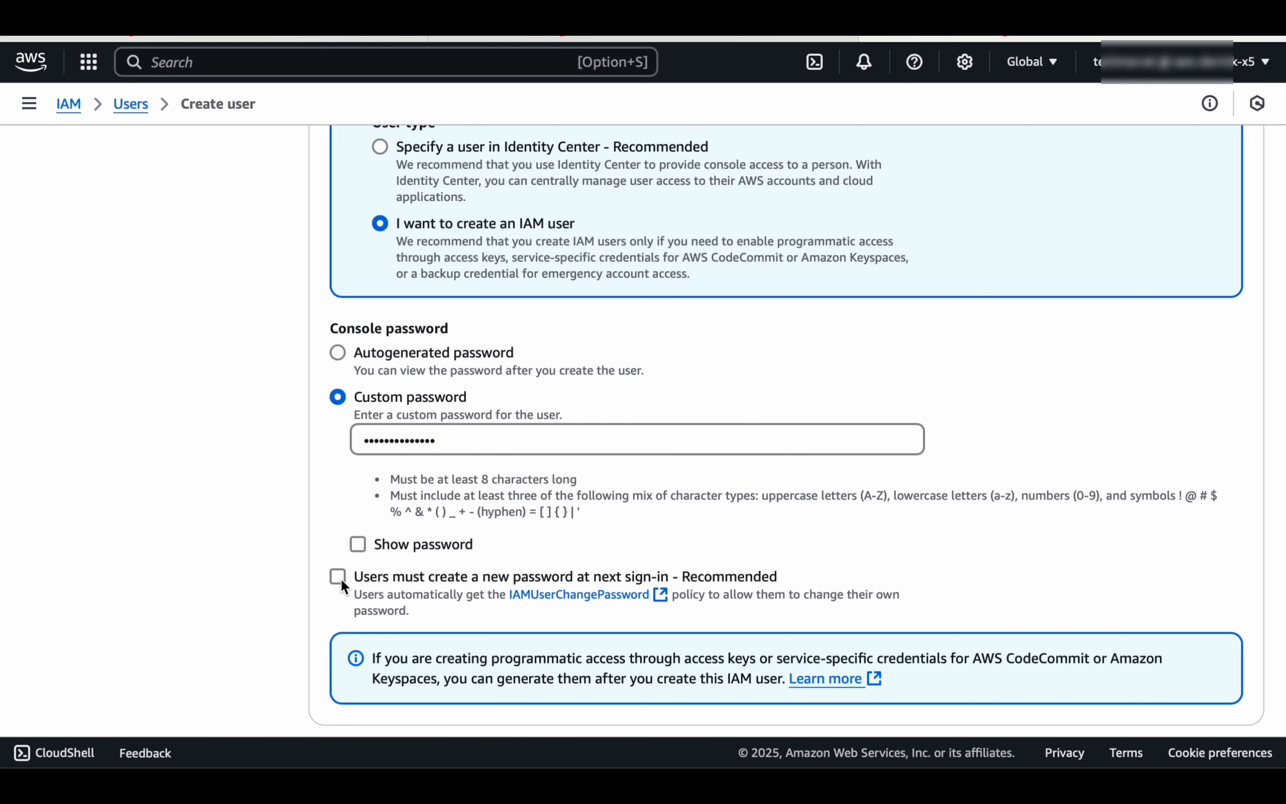
{"action": "scroll", "coordinate": [708, 574], "scroll_direction": "down", "scroll_amount": 2}
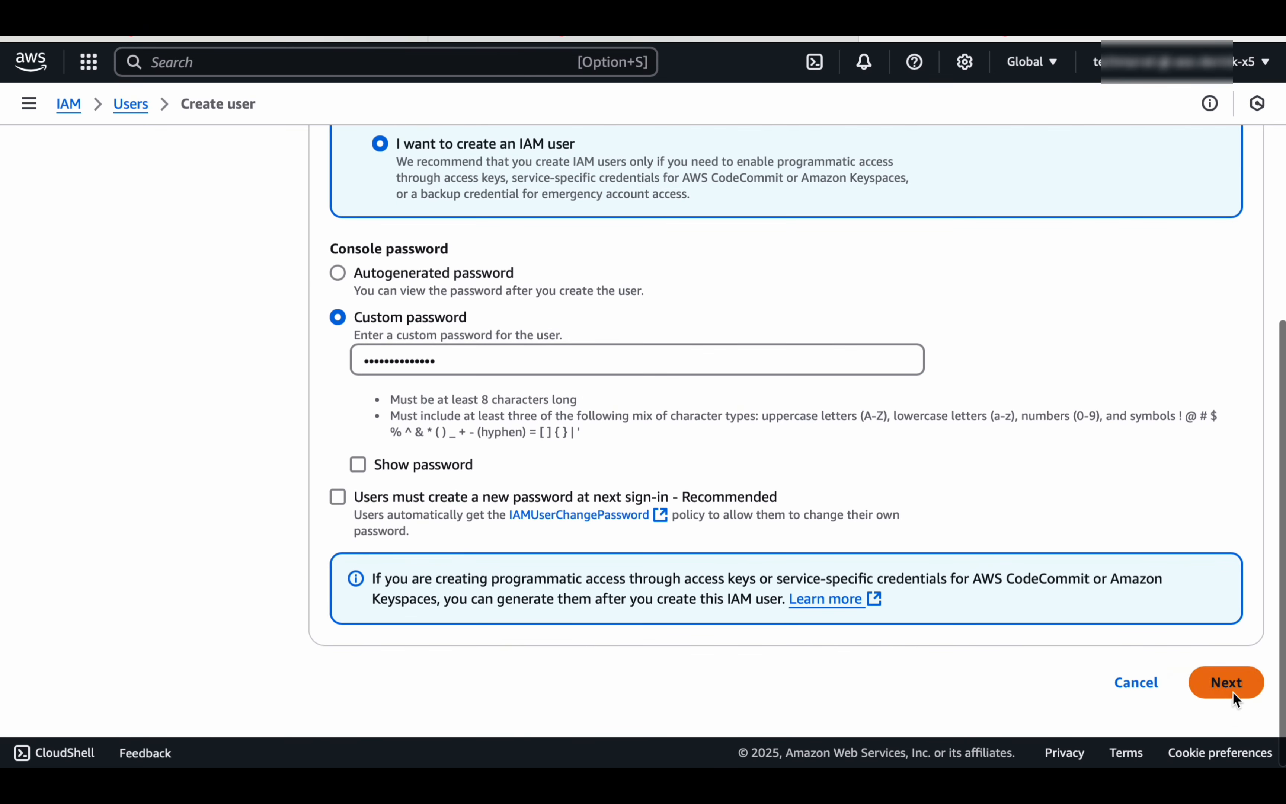
Step: Go past the permissions step without adding any groups to reach review
{"action": "left_click", "coordinate": [1231, 690]}
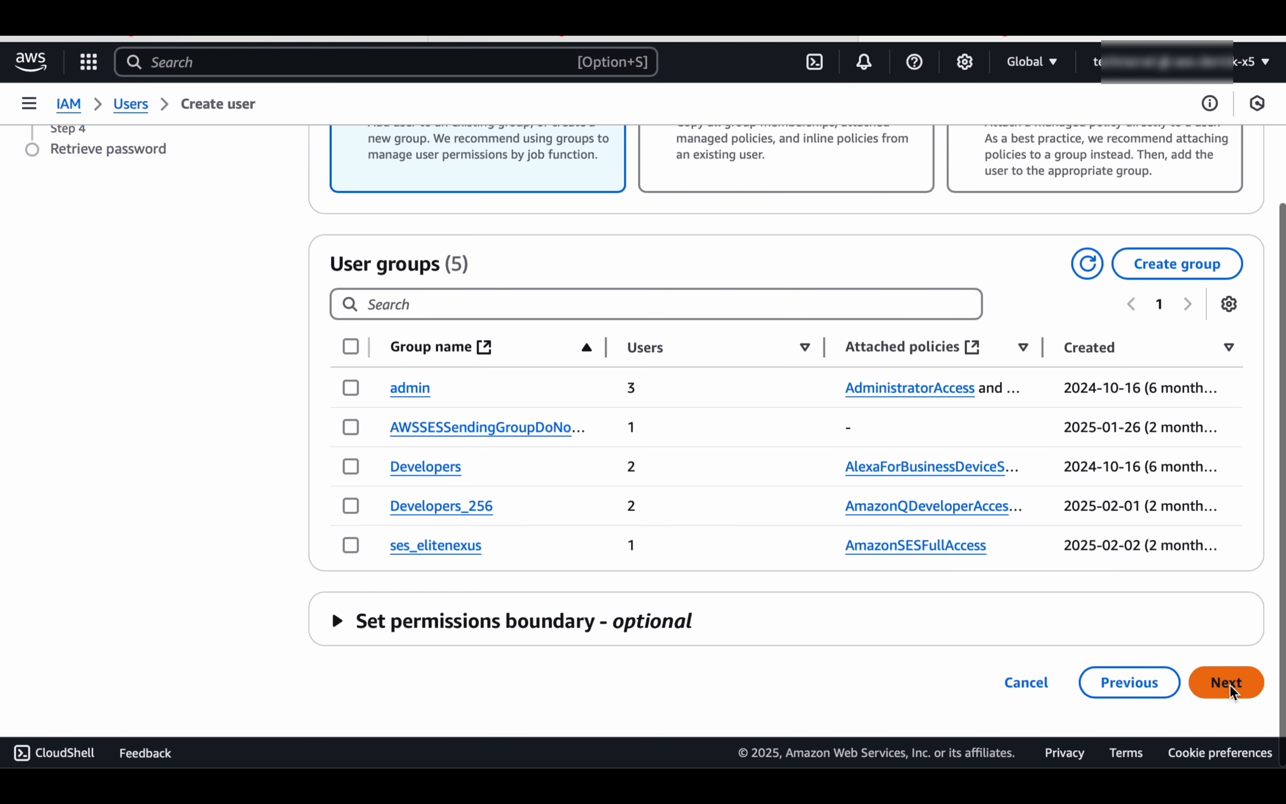
{"action": "scroll", "coordinate": [918, 592], "scroll_direction": "up", "scroll_amount": 4}
{"action": "scroll", "coordinate": [917, 593], "scroll_direction": "down", "scroll_amount": 4}
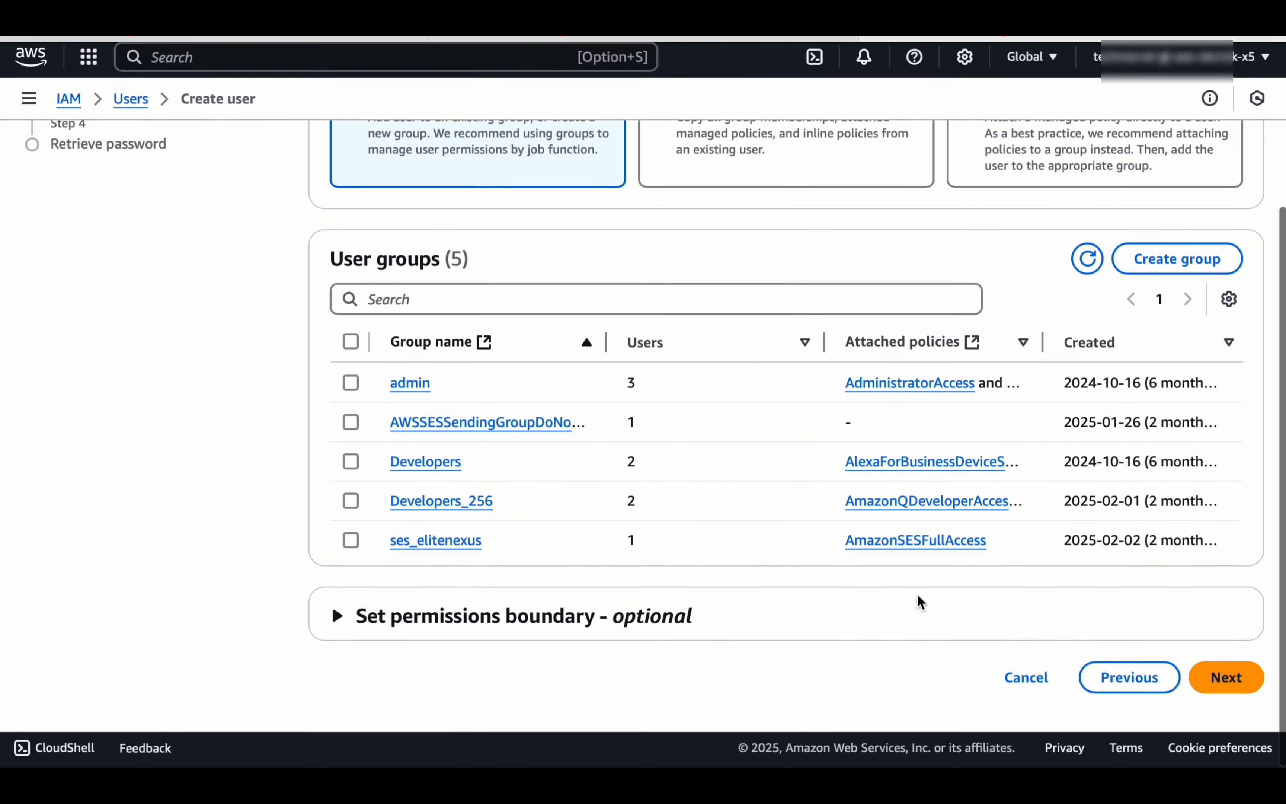
{"action": "left_click", "coordinate": [1225, 679]}
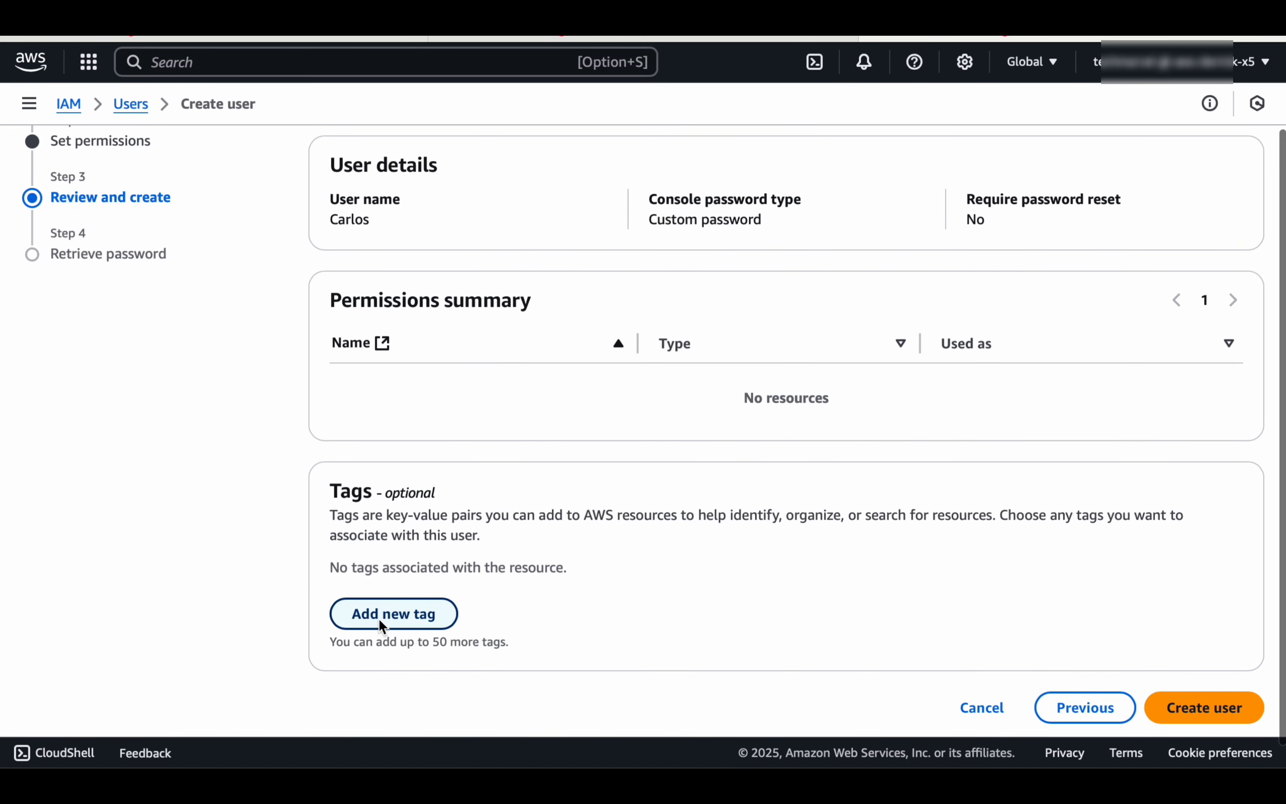
Step: Add the tag HR-Team with value HR and create the user
{"action": "left_click", "coordinate": [378, 618]}
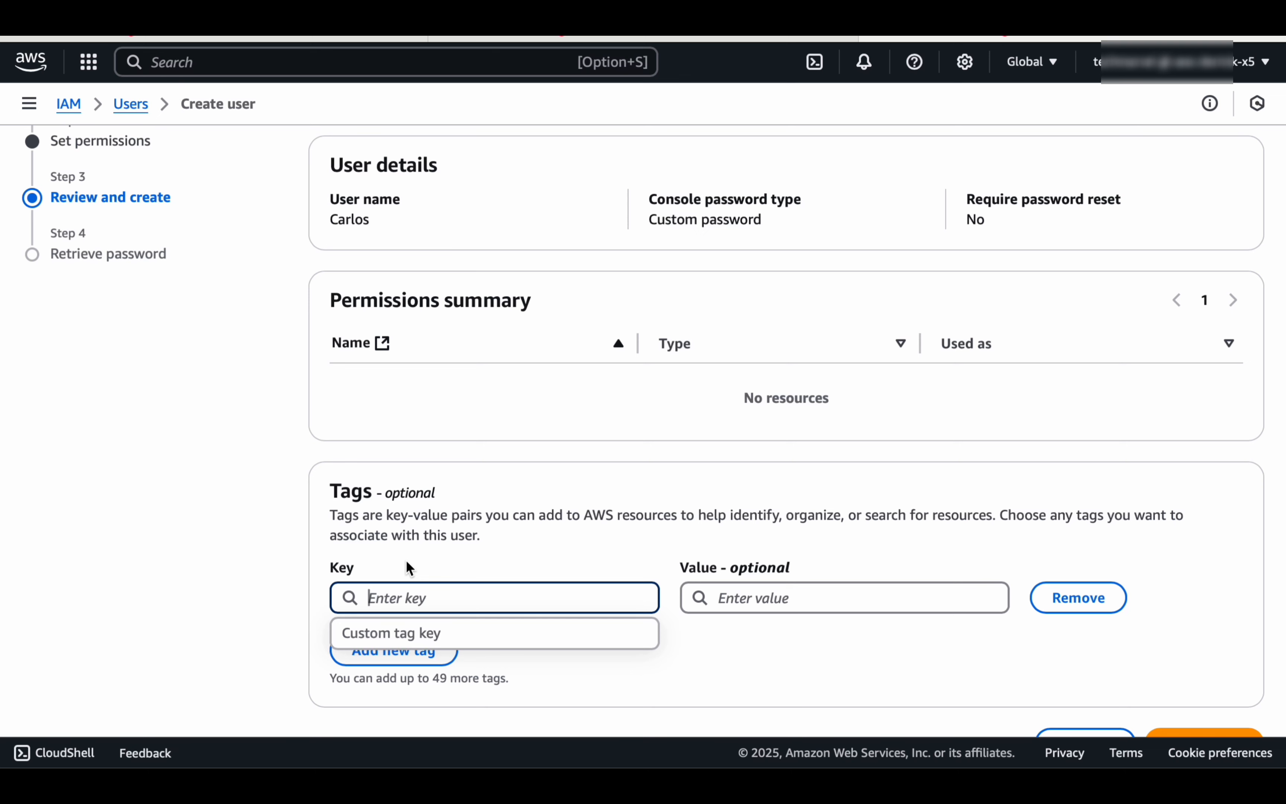
{"action": "type", "text": "HR"}
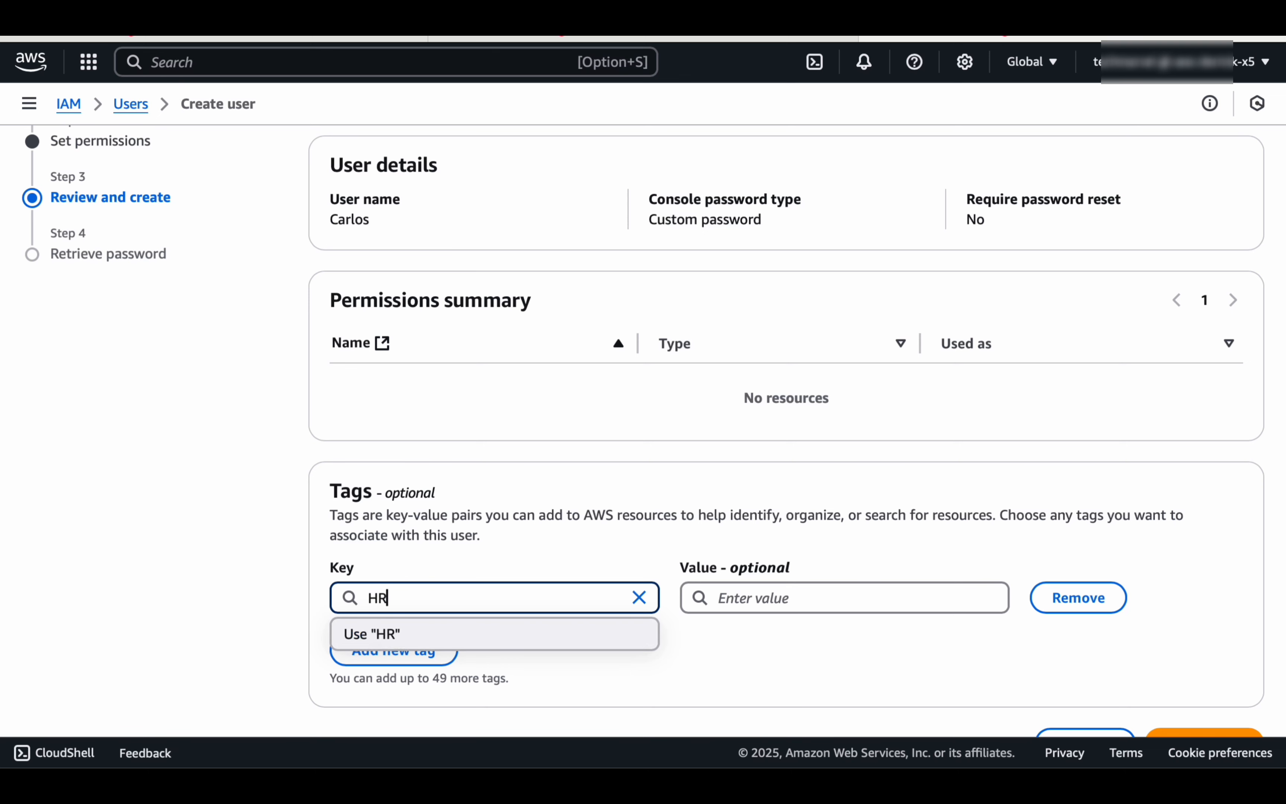
{"action": "type", "text": "-Team"}
{"action": "left_click", "coordinate": [739, 596]}
{"action": "type", "text": "HR"}
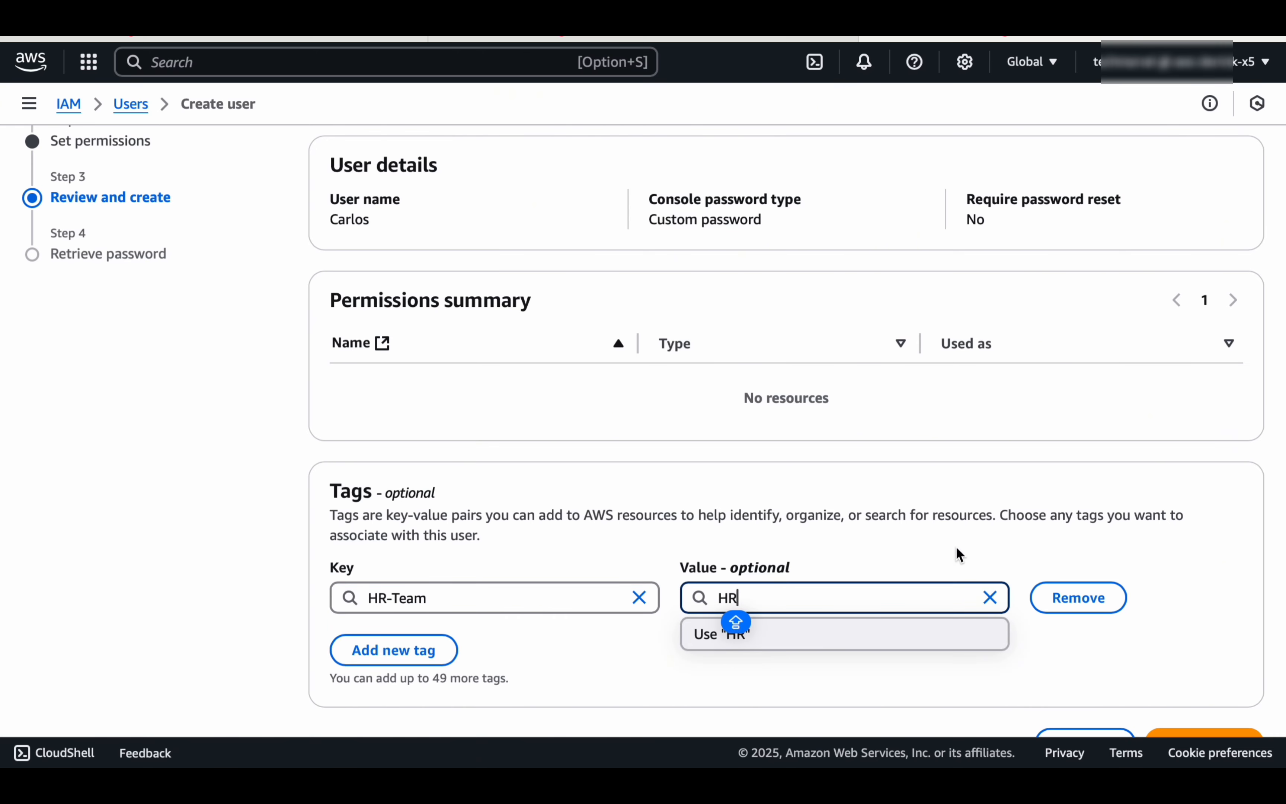
{"action": "scroll", "coordinate": [955, 546], "scroll_direction": "down", "scroll_amount": 2}
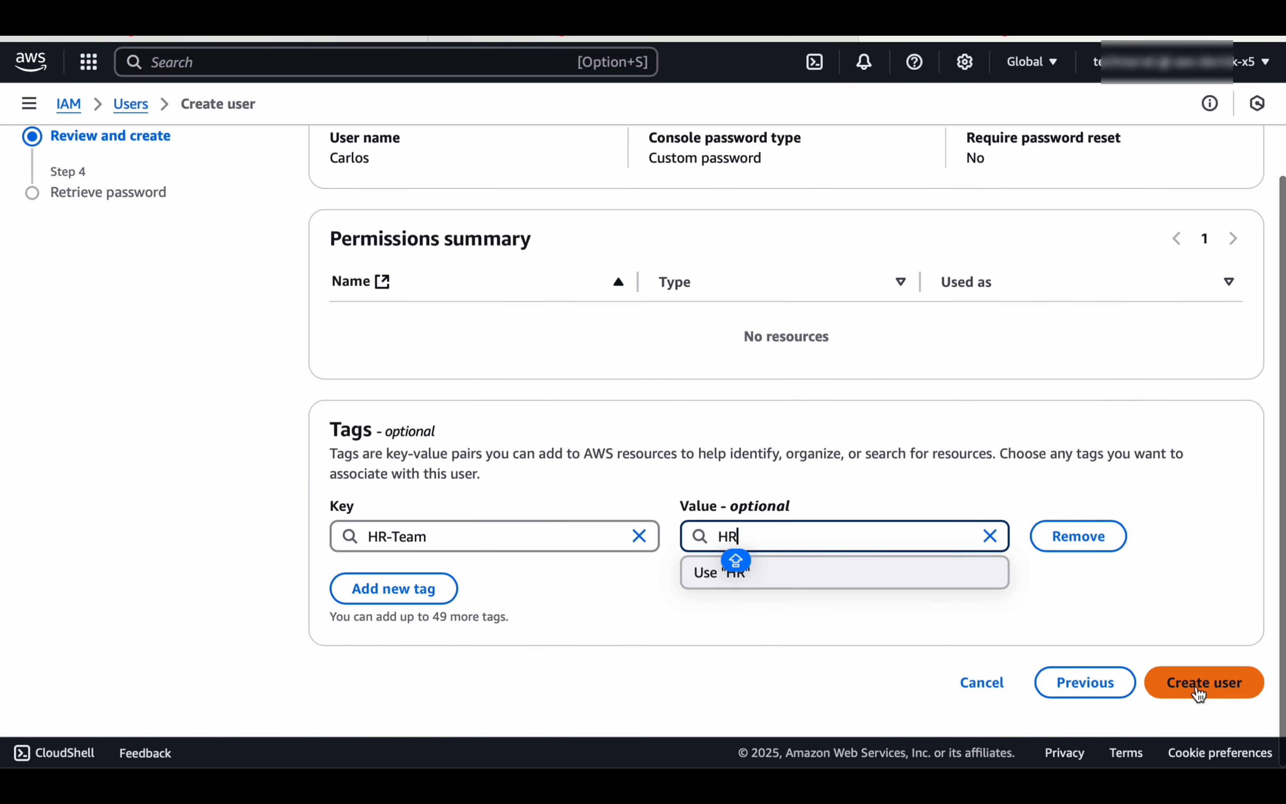
{"action": "left_click", "coordinate": [1198, 689]}
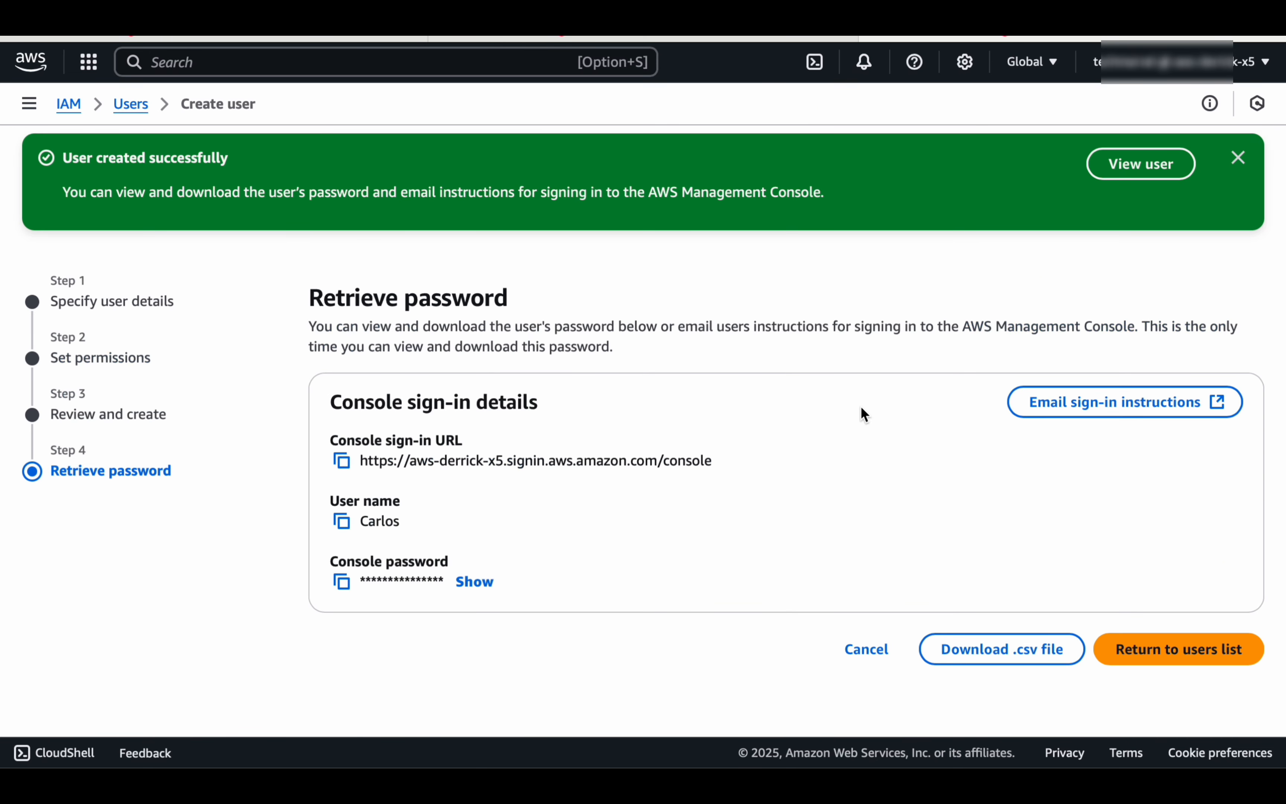
Step: Open the new user's details, skipping the password download and declining the browser's save prompt
{"action": "left_click", "coordinate": [1109, 167]}
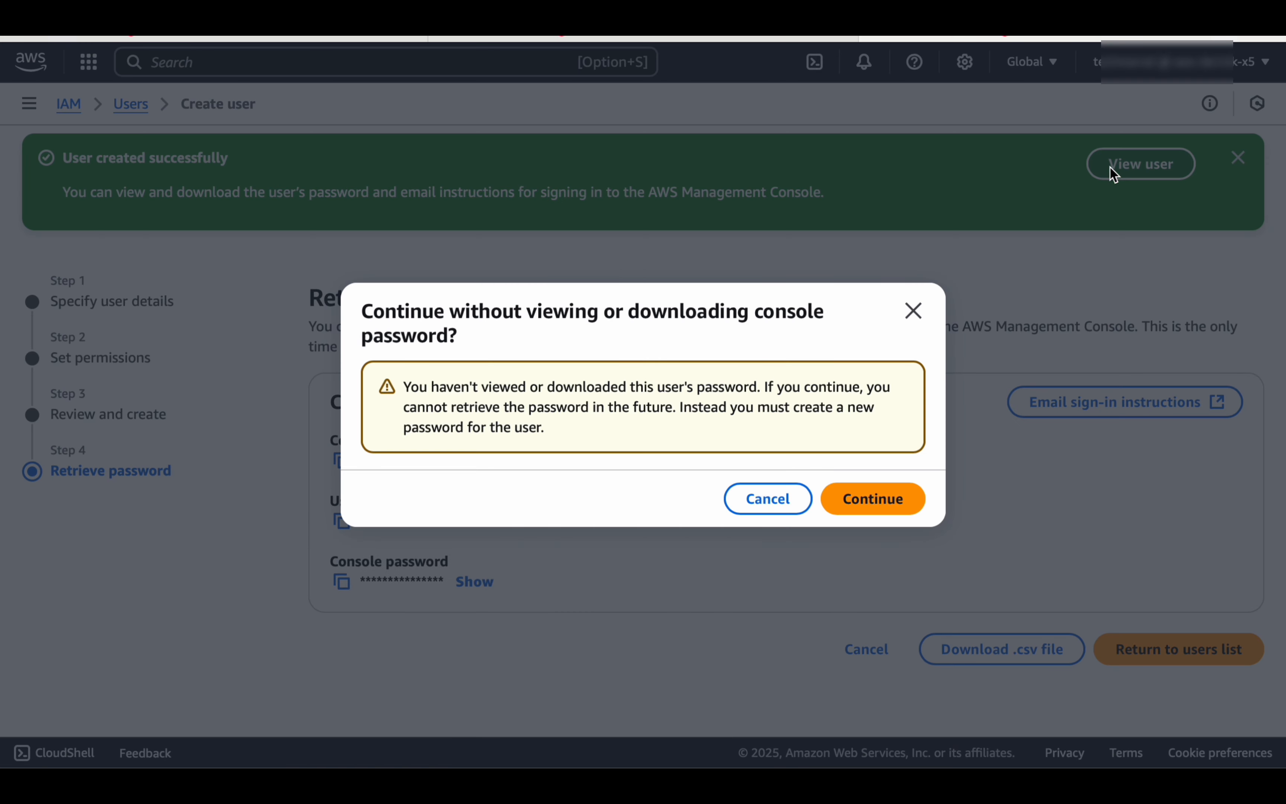
{"action": "left_click", "coordinate": [878, 502]}
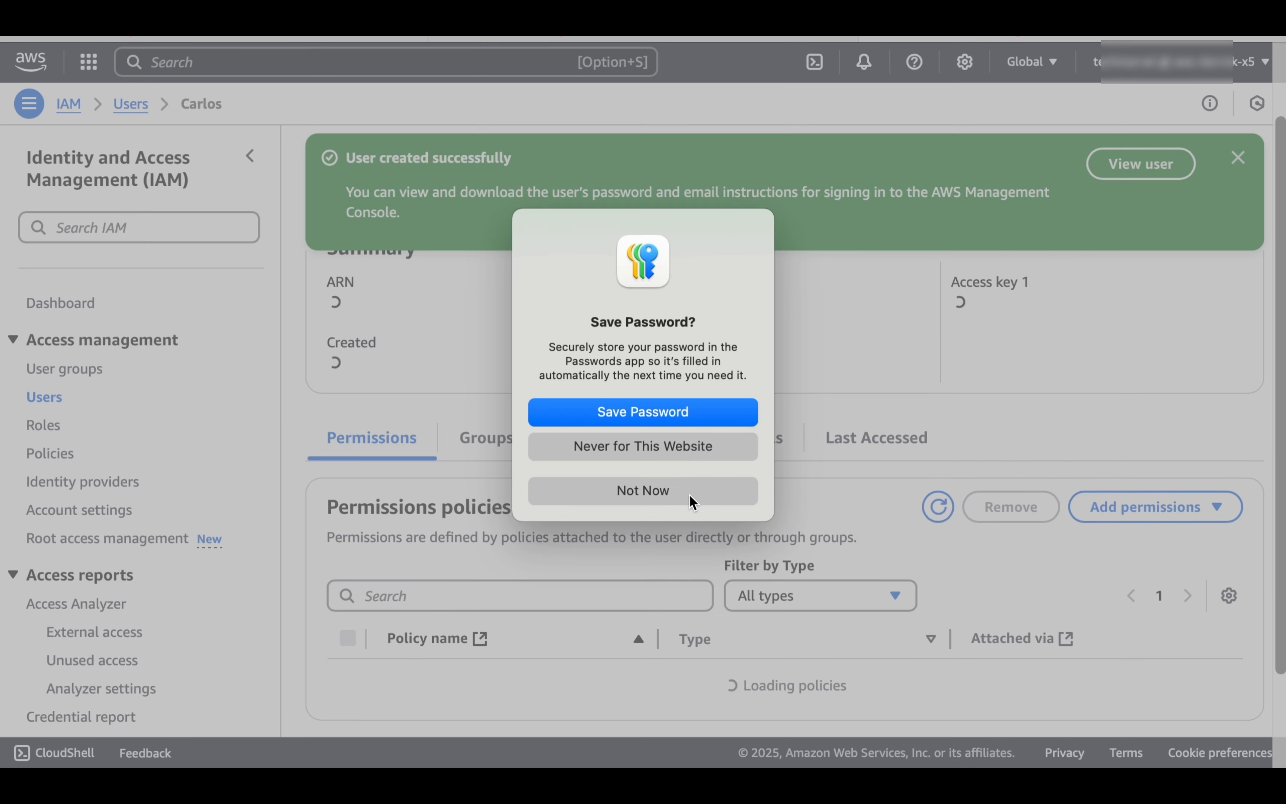
{"action": "left_click", "coordinate": [668, 490]}
{"action": "scroll", "coordinate": [667, 490], "scroll_direction": "up", "scroll_amount": 2}
{"action": "scroll", "coordinate": [668, 490], "scroll_direction": "down", "scroll_amount": 2}
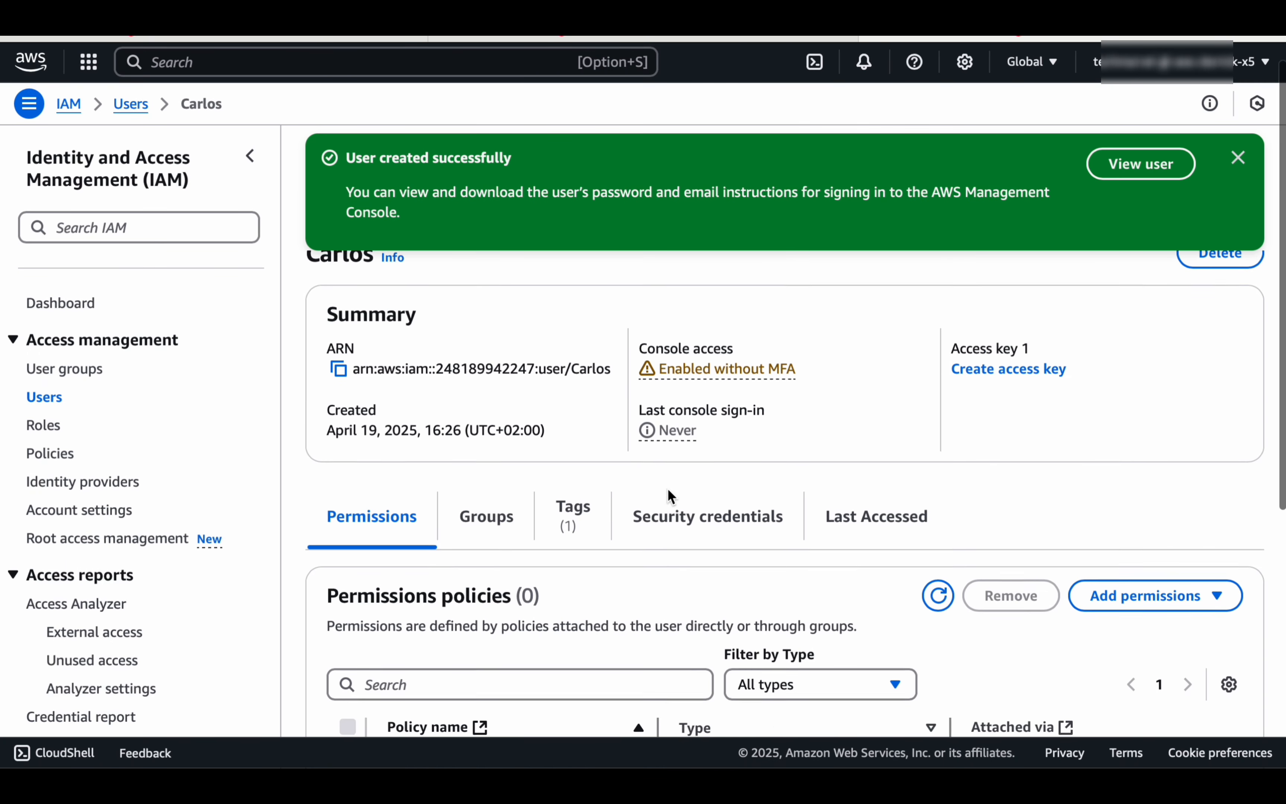
{"action": "scroll", "coordinate": [668, 489], "scroll_direction": "down", "scroll_amount": 6}
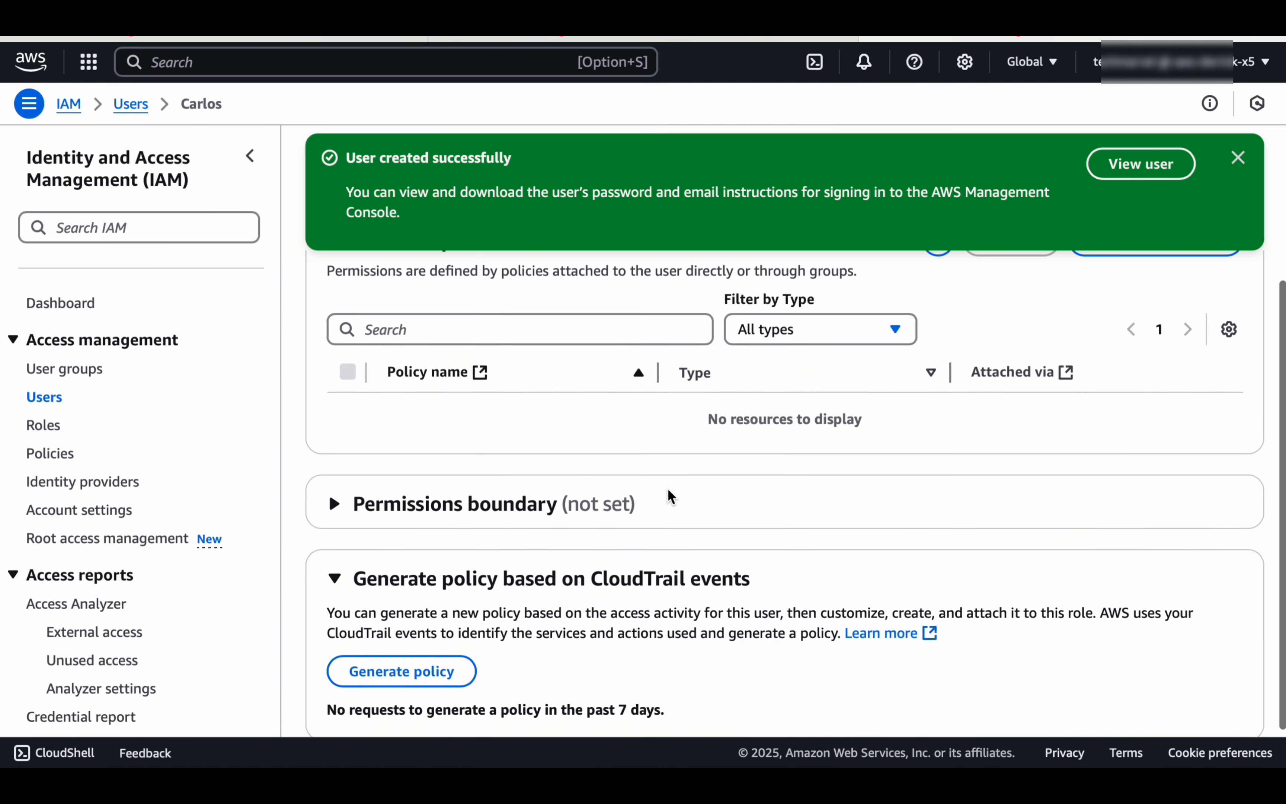
{"action": "scroll", "coordinate": [666, 489], "scroll_direction": "up", "scroll_amount": 8}
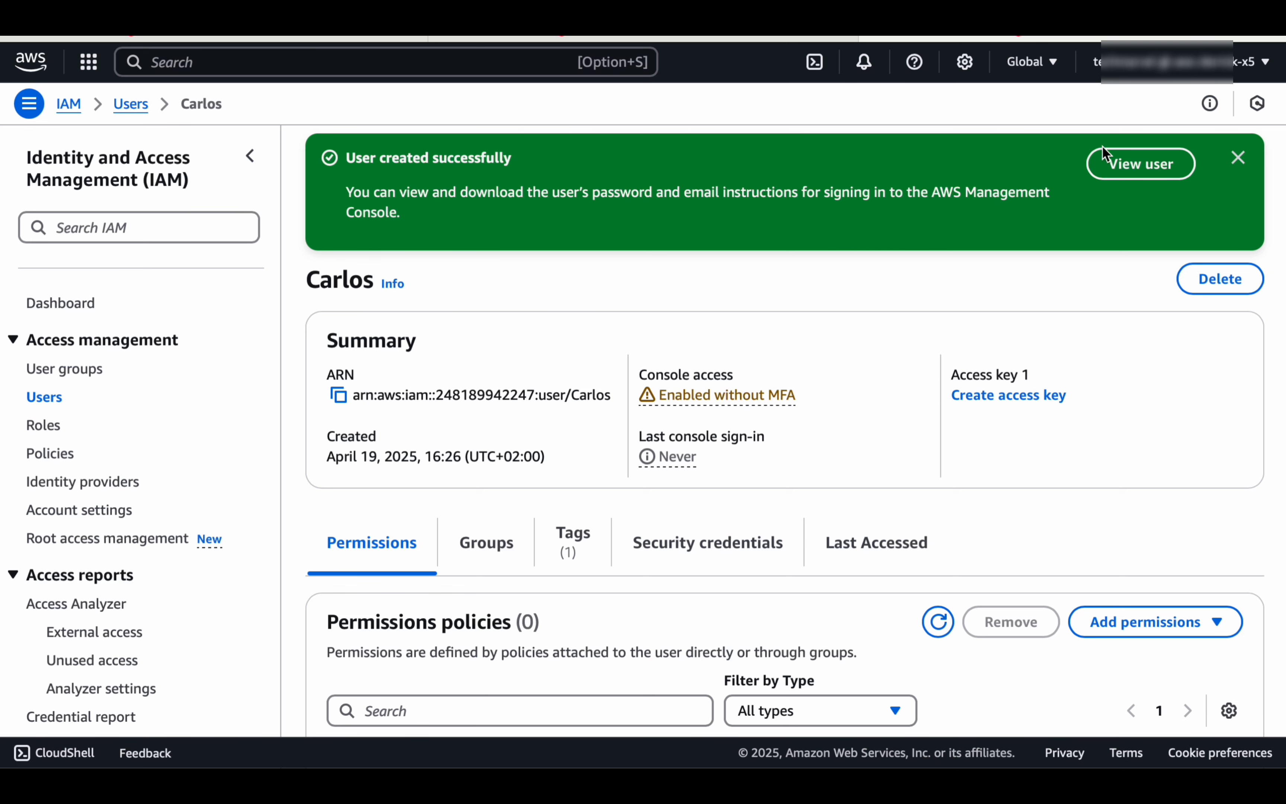
Step: Dismiss the success banner and return to the Users list, now holding 8 users
{"action": "left_click", "coordinate": [1237, 157]}
{"action": "scroll", "coordinate": [1078, 200], "scroll_direction": "down", "scroll_amount": 3}
{"action": "scroll", "coordinate": [417, 337], "scroll_direction": "up", "scroll_amount": 2}
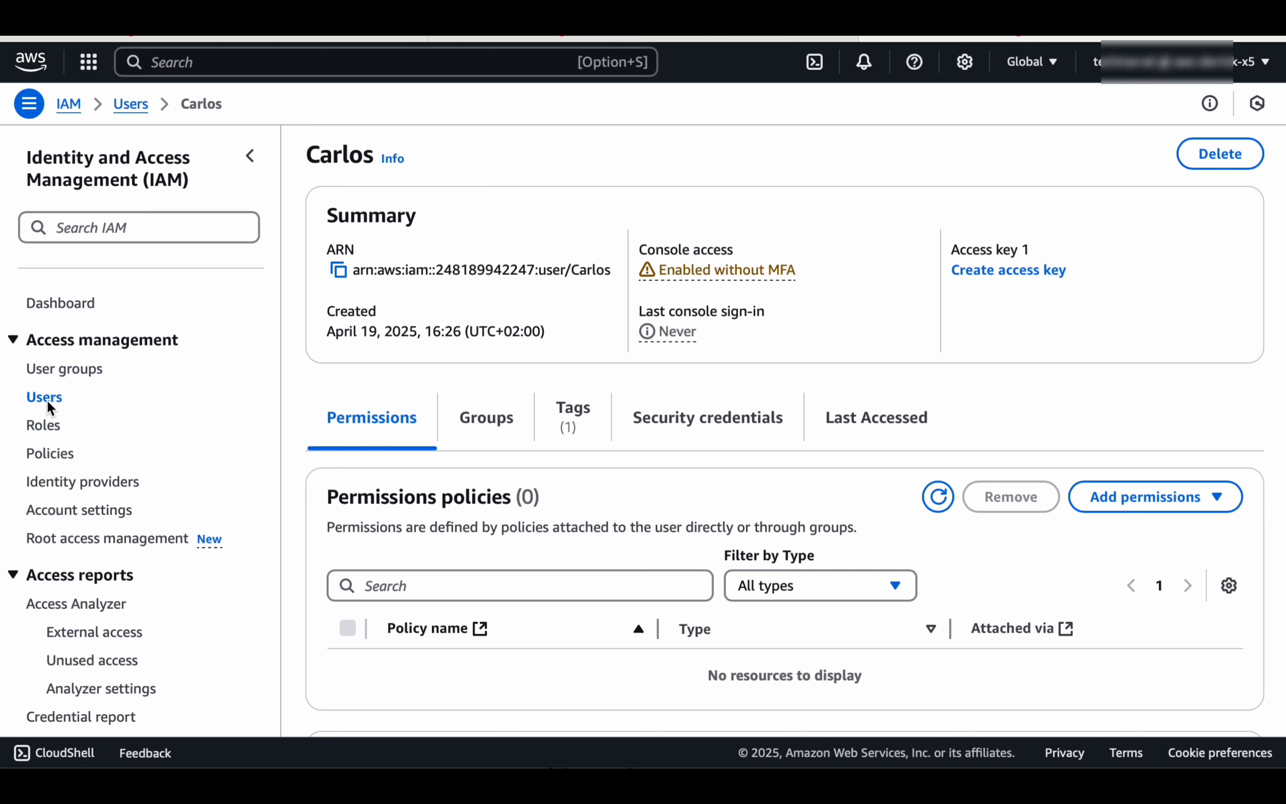
{"action": "left_click", "coordinate": [47, 398]}
{"action": "scroll", "coordinate": [828, 393], "scroll_direction": "down", "scroll_amount": 2}
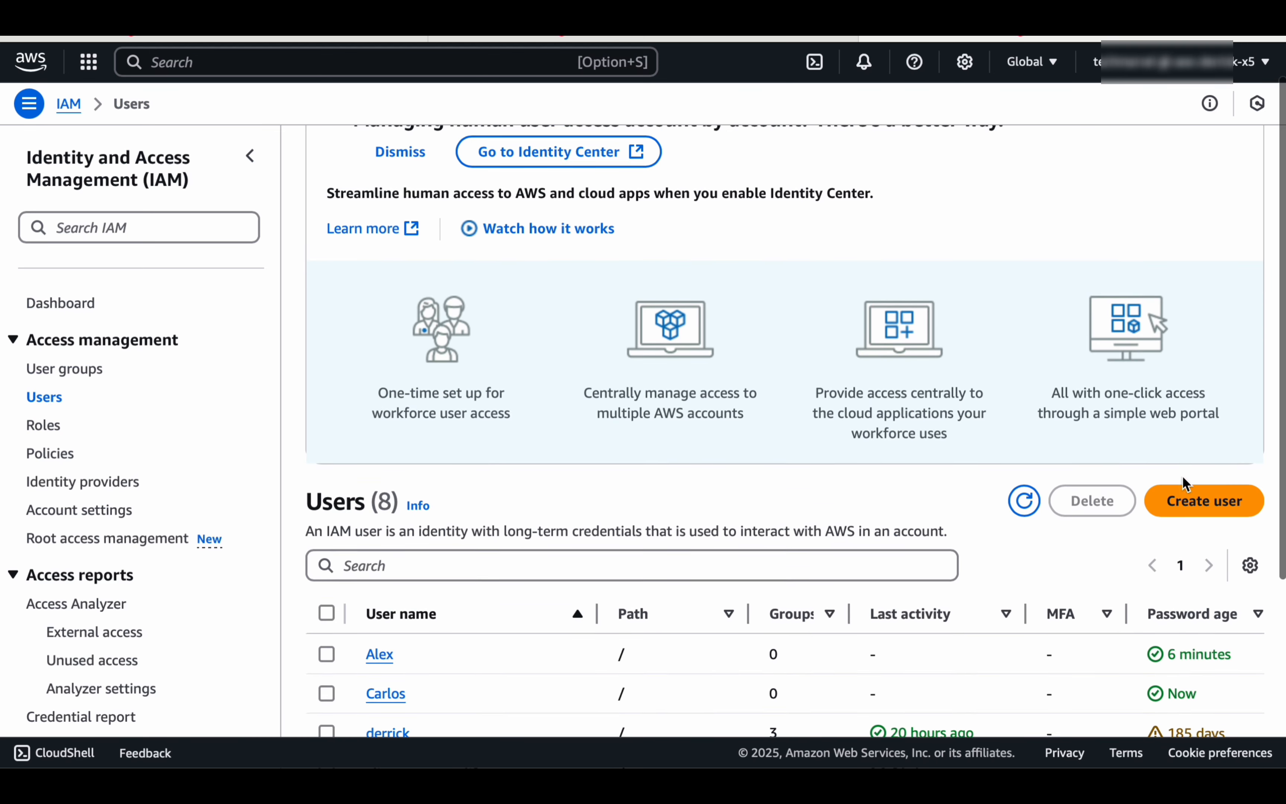
Step: Start another IAM user, enter the user's name and enable console access
{"action": "left_click", "coordinate": [1201, 467]}
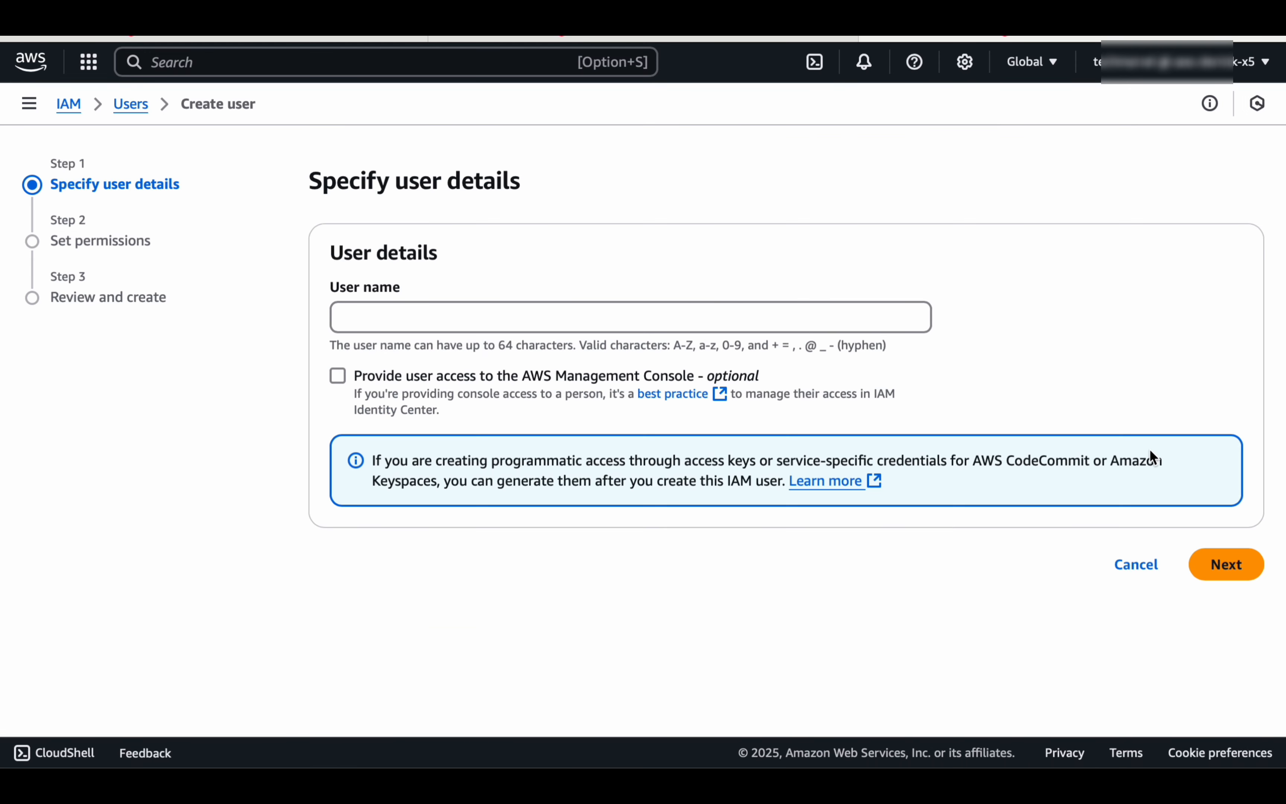
{"action": "left_click", "coordinate": [521, 320]}
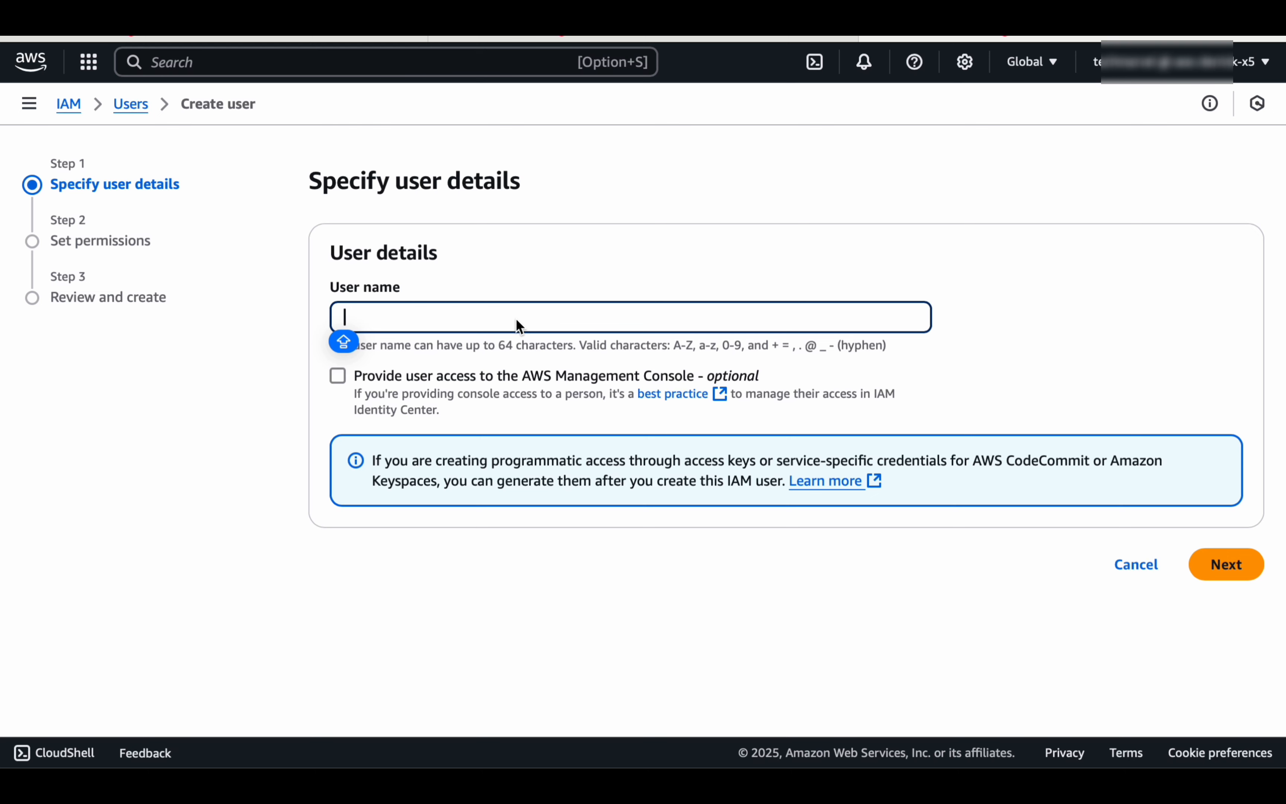
{"action": "type", "text": "Priya"}
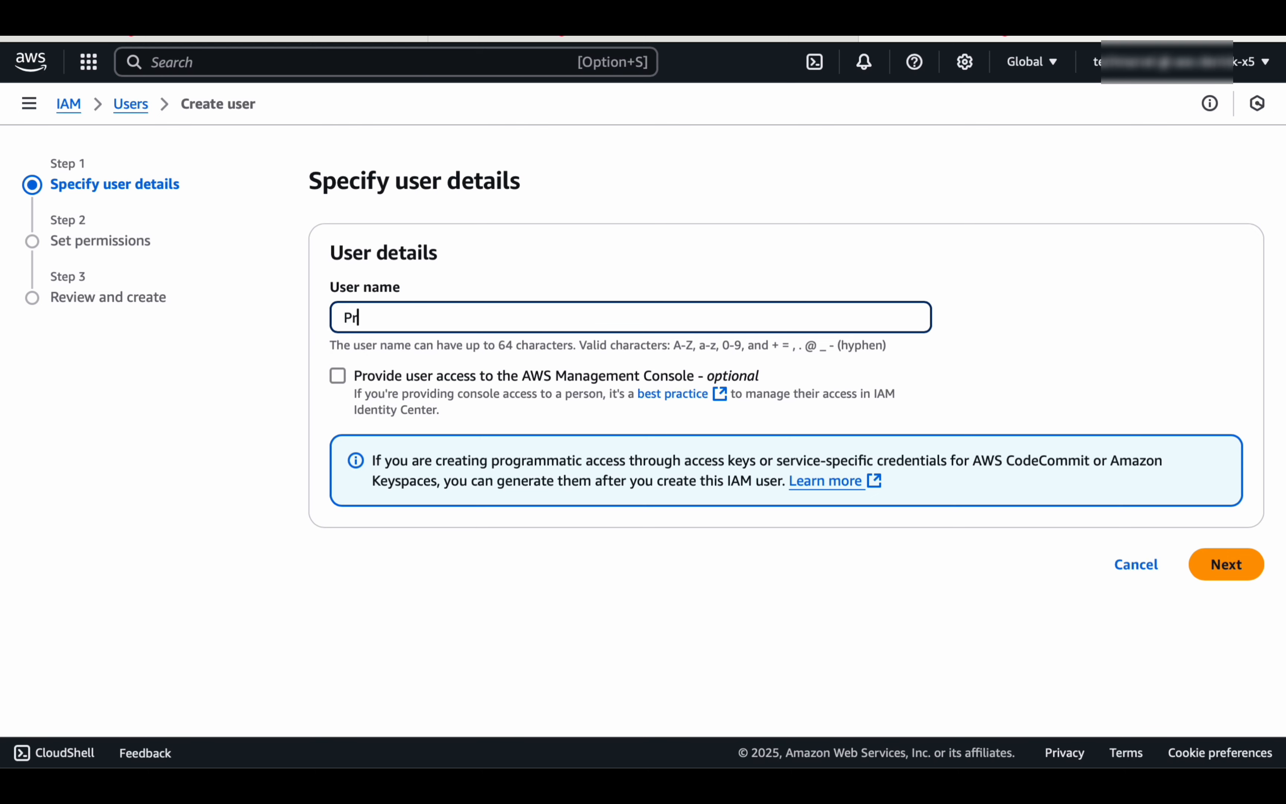
{"action": "left_click", "coordinate": [336, 379]}
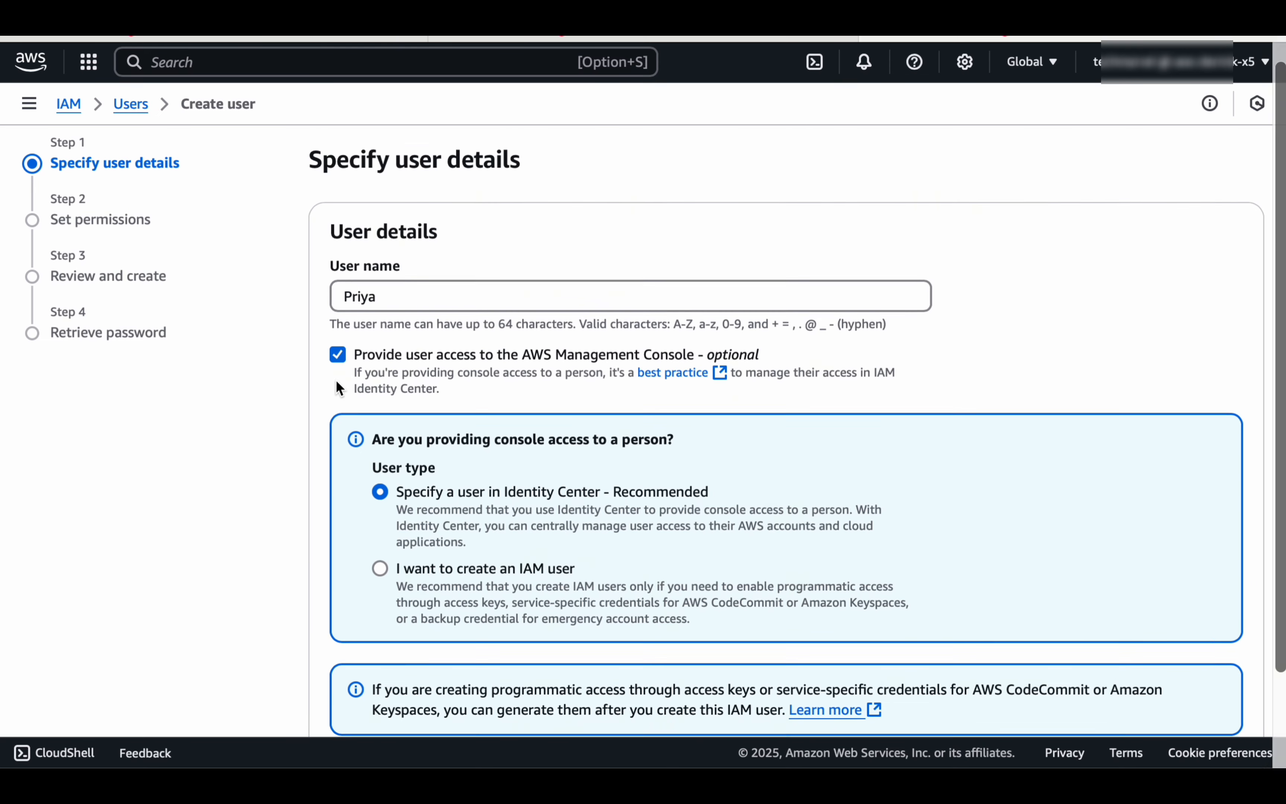
{"action": "scroll", "coordinate": [335, 379], "scroll_direction": "down", "scroll_amount": 3}
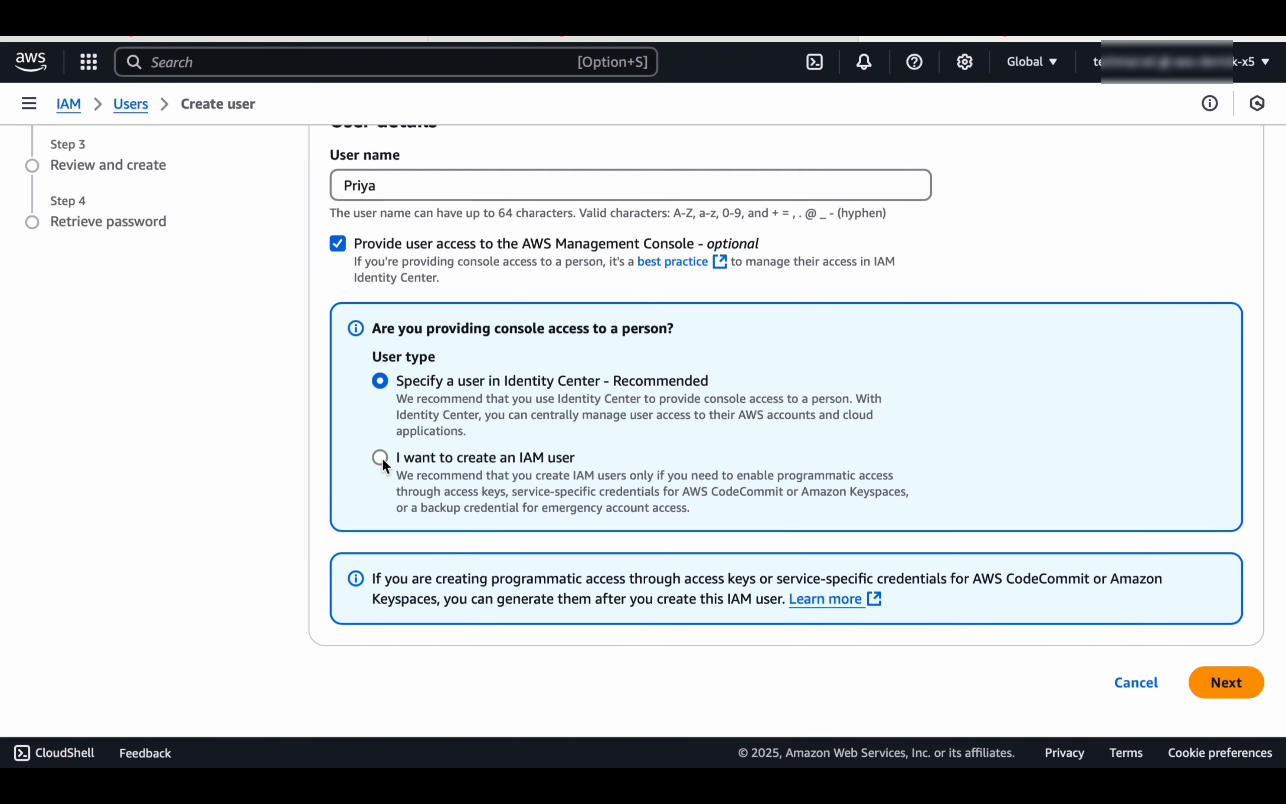
Step: Make it an IAM user with a custom password and no forced reset at first sign-in
{"action": "left_click", "coordinate": [380, 457]}
{"action": "scroll", "coordinate": [381, 458], "scroll_direction": "down", "scroll_amount": 3}
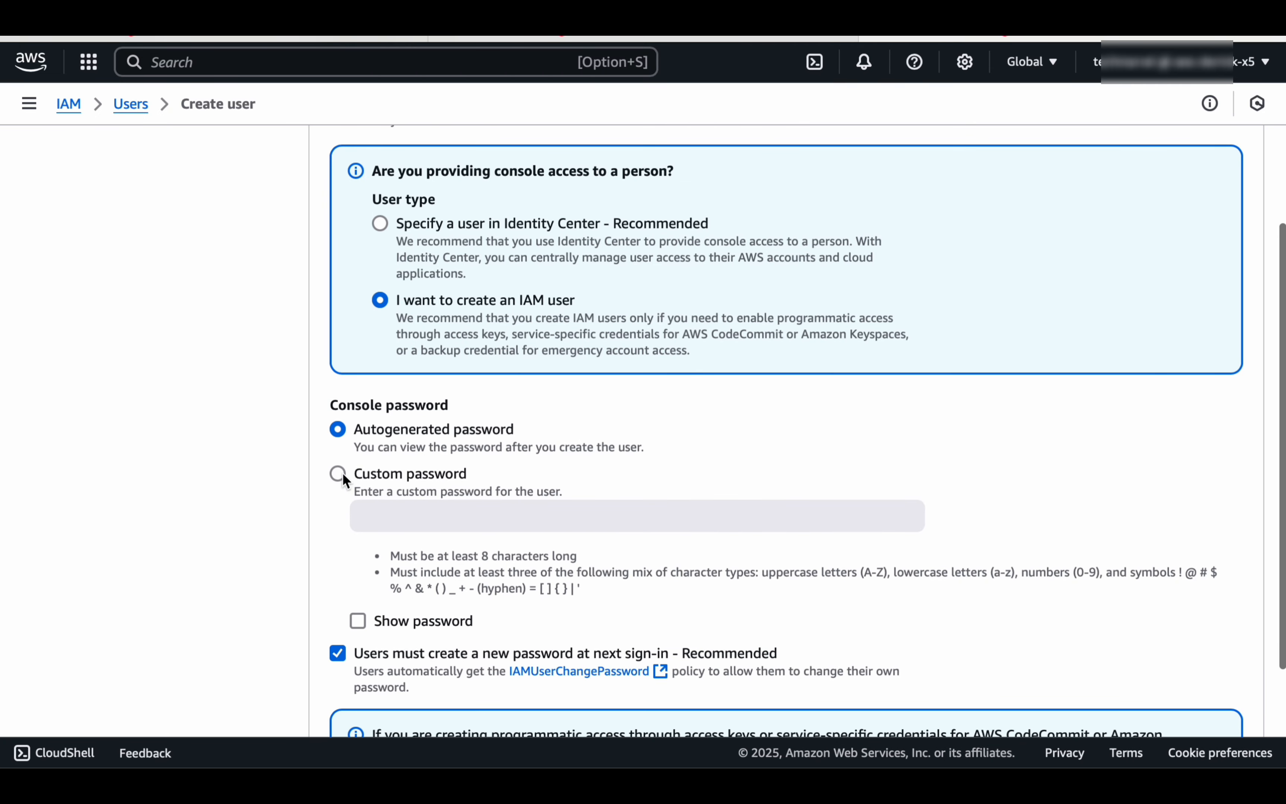
{"action": "left_click", "coordinate": [342, 473]}
{"action": "left_click", "coordinate": [378, 517]}
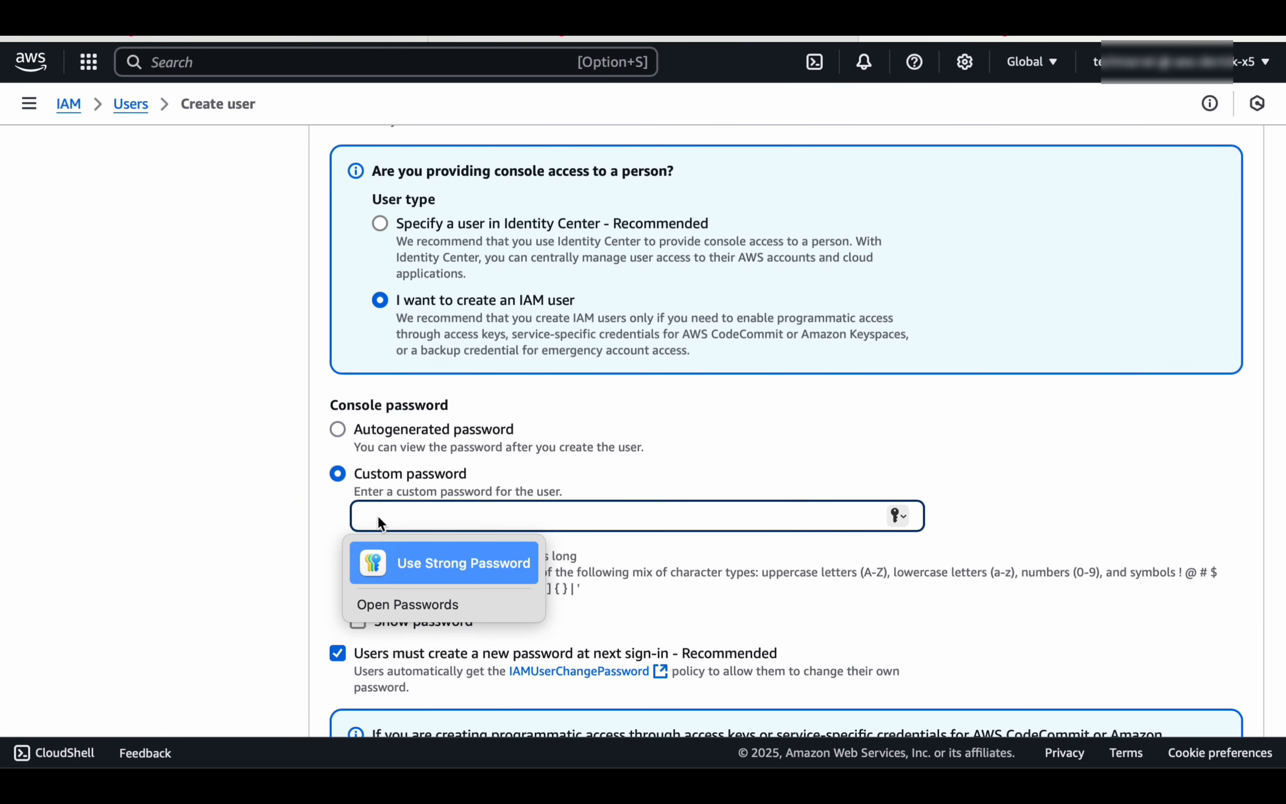
{"action": "type", "text": "•••••••"}
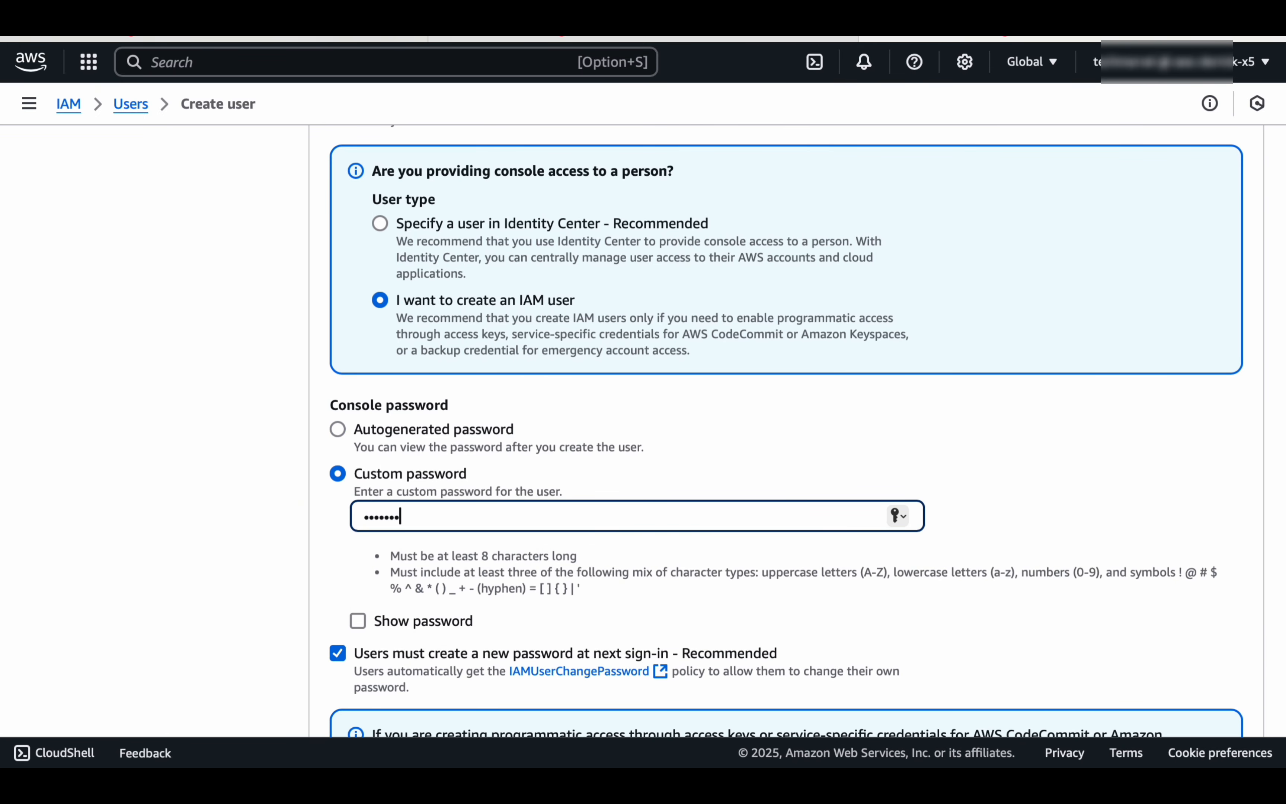
{"action": "type", "text": "•••••••"}
{"action": "scroll", "coordinate": [411, 564], "scroll_direction": "down", "scroll_amount": 3}
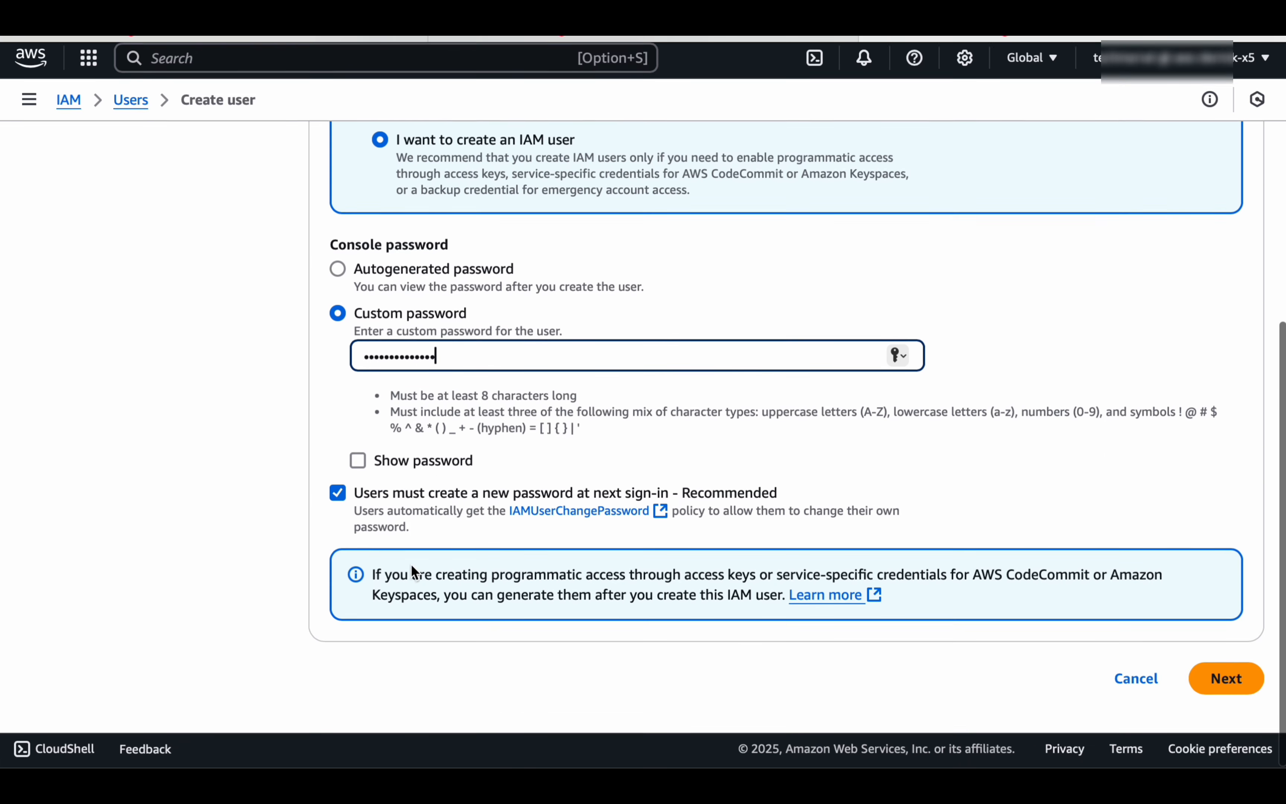
{"action": "left_click", "coordinate": [341, 493]}
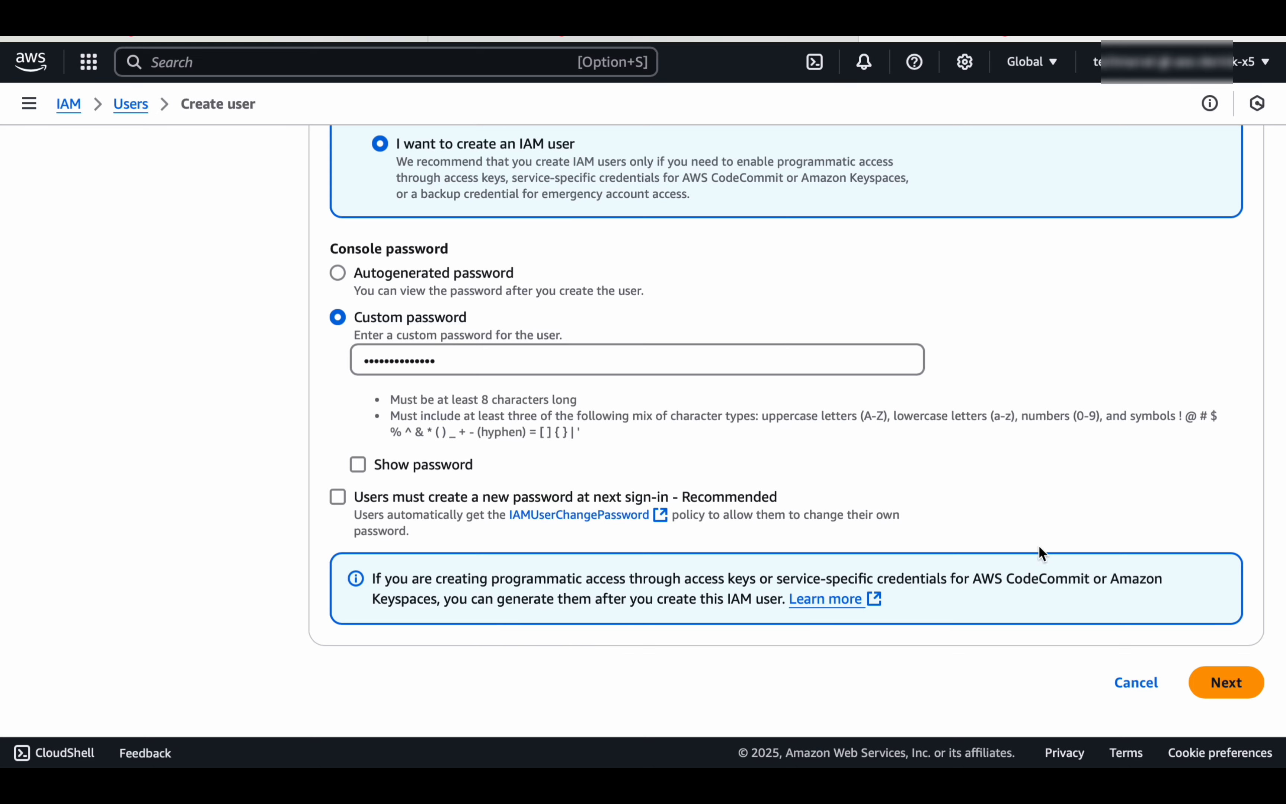
Step: Skip group assignment and continue to Review and create
{"action": "left_click", "coordinate": [1219, 682]}
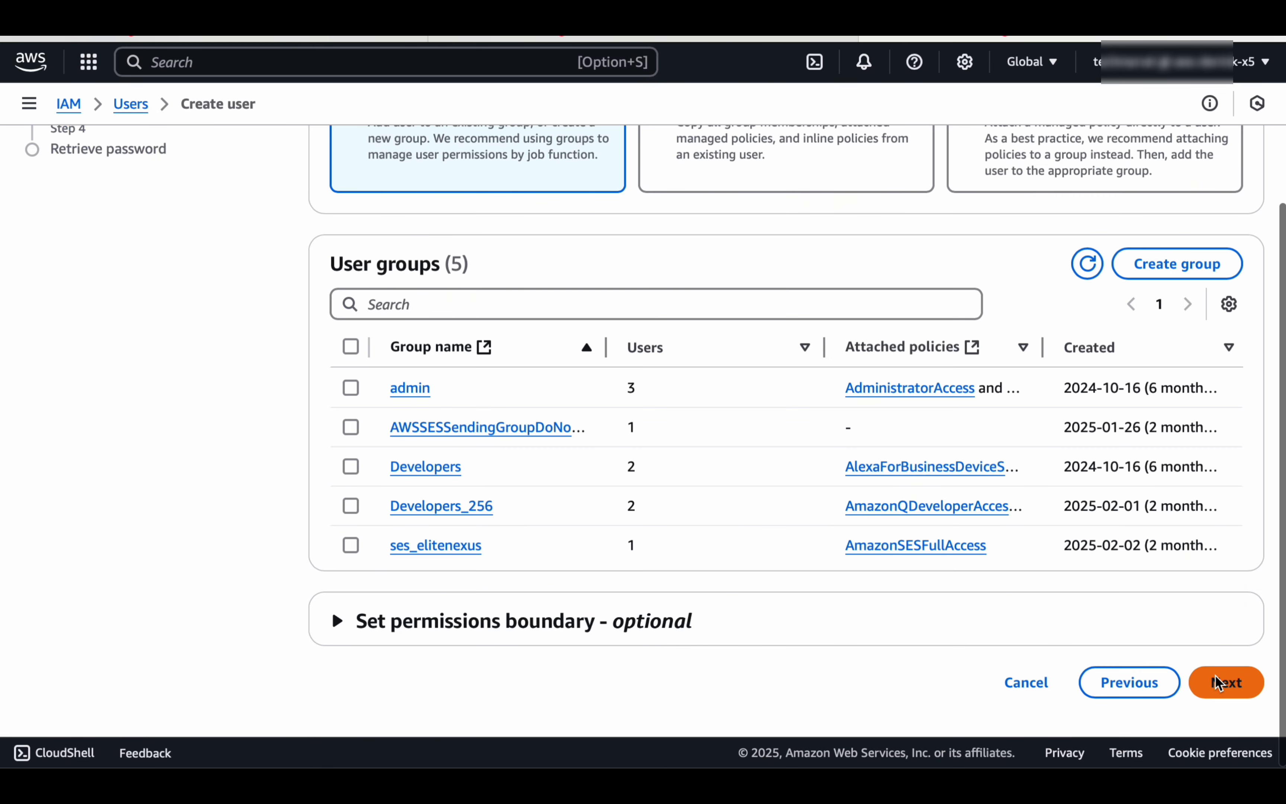
{"action": "scroll", "coordinate": [1044, 425], "scroll_direction": "up", "scroll_amount": 5}
{"action": "scroll", "coordinate": [1044, 424], "scroll_direction": "down", "scroll_amount": 4}
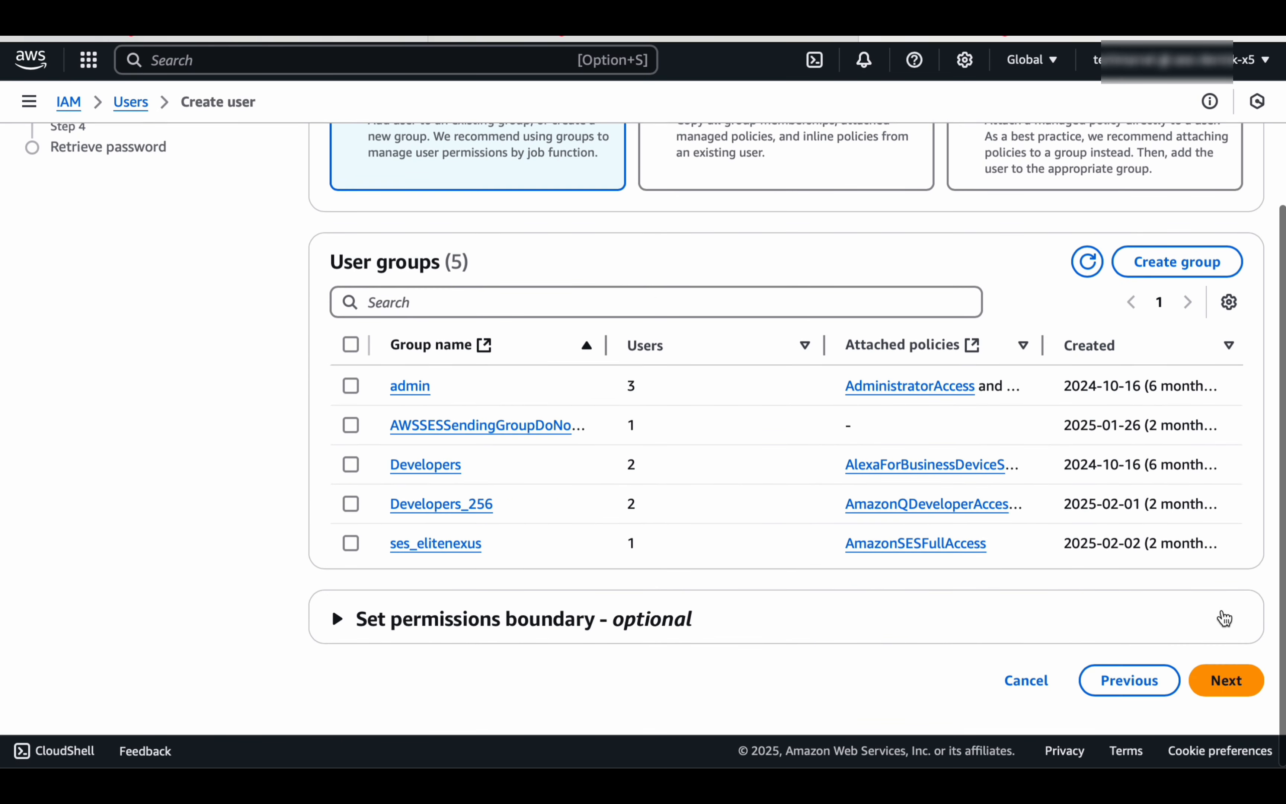
{"action": "left_click", "coordinate": [1226, 689]}
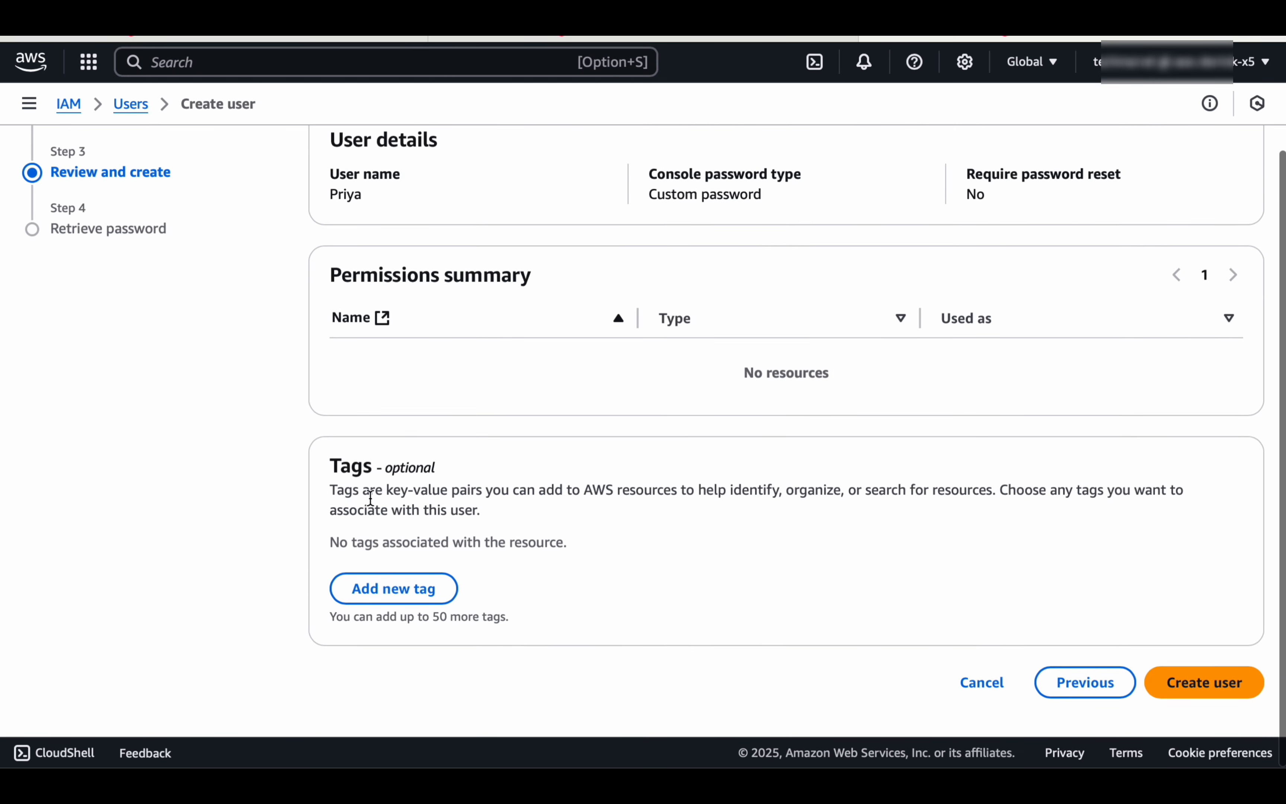
Step: Add the tag HR-Team with value HR, then create the user
{"action": "left_click", "coordinate": [395, 593]}
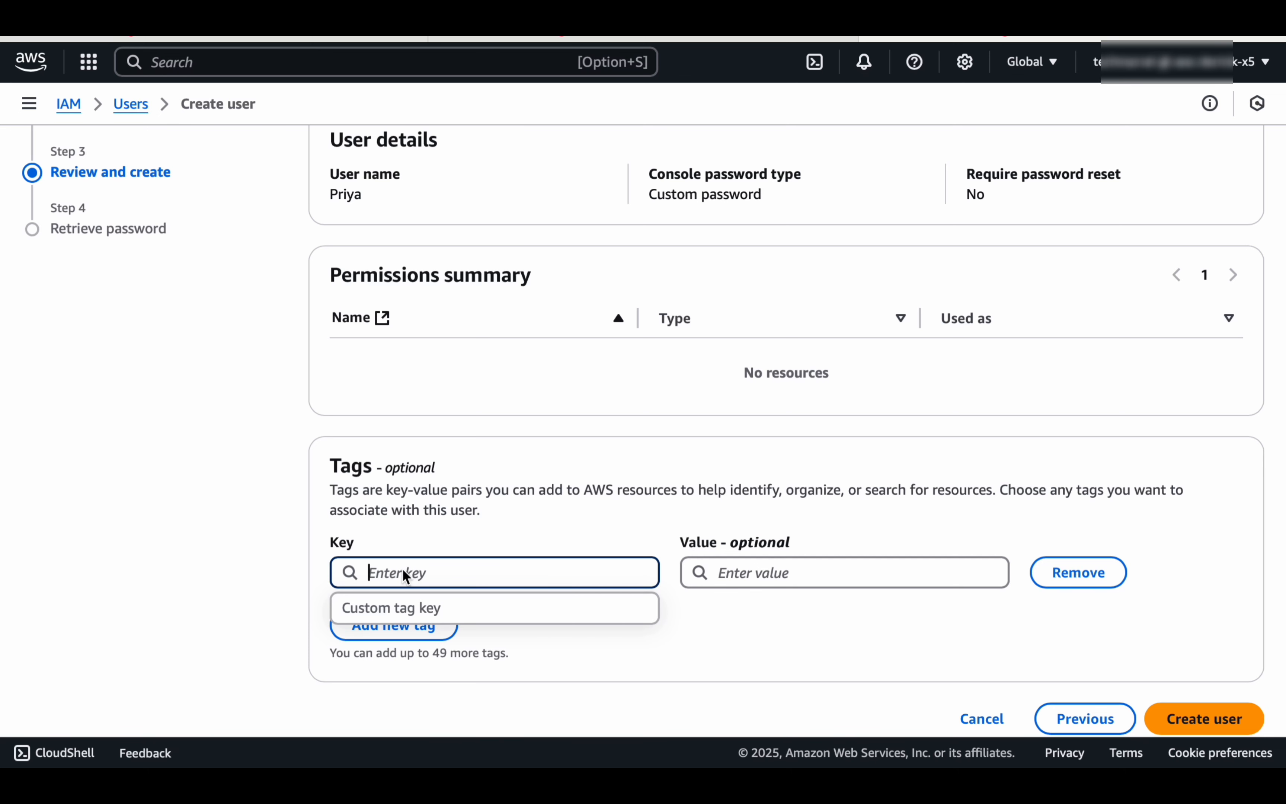
{"action": "type", "text": "HR"}
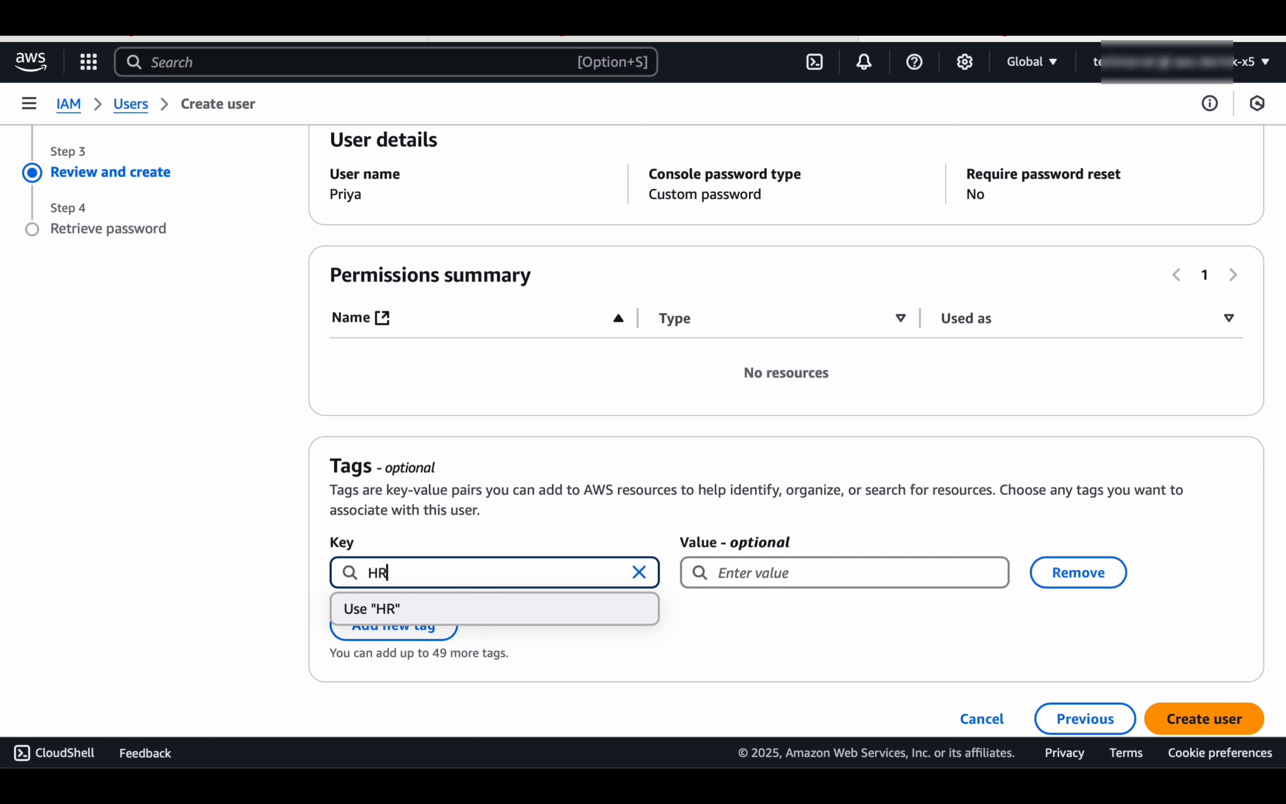
{"action": "type", "text": "-Team"}
{"action": "left_click", "coordinate": [760, 573]}
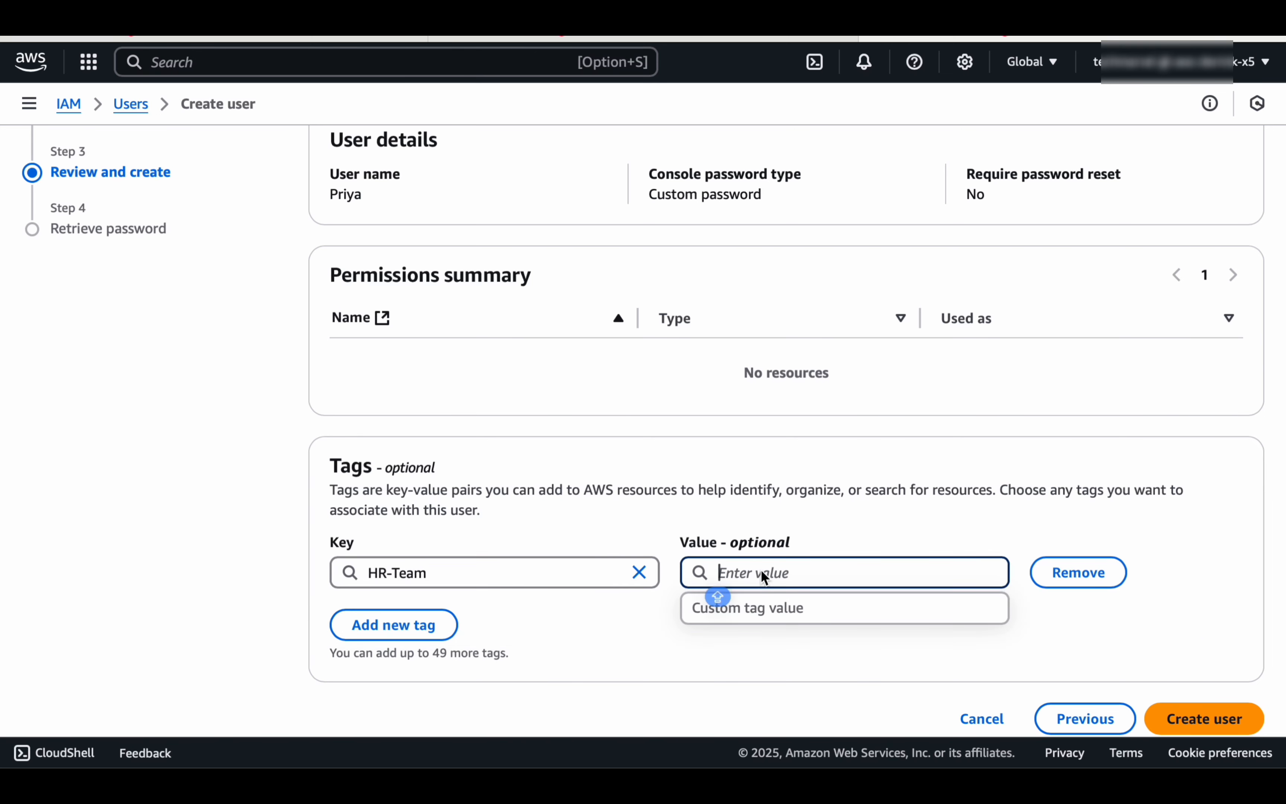
{"action": "type", "text": "HR"}
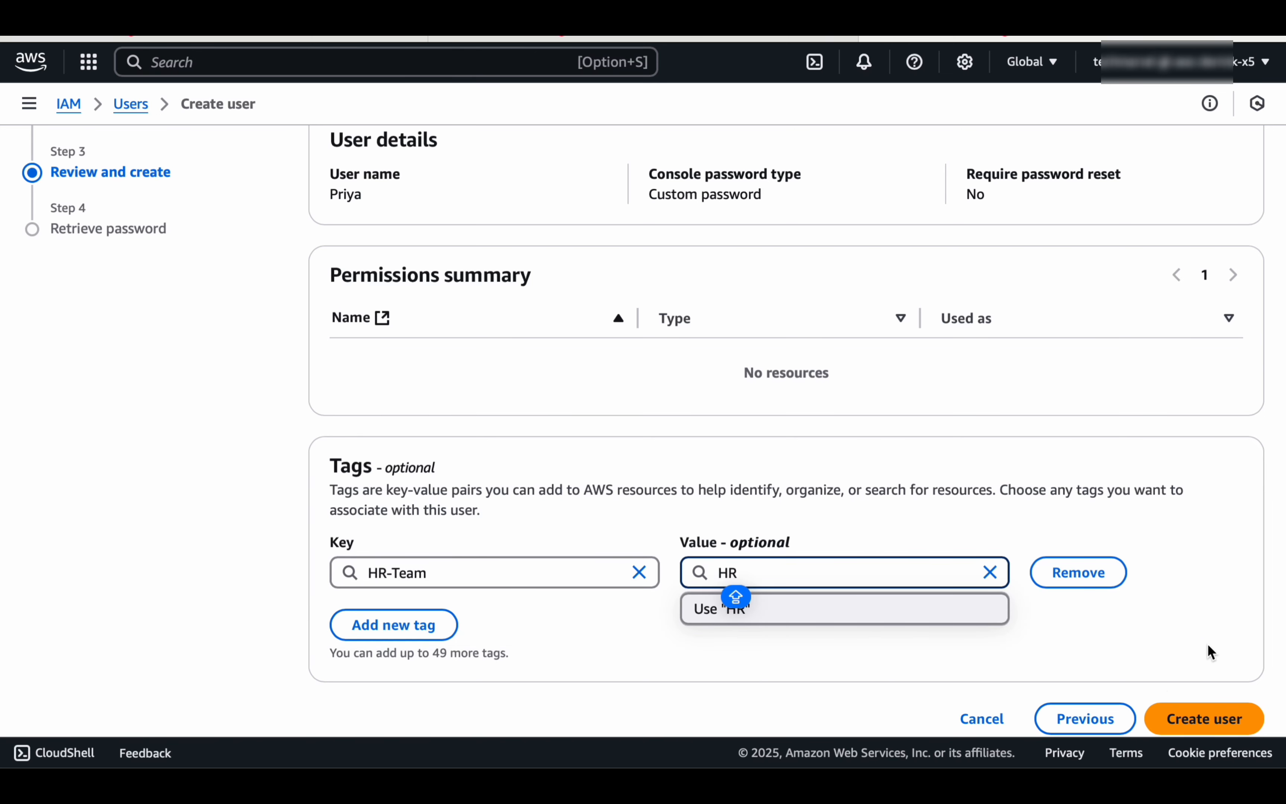
{"action": "scroll", "coordinate": [1209, 654], "scroll_direction": "down", "scroll_amount": 1}
{"action": "left_click", "coordinate": [1215, 677]}
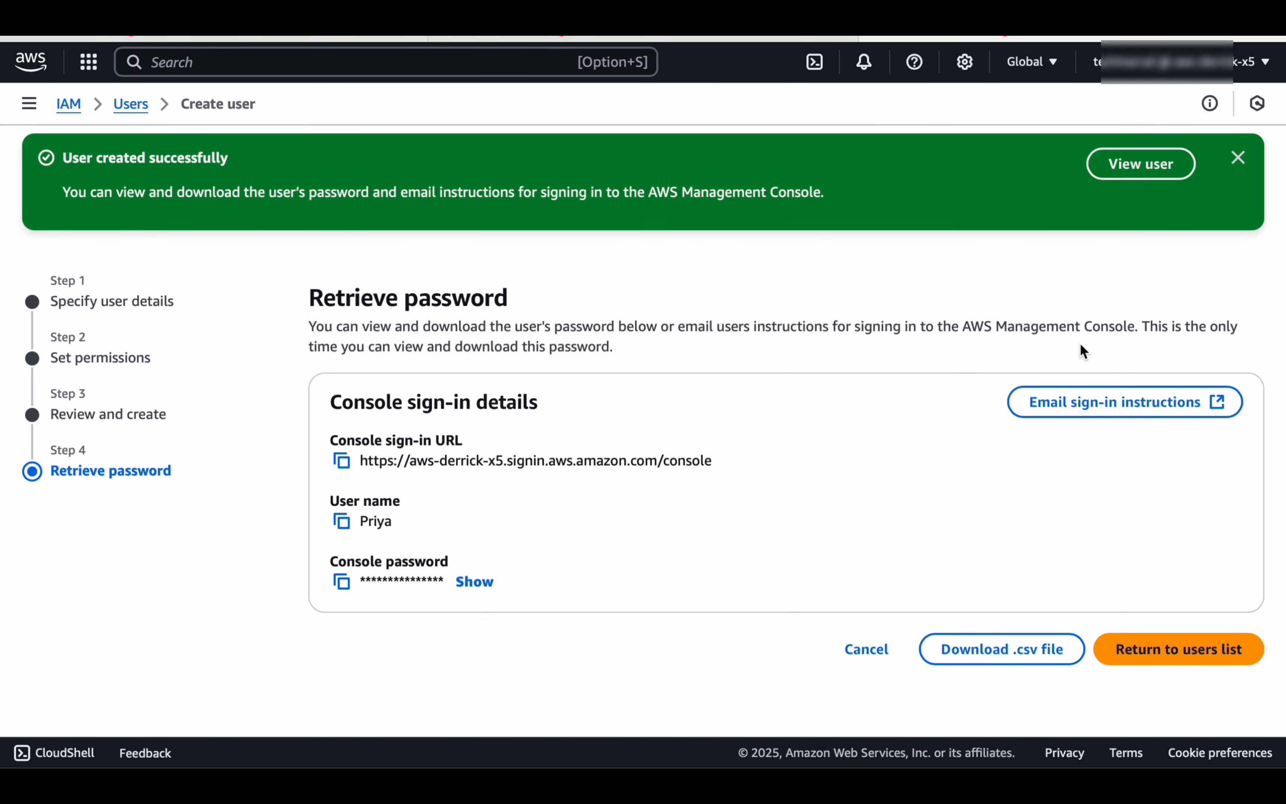
Step: Open the new user's page, skipping the password download and declining Safari's save prompt
{"action": "left_click", "coordinate": [1142, 160]}
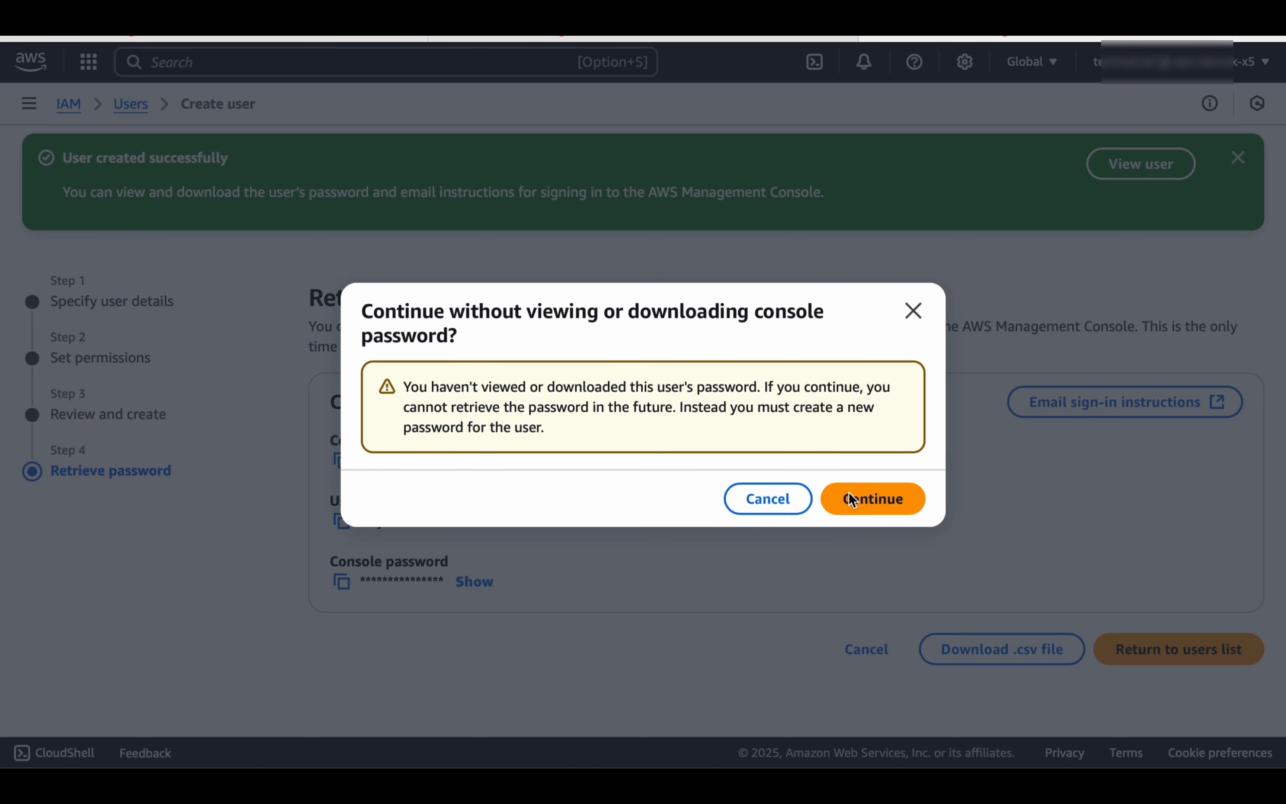
{"action": "left_click", "coordinate": [882, 508]}
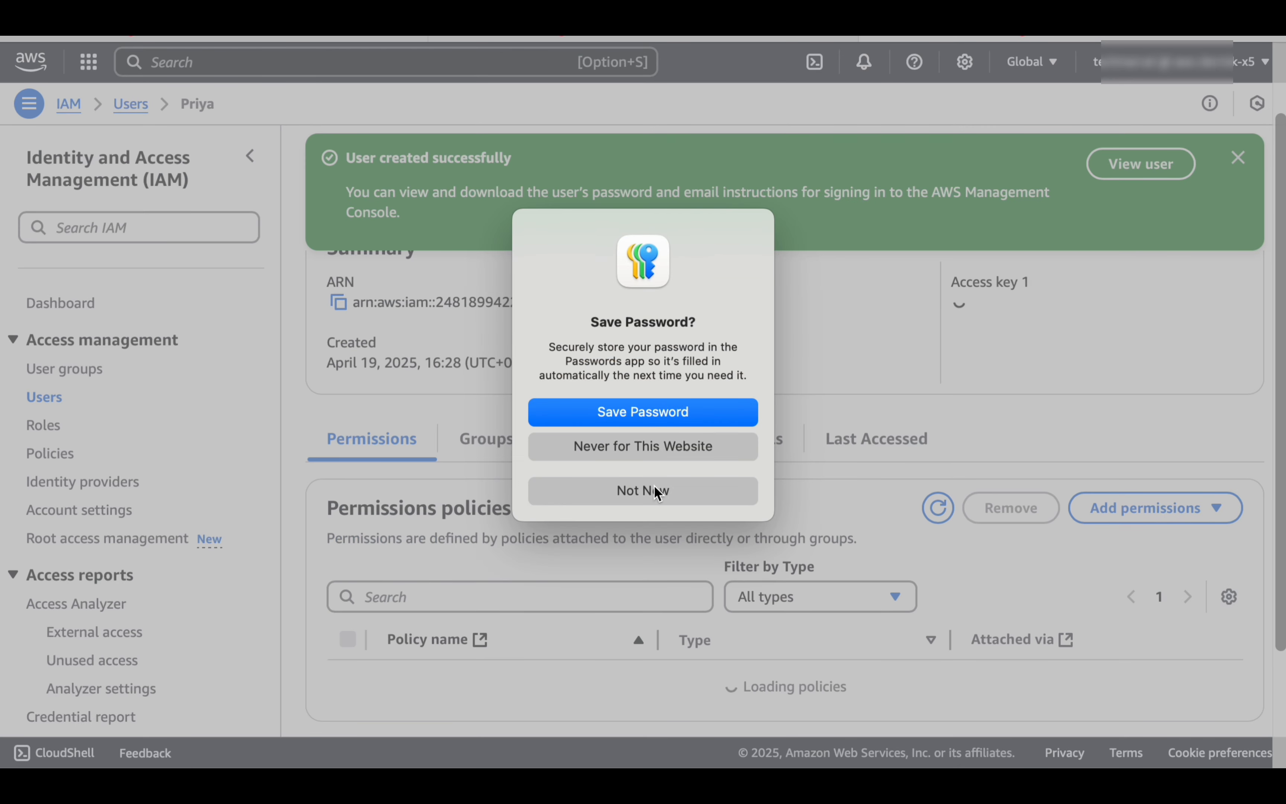
{"action": "left_click", "coordinate": [654, 485]}
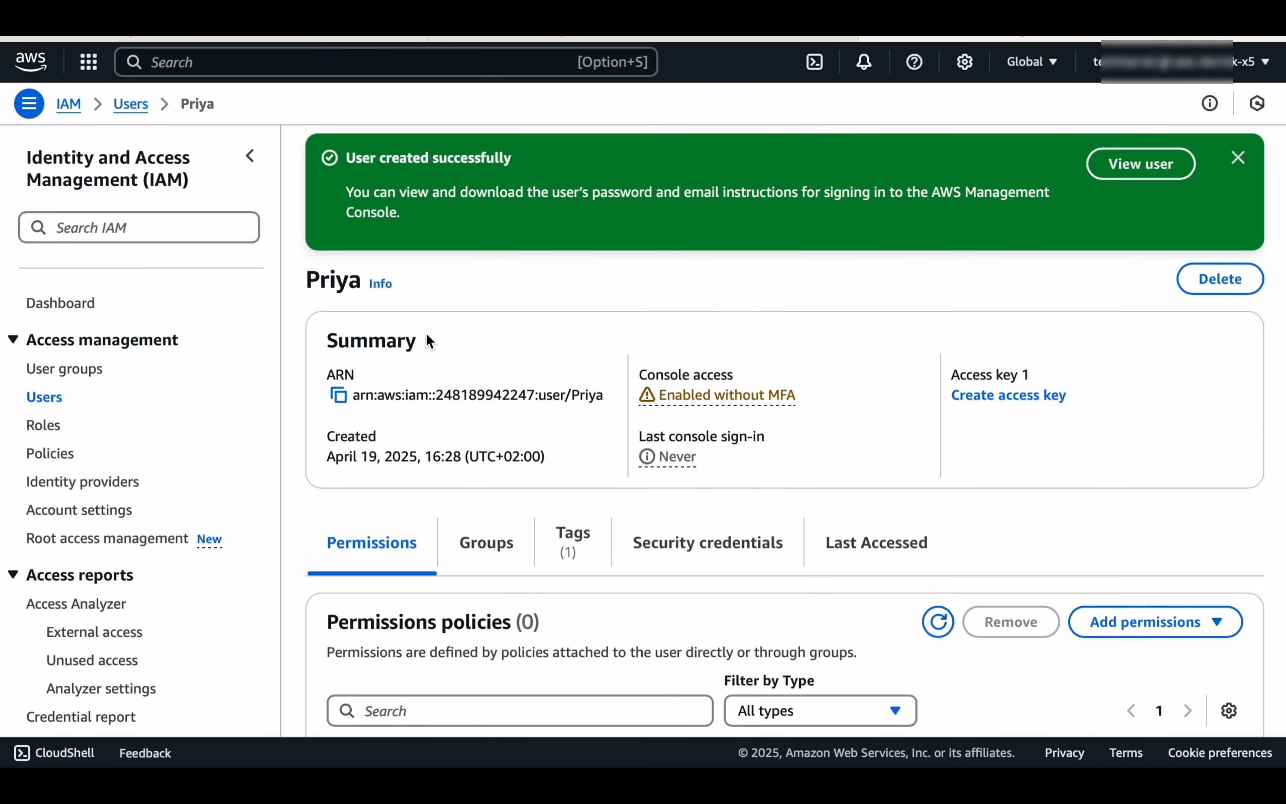
{"action": "scroll", "coordinate": [534, 426], "scroll_direction": "down", "scroll_amount": 3}
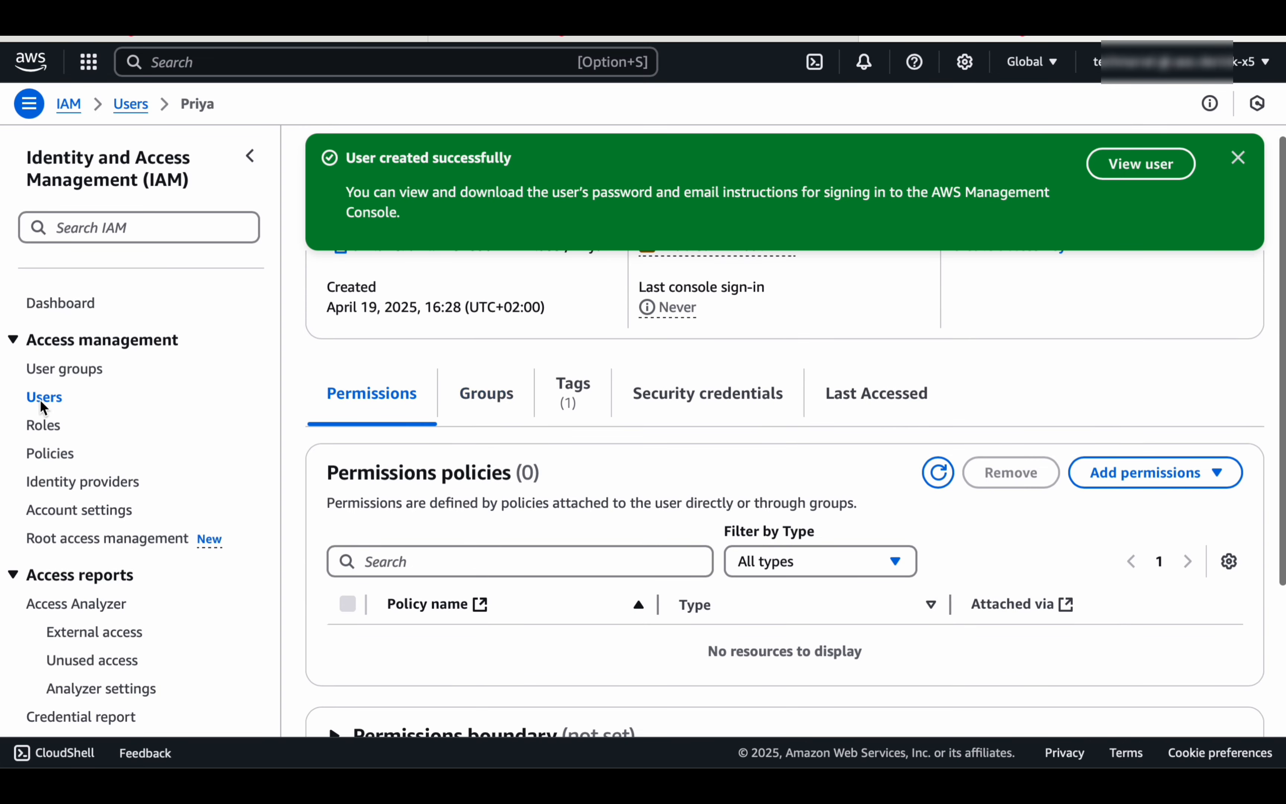
Step: Return to the IAM Users list, now showing 9 users
{"action": "left_click", "coordinate": [40, 402]}
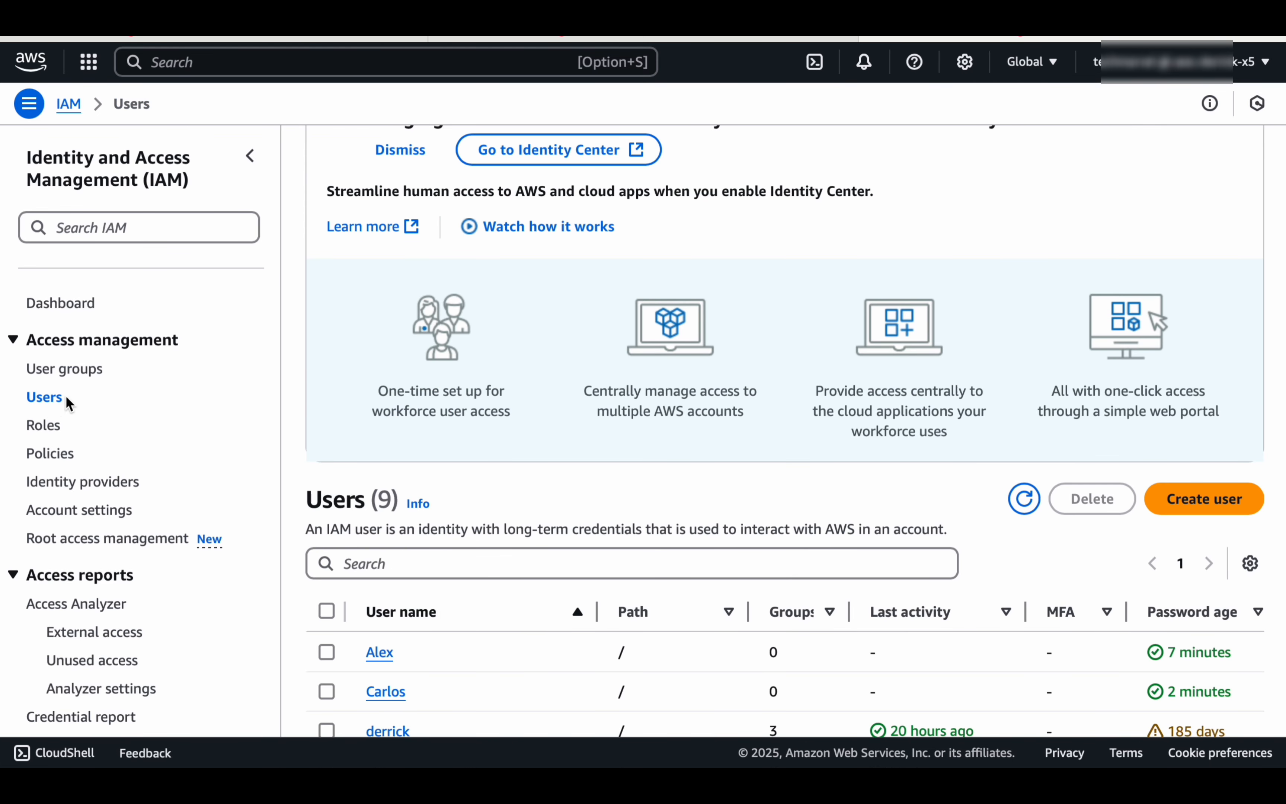
{"action": "scroll", "coordinate": [568, 466], "scroll_direction": "down", "scroll_amount": 3}
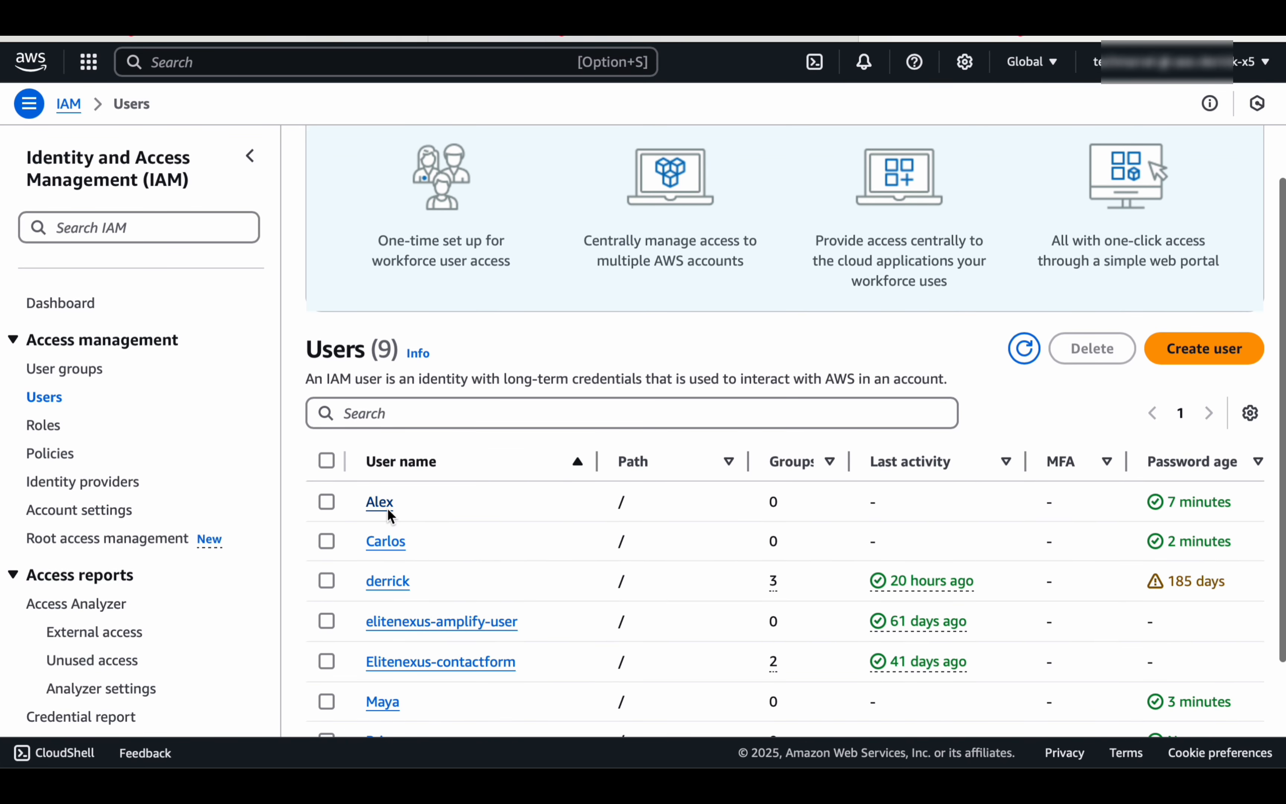
{"action": "scroll", "coordinate": [400, 542], "scroll_direction": "down", "scroll_amount": 2}
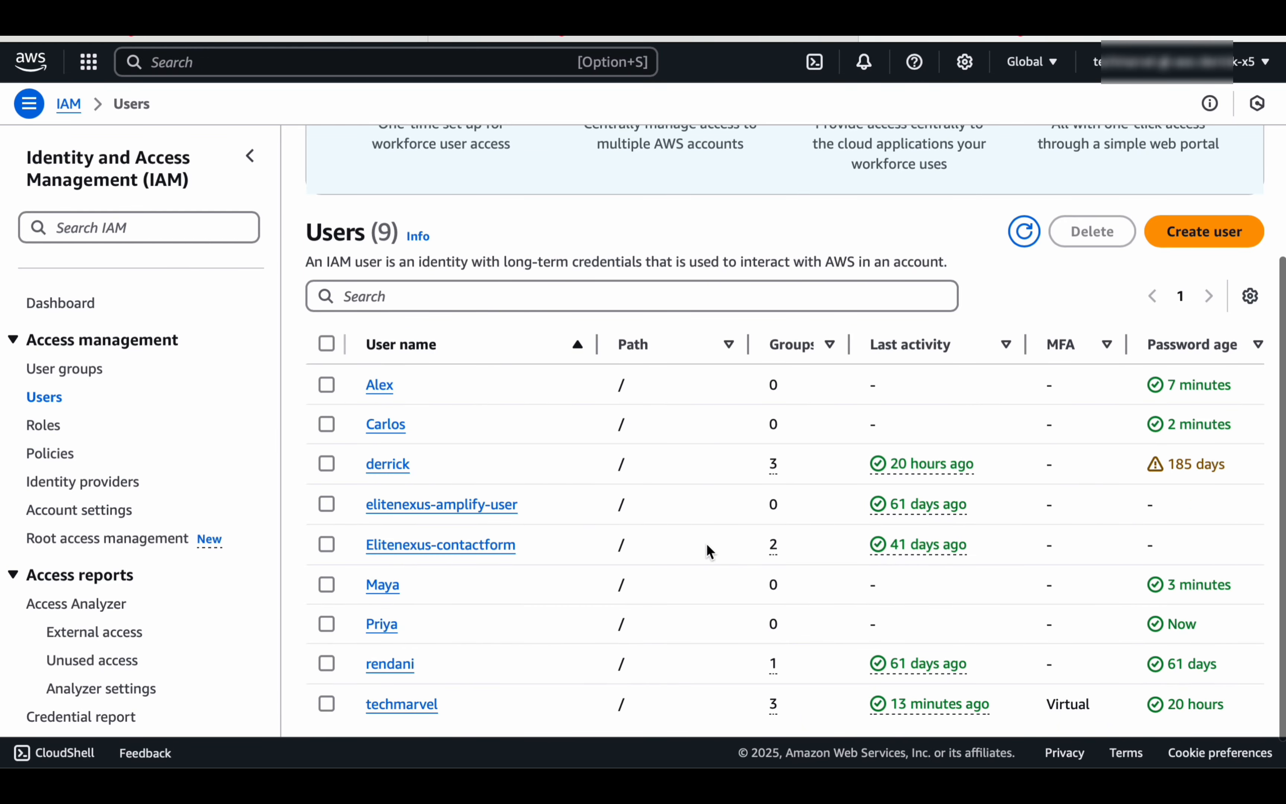
{"action": "scroll", "coordinate": [706, 543], "scroll_direction": "up", "scroll_amount": 6}
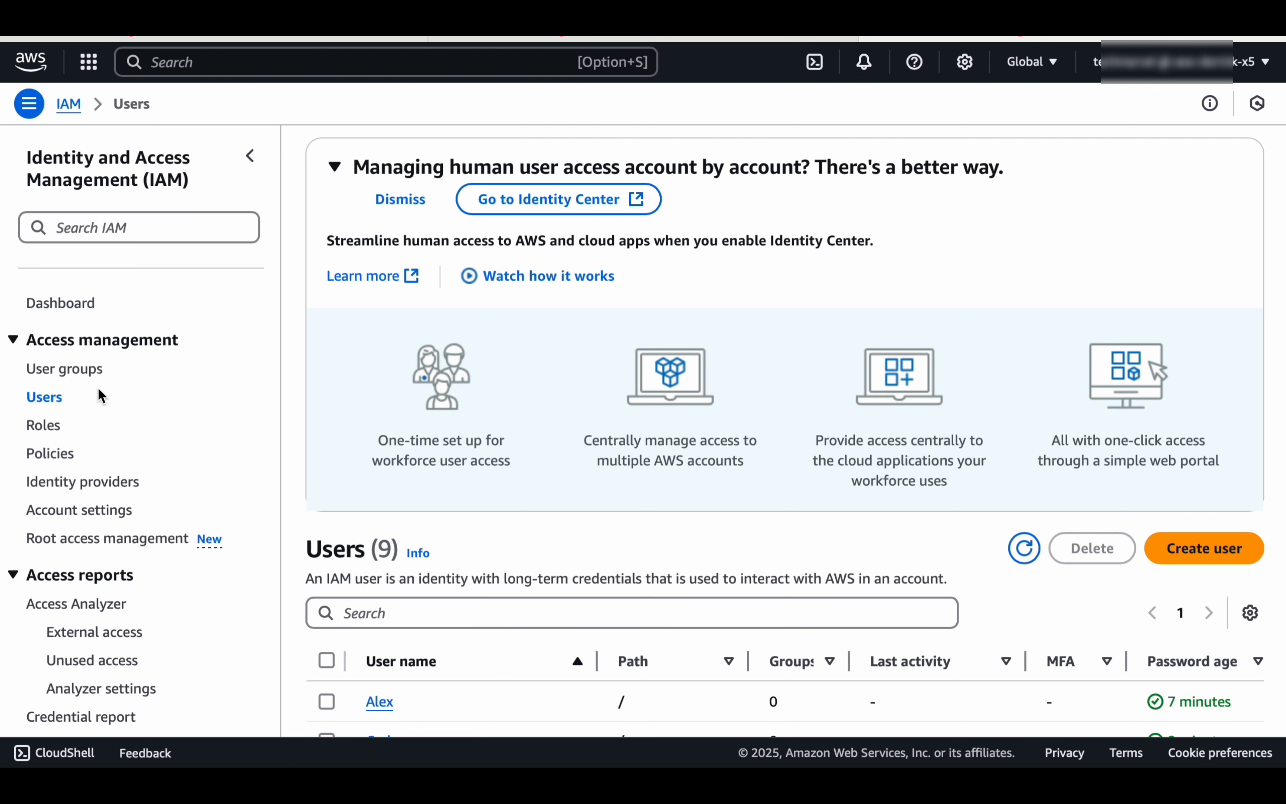
Step: Open User groups and start creating a new user group
{"action": "left_click", "coordinate": [80, 372]}
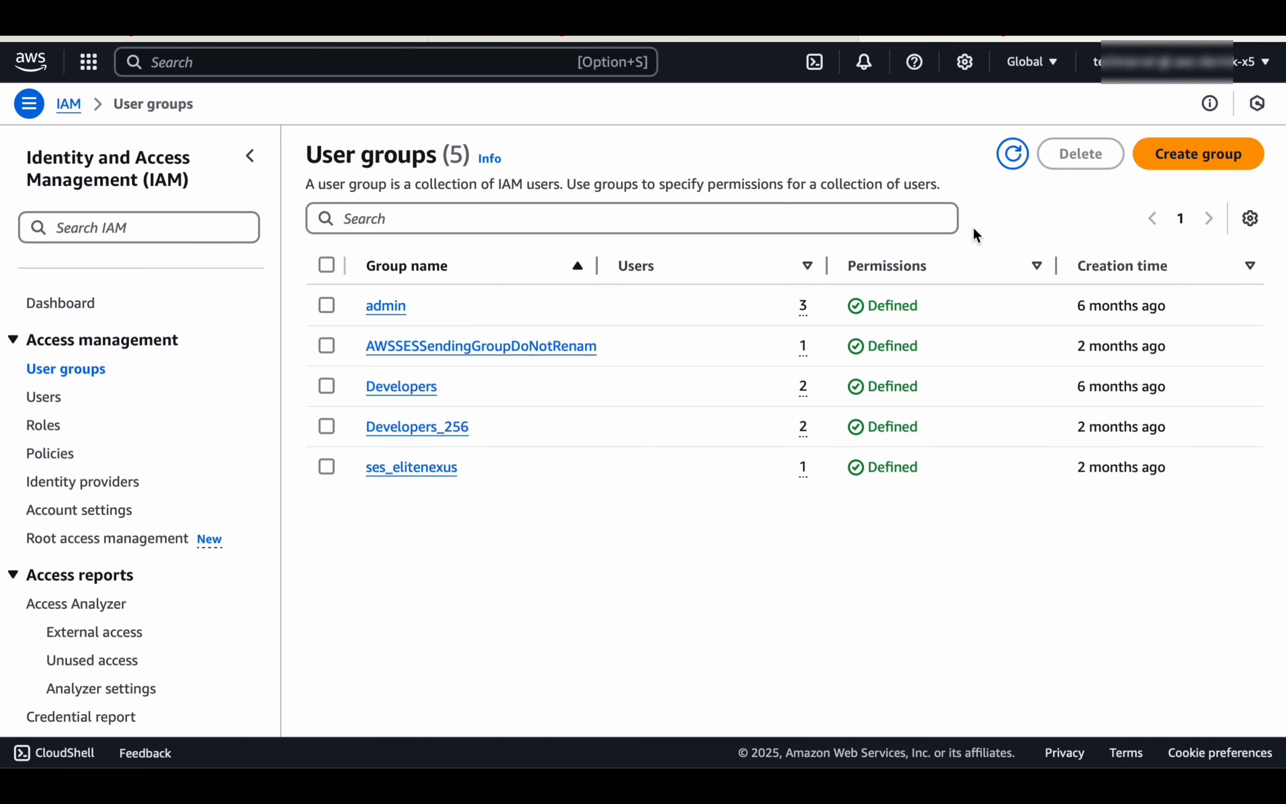
{"action": "left_click", "coordinate": [1192, 171]}
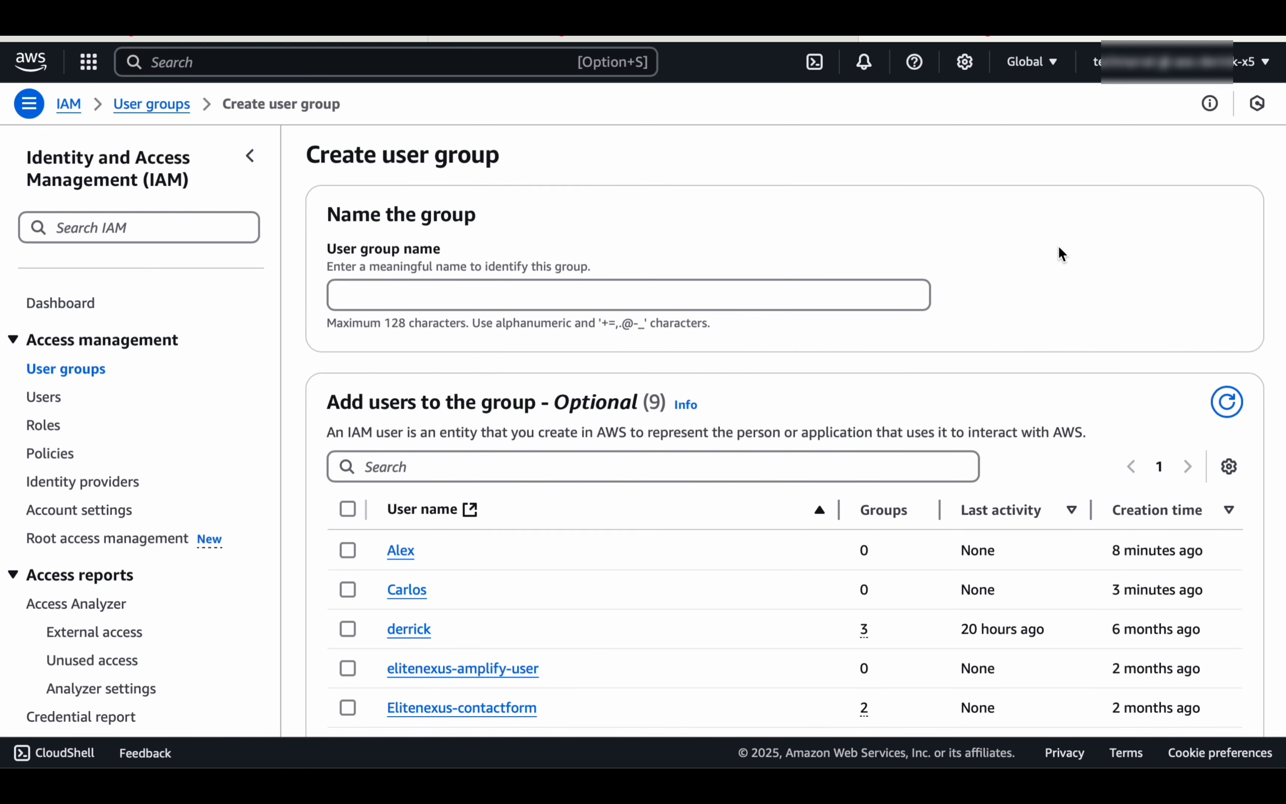
{"action": "scroll", "coordinate": [833, 338], "scroll_direction": "down", "scroll_amount": 1}
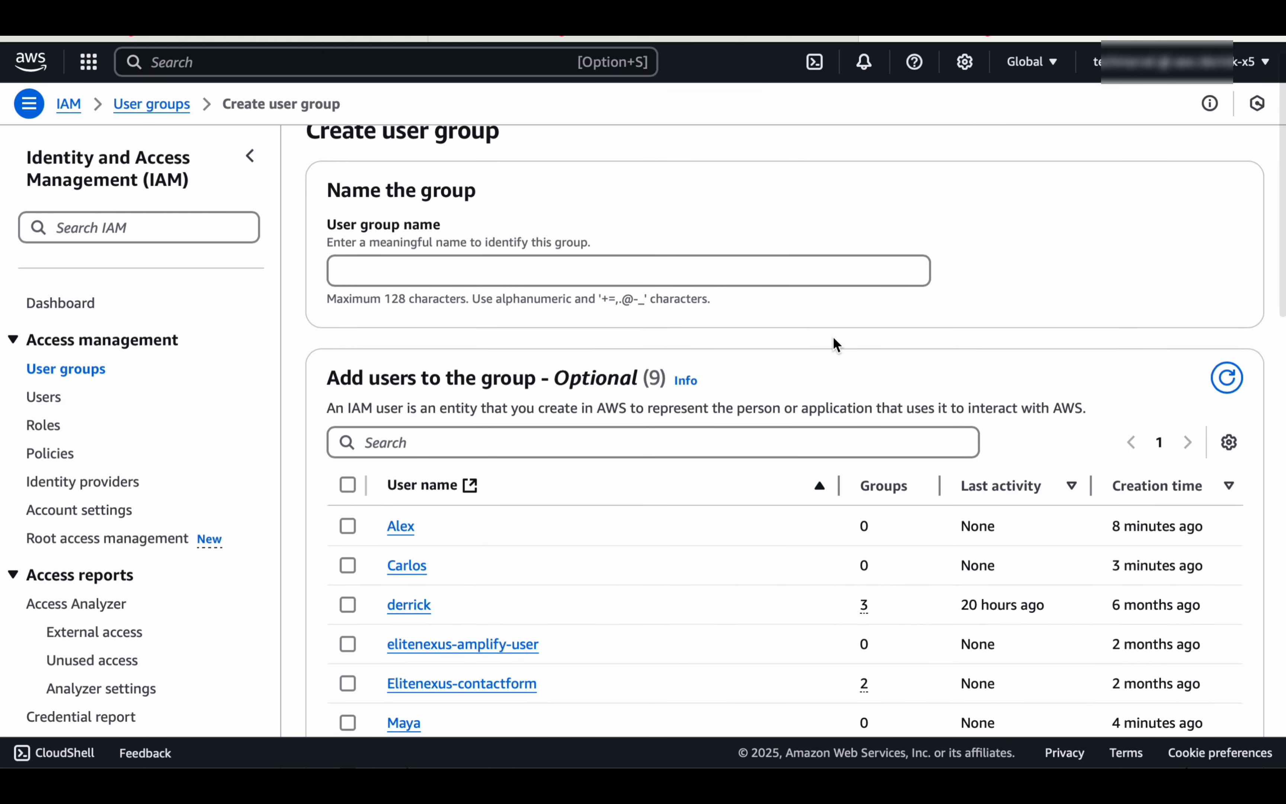
{"action": "left_click", "coordinate": [509, 274]}
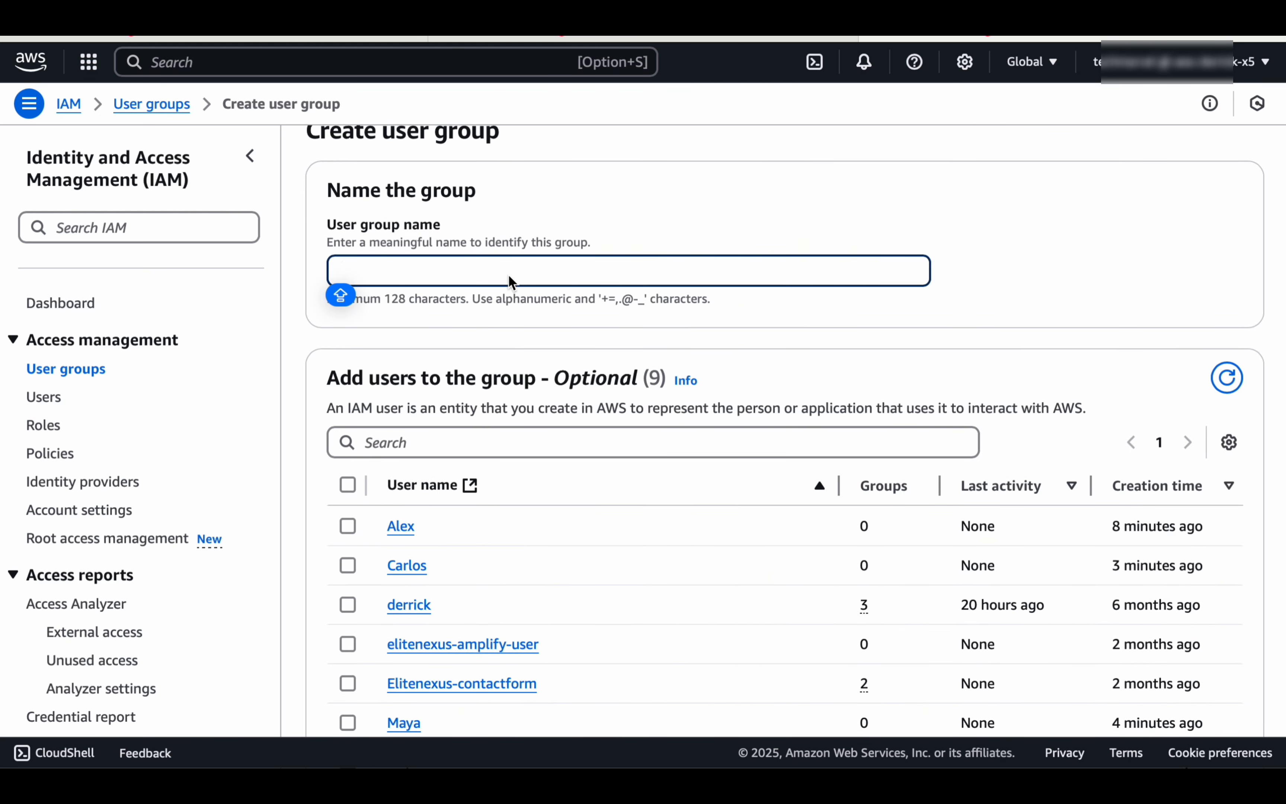
{"action": "type", "text": "De"}
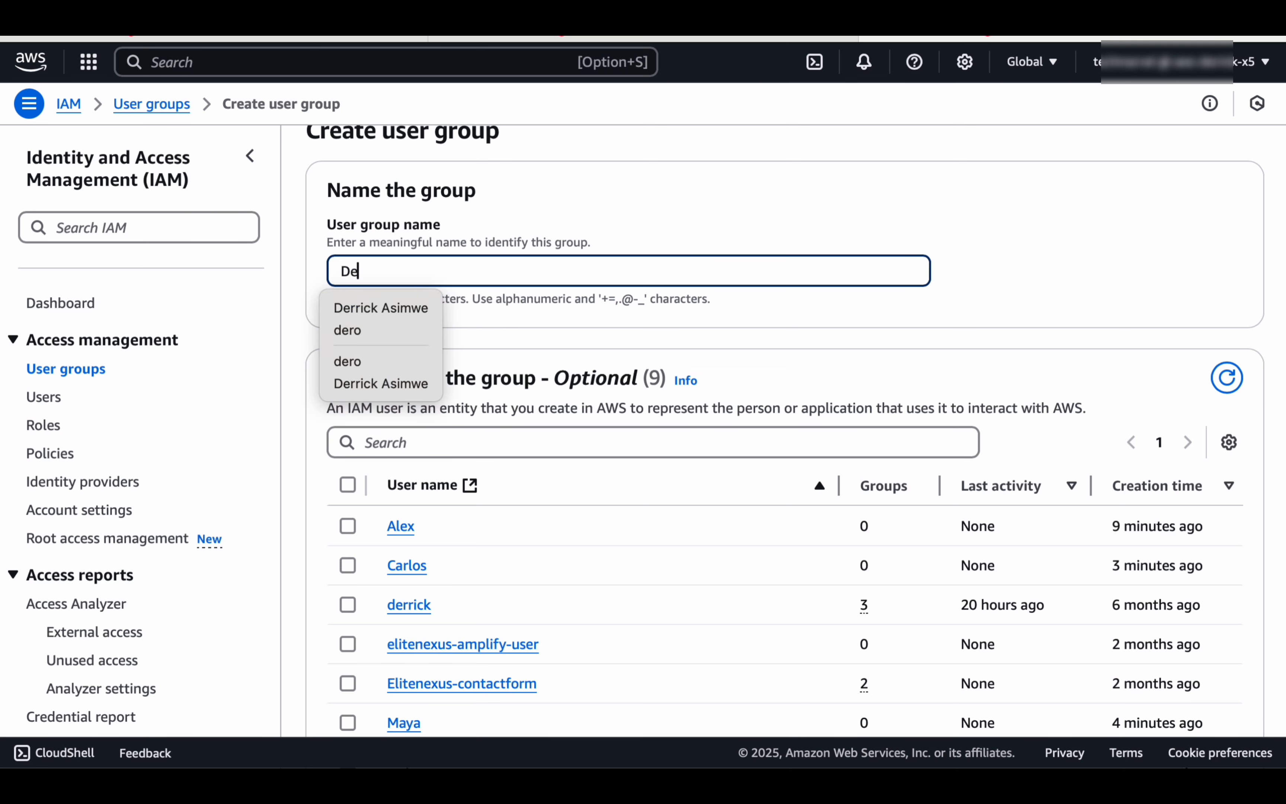
{"action": "type", "text": "v-Team"}
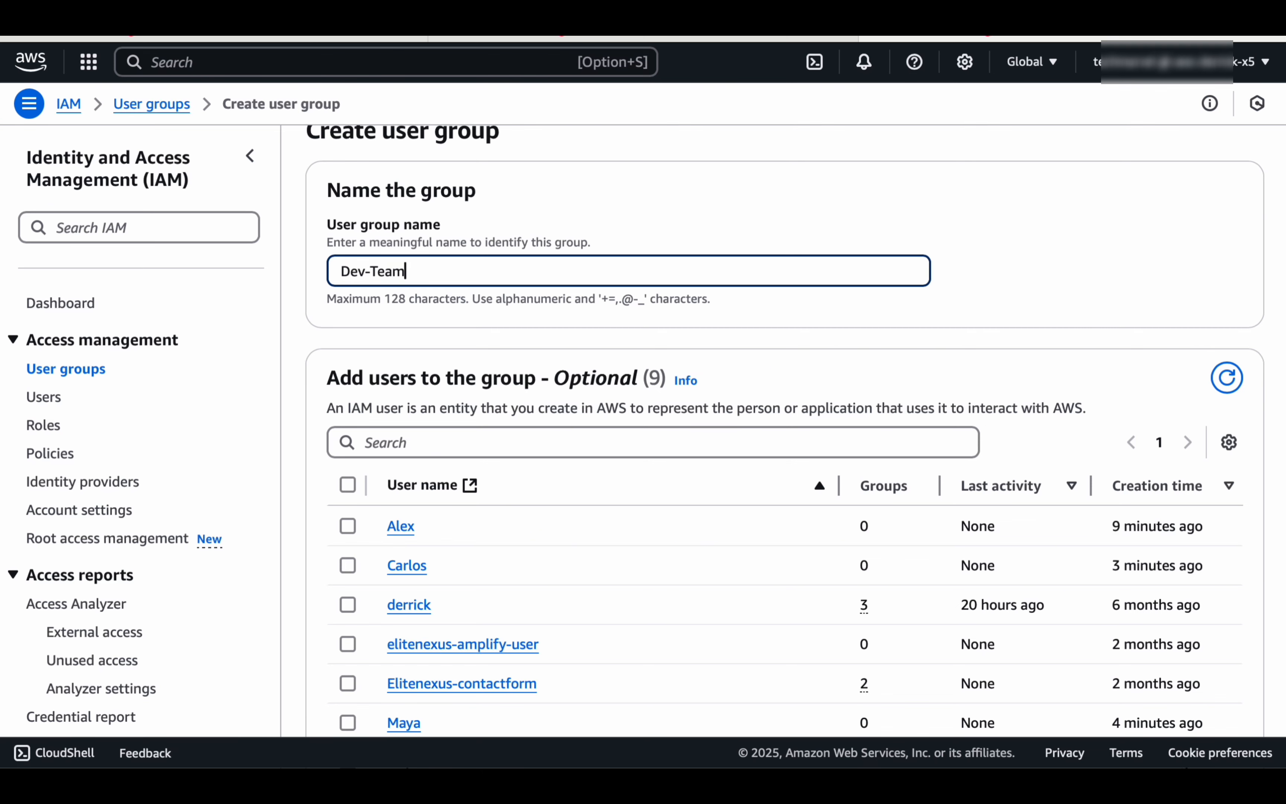
{"action": "scroll", "coordinate": [510, 263], "scroll_direction": "down", "scroll_amount": 2}
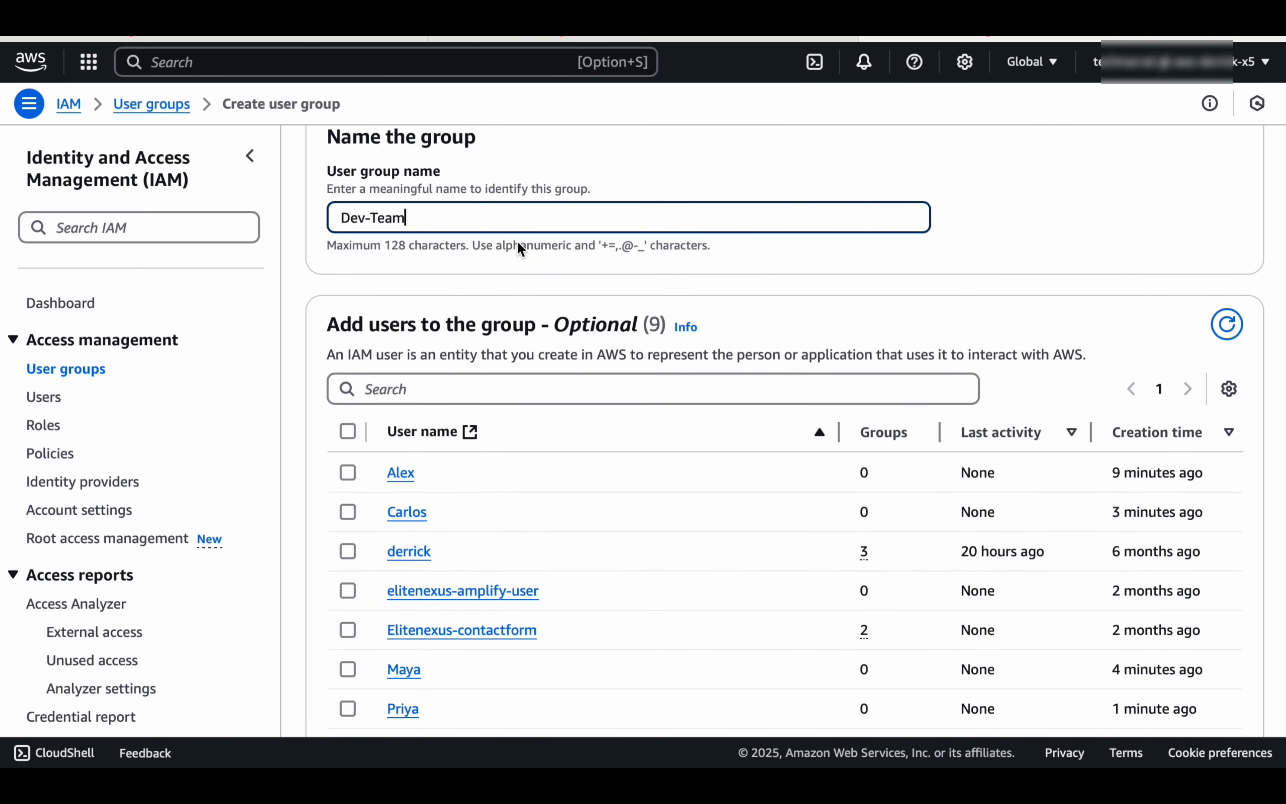
{"action": "scroll", "coordinate": [519, 248], "scroll_direction": "down", "scroll_amount": 2}
{"action": "scroll", "coordinate": [519, 245], "scroll_direction": "down", "scroll_amount": 1}
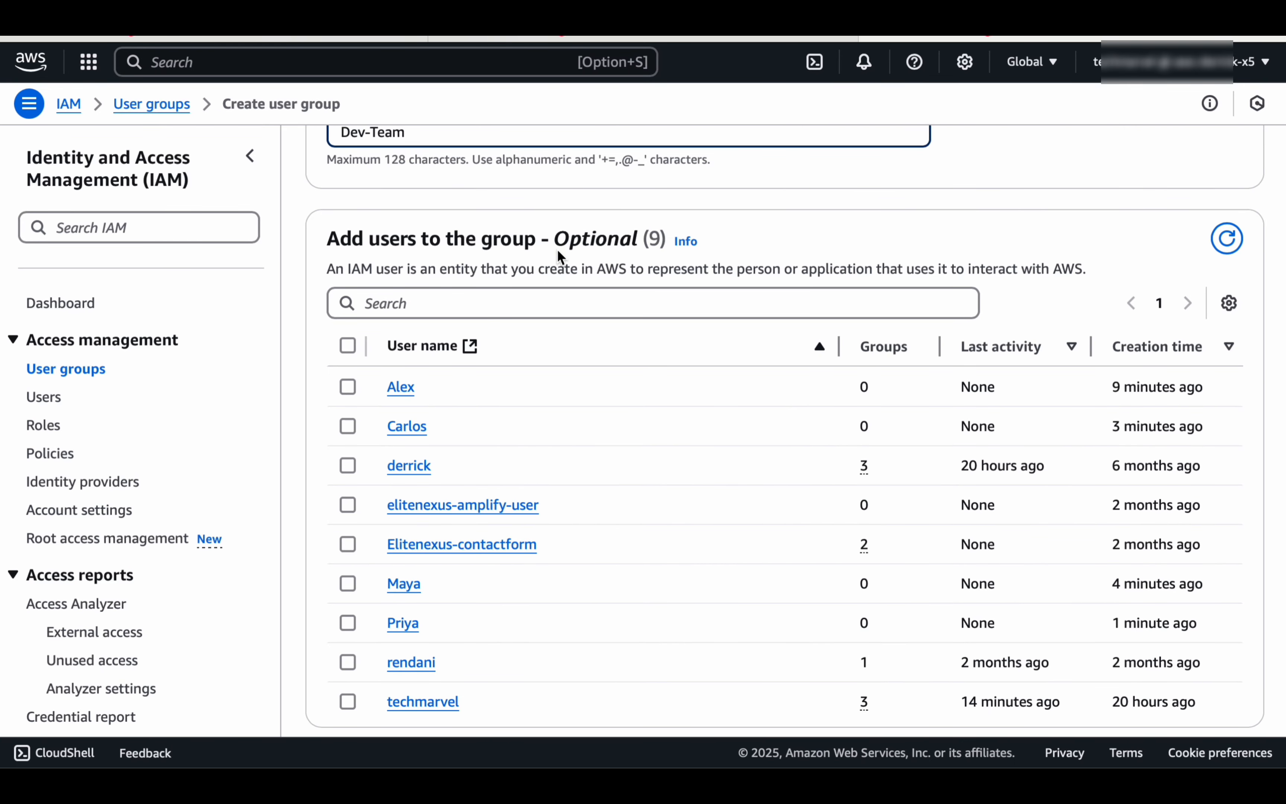
{"action": "left_click", "coordinate": [347, 583]}
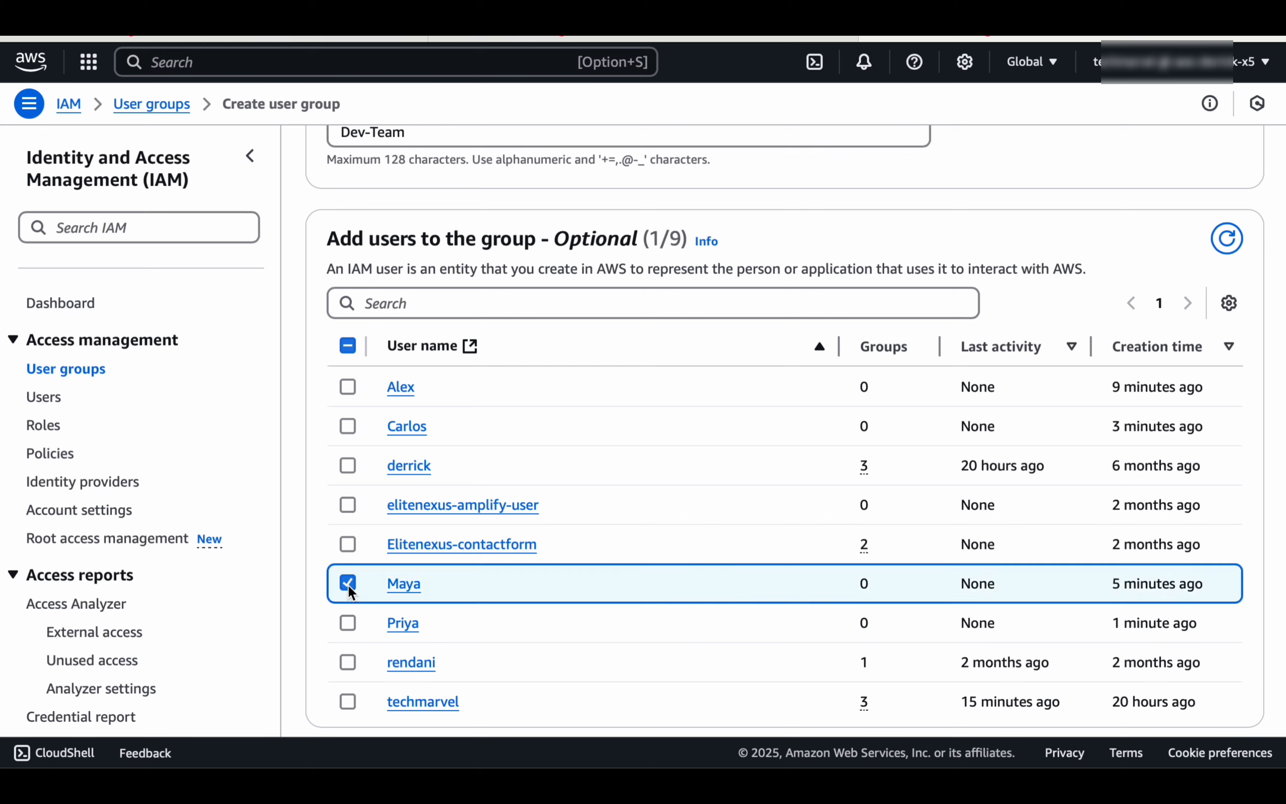
{"action": "left_click", "coordinate": [349, 387]}
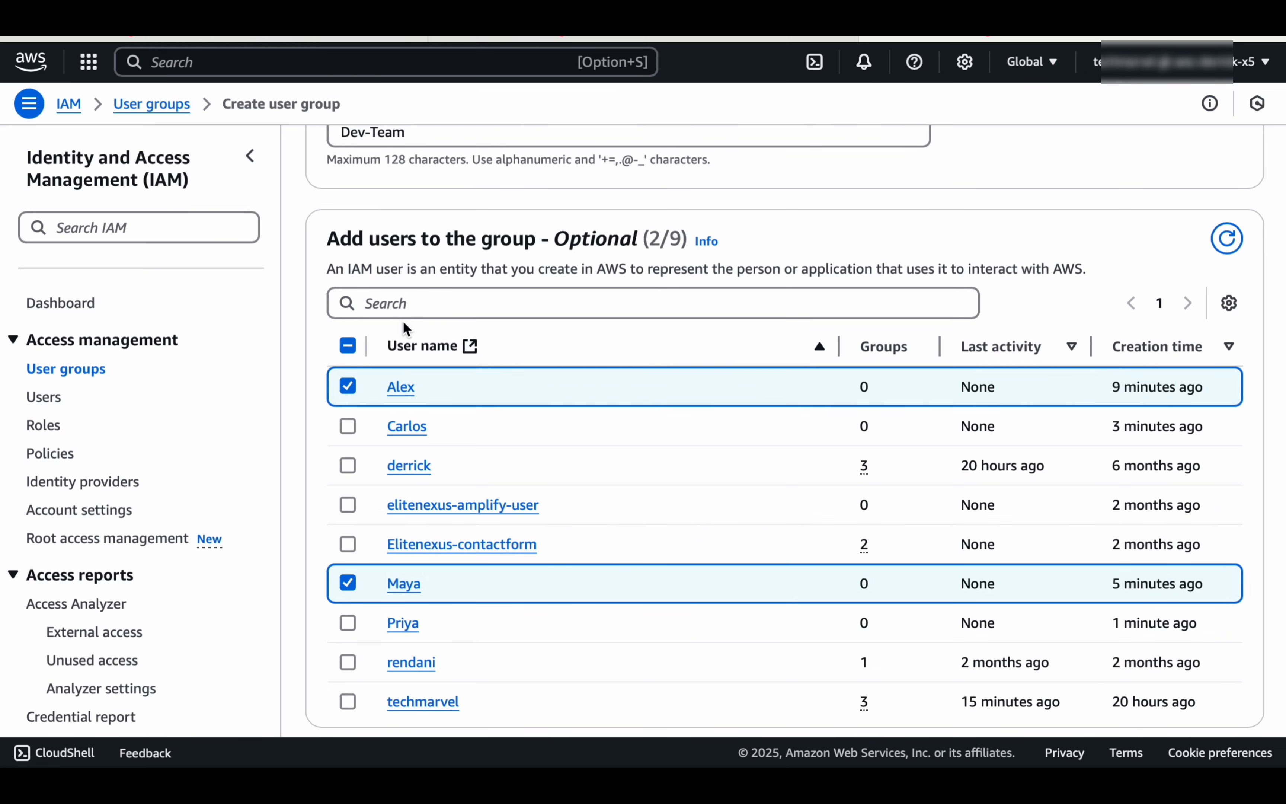
{"action": "scroll", "coordinate": [540, 417], "scroll_direction": "down", "scroll_amount": 2}
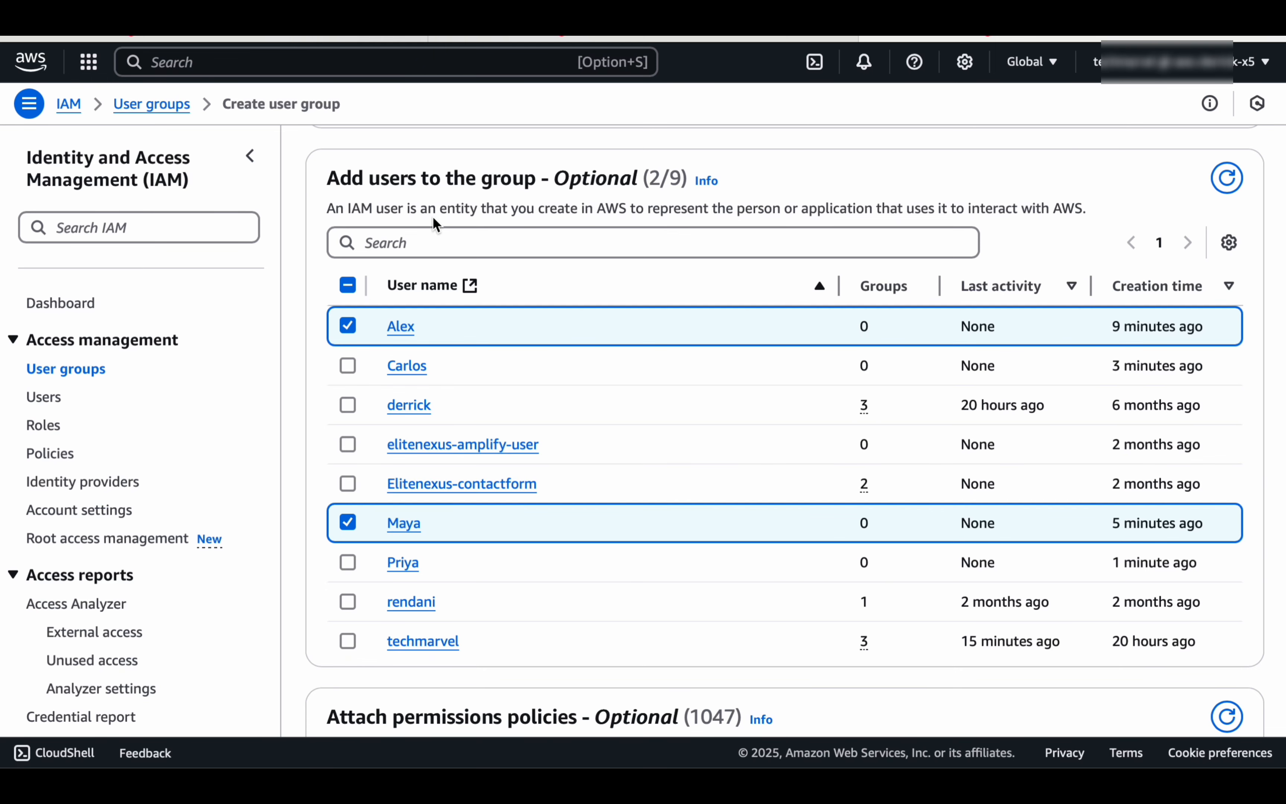
Step: Search policies for AmazonEC2Read, select AmazonEC2ReadOnlyAccess, then clear the search box
{"action": "scroll", "coordinate": [634, 404], "scroll_direction": "down", "scroll_amount": 7}
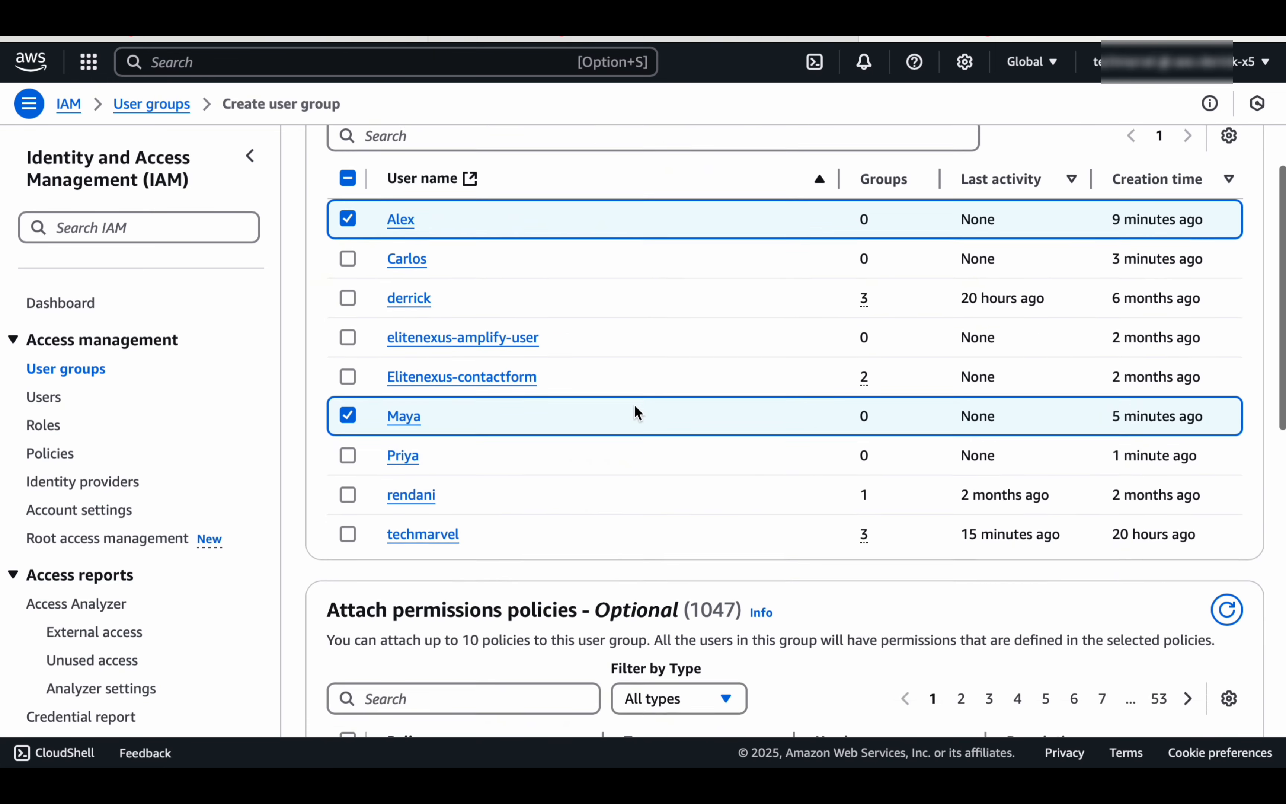
{"action": "scroll", "coordinate": [633, 404], "scroll_direction": "down", "scroll_amount": 1}
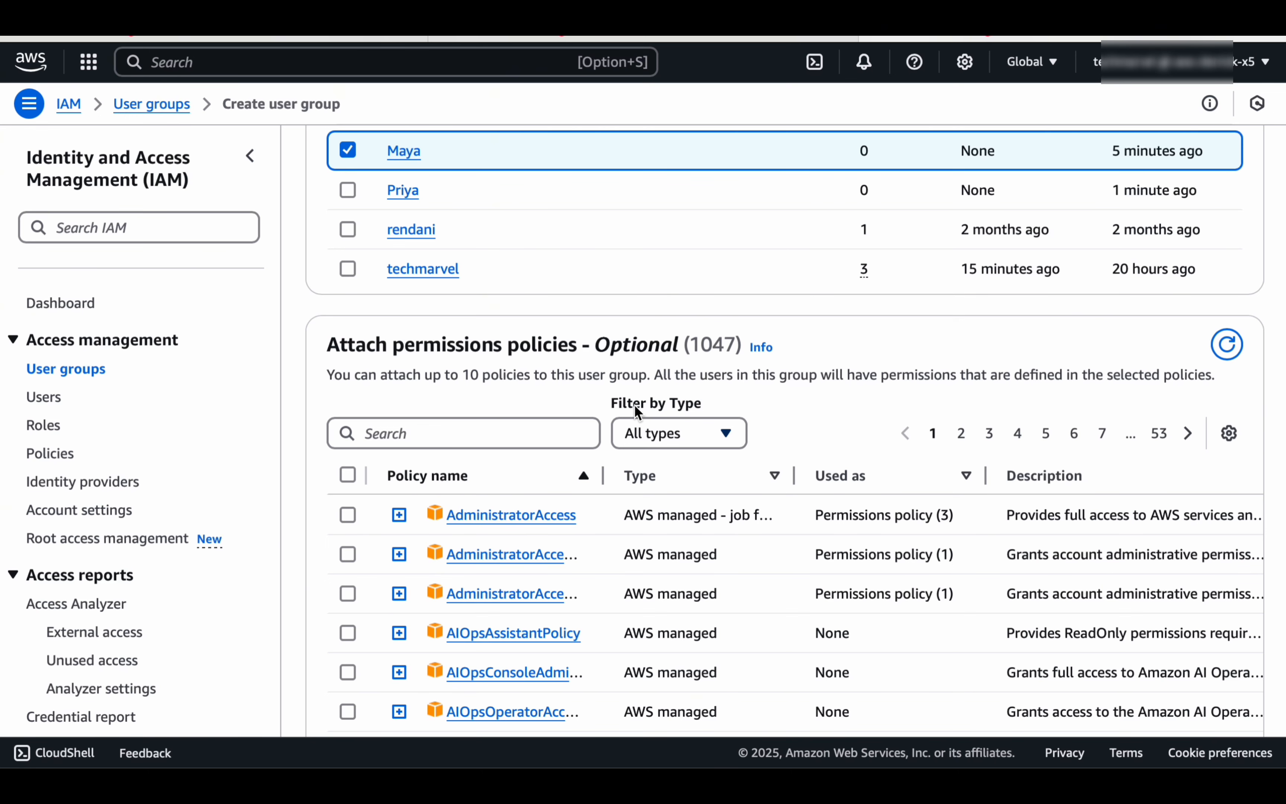
{"action": "scroll", "coordinate": [635, 378], "scroll_direction": "down", "scroll_amount": 1}
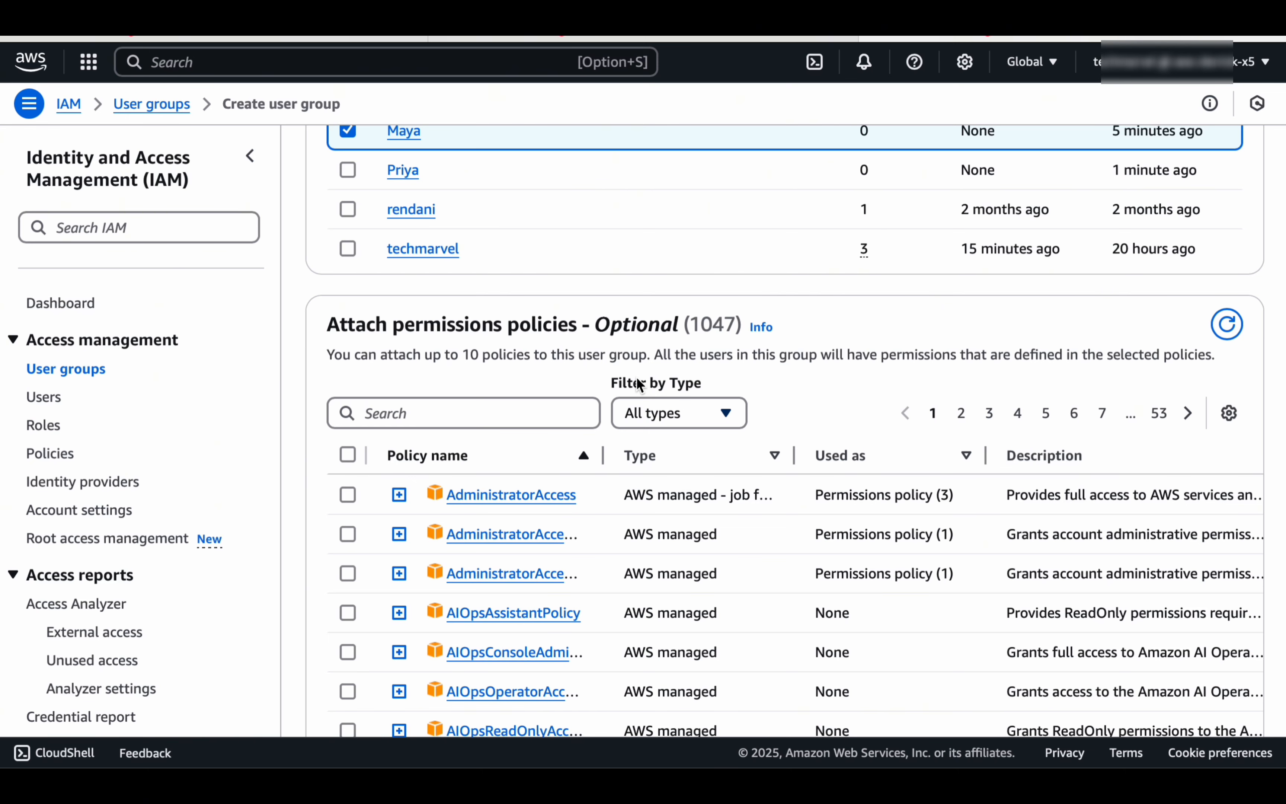
{"action": "left_click", "coordinate": [383, 417]}
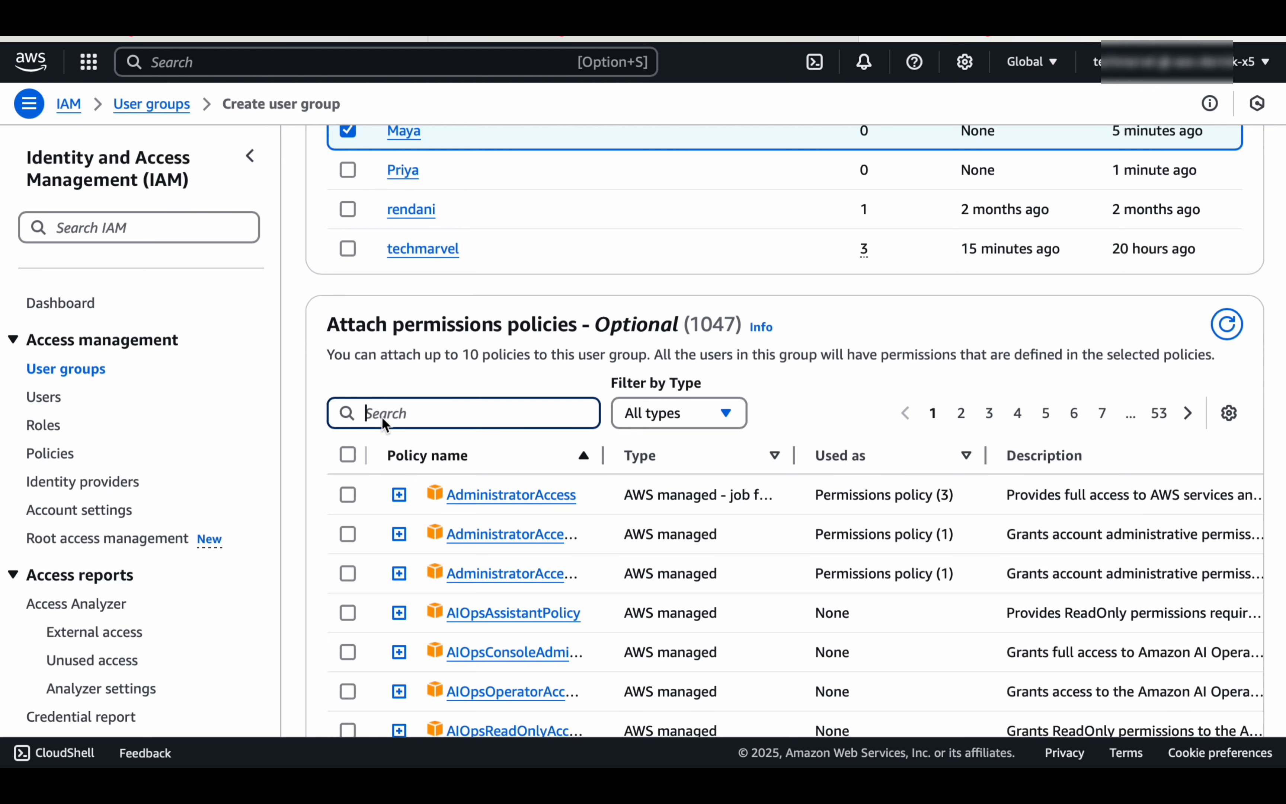
{"action": "type", "text": "A"}
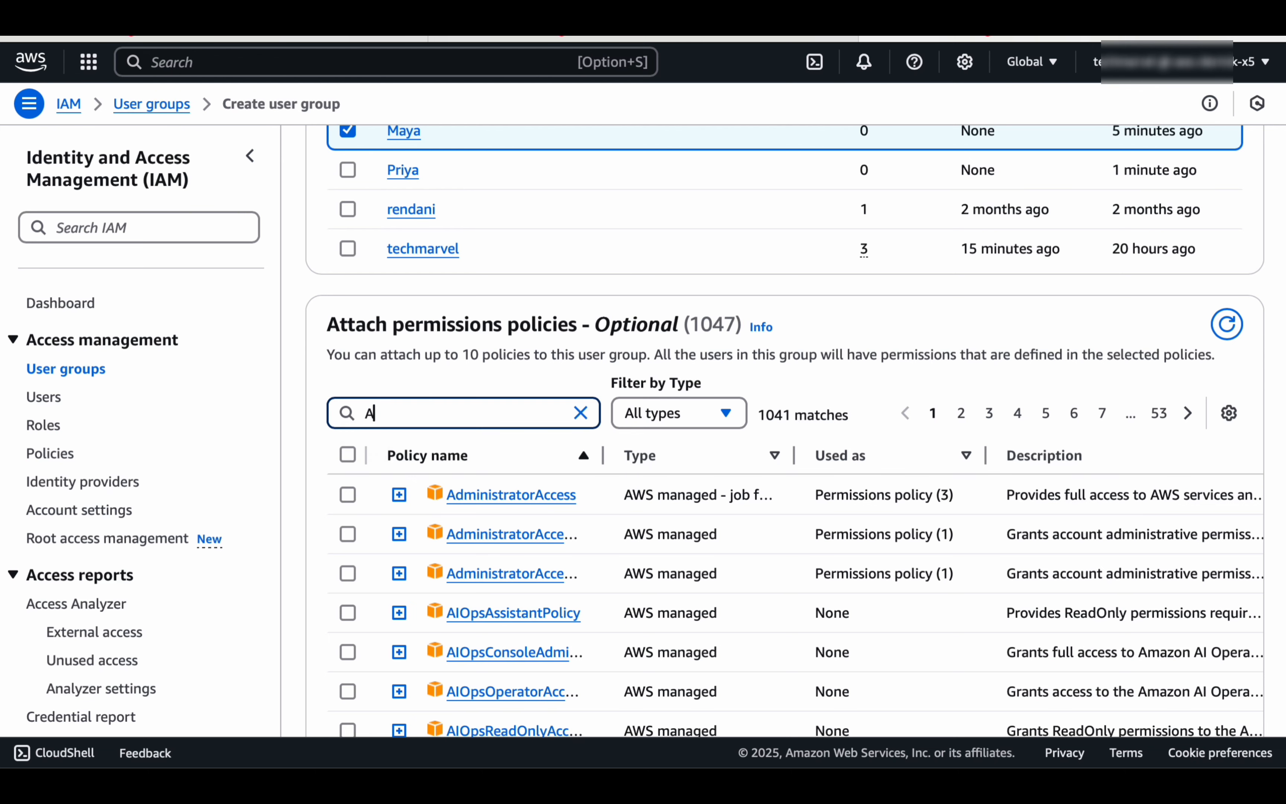
{"action": "type", "text": "mazon"}
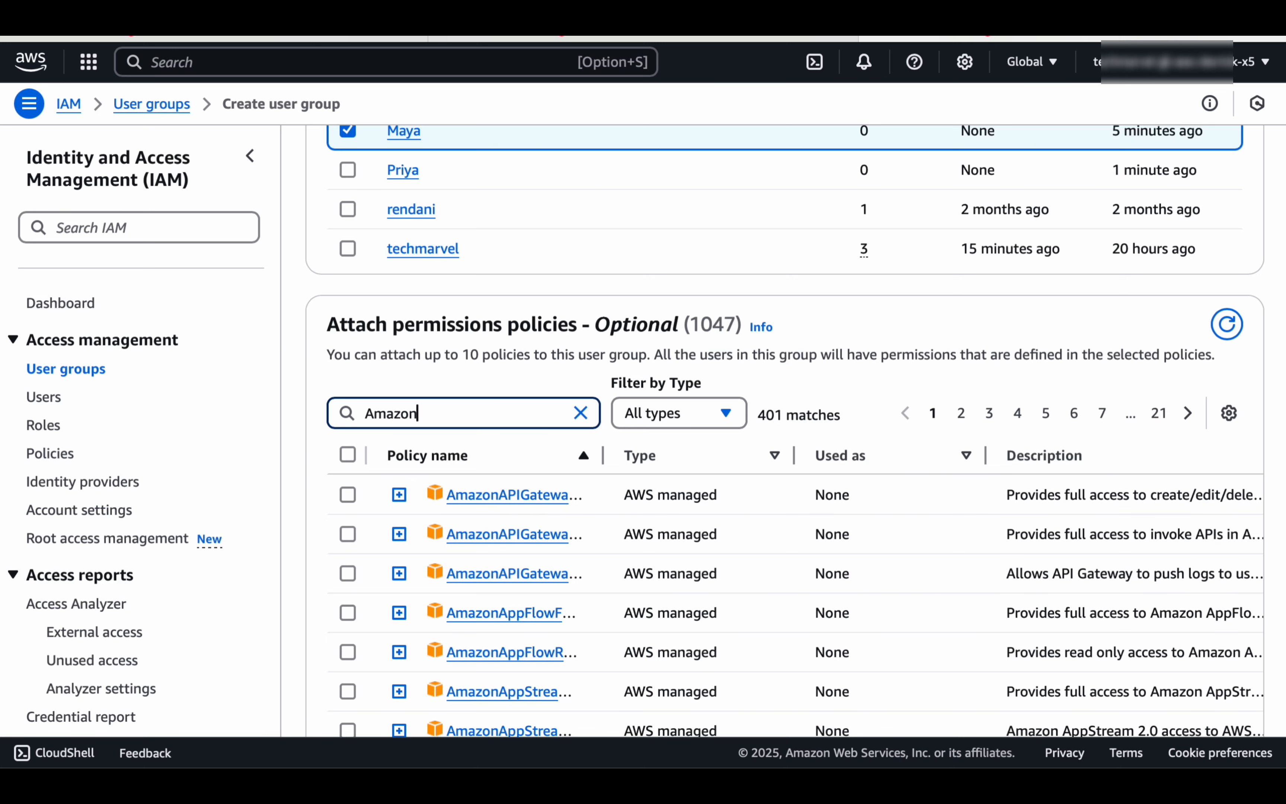
{"action": "type", "text": "EC2"}
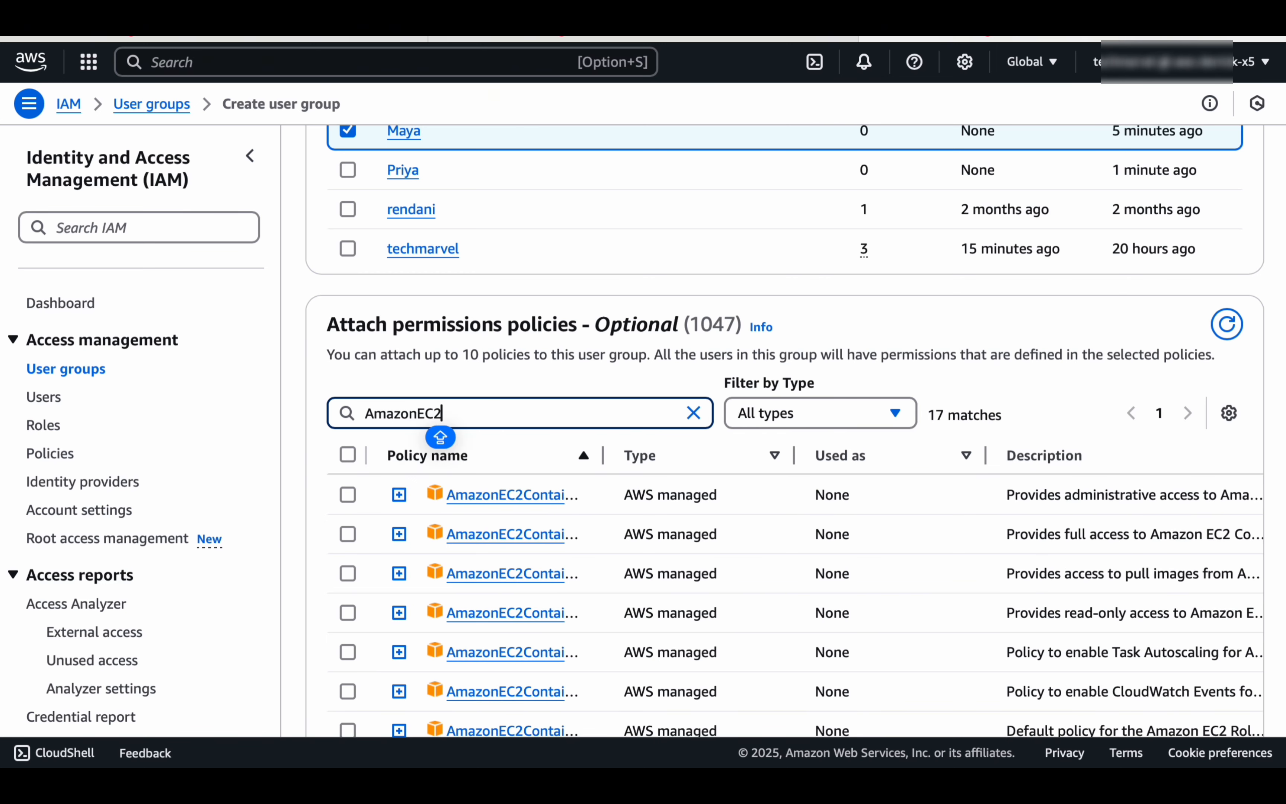
{"action": "type", "text": "Re"}
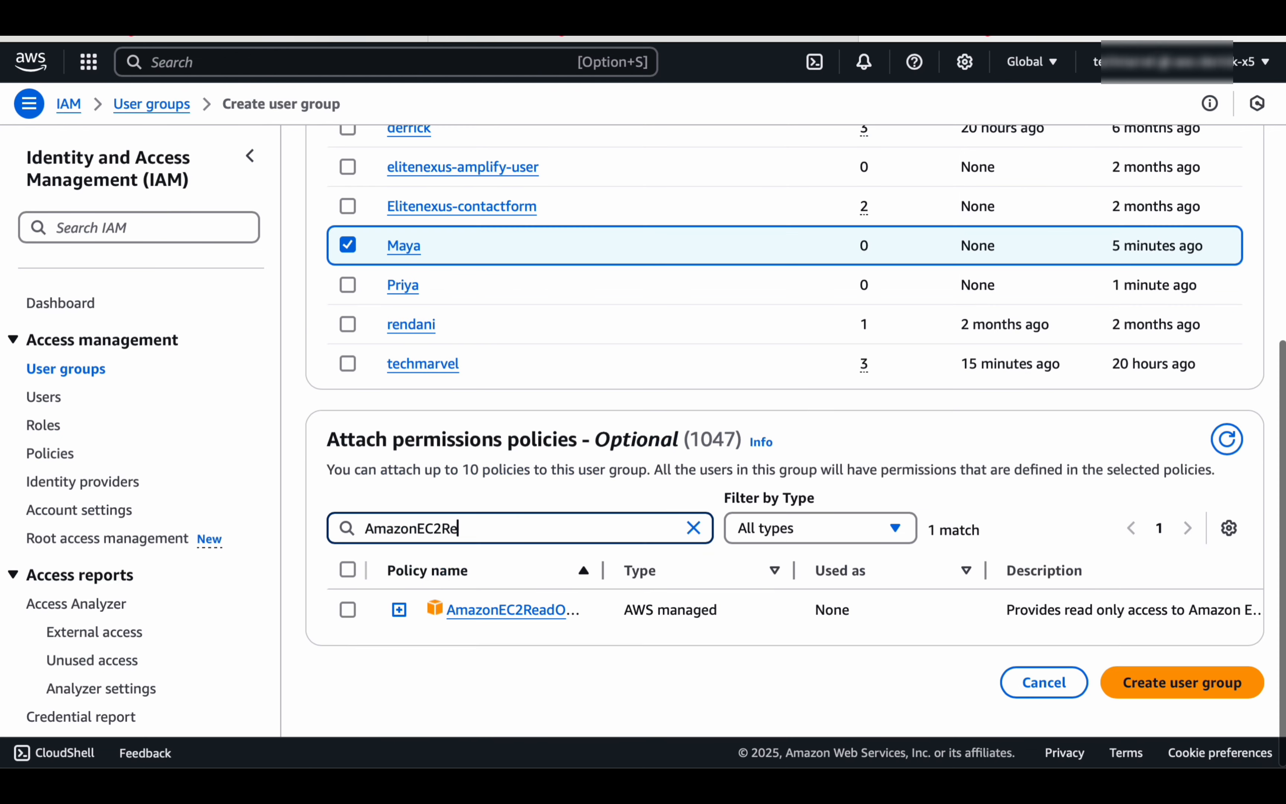
{"action": "type", "text": "ad"}
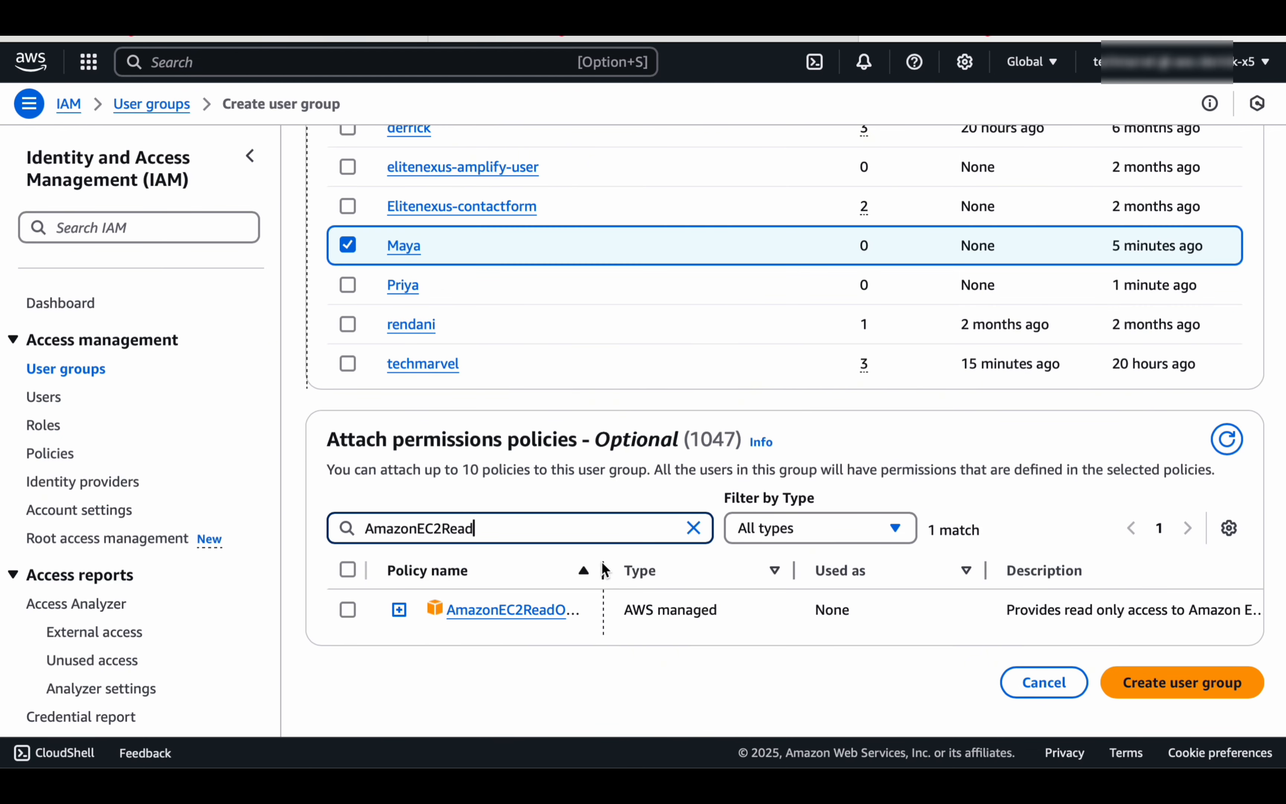
{"action": "left_click_drag", "start_coordinate": [603, 570], "coordinate": [696, 569]}
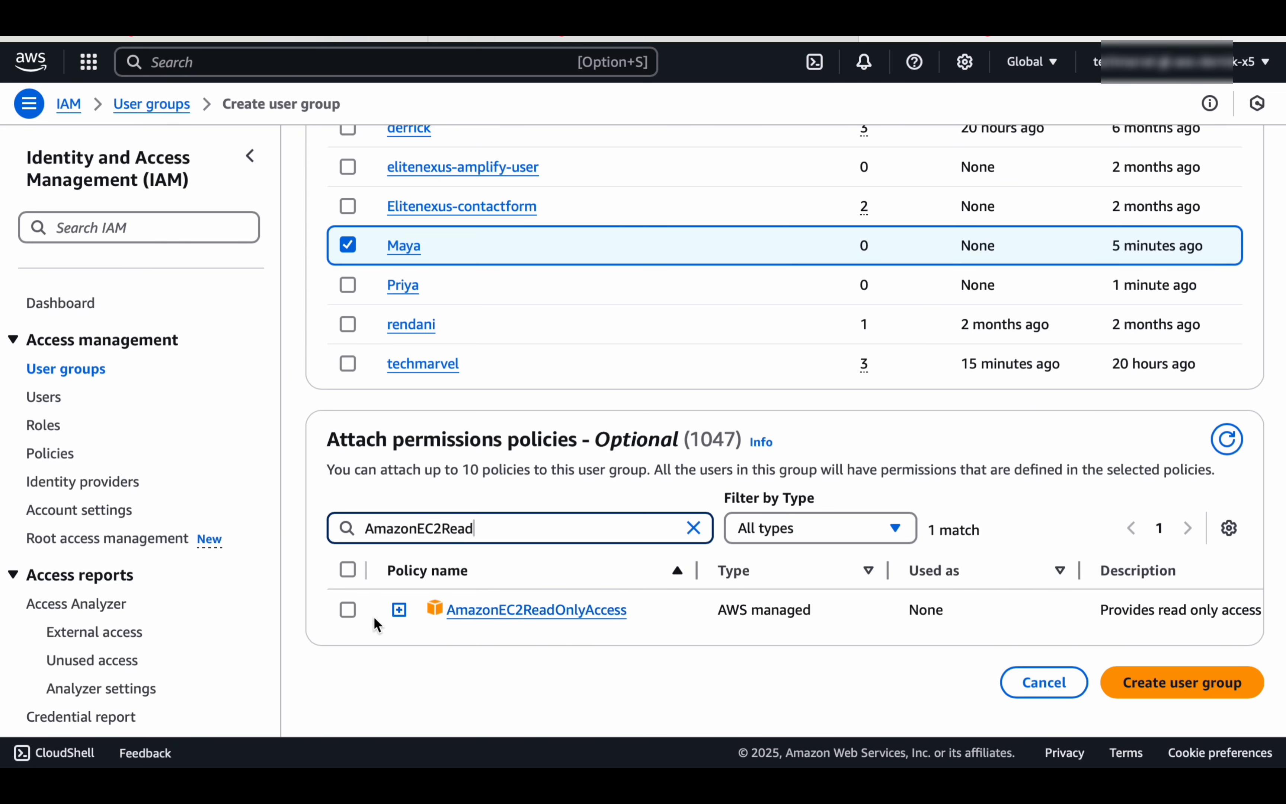
{"action": "left_click", "coordinate": [348, 611]}
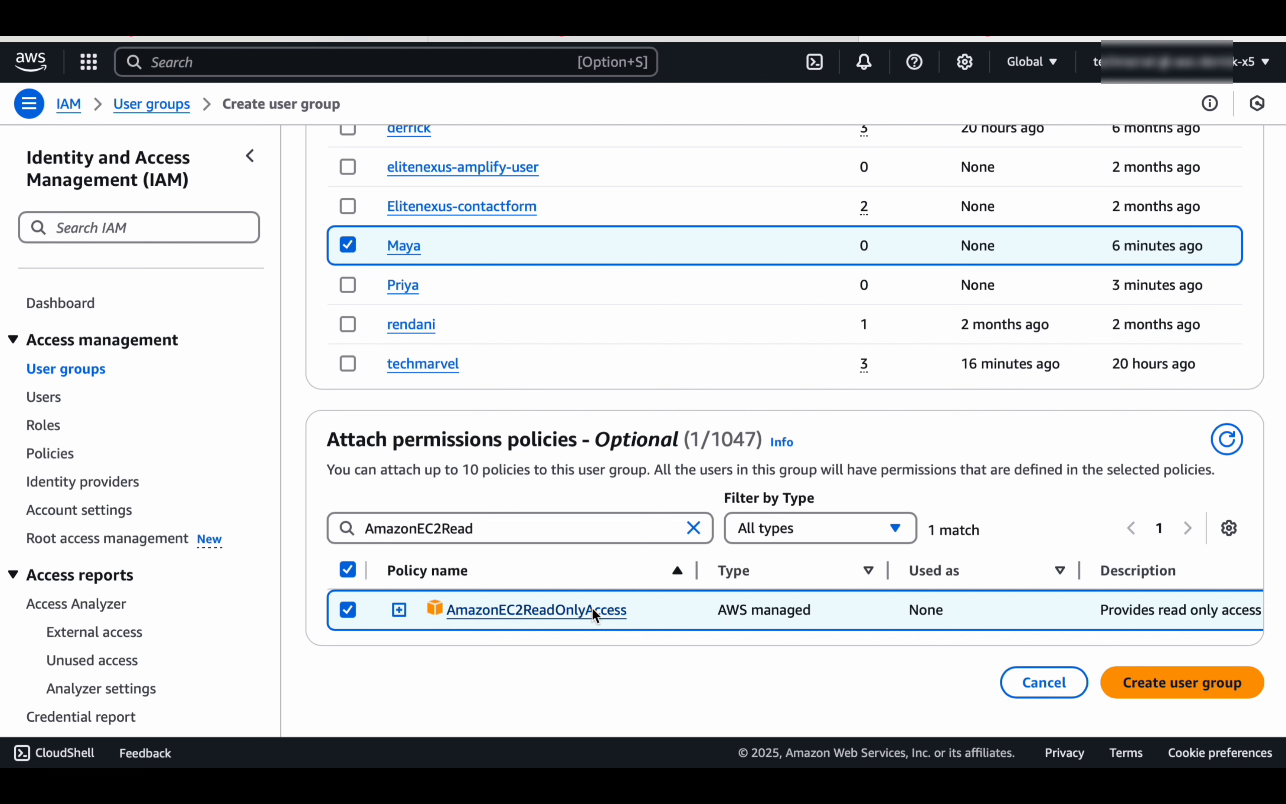
{"action": "left_click", "coordinate": [483, 533]}
{"action": "left_click_drag", "start_coordinate": [482, 533], "coordinate": [459, 529]}
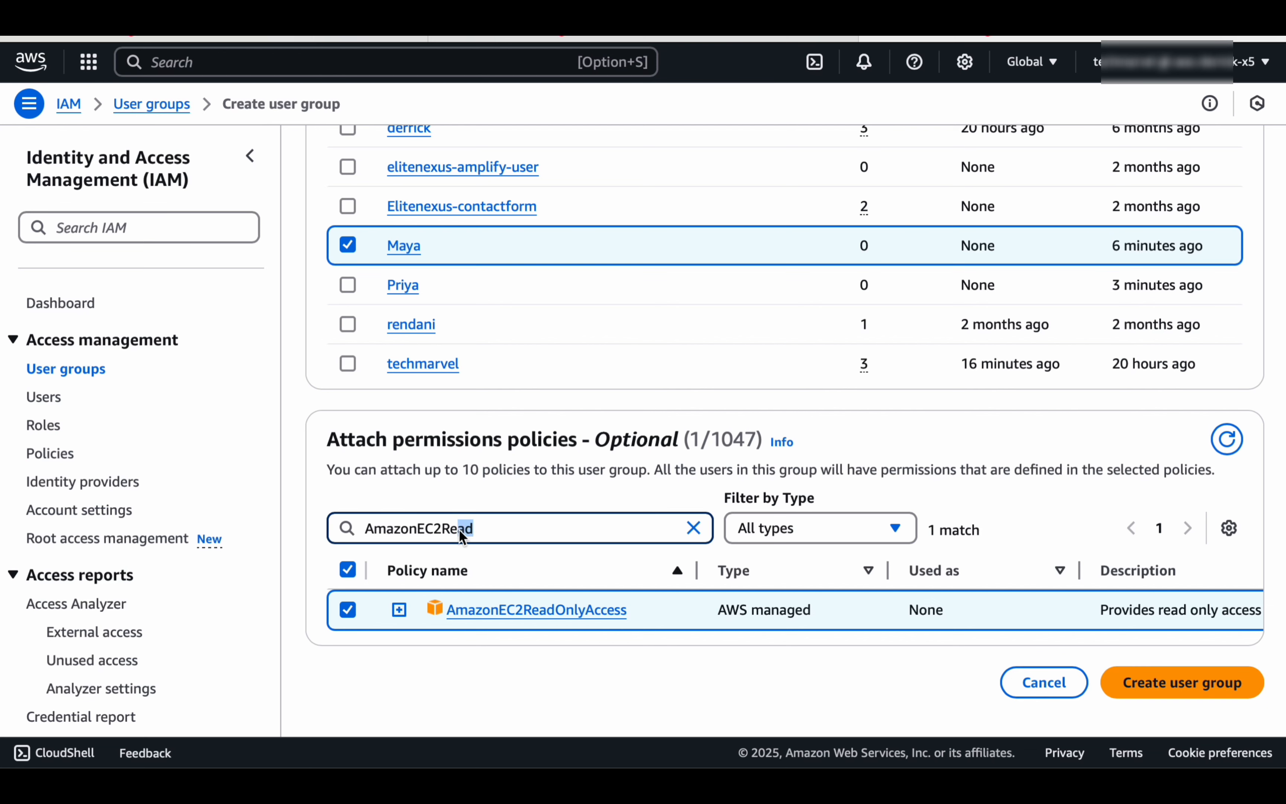
{"action": "key", "text": "BackSpace"}
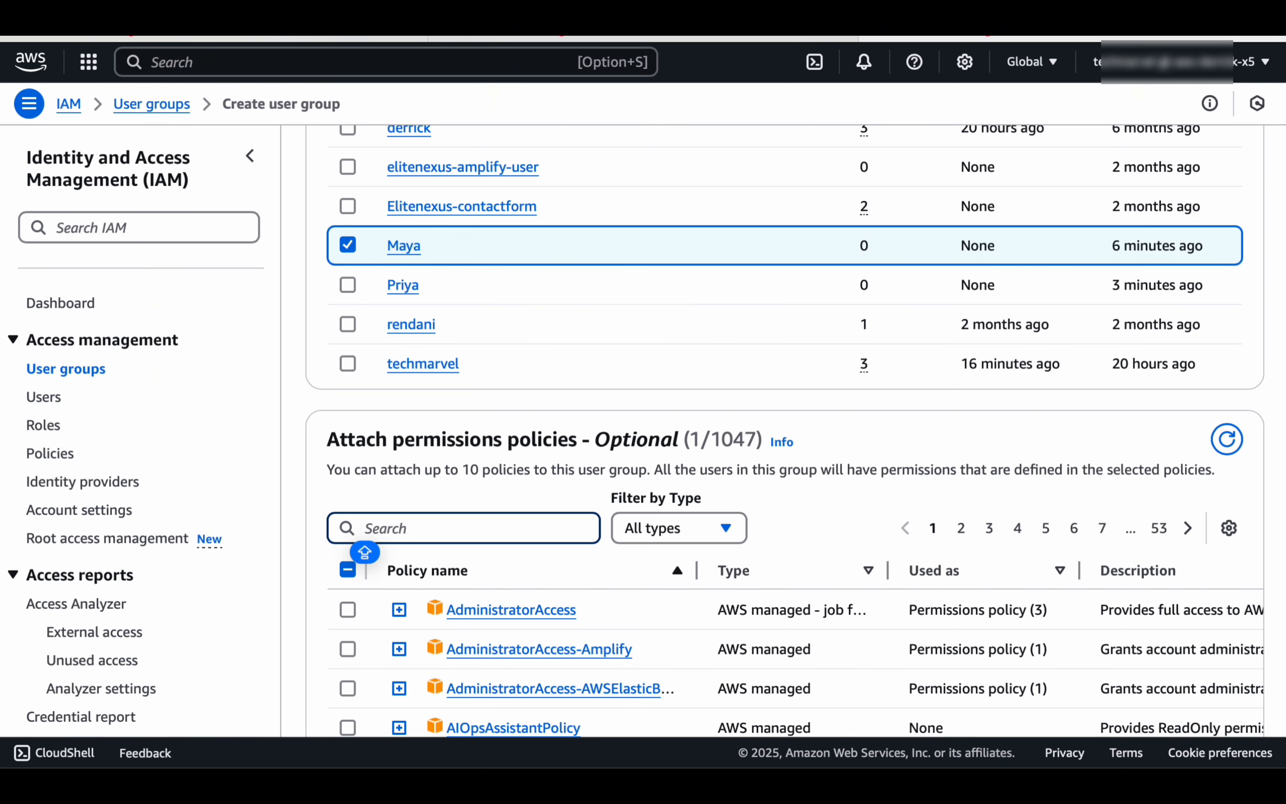
Step: Search AmazonS3R and select AmazonS3ReadOnlyAccess, making 2 of 1047 policies chosen
{"action": "type", "text": "Amazon"}
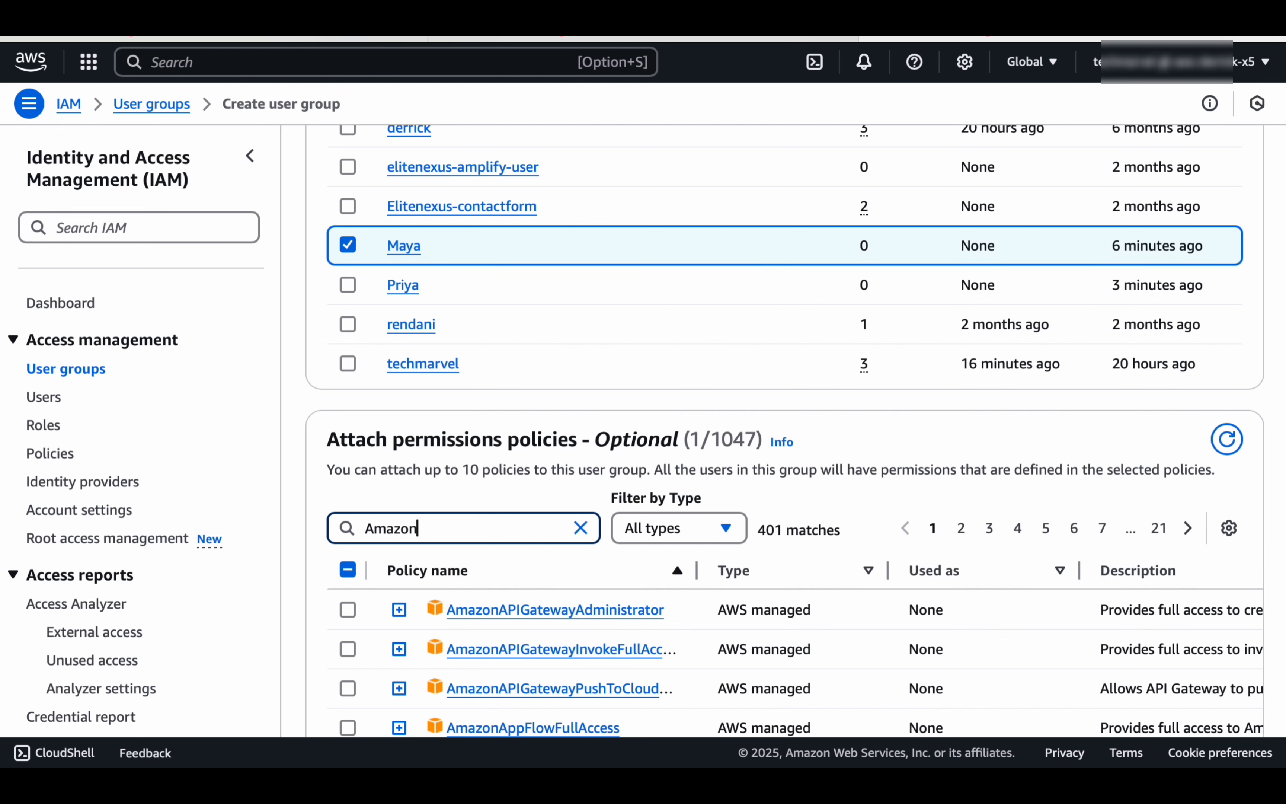
{"action": "type", "text": "S3"}
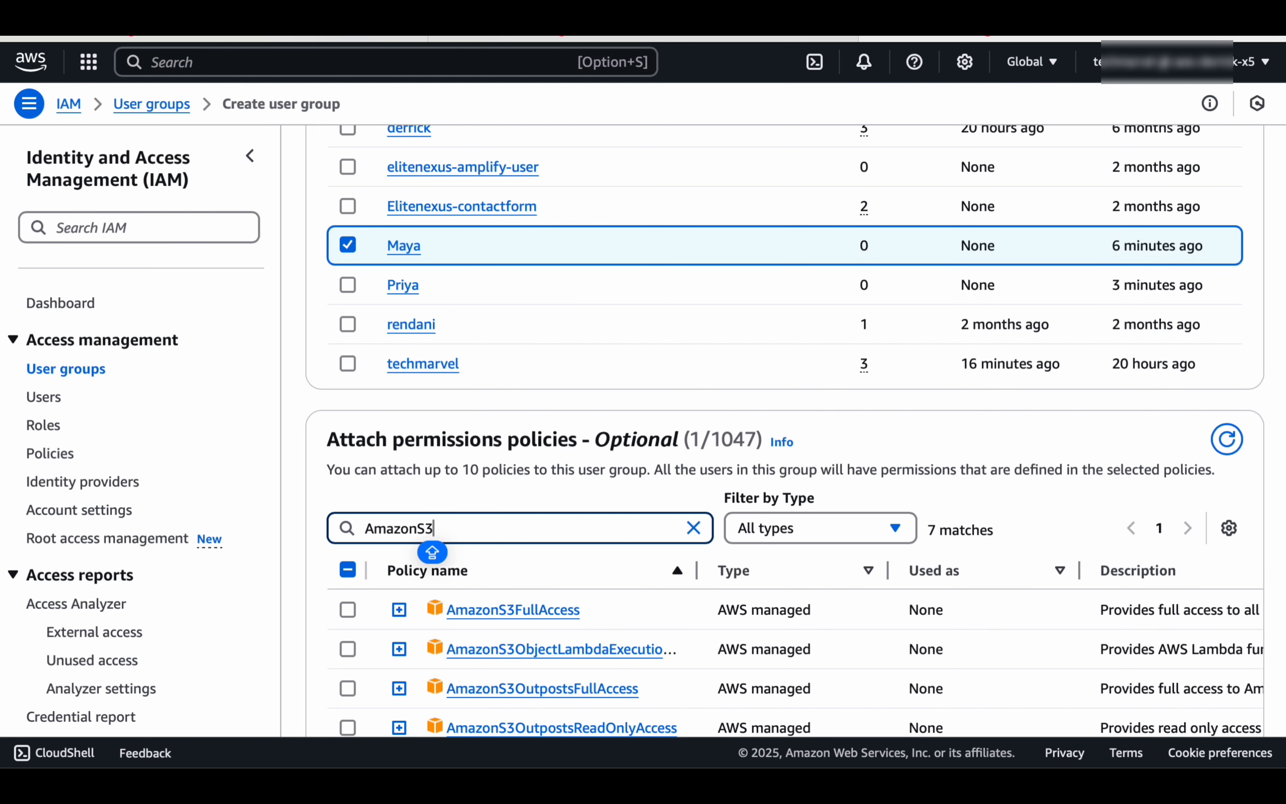
{"action": "type", "text": "R"}
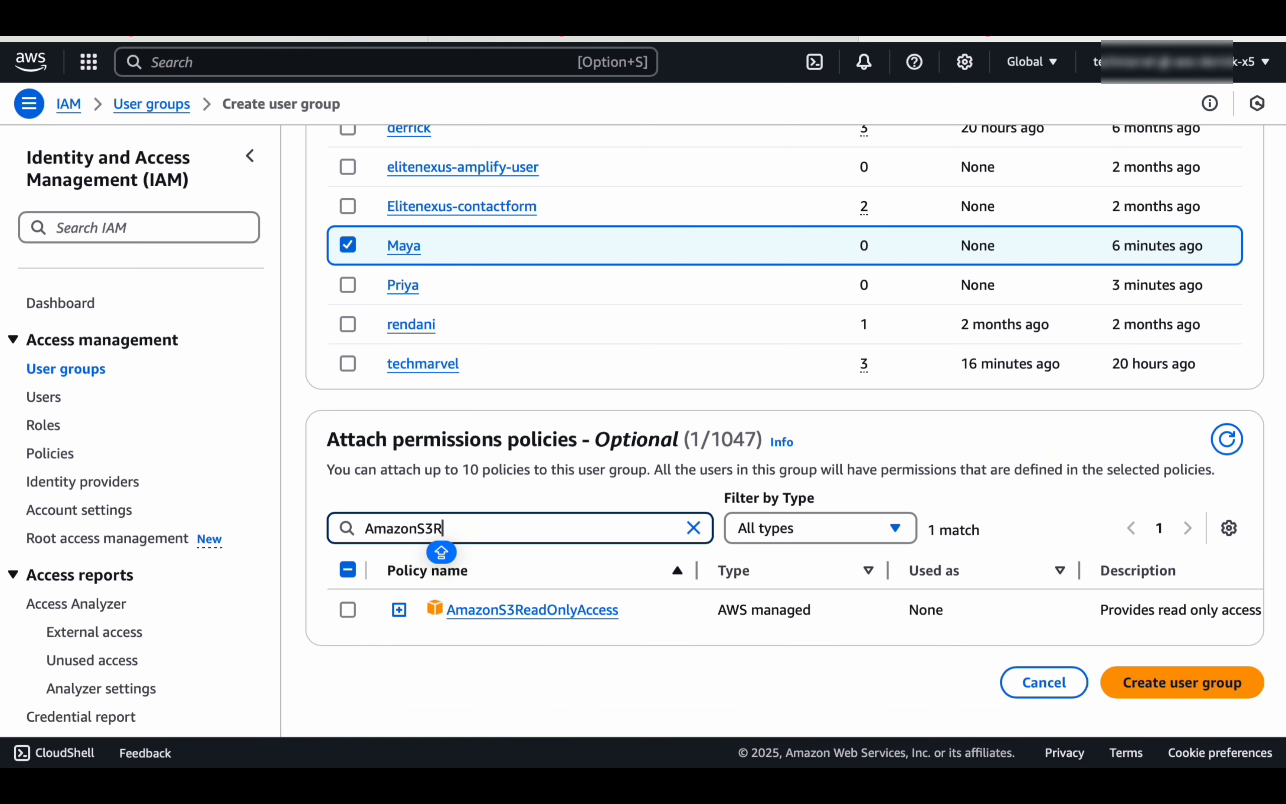
{"action": "left_click", "coordinate": [347, 610]}
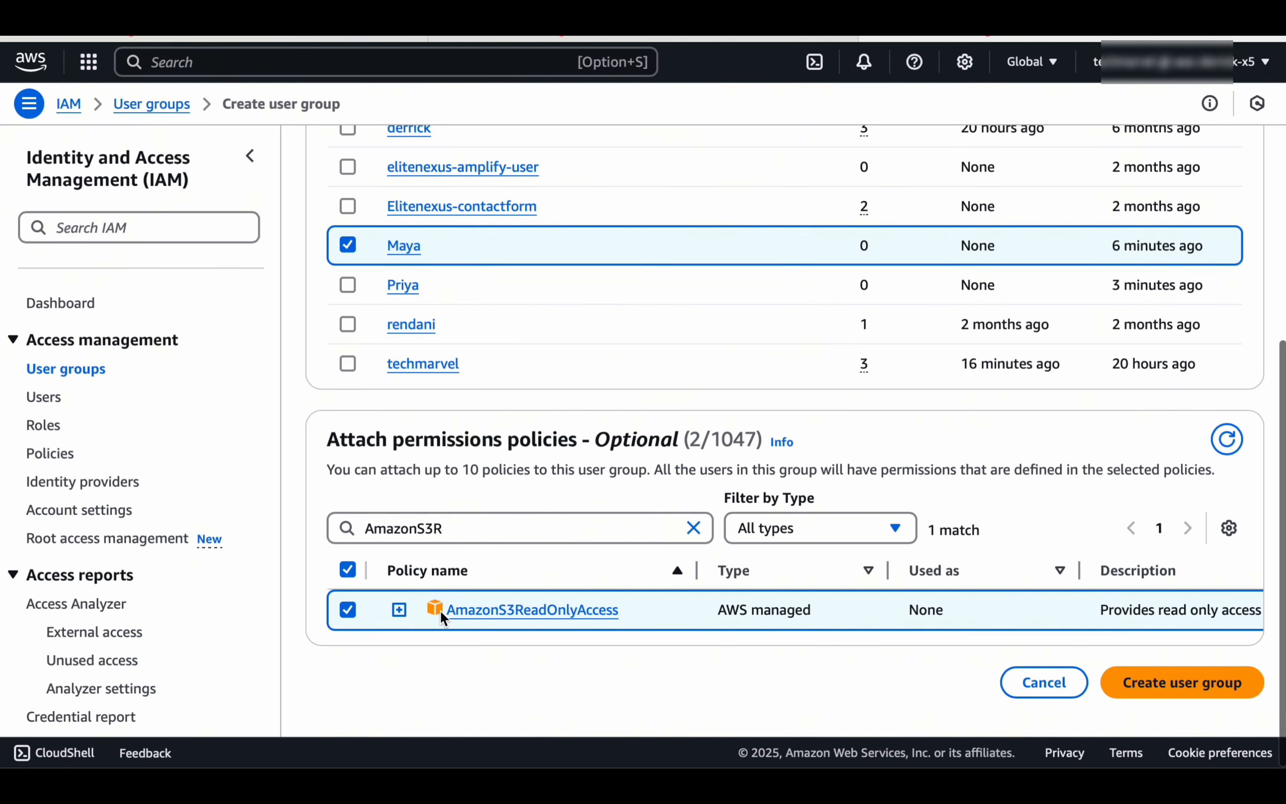
{"action": "scroll", "coordinate": [462, 425], "scroll_direction": "up", "scroll_amount": 2}
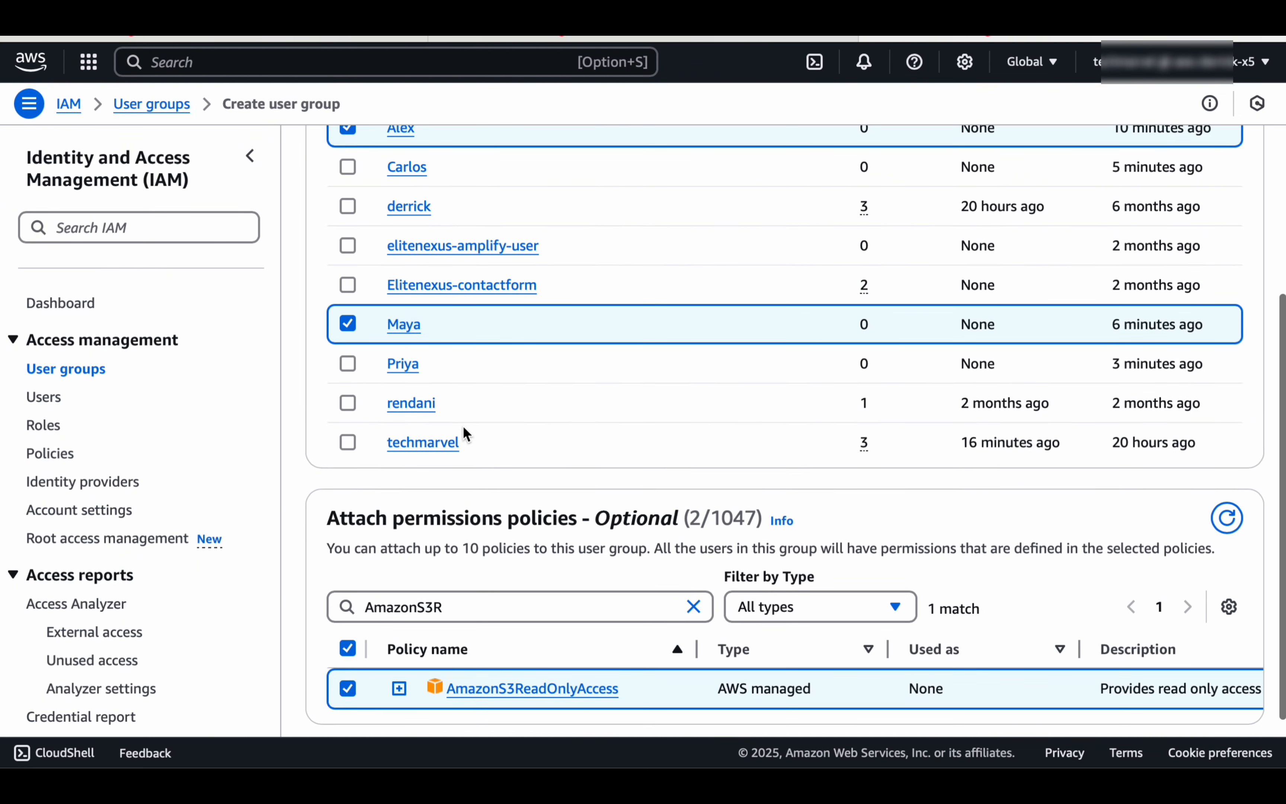
{"action": "scroll", "coordinate": [463, 428], "scroll_direction": "down", "scroll_amount": 1}
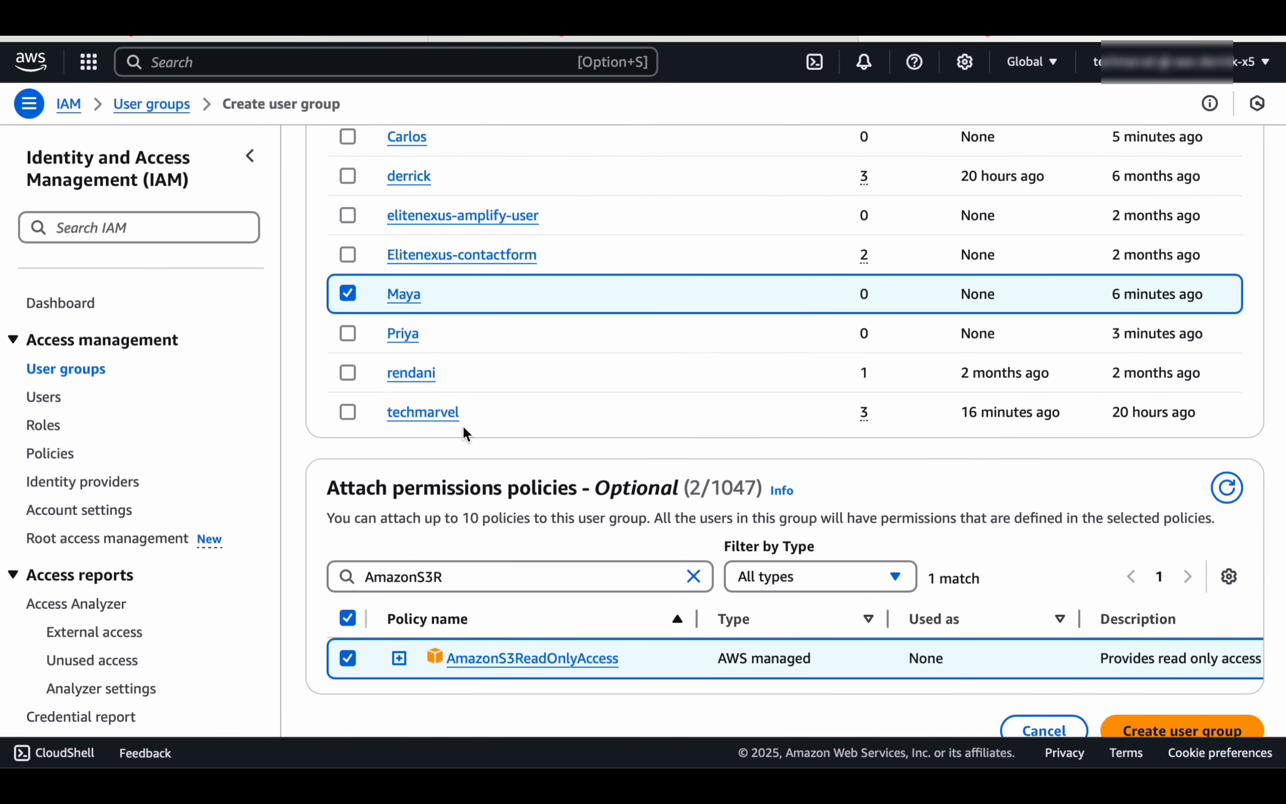
{"action": "scroll", "coordinate": [641, 462], "scroll_direction": "down", "scroll_amount": 1}
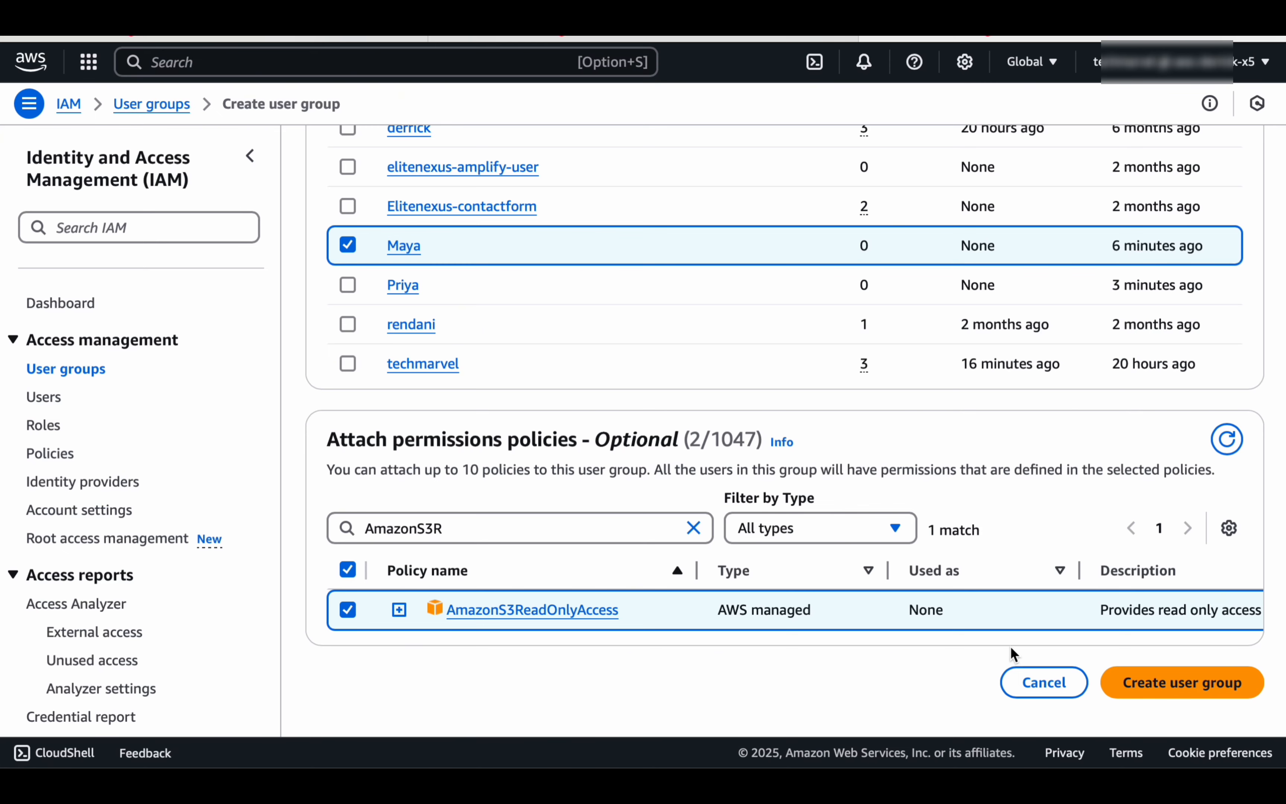
{"action": "scroll", "coordinate": [1044, 510], "scroll_direction": "up", "scroll_amount": 3}
{"action": "scroll", "coordinate": [1040, 508], "scroll_direction": "up", "scroll_amount": 6}
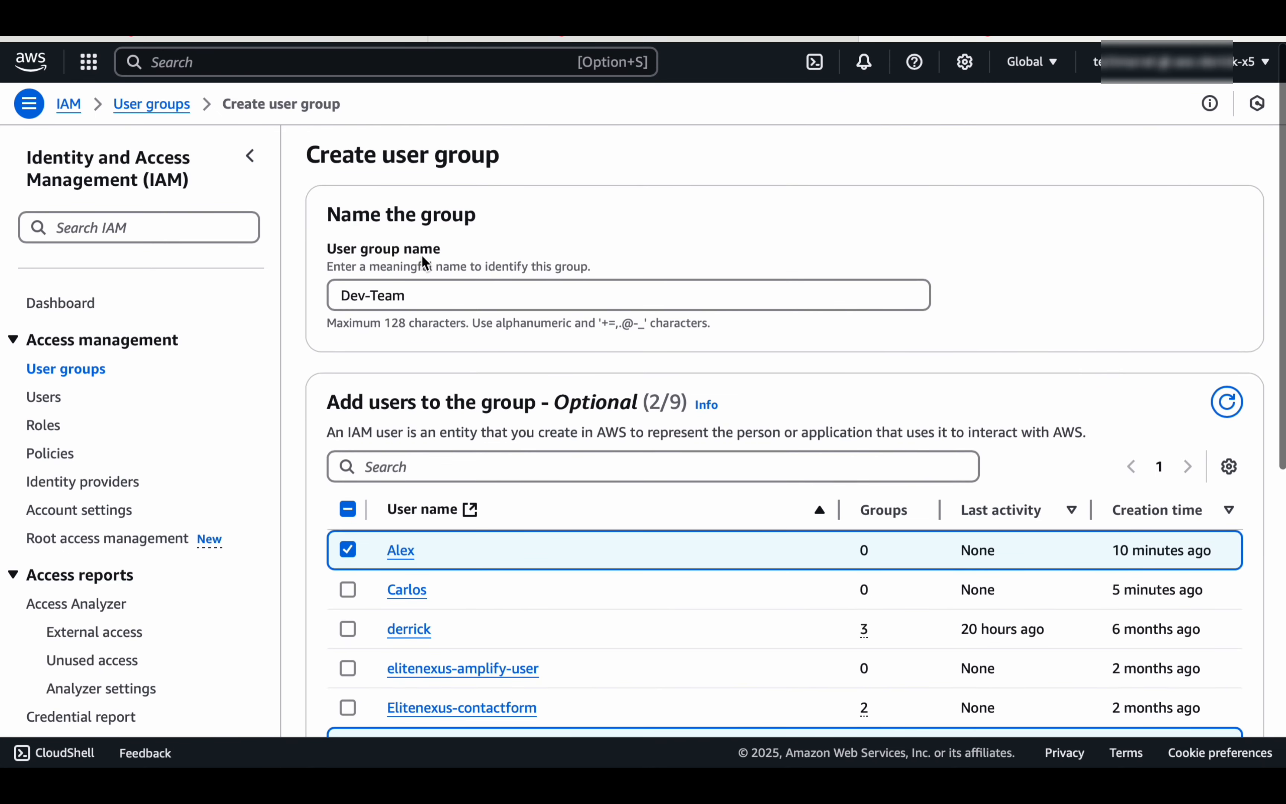
{"action": "scroll", "coordinate": [462, 394], "scroll_direction": "down", "scroll_amount": 4}
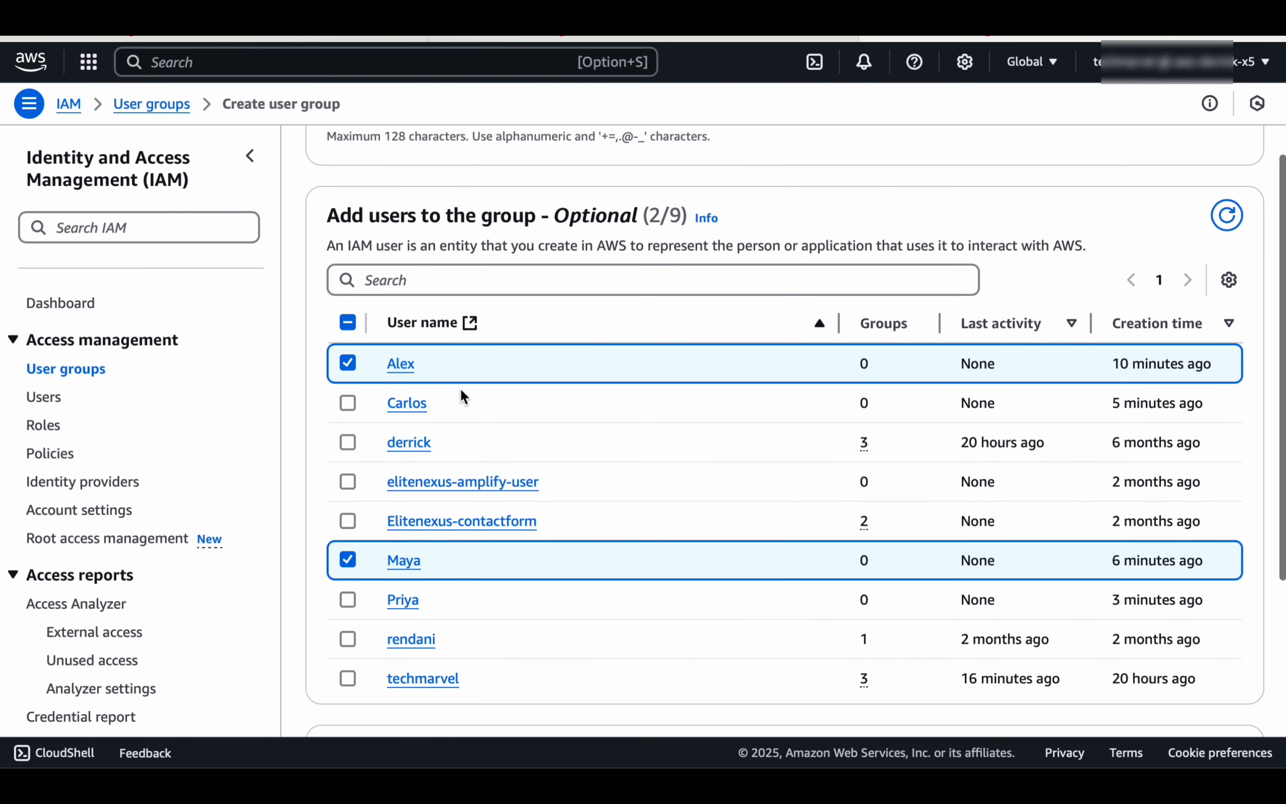
{"action": "scroll", "coordinate": [423, 570], "scroll_direction": "down", "scroll_amount": 6}
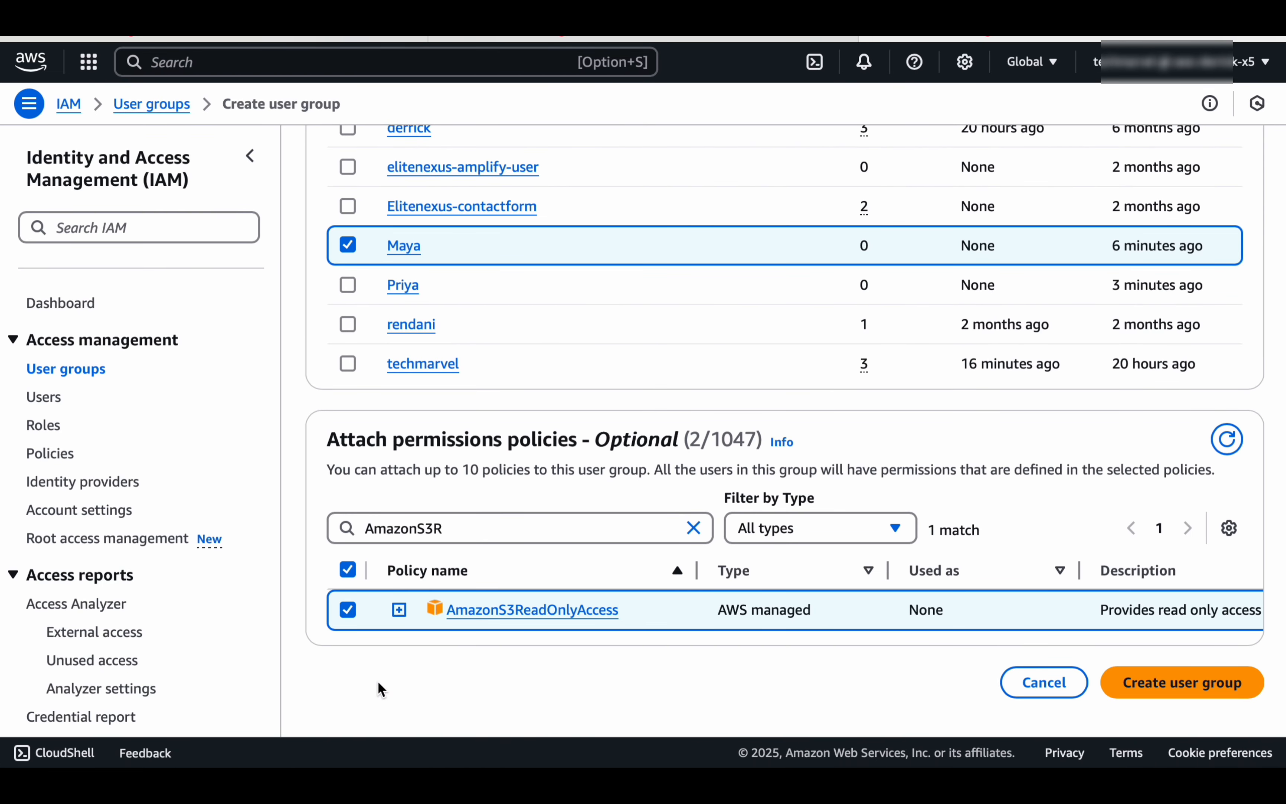
Step: Create the Dev-Team group, confirm its two users, and return to the user groups list
{"action": "left_click", "coordinate": [1143, 690]}
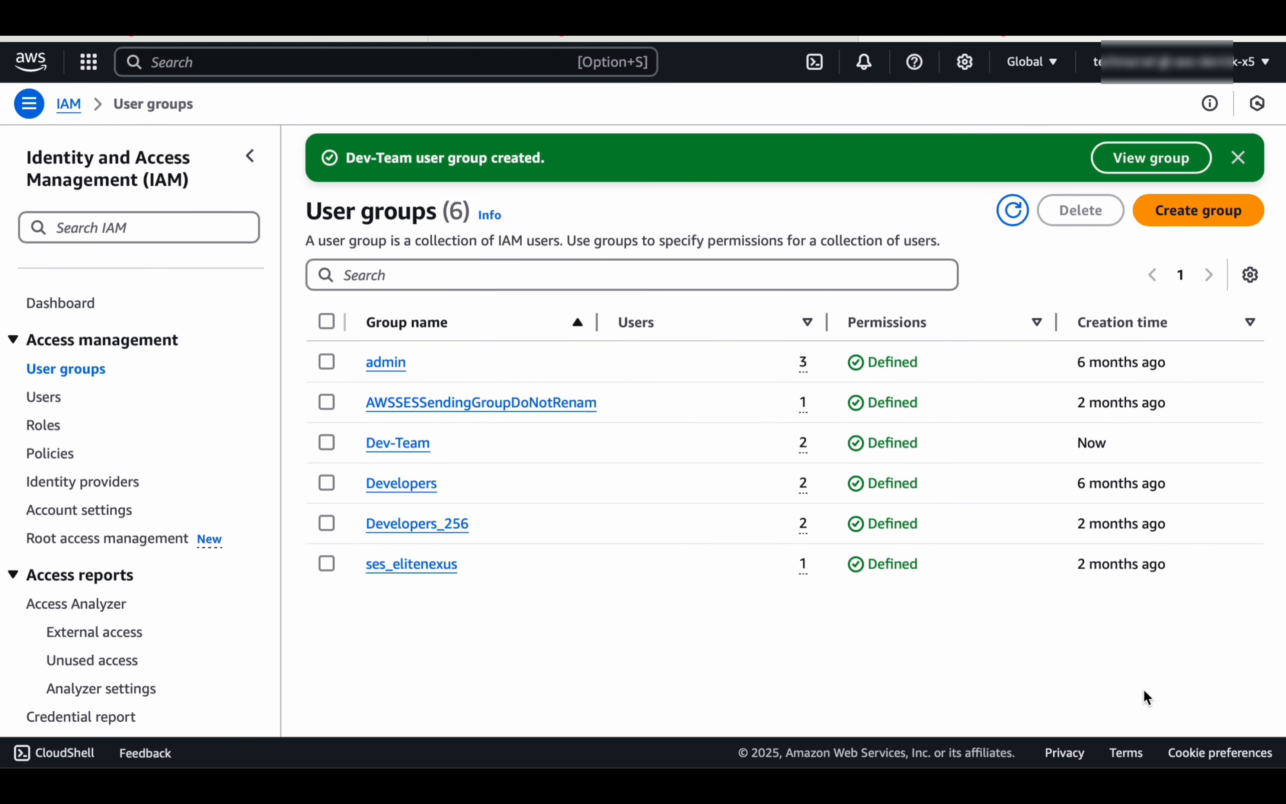
{"action": "left_click", "coordinate": [411, 449]}
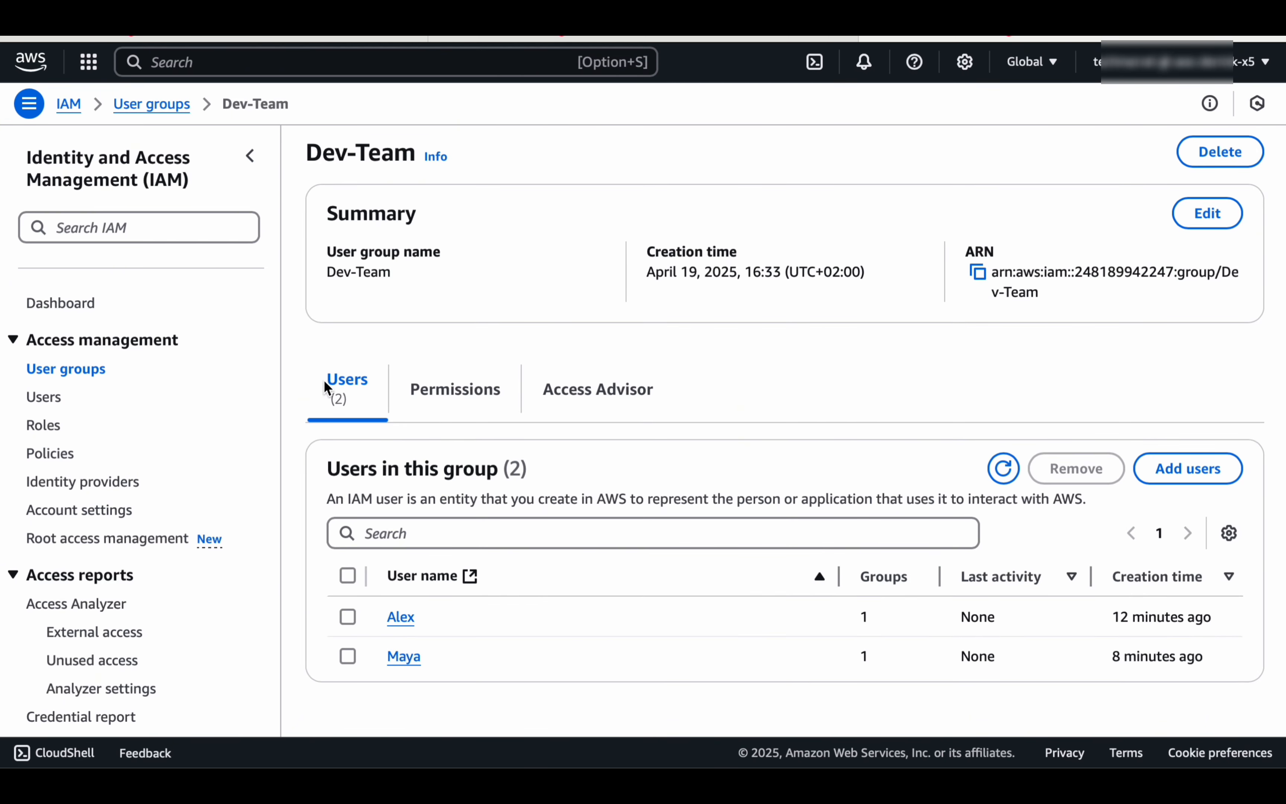
{"action": "left_click", "coordinate": [83, 374]}
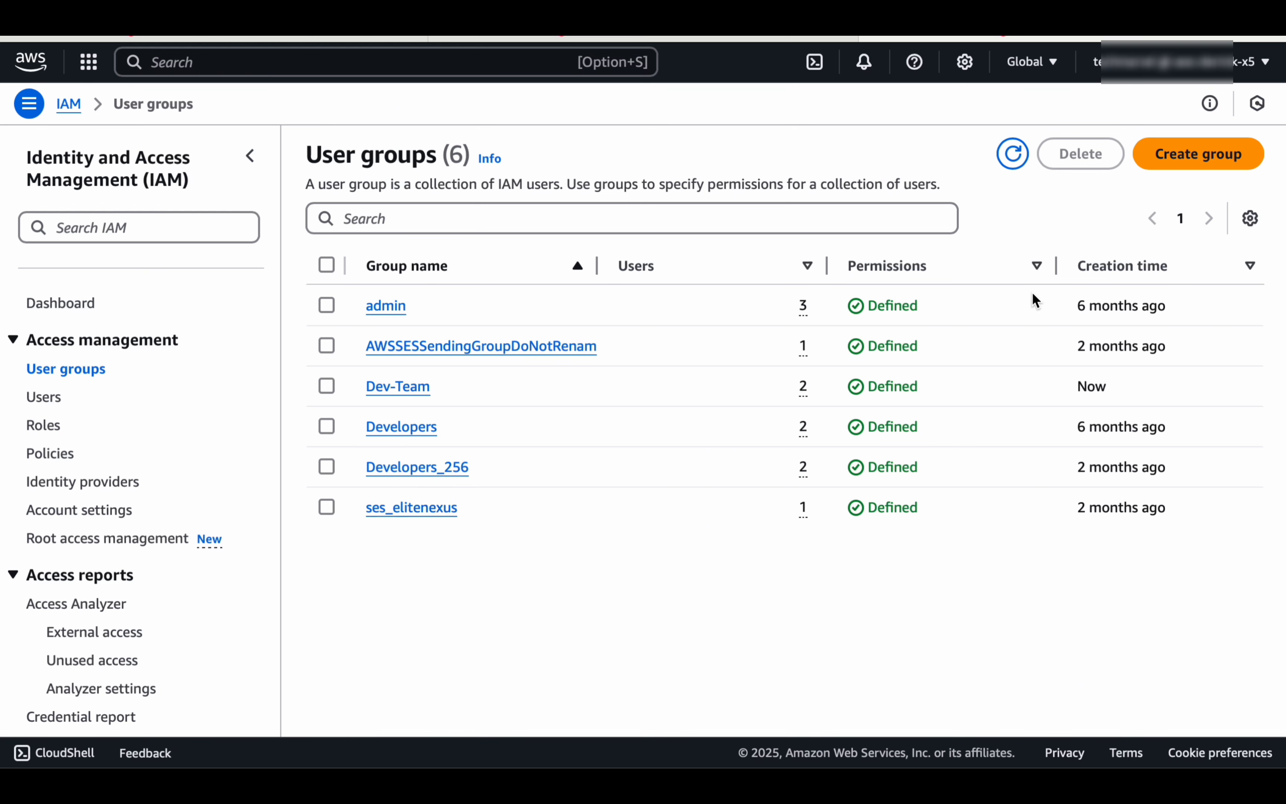
Step: Start another user group and name it HR-Team
{"action": "left_click", "coordinate": [1226, 155]}
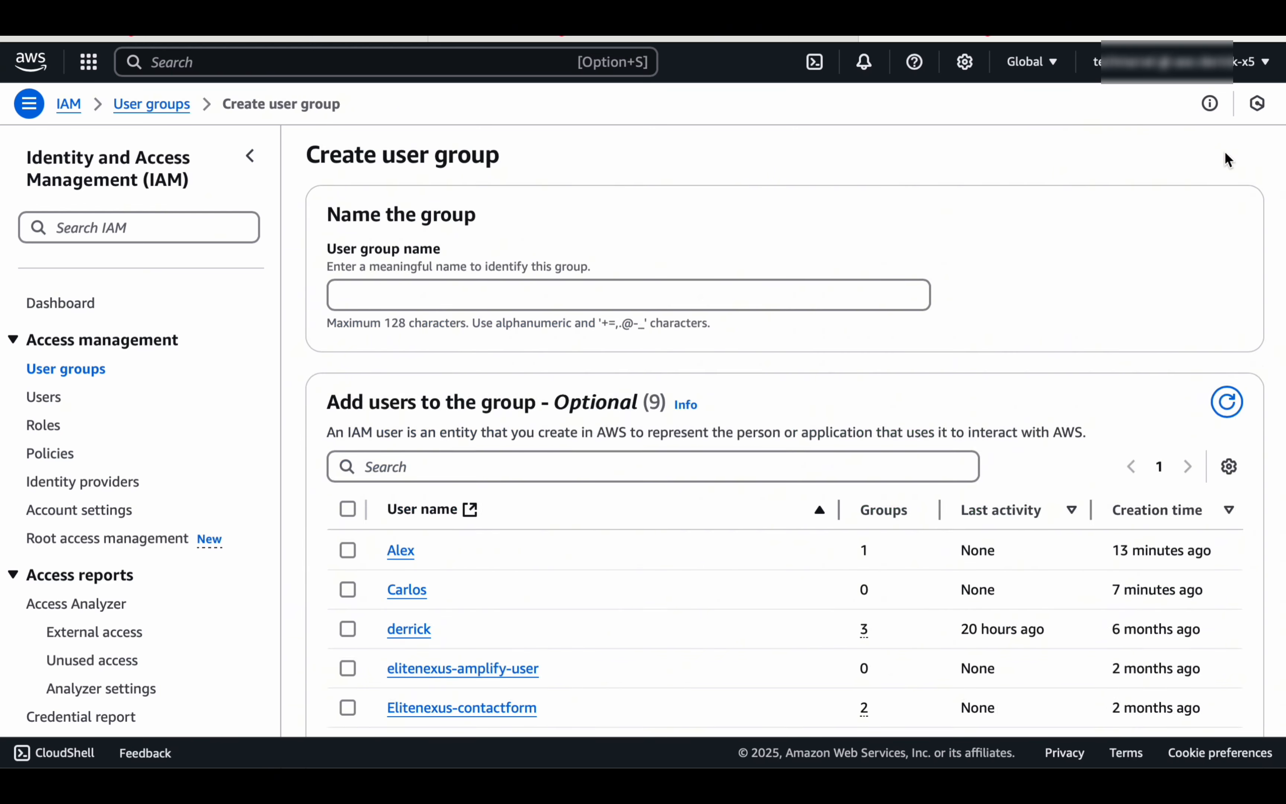
{"action": "left_click", "coordinate": [617, 305]}
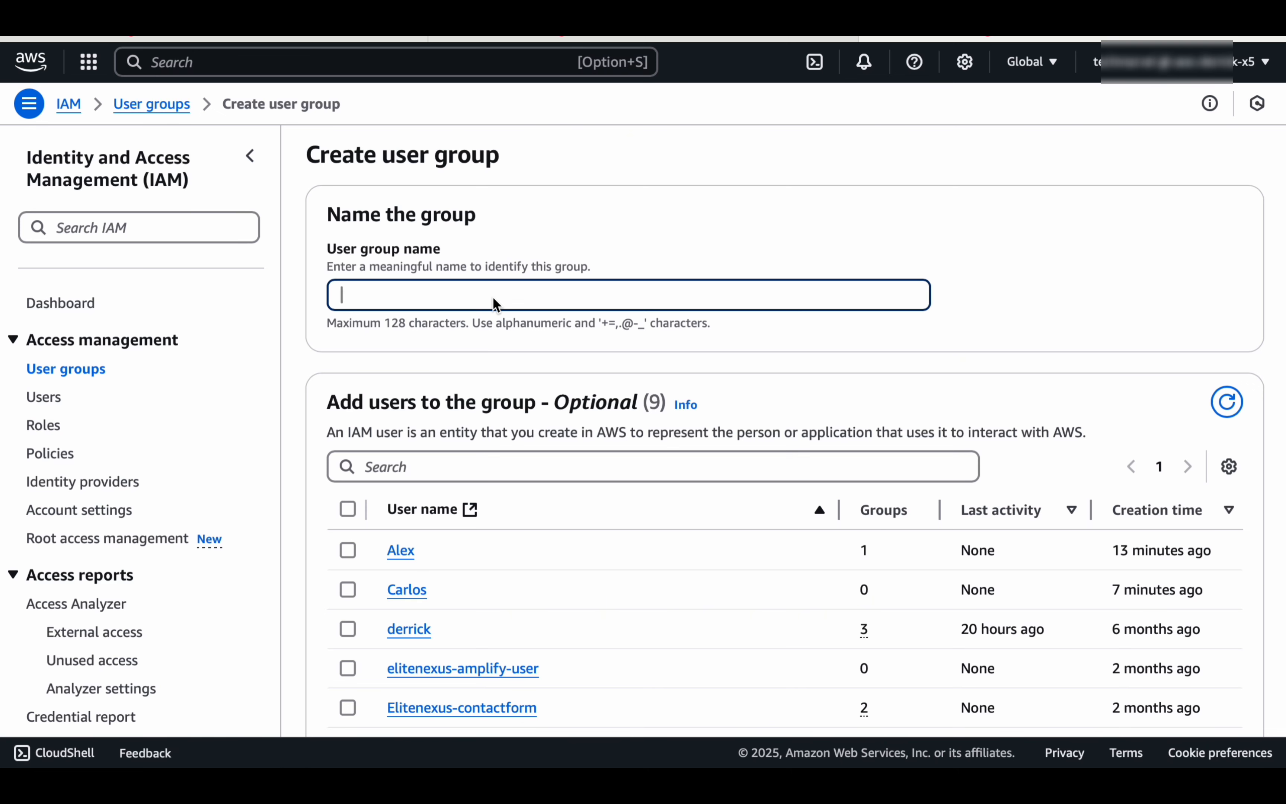
{"action": "type", "text": "HR-Team"}
Step: Select two users as HR-Team members and scroll down to the permissions policies
{"action": "scroll", "coordinate": [566, 374], "scroll_direction": "down", "scroll_amount": 1}
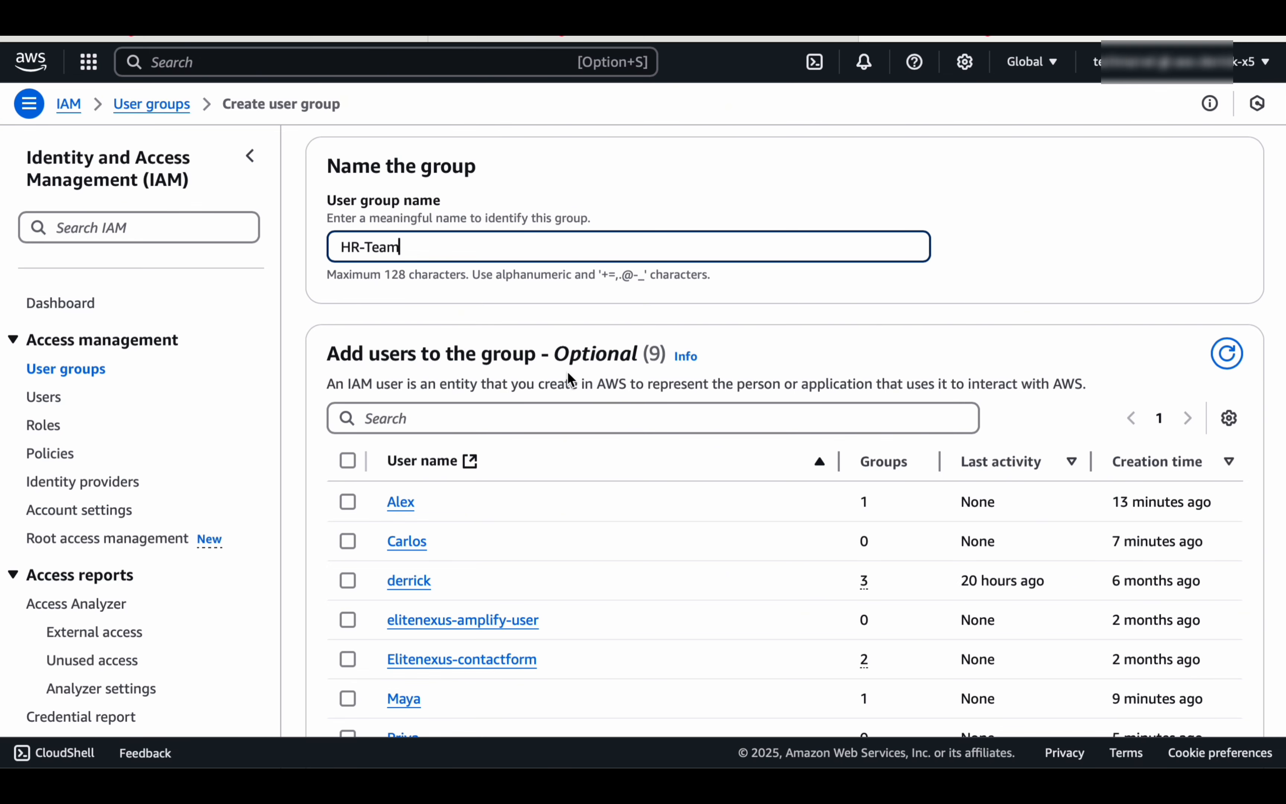
{"action": "scroll", "coordinate": [566, 371], "scroll_direction": "down", "scroll_amount": 1}
{"action": "left_click", "coordinate": [351, 471]}
{"action": "scroll", "coordinate": [352, 477], "scroll_direction": "down", "scroll_amount": 2}
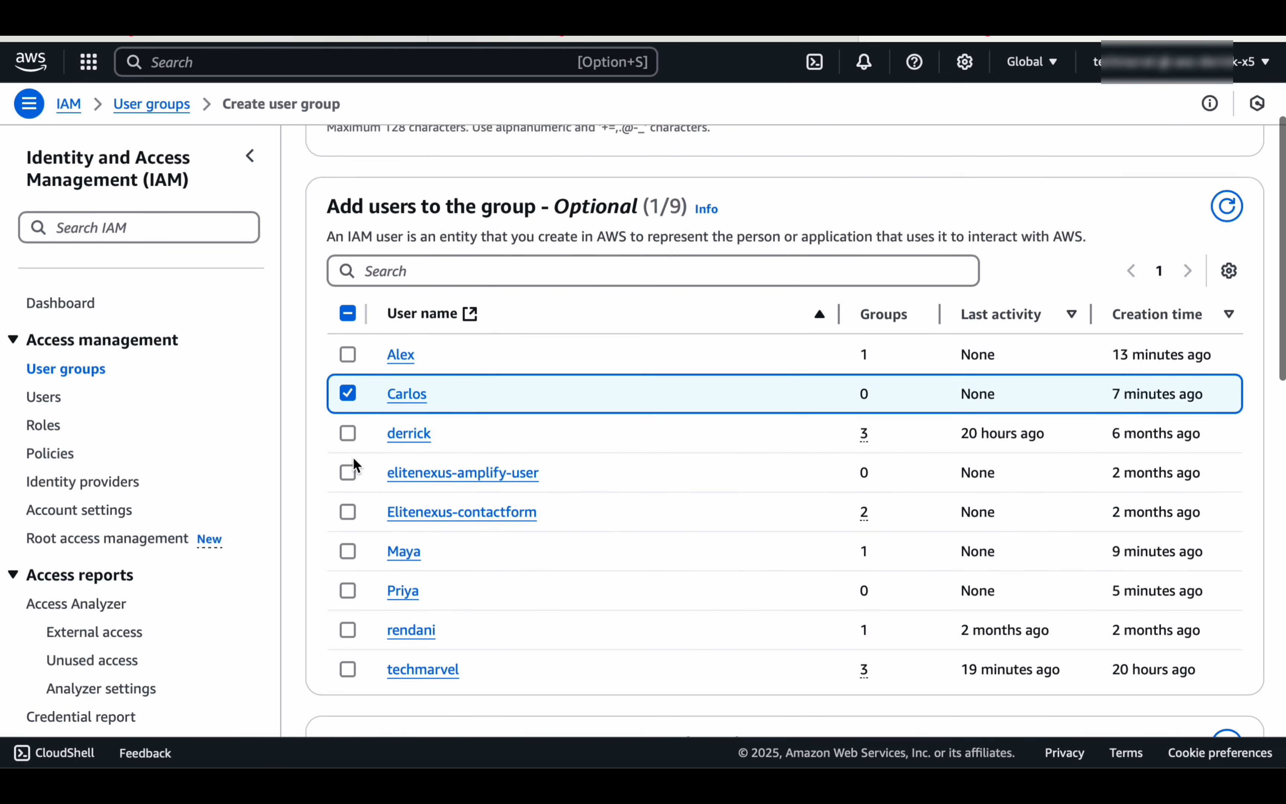
{"action": "left_click", "coordinate": [348, 584]}
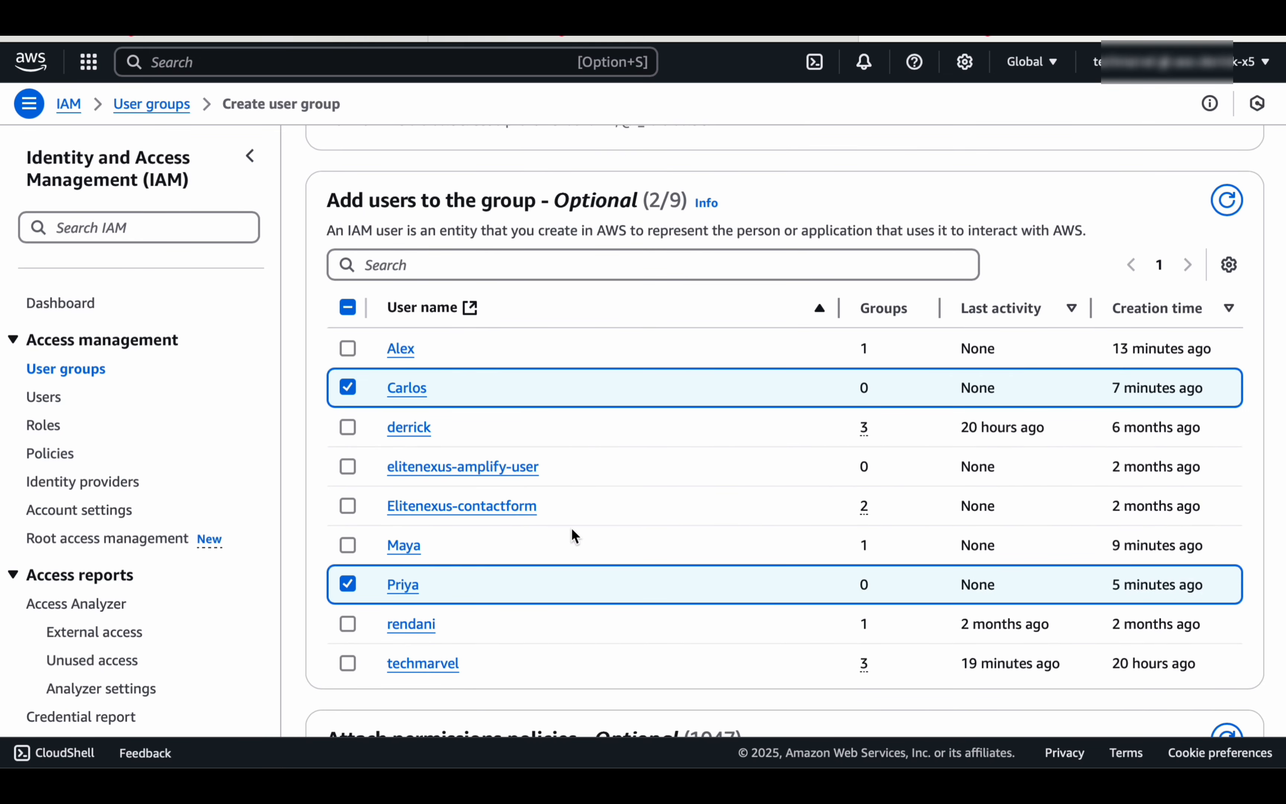
{"action": "scroll", "coordinate": [572, 530], "scroll_direction": "down", "scroll_amount": 2}
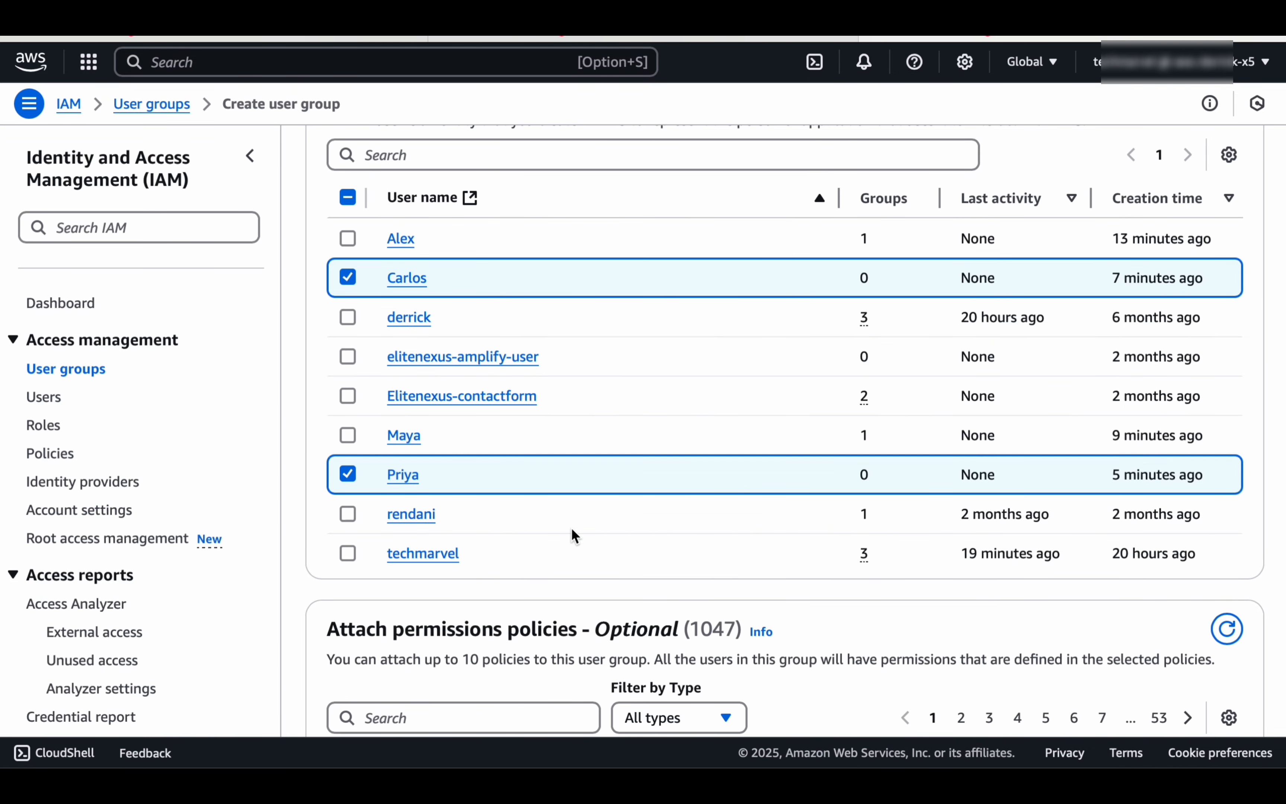
{"action": "scroll", "coordinate": [576, 502], "scroll_direction": "down", "scroll_amount": 2}
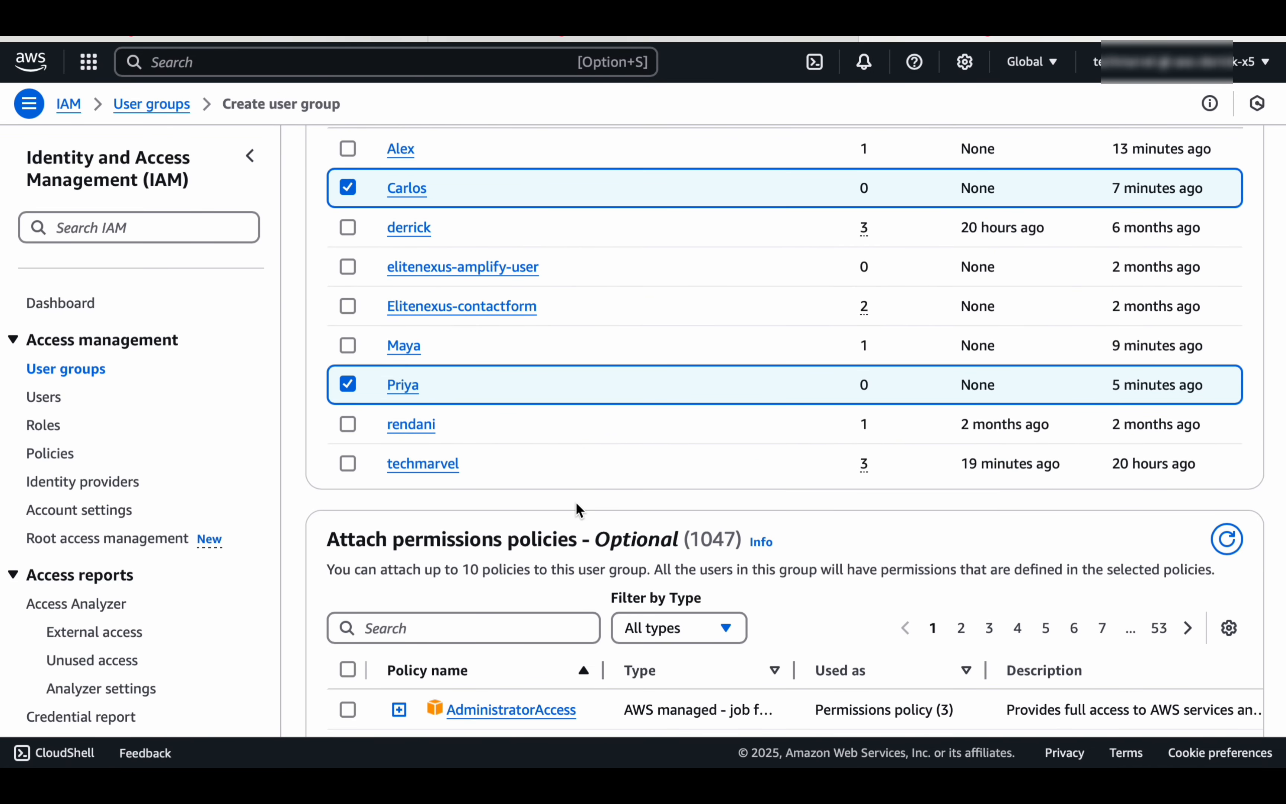
{"action": "scroll", "coordinate": [576, 505], "scroll_direction": "down", "scroll_amount": 4}
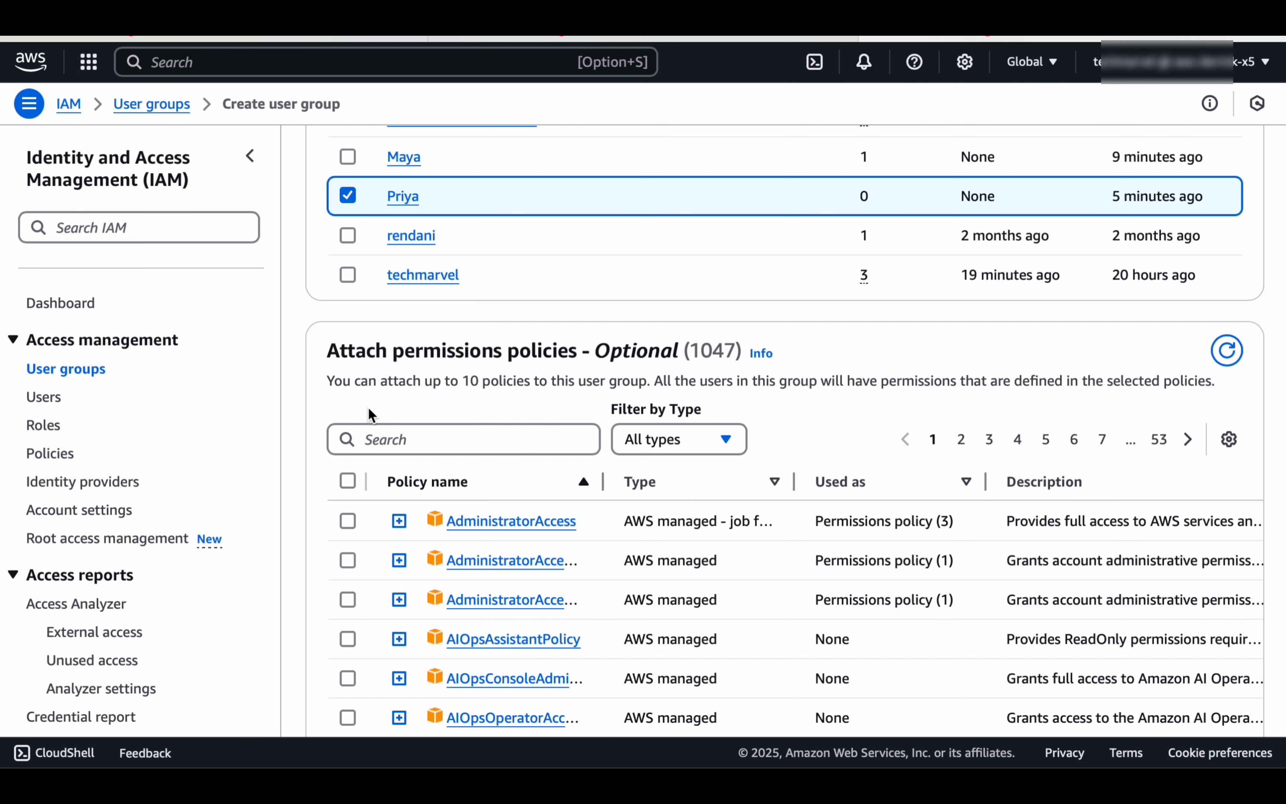
{"action": "scroll", "coordinate": [368, 408], "scroll_direction": "down", "scroll_amount": 1}
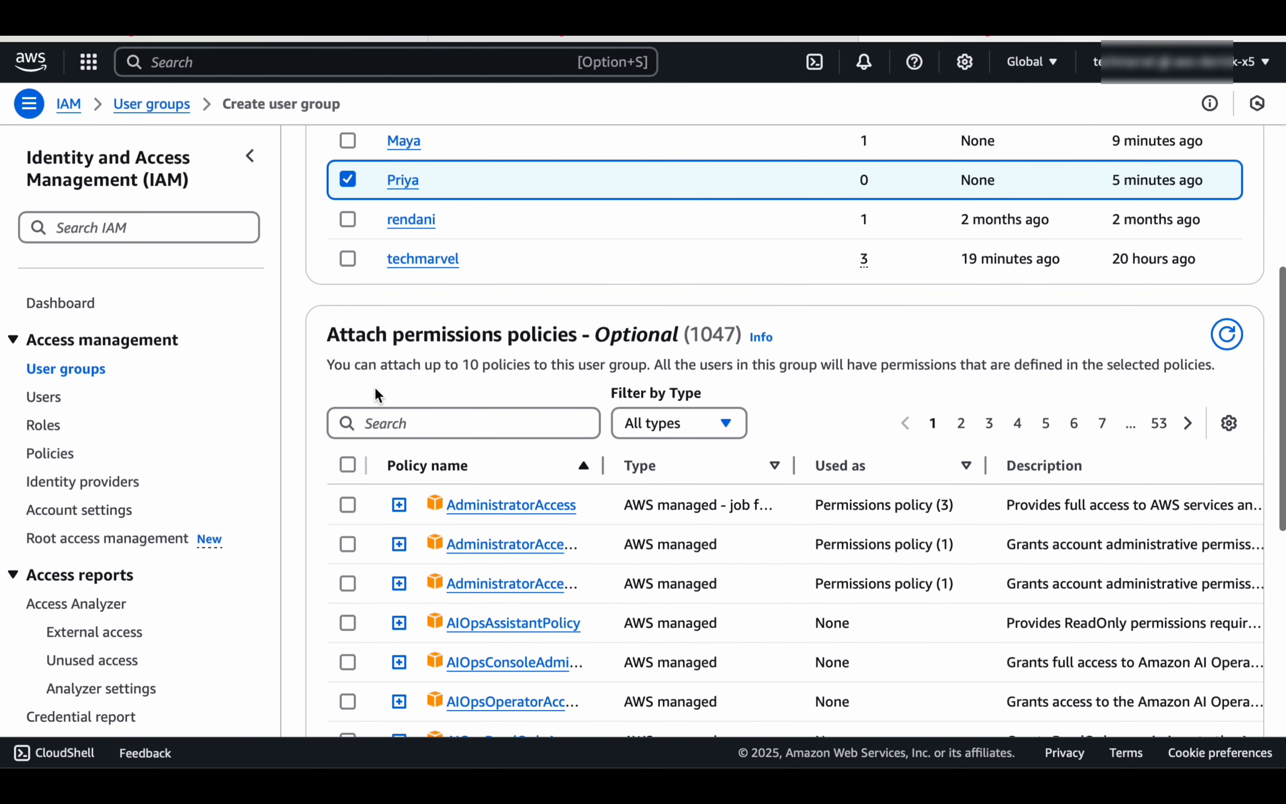
Step: Attach the Billing policy to HR-Team and create the group
{"action": "left_click", "coordinate": [388, 428]}
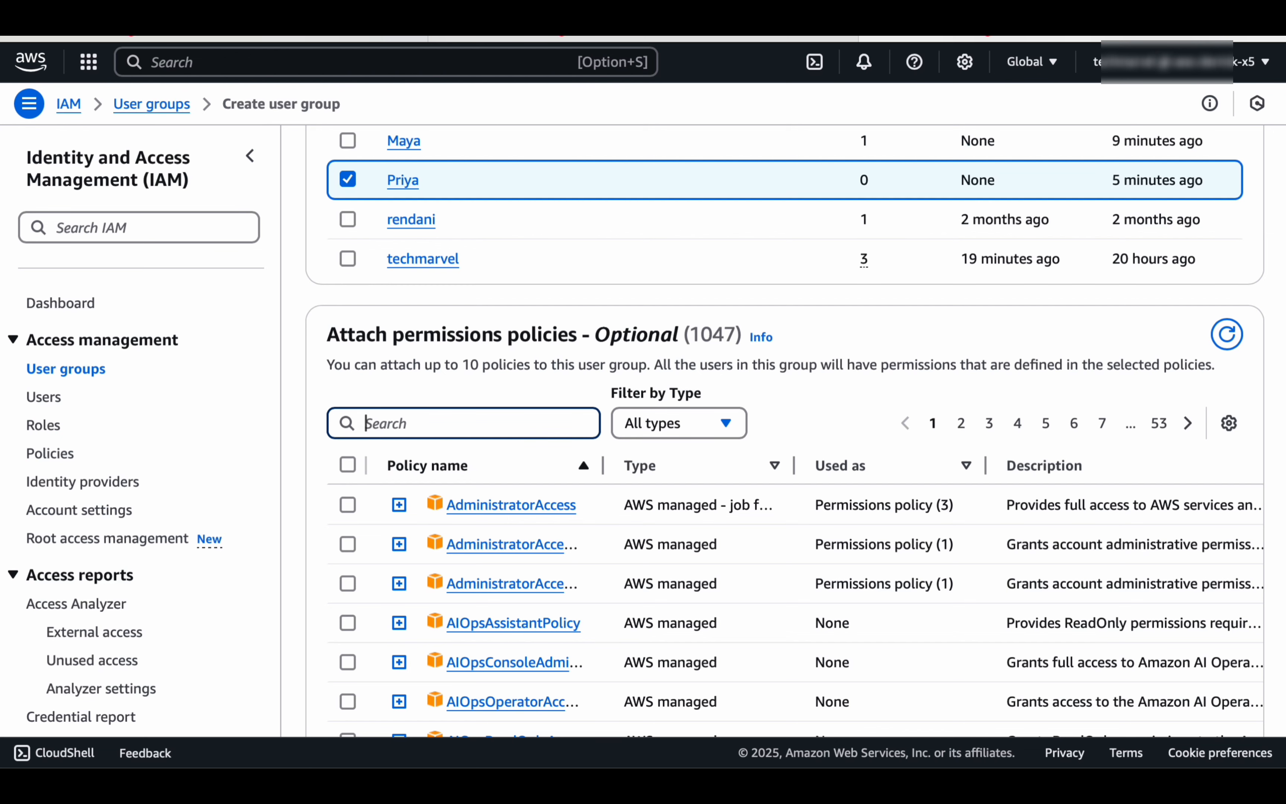
{"action": "type", "text": "Bill"}
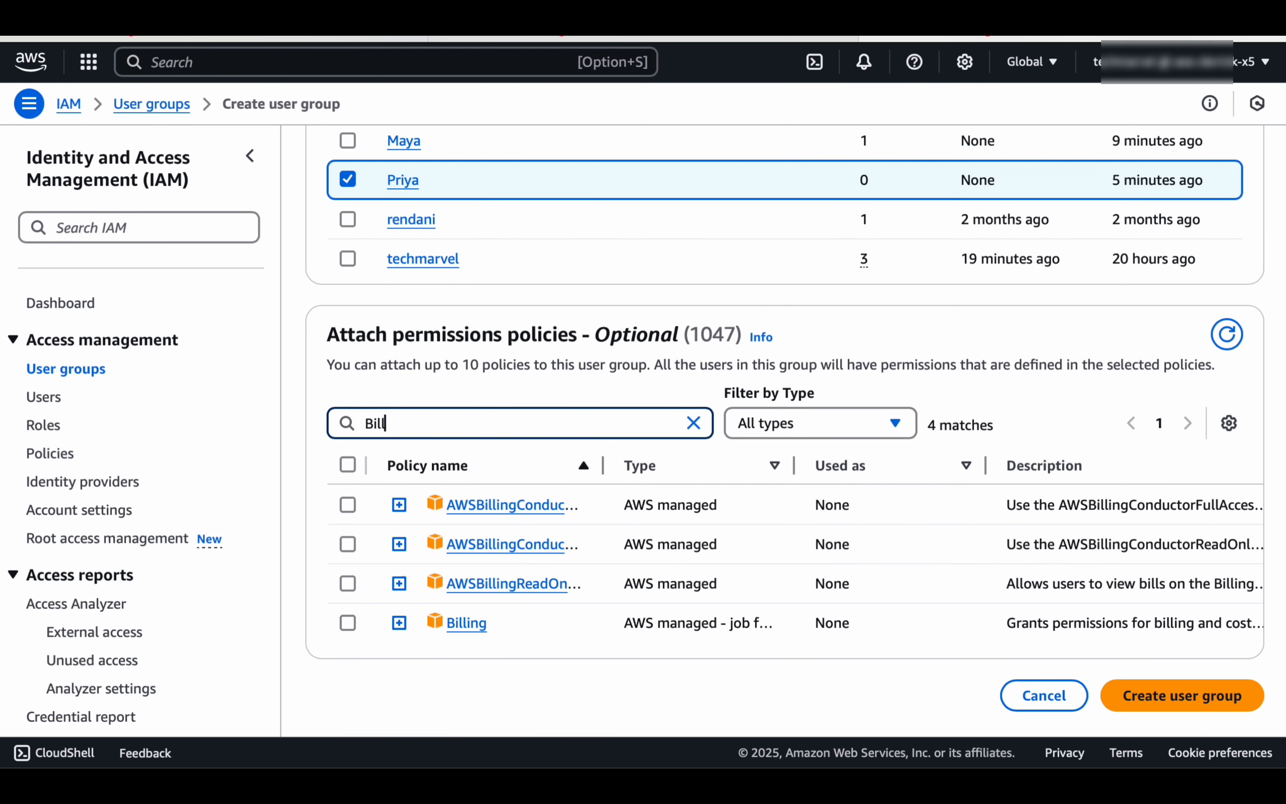
{"action": "type", "text": "ing"}
{"action": "left_click", "coordinate": [348, 623]}
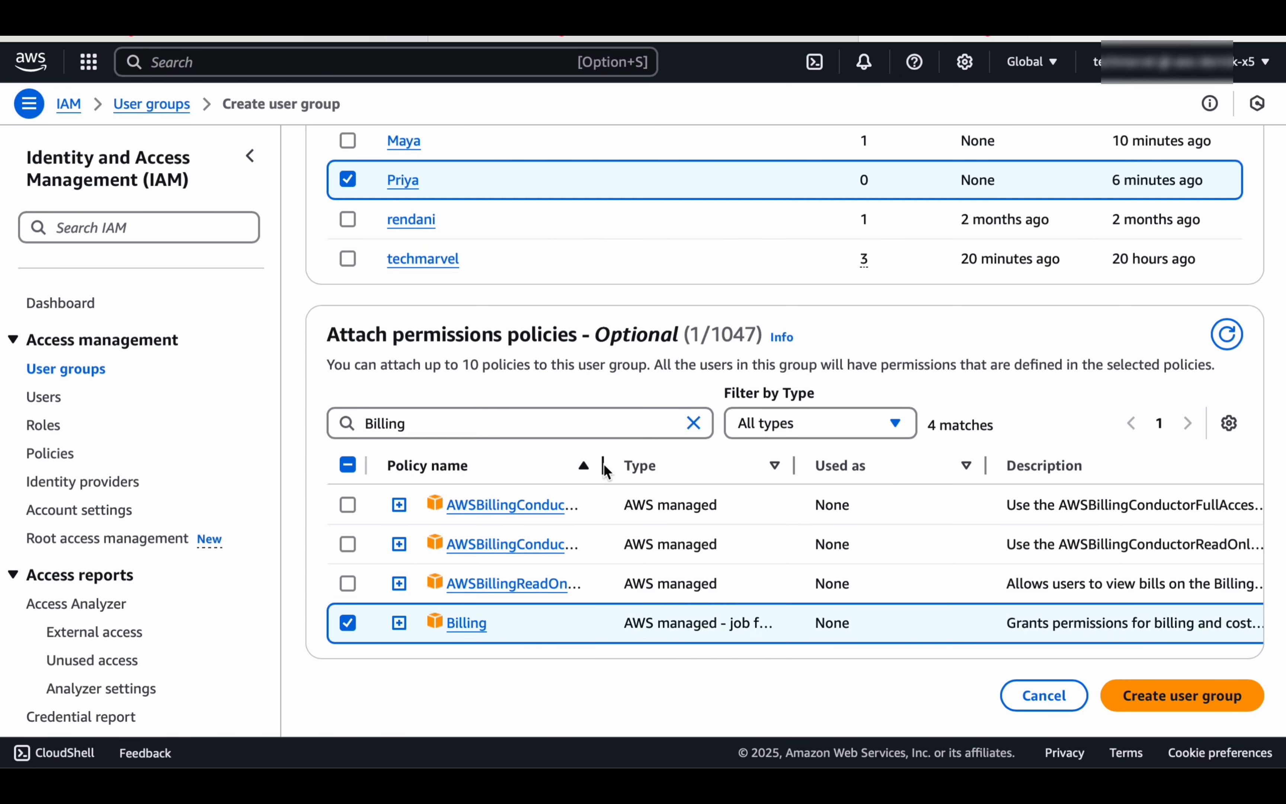
{"action": "left_click_drag", "start_coordinate": [603, 465], "coordinate": [686, 467]}
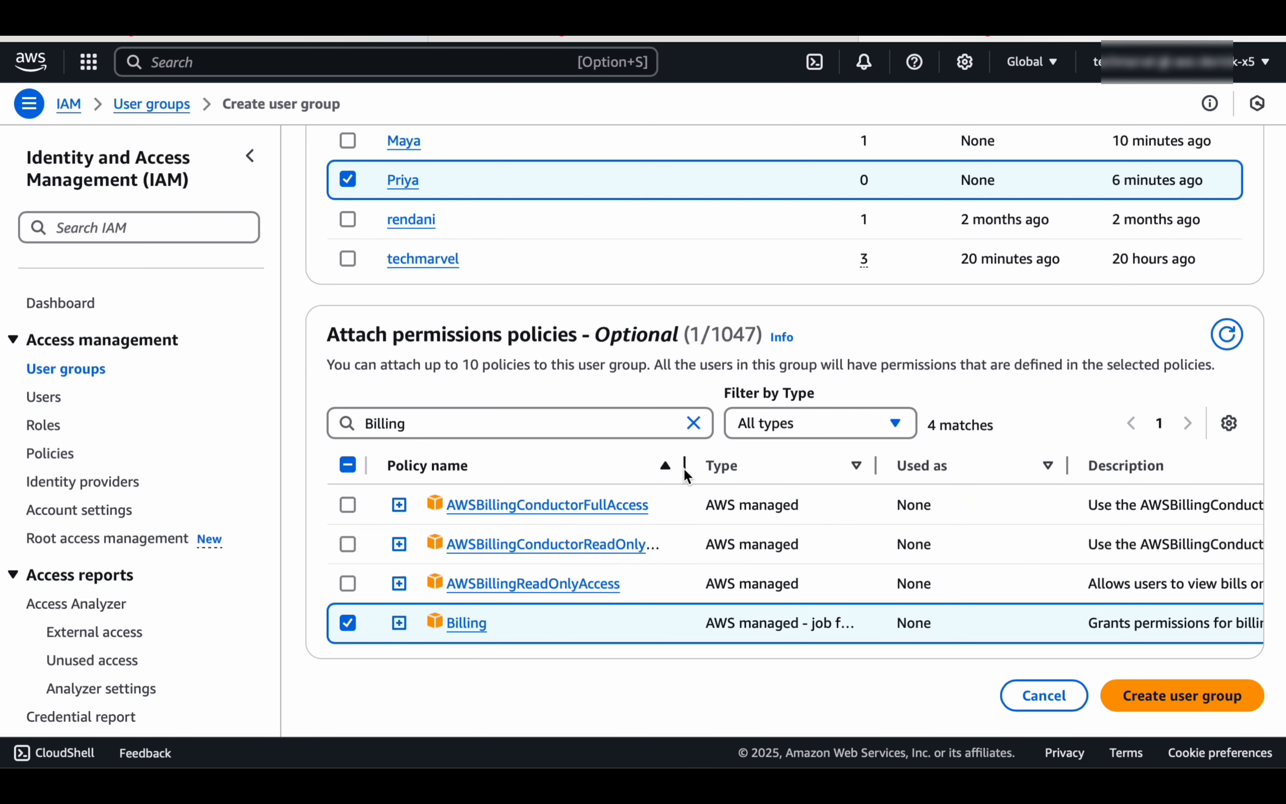
{"action": "left_click_drag", "start_coordinate": [685, 469], "coordinate": [727, 467]}
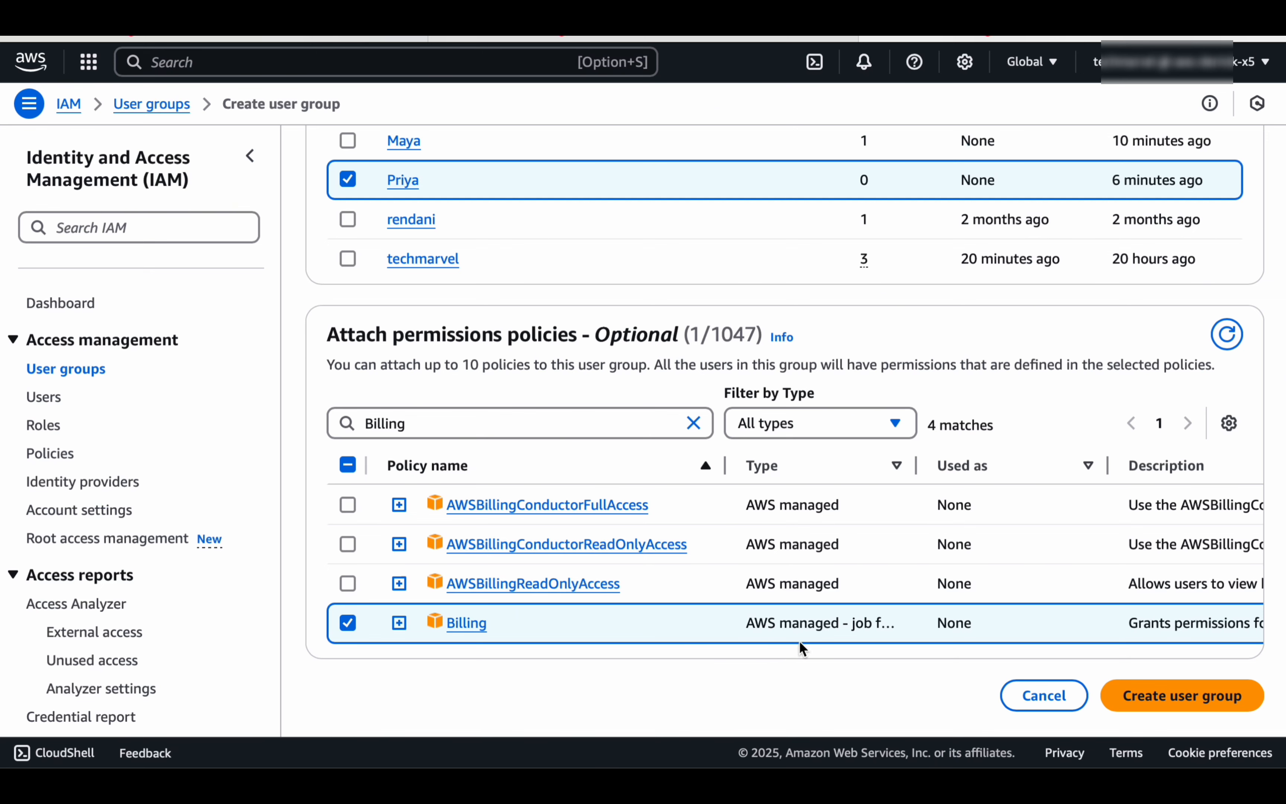
{"action": "left_click", "coordinate": [1161, 696]}
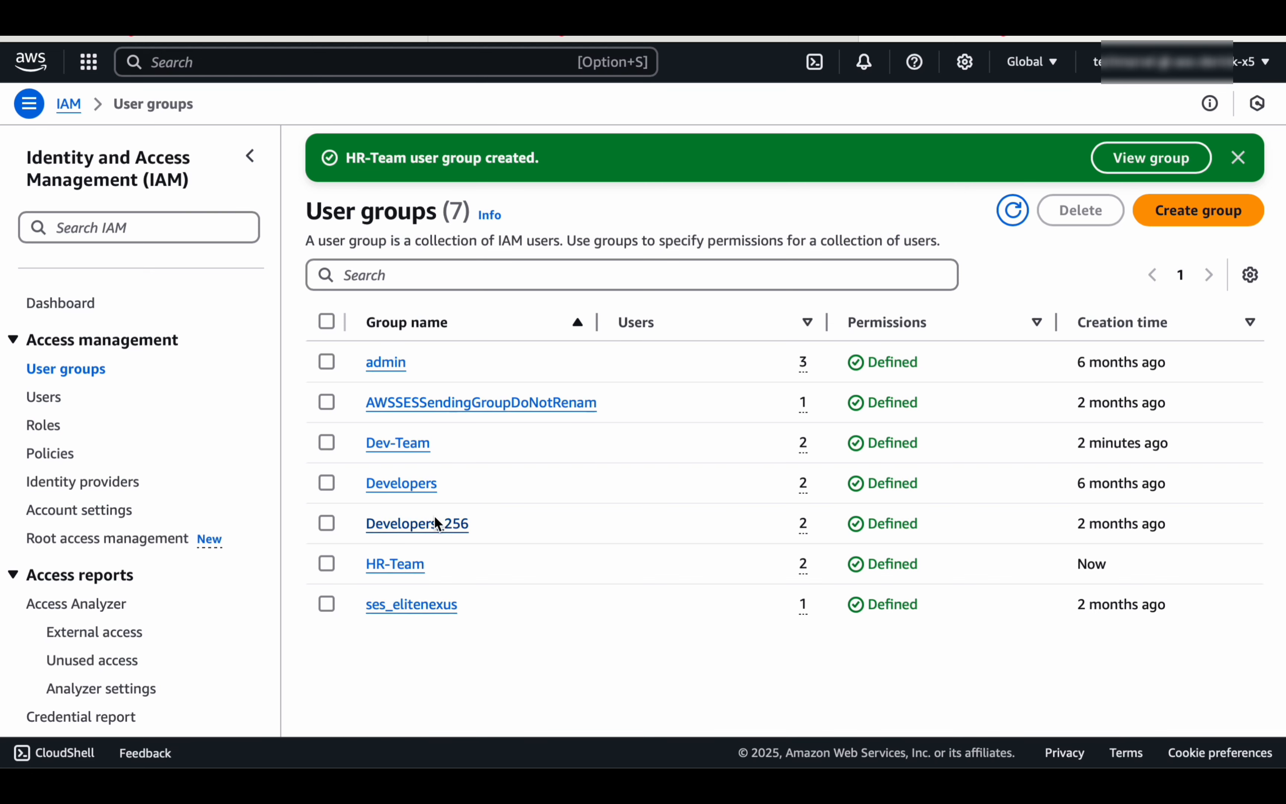
Step: Check that HR-Team's first member has the Billing policy attached via HR-Team
{"action": "left_click", "coordinate": [398, 563]}
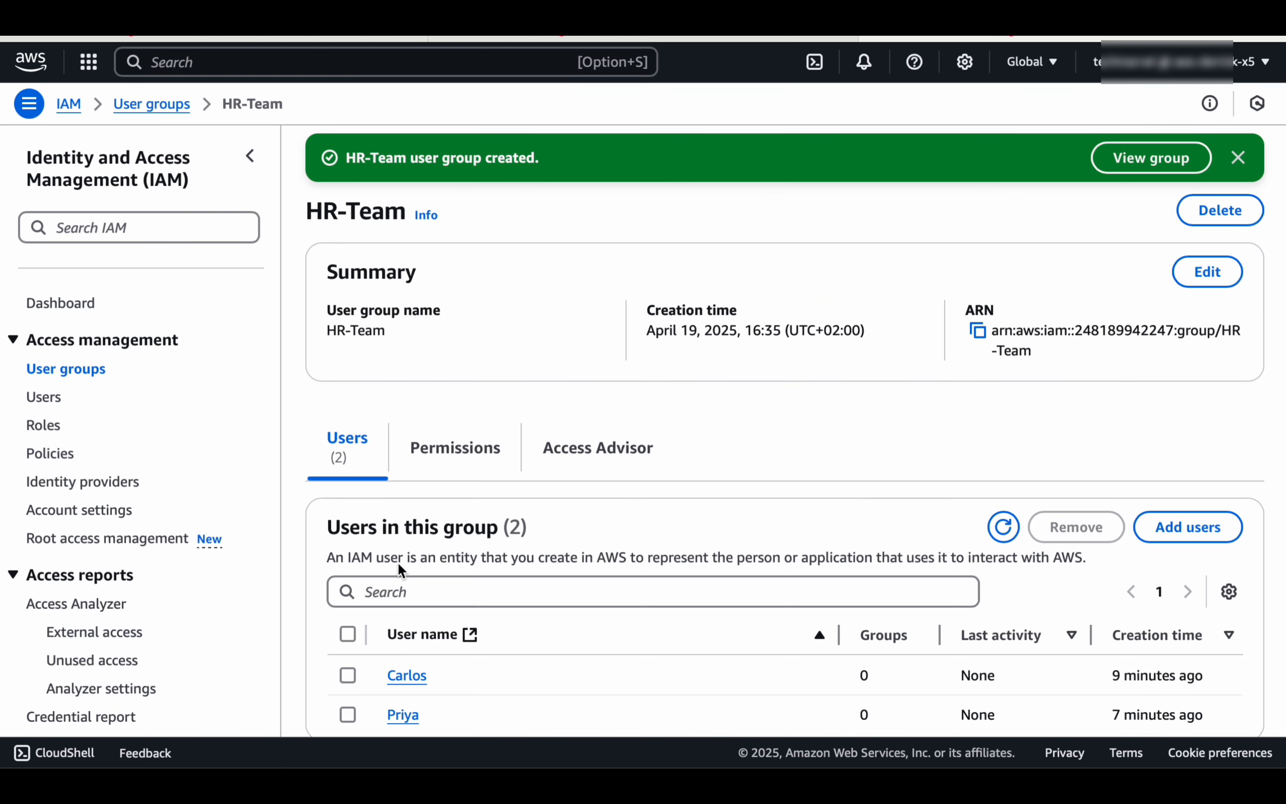
{"action": "scroll", "coordinate": [398, 562], "scroll_direction": "down", "scroll_amount": 1}
{"action": "scroll", "coordinate": [398, 565], "scroll_direction": "up", "scroll_amount": 1}
{"action": "scroll", "coordinate": [399, 564], "scroll_direction": "down", "scroll_amount": 1}
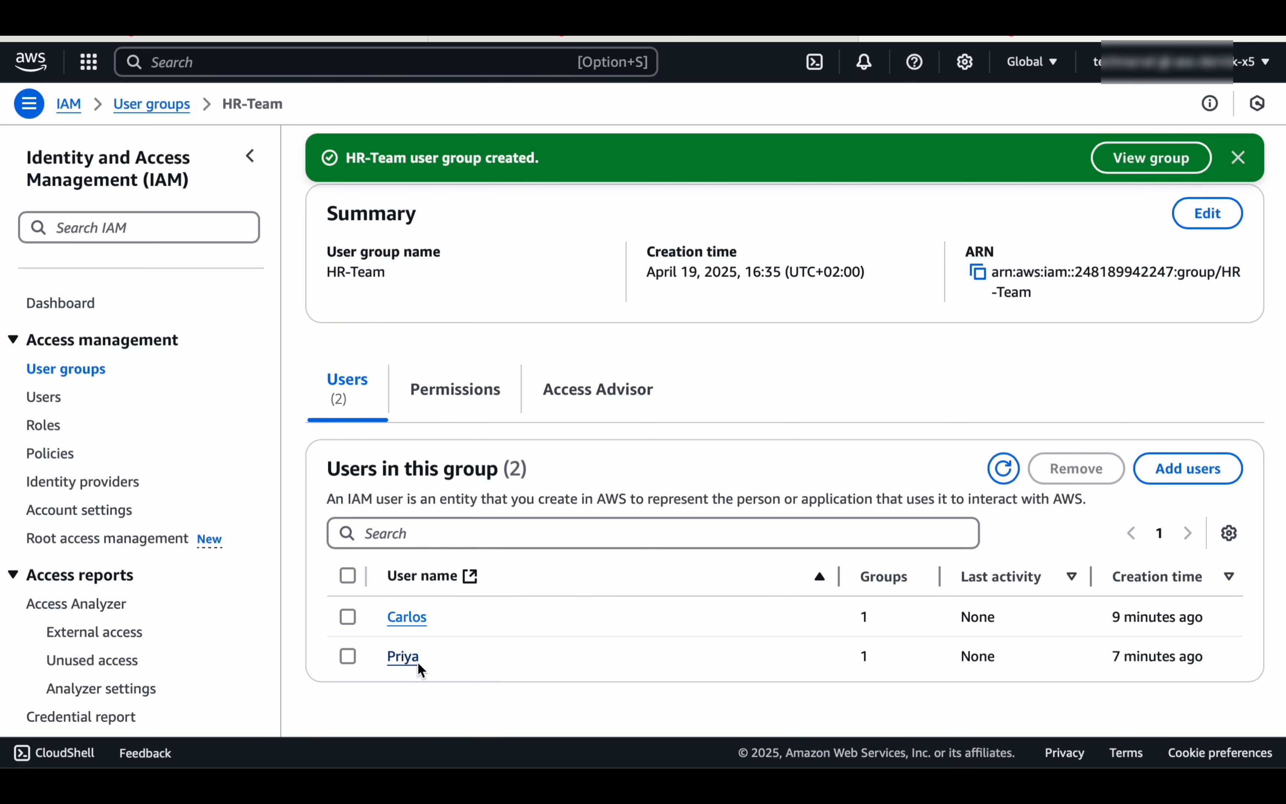
{"action": "left_click", "coordinate": [407, 617]}
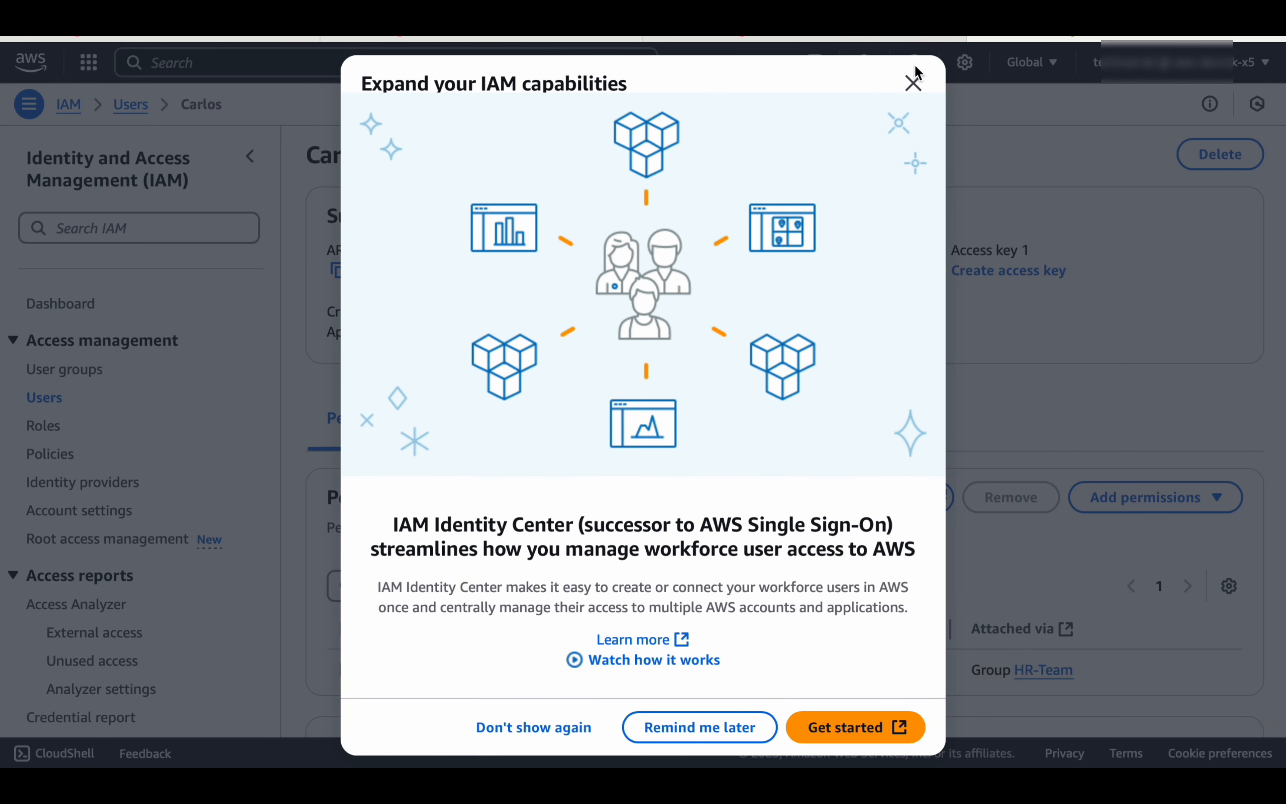
{"action": "left_click", "coordinate": [913, 84]}
{"action": "scroll", "coordinate": [715, 452], "scroll_direction": "down", "scroll_amount": 3}
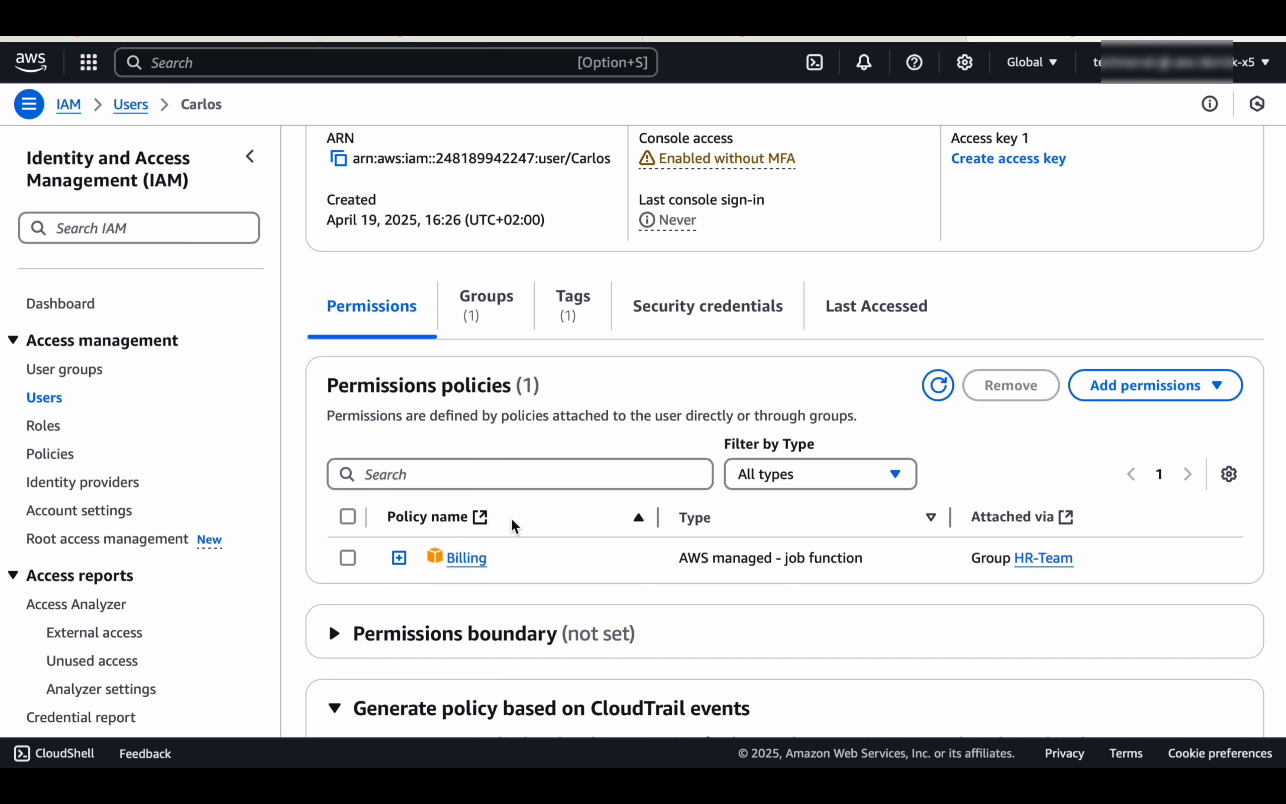
{"action": "scroll", "coordinate": [511, 518], "scroll_direction": "up", "scroll_amount": 3}
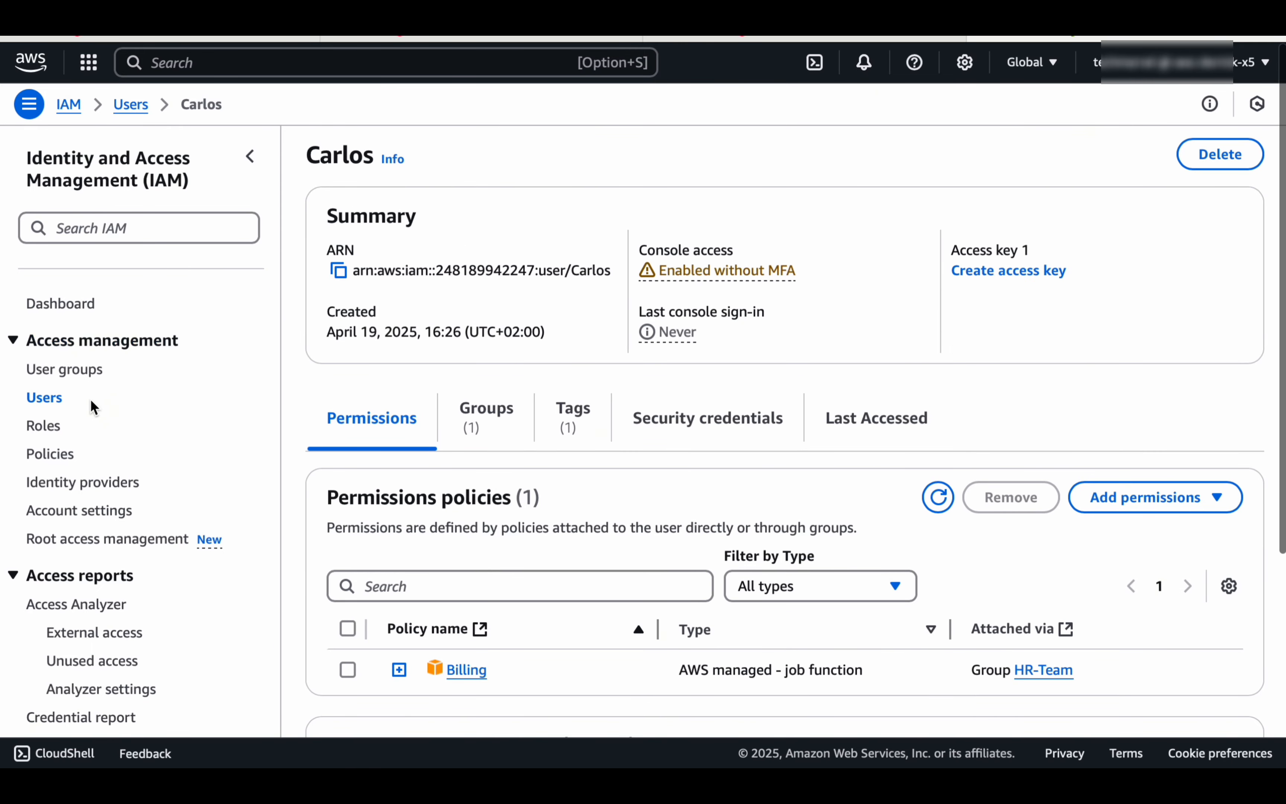
Step: Verify a Dev-Team member gets AmazonEC2ReadOnlyAccess and AmazonS3ReadOnlyAccess through Dev-Team
{"action": "left_click", "coordinate": [67, 370]}
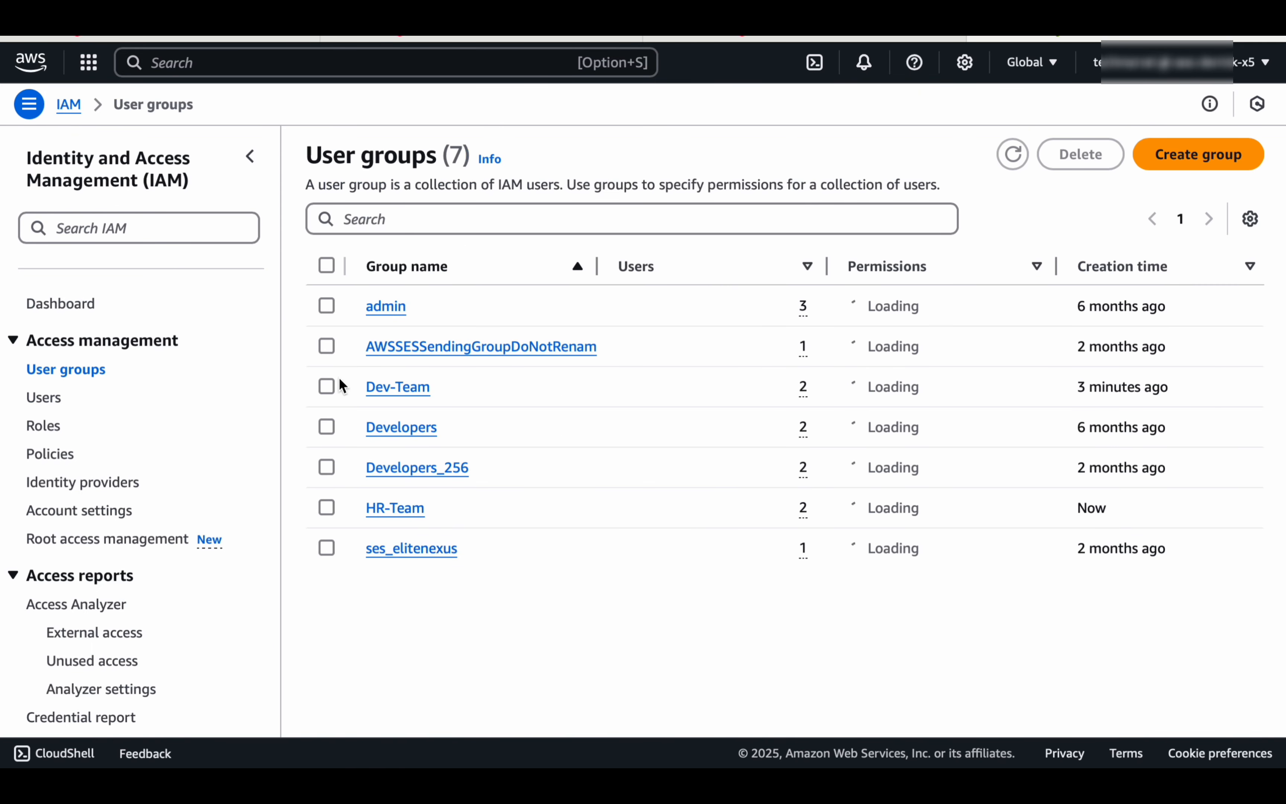
{"action": "left_click", "coordinate": [394, 389]}
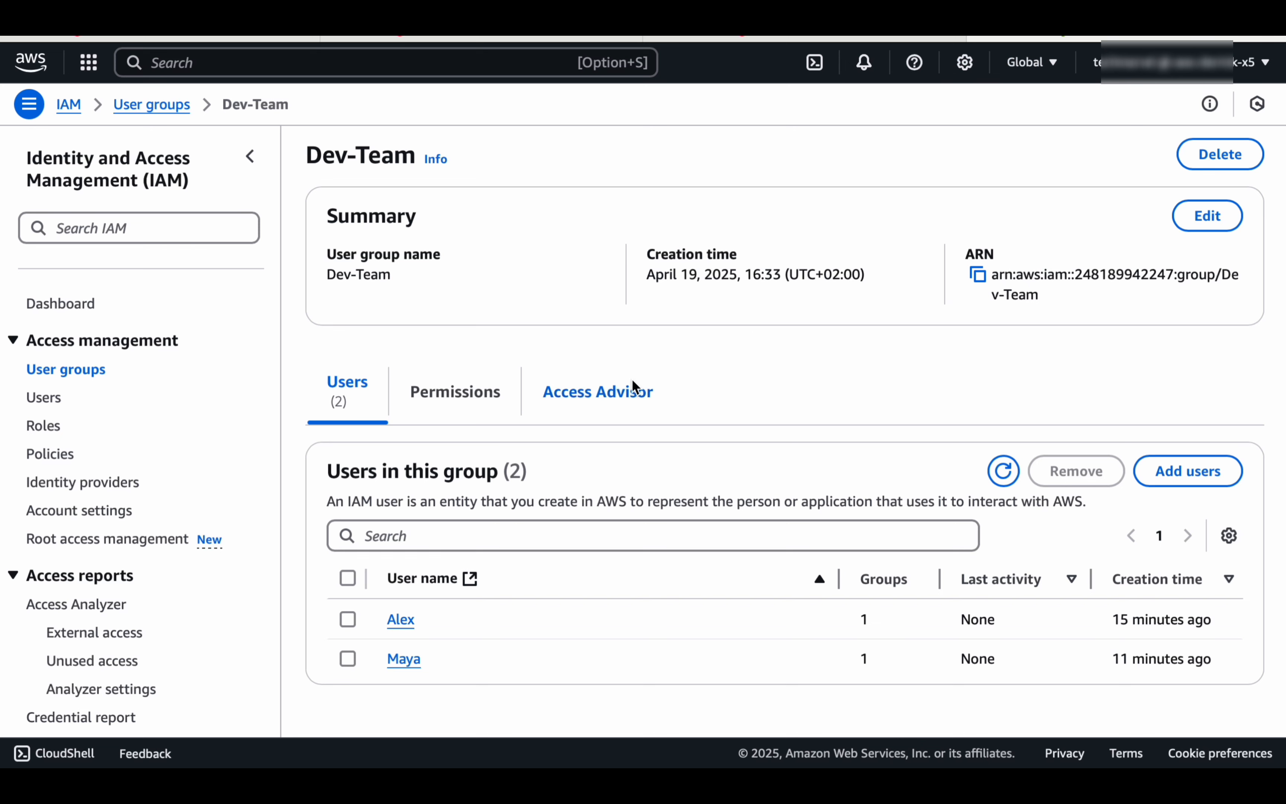
{"action": "left_click", "coordinate": [408, 617]}
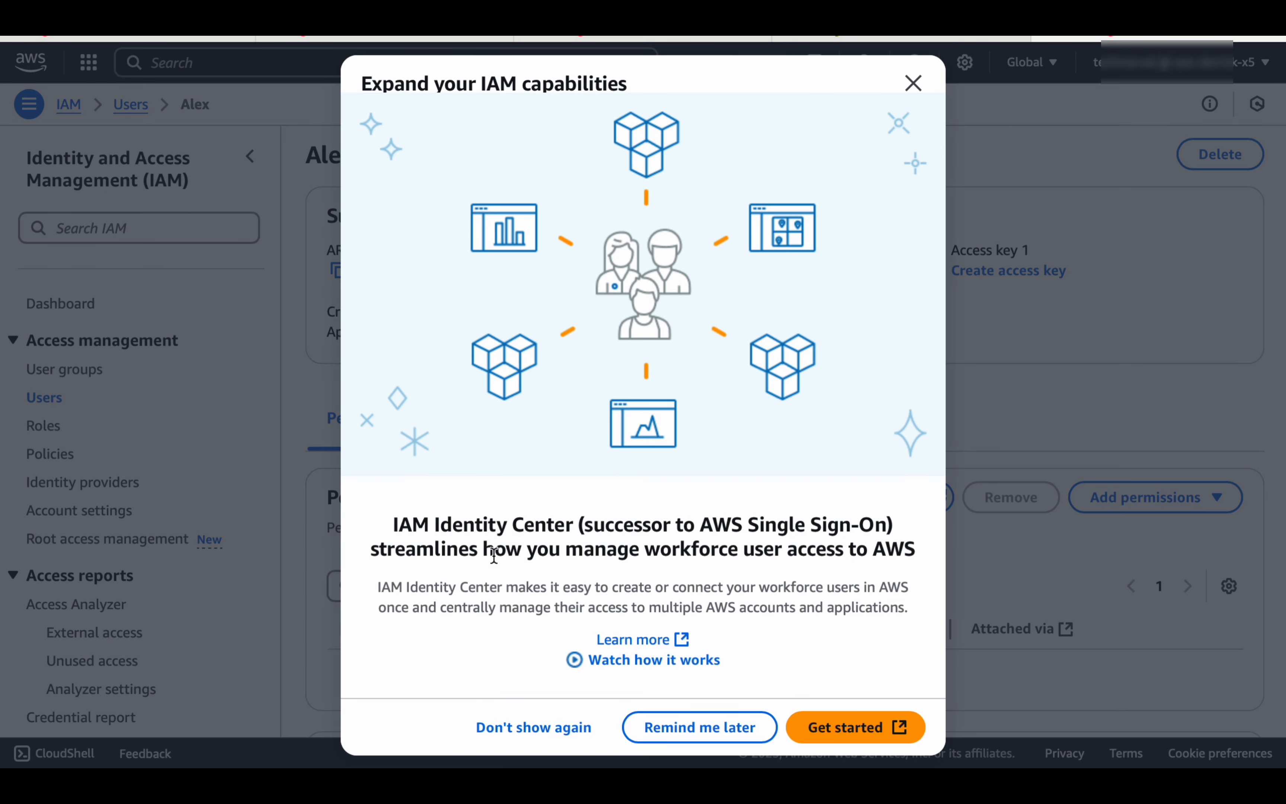
{"action": "left_click", "coordinate": [922, 85]}
{"action": "scroll", "coordinate": [645, 454], "scroll_direction": "down", "scroll_amount": 2}
{"action": "scroll", "coordinate": [645, 454], "scroll_direction": "down", "scroll_amount": 1}
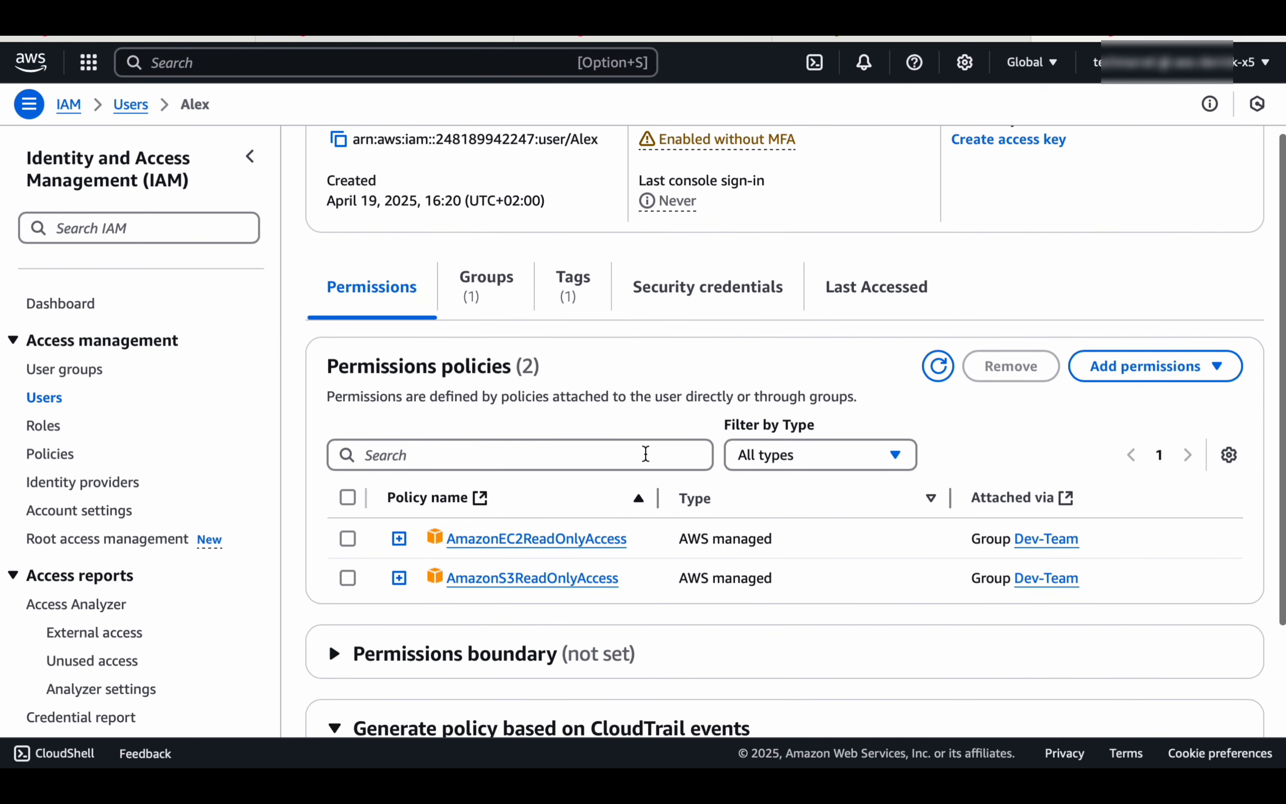
{"action": "scroll", "coordinate": [645, 454], "scroll_direction": "down", "scroll_amount": 2}
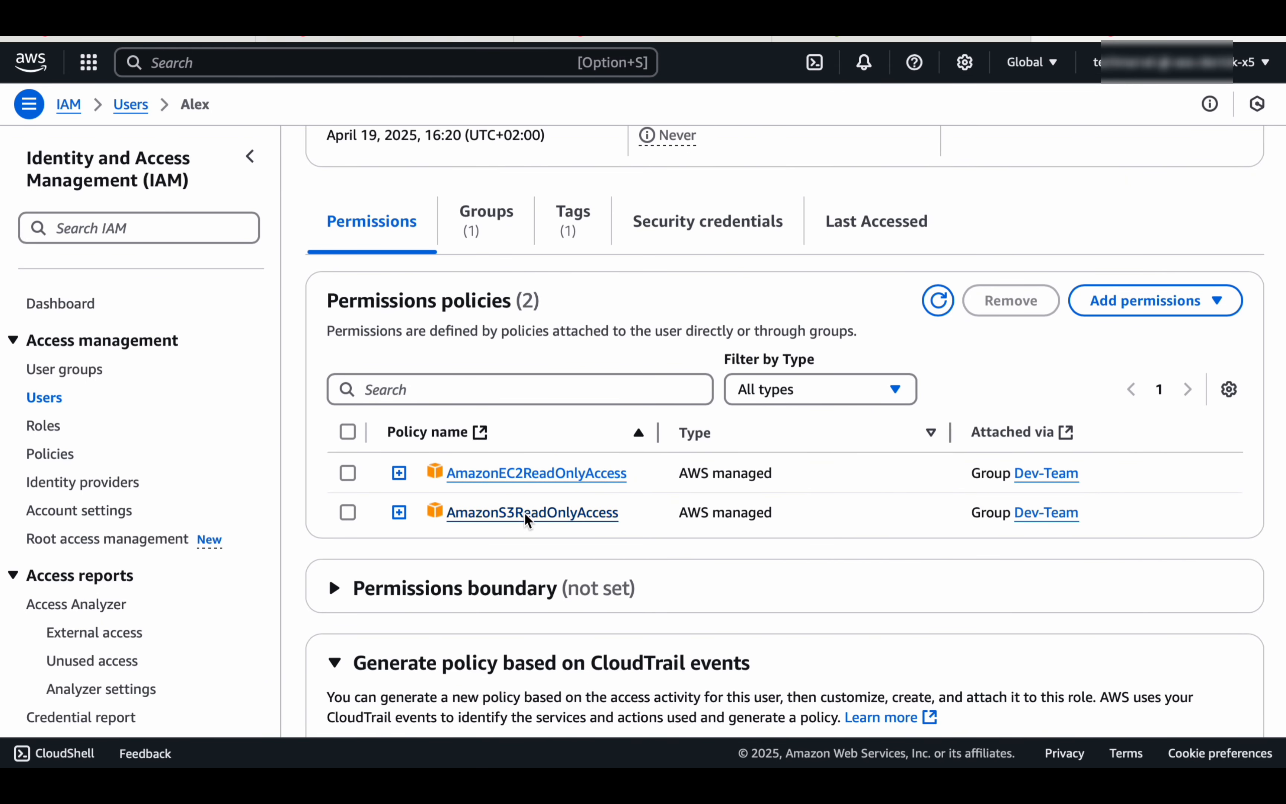
{"action": "left_click_drag", "start_coordinate": [659, 437], "coordinate": [710, 441]}
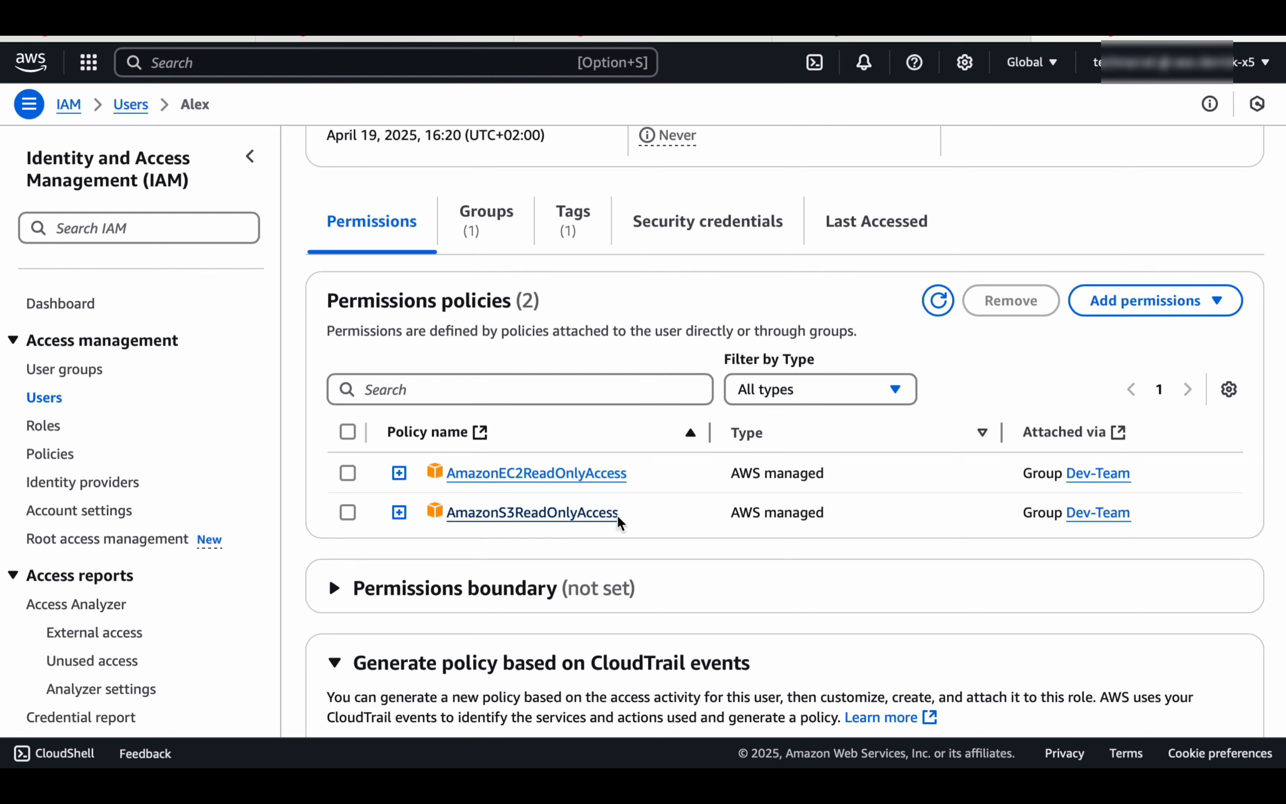
{"action": "left_click", "coordinate": [52, 369]}
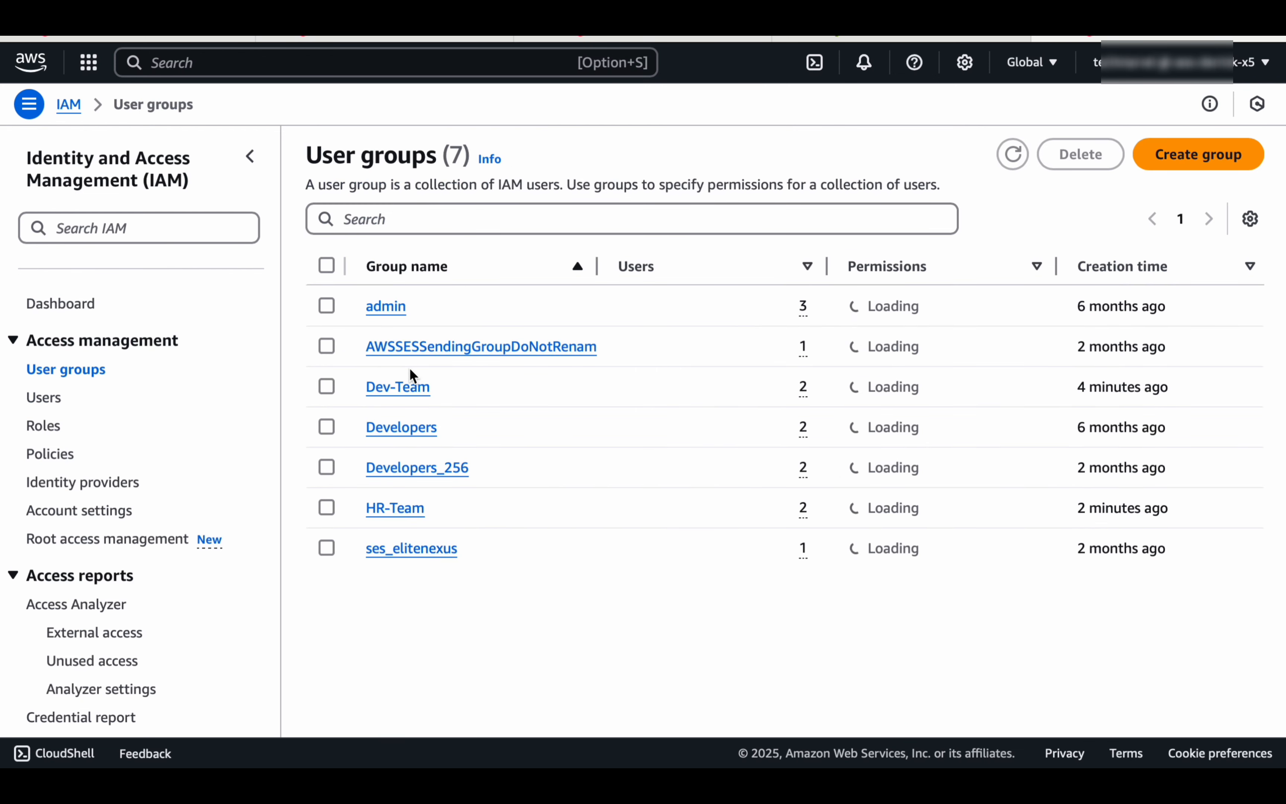
Step: Confirm the second HR-Team member also has Billing attached through HR-Team
{"action": "left_click", "coordinate": [397, 511]}
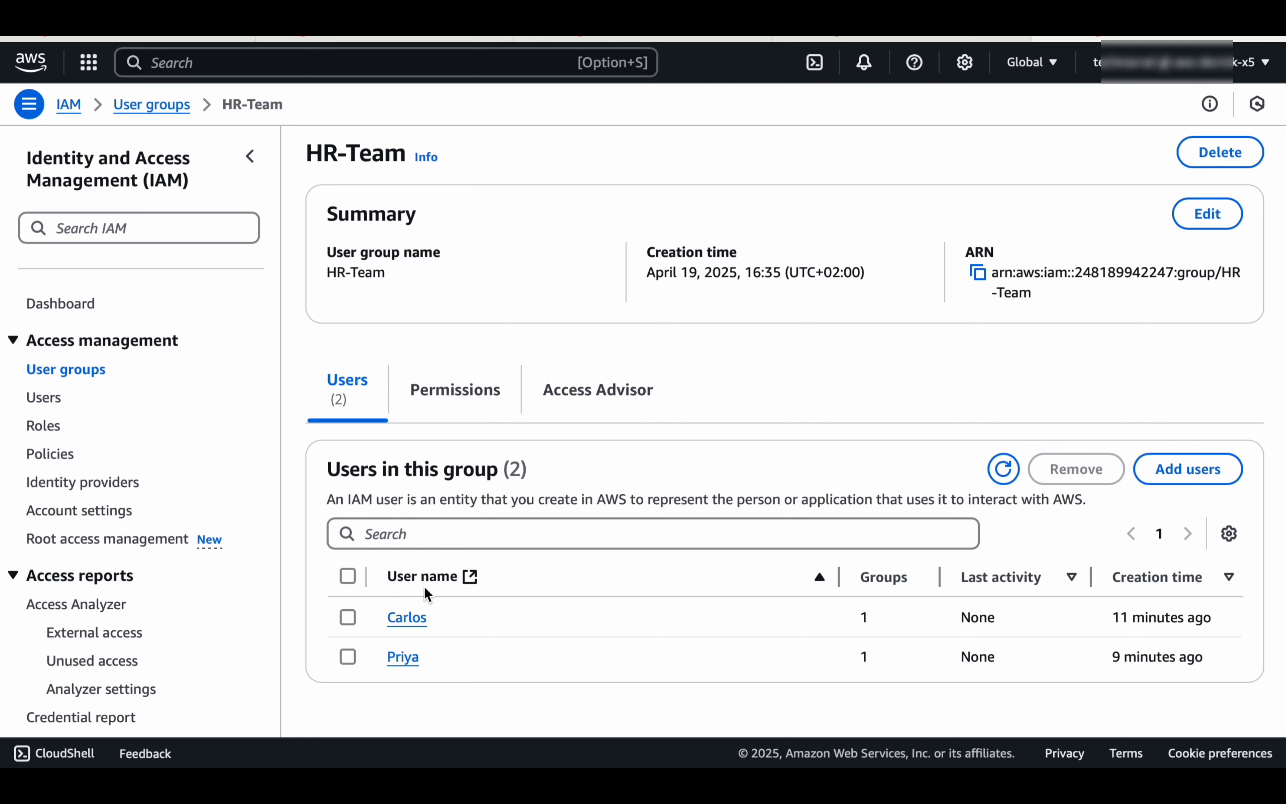
{"action": "left_click", "coordinate": [413, 658]}
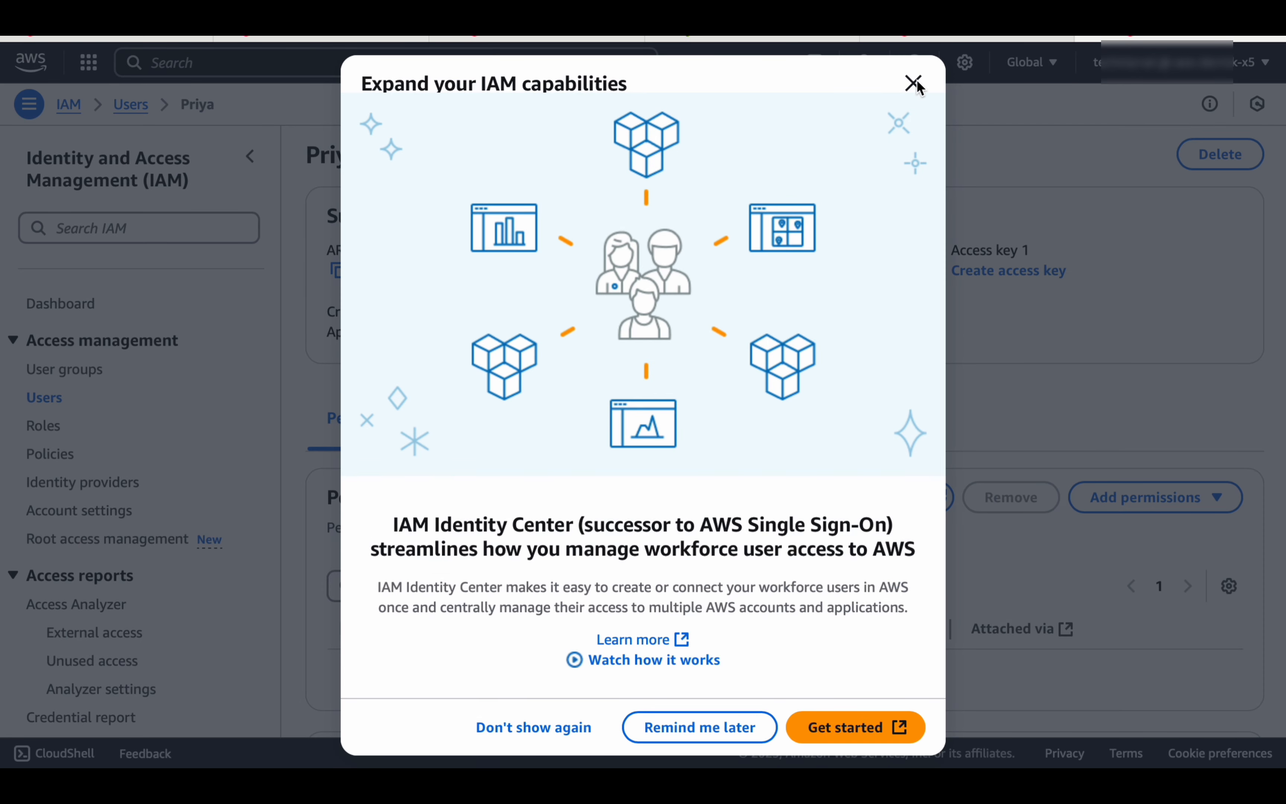
{"action": "left_click", "coordinate": [913, 83]}
{"action": "scroll", "coordinate": [588, 458], "scroll_direction": "down", "scroll_amount": 5}
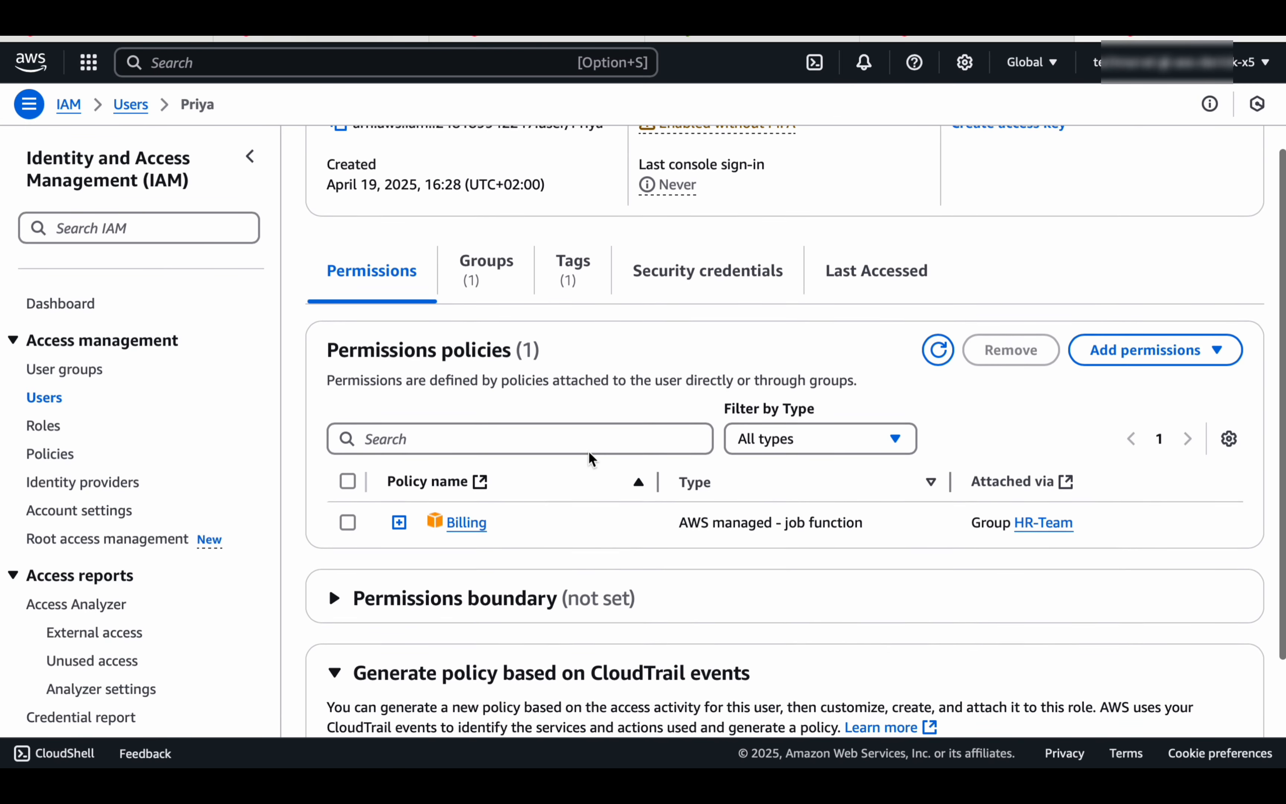
{"action": "scroll", "coordinate": [589, 458], "scroll_direction": "down", "scroll_amount": 3}
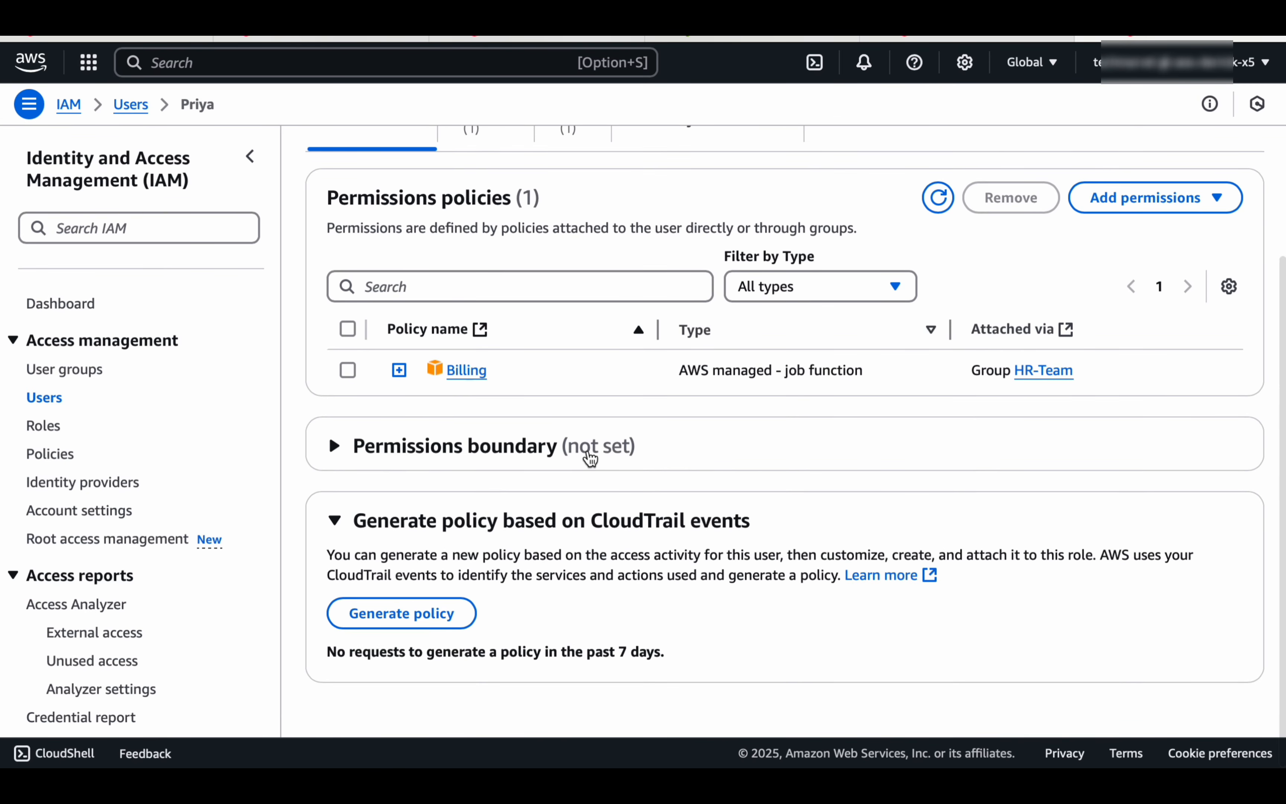
{"action": "scroll", "coordinate": [590, 458], "scroll_direction": "up", "scroll_amount": 1}
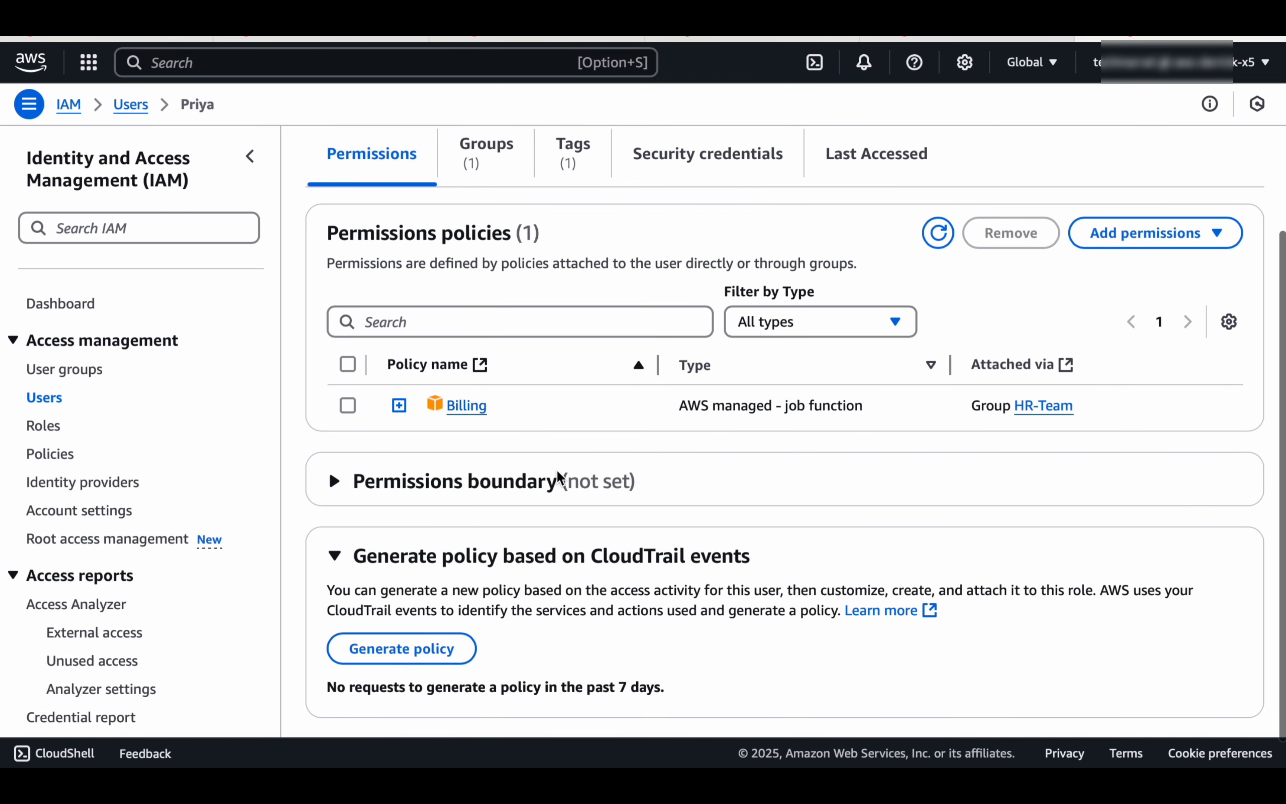
{"action": "scroll", "coordinate": [559, 476], "scroll_direction": "up", "scroll_amount": 2}
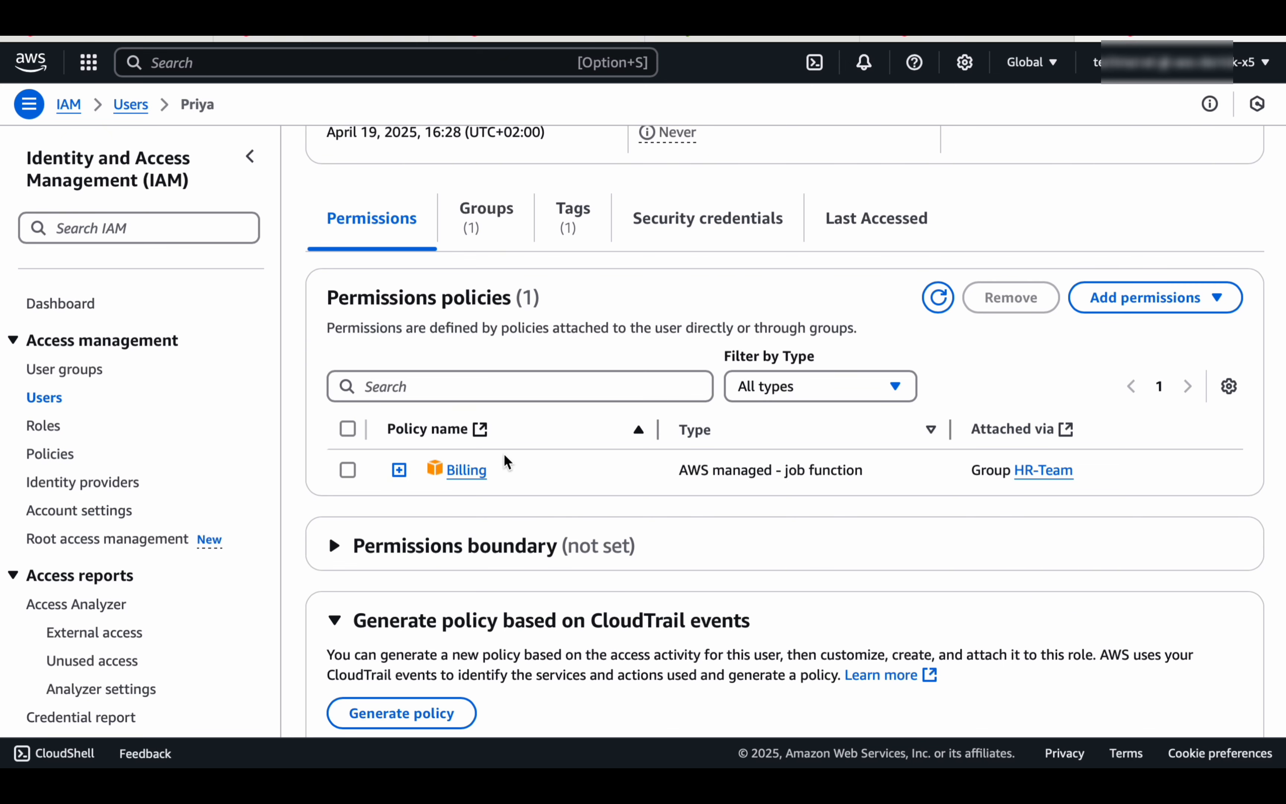
{"action": "left_click", "coordinate": [69, 104]}
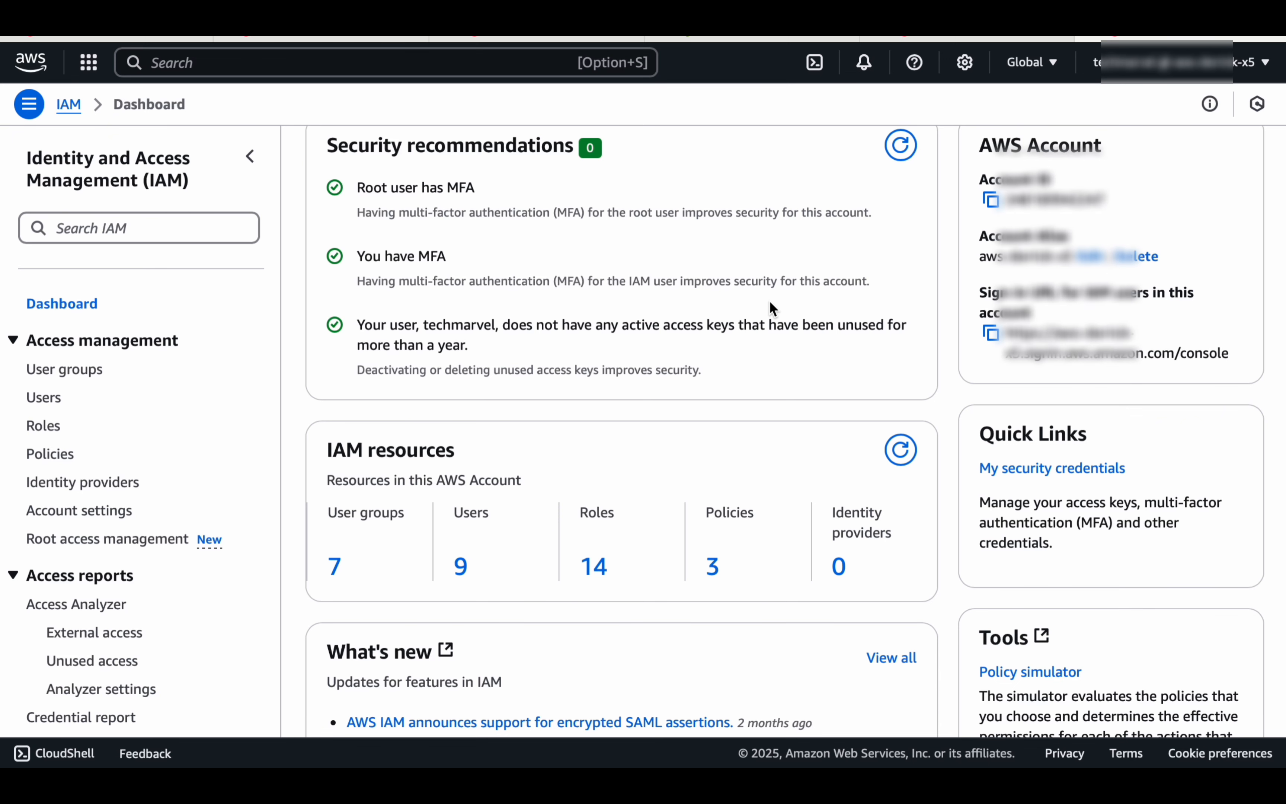
Step: Bring up the screen capture controls with Shift+Super+5
{"action": "key", "text": "super+shift+5"}
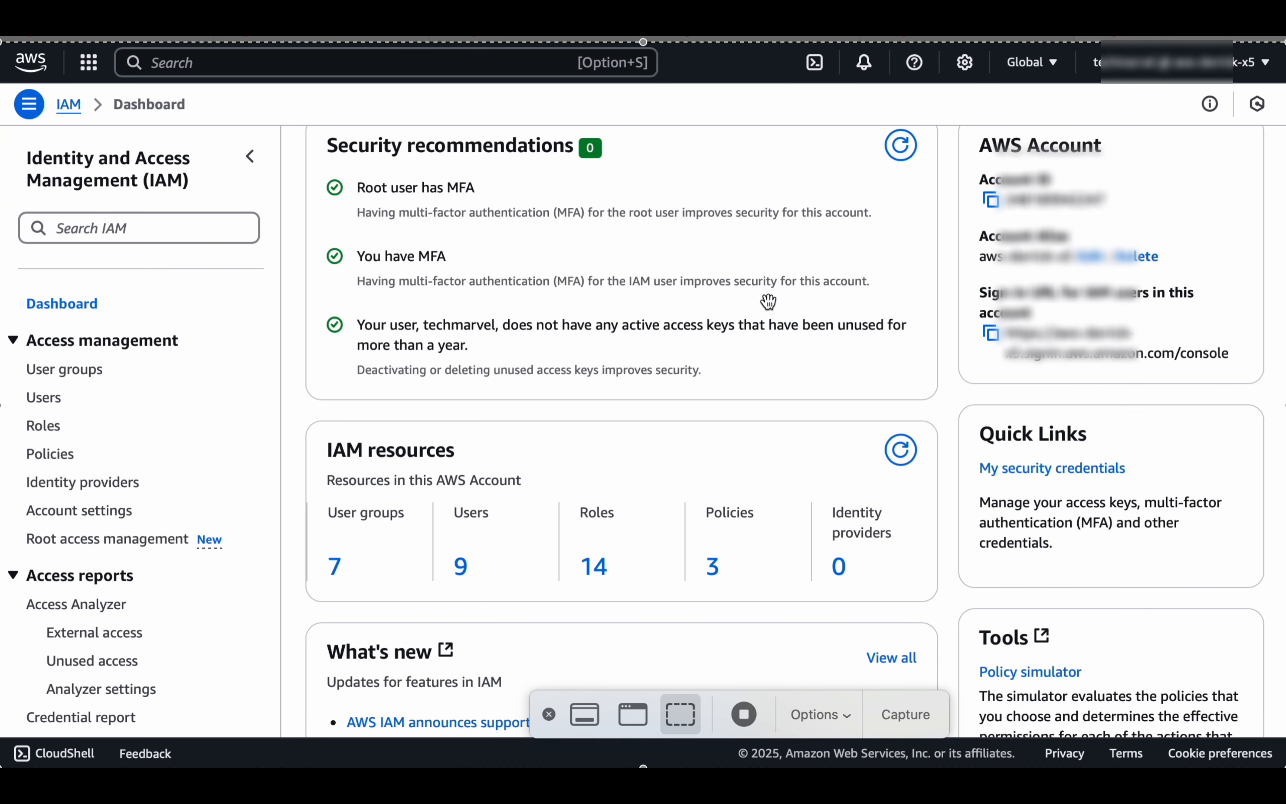